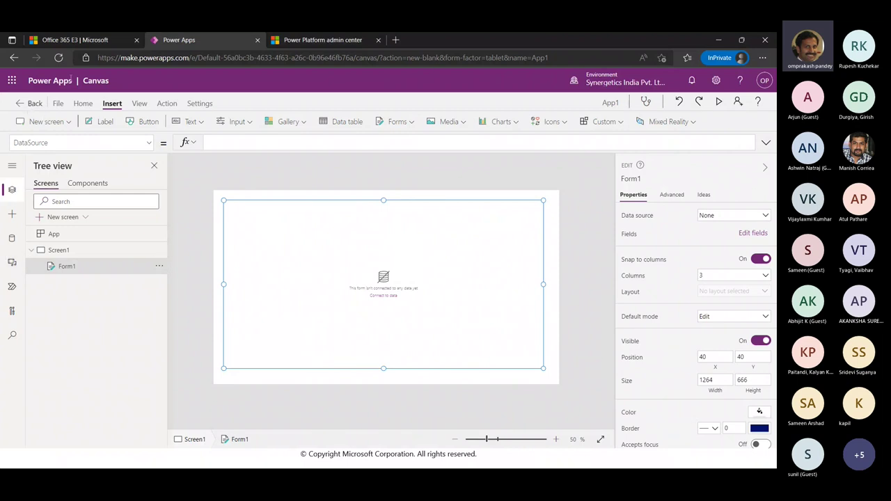
Step: Go to make.powerapps.com in the current browser tab, leaving the canvas app without saving its changes
click(145, 60)
text(make.powerapps.com)
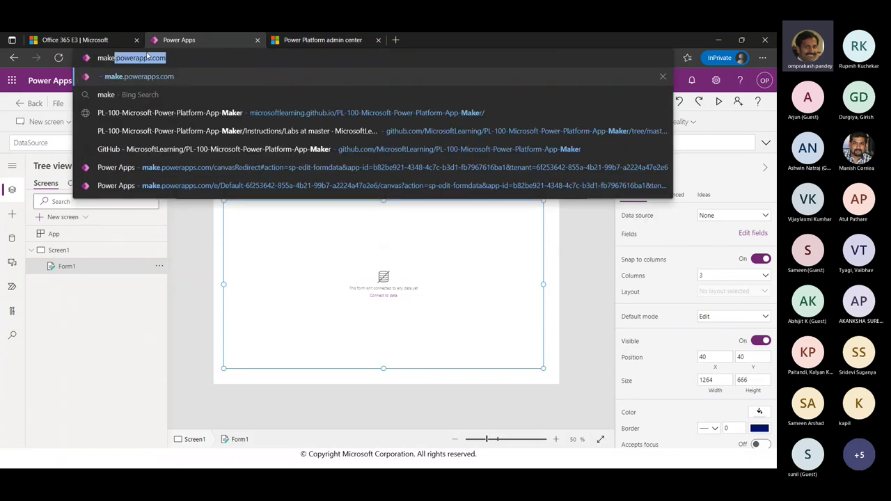
key(Return)
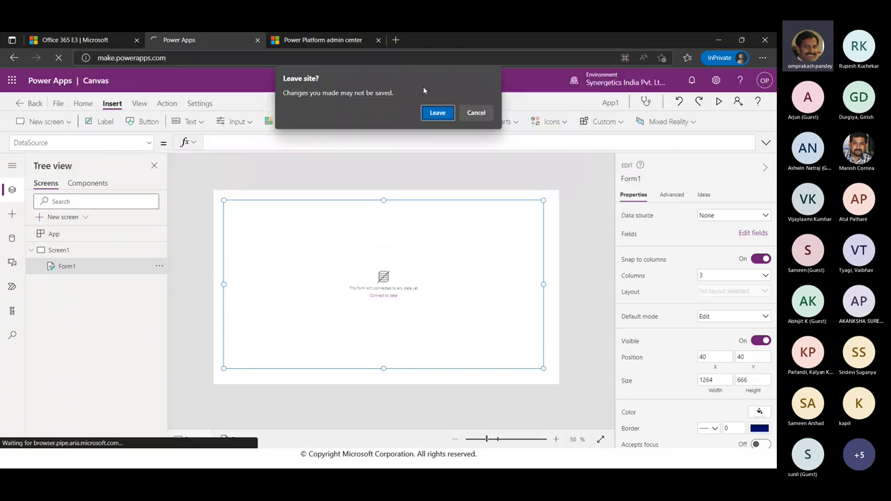
click(437, 113)
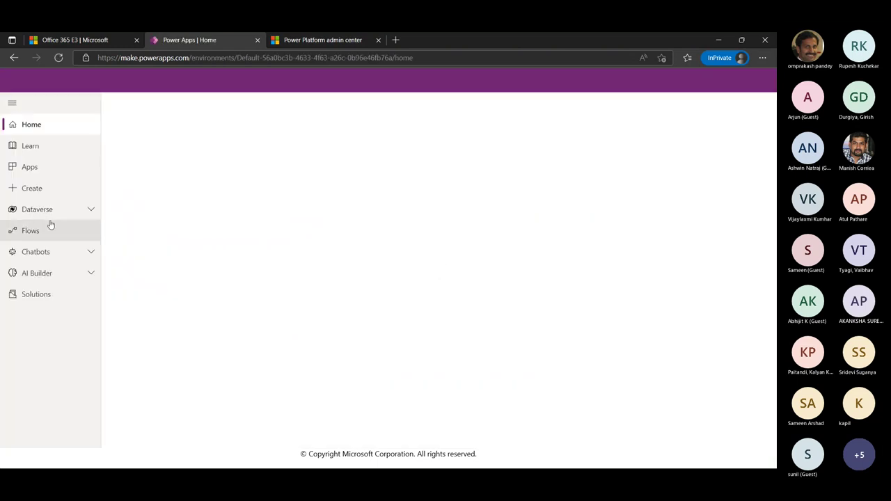
Step: Open the Dataverse connections page and start creating a new connection
click(37, 210)
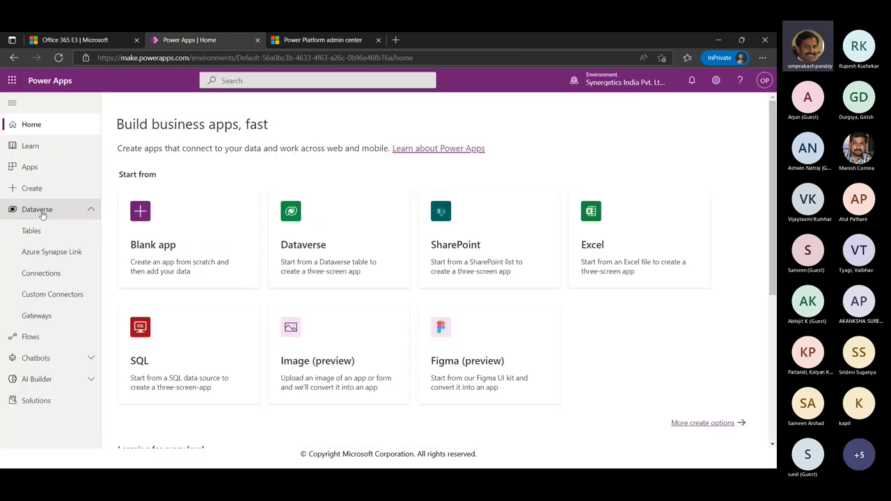
click(41, 275)
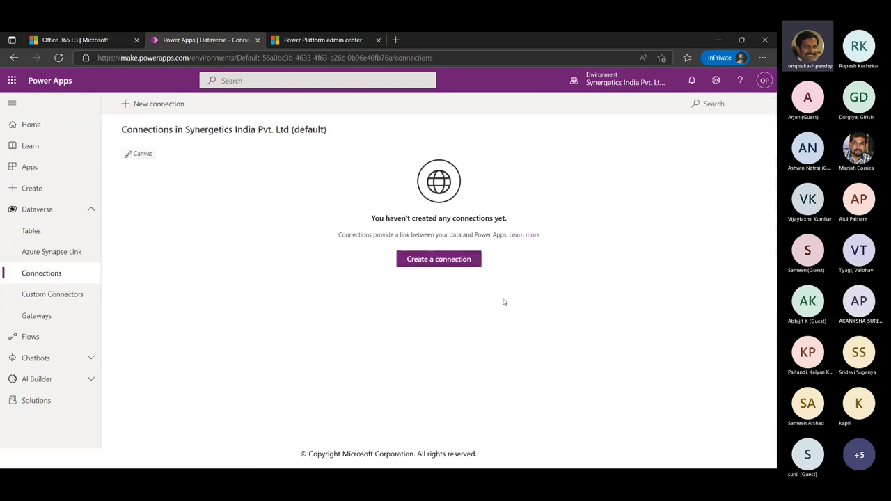
click(448, 264)
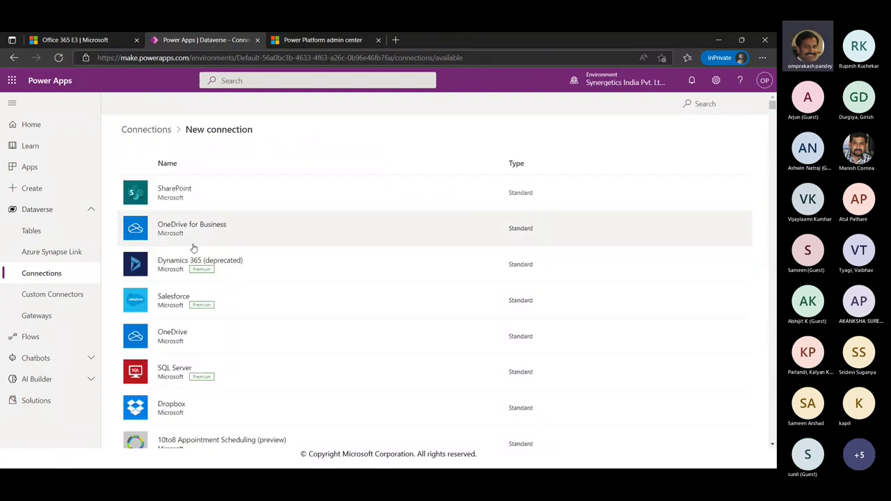
Step: Look through the list of available connectors and return to its beginning, noting which are standard and which are premium
scroll(196, 216, down, 7)
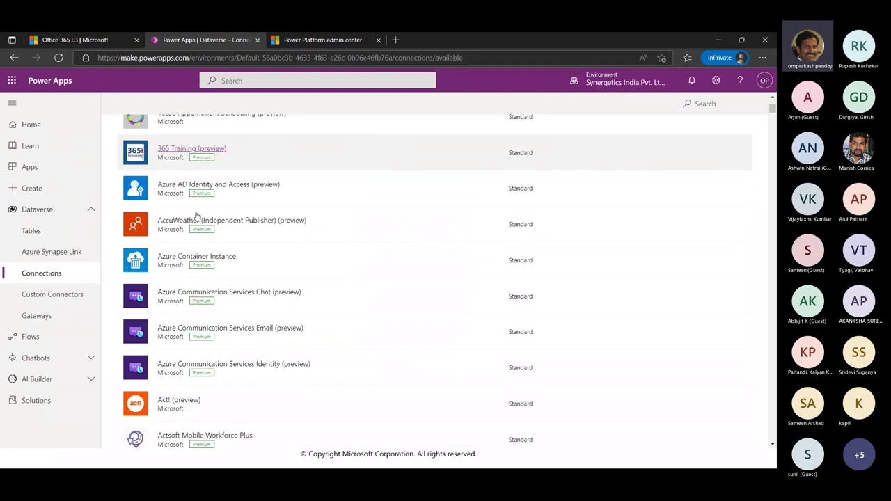
scroll(196, 217, down, 6)
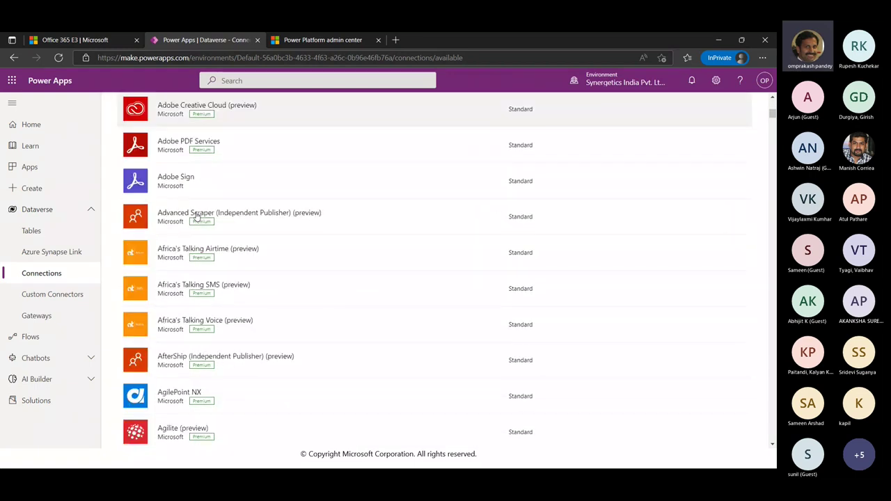
scroll(196, 217, down, 5)
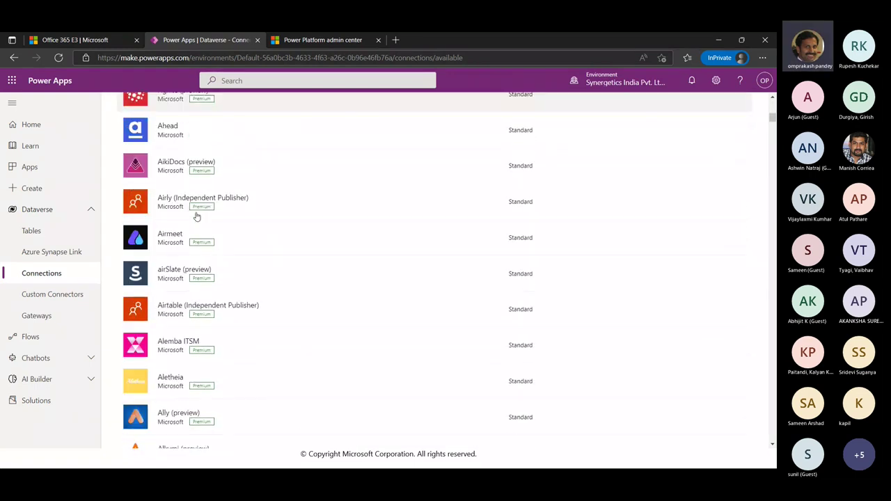
scroll(196, 216, down, 2)
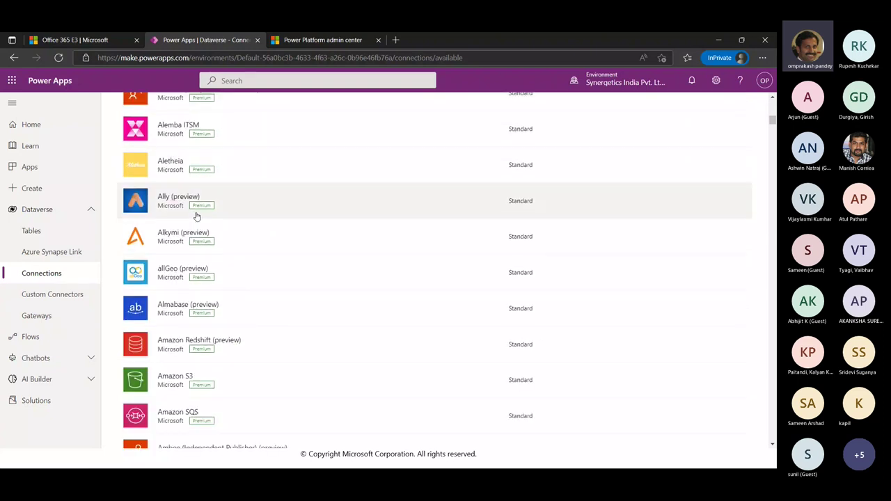
scroll(196, 217, down, 2)
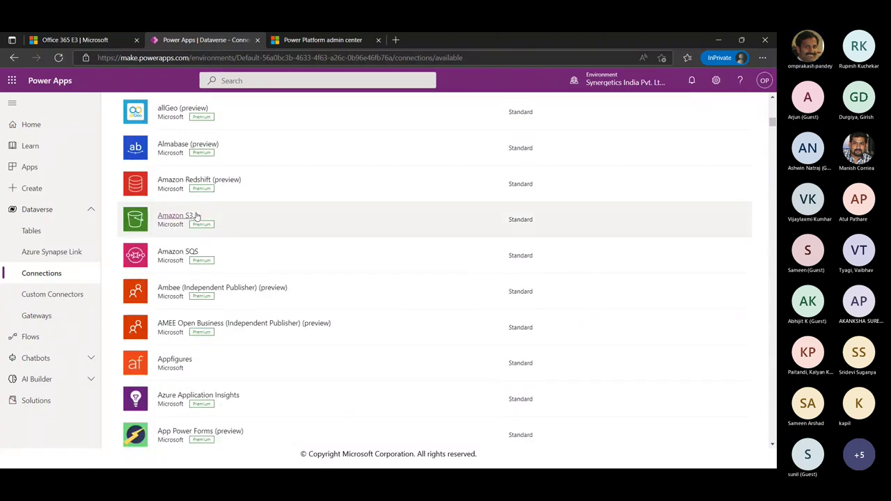
scroll(196, 217, down, 3)
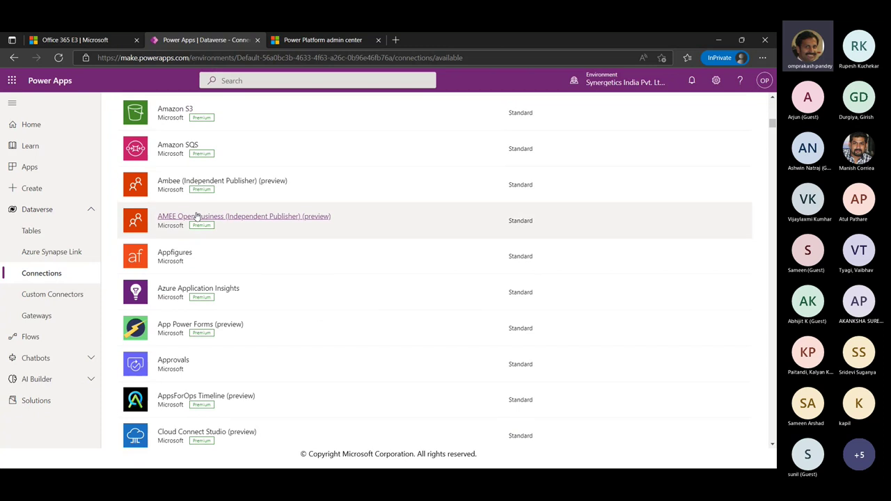
scroll(196, 217, down, 2)
scroll(196, 217, down, 5)
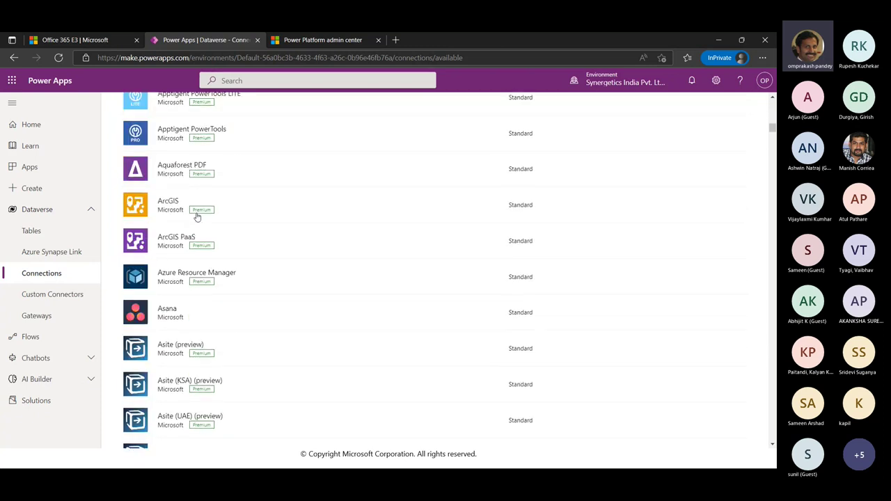
scroll(196, 217, down, 5)
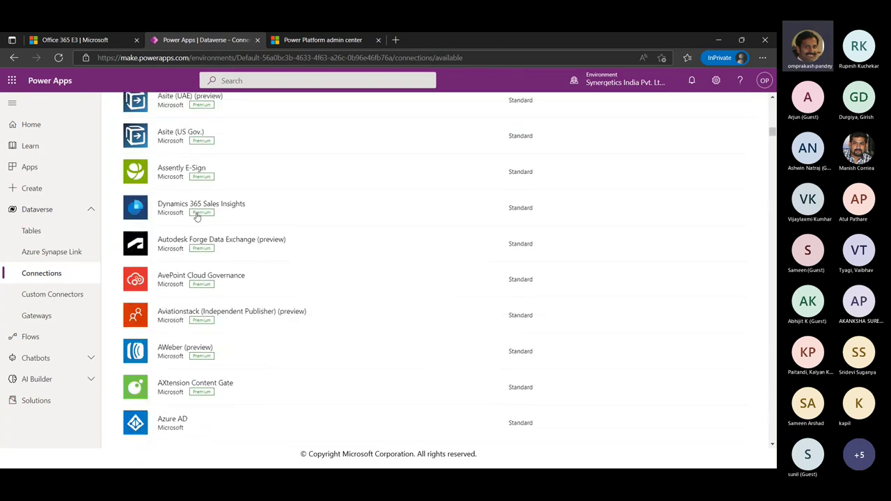
scroll(196, 216, down, 2)
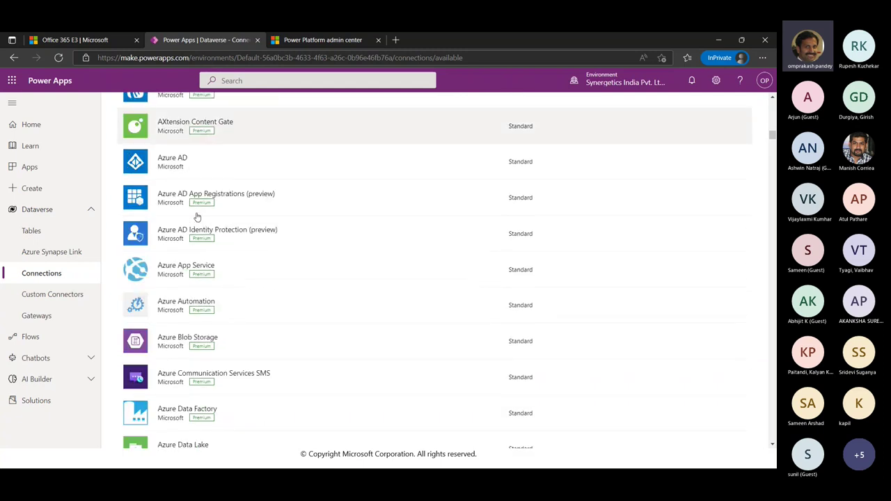
scroll(197, 217, down, 5)
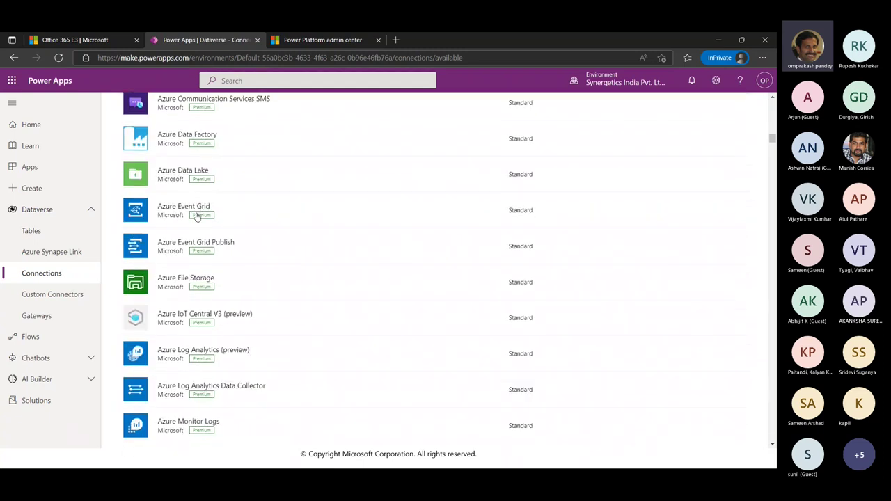
scroll(197, 217, down, 5)
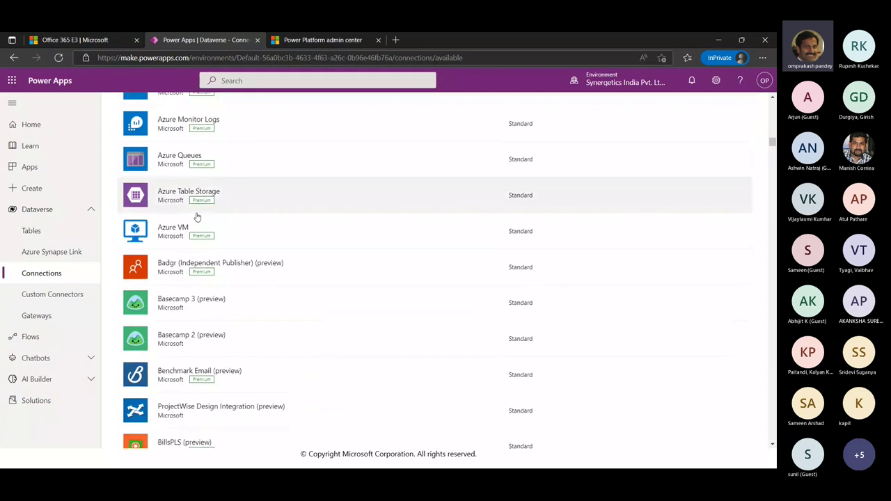
scroll(197, 216, down, 3)
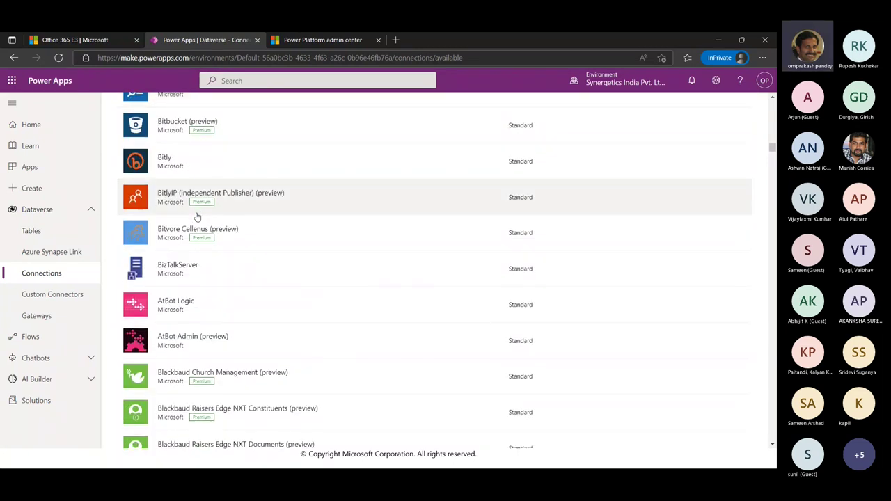
scroll(197, 216, down, 4)
scroll(197, 217, down, 5)
scroll(197, 216, down, 7)
scroll(197, 216, down, 3)
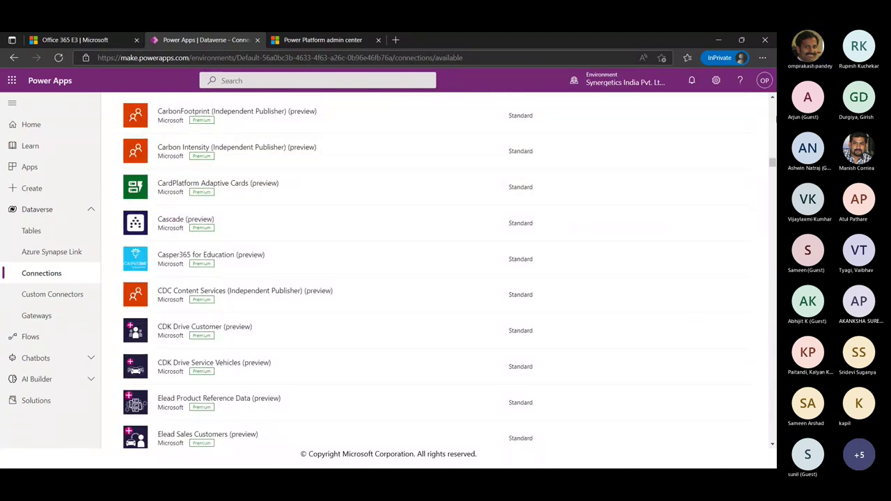
drag(773, 161, 773, 105)
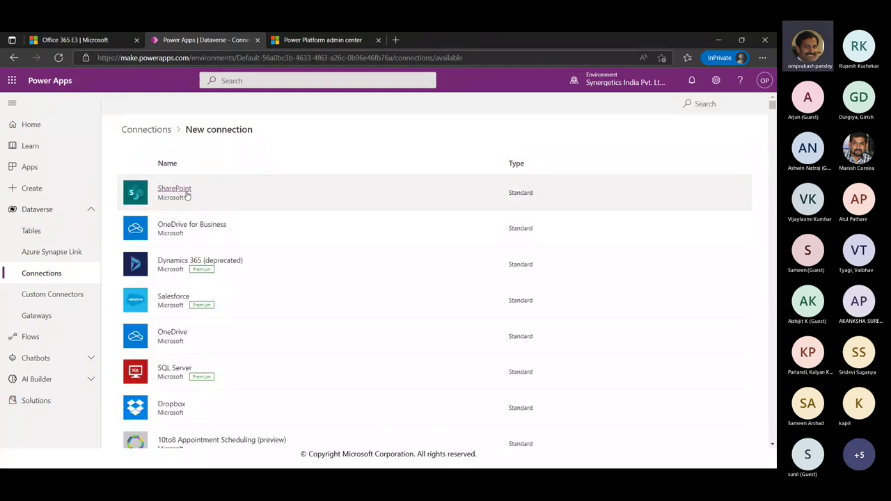
Step: Try twice to create a OneDrive for Business connection with the signed-in account, and close the connection dialog
click(171, 227)
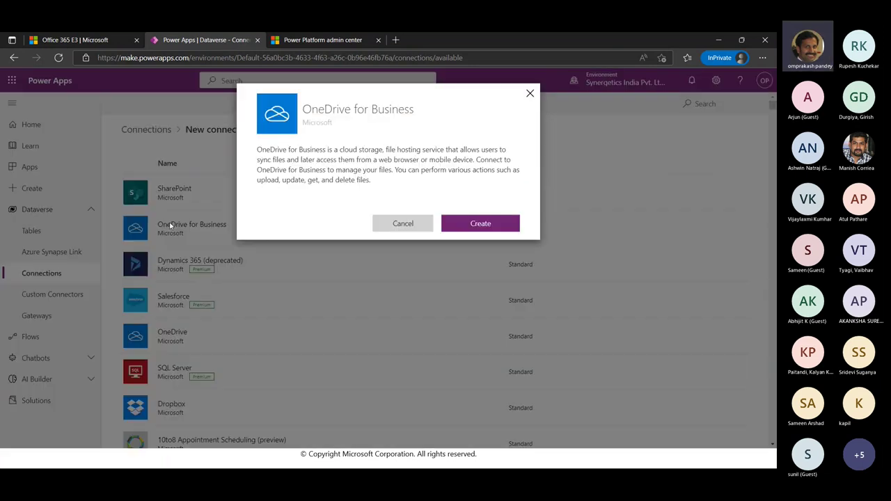
click(492, 230)
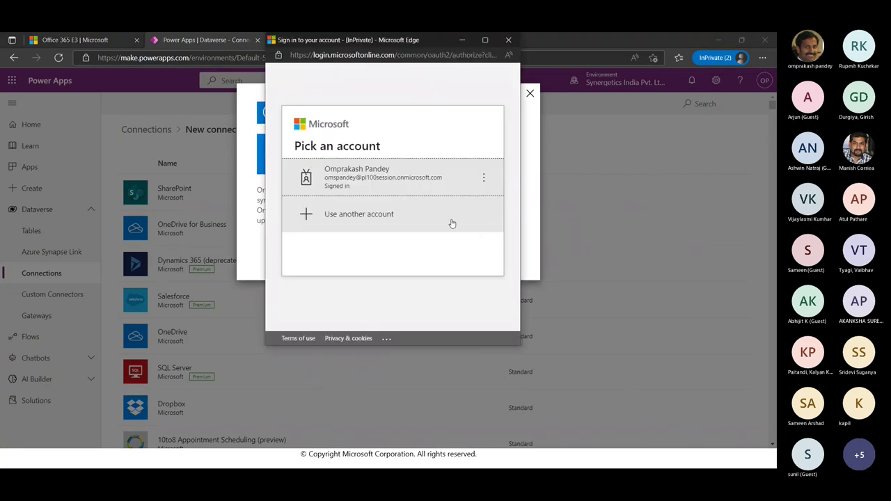
click(405, 186)
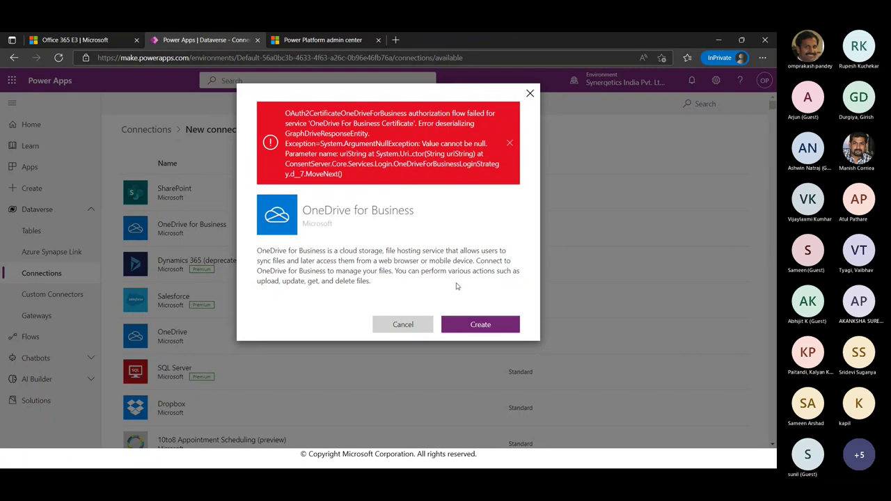
click(484, 324)
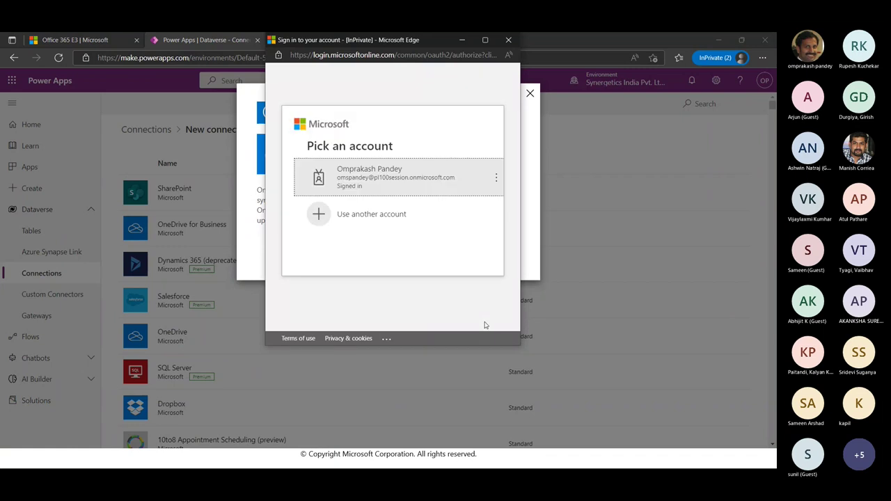
click(360, 183)
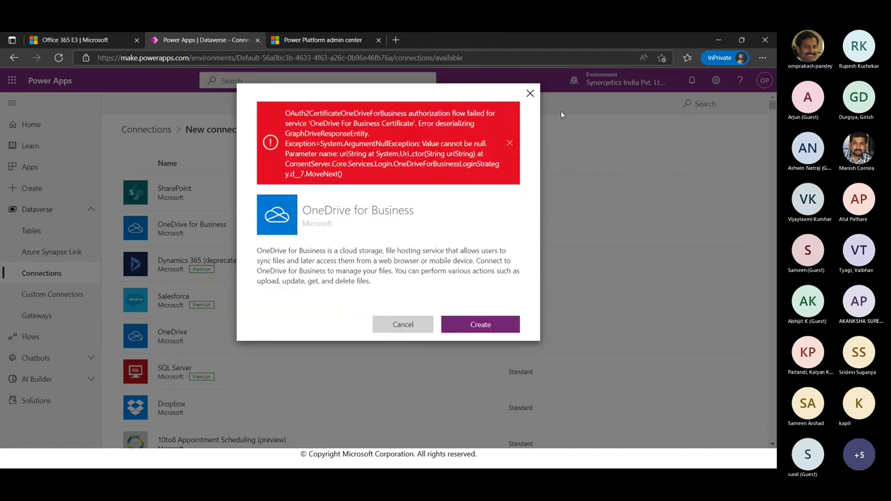
click(530, 93)
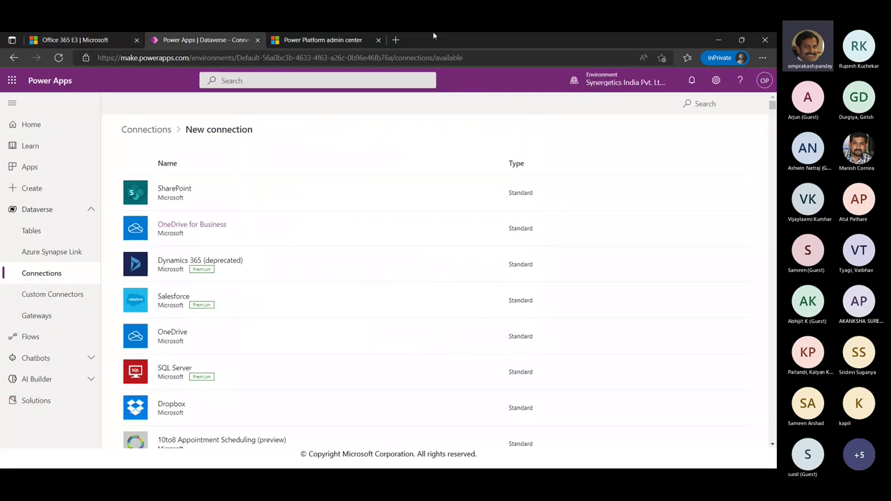
Step: Open onedrive.com in a new browser tab
click(395, 40)
text(one)
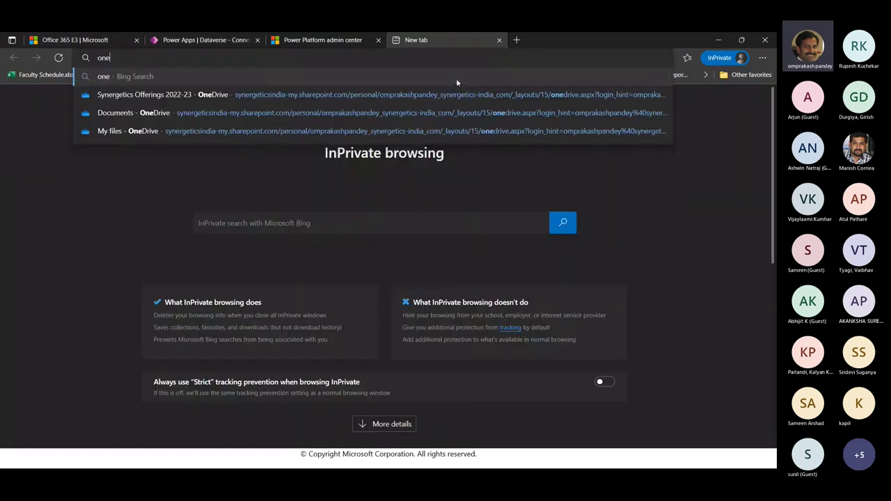
text(drive)
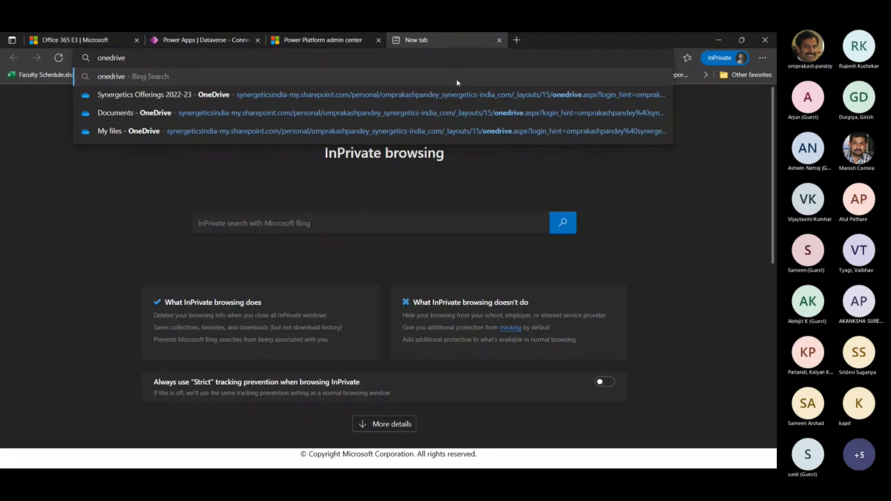
text(.live.com)
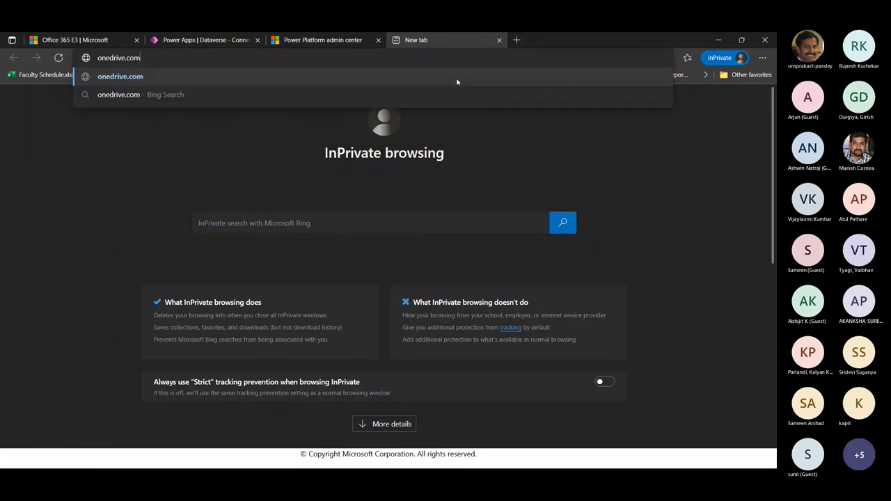
key(Return)
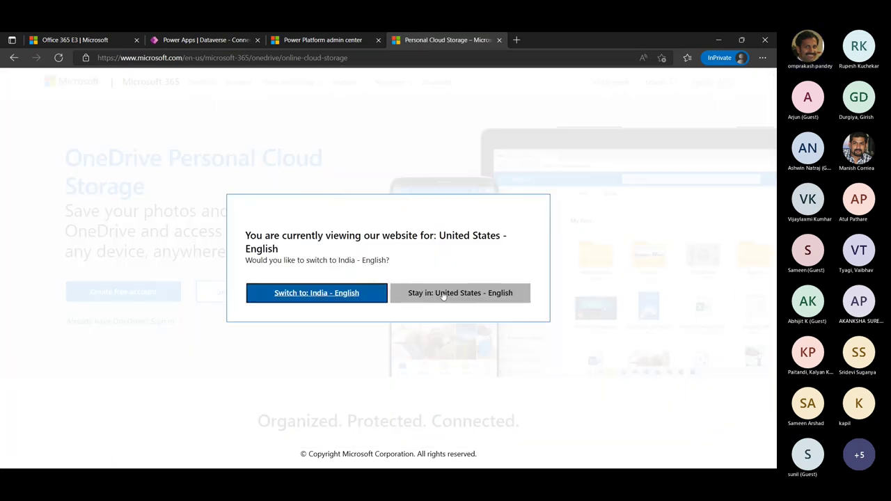
Step: Dismiss the website region prompt and sign in to OneDrive with the saved pl100session account e-mail
click(341, 294)
click(698, 85)
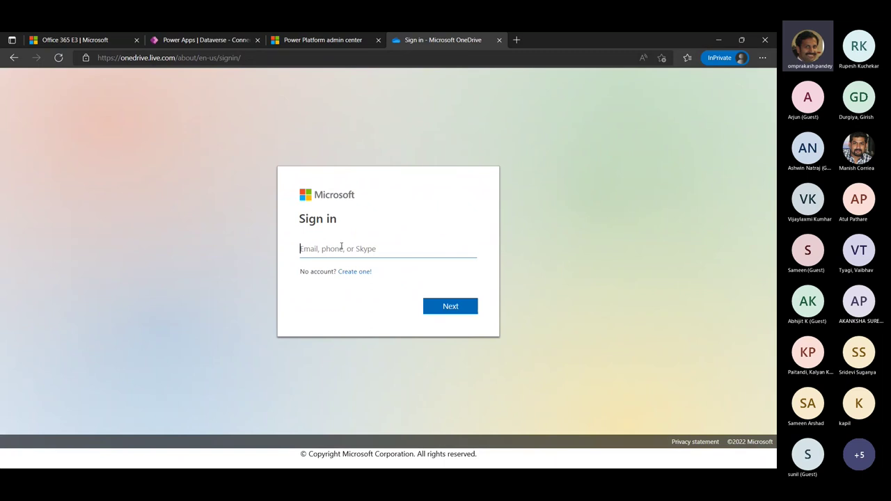
click(341, 248)
text(o)
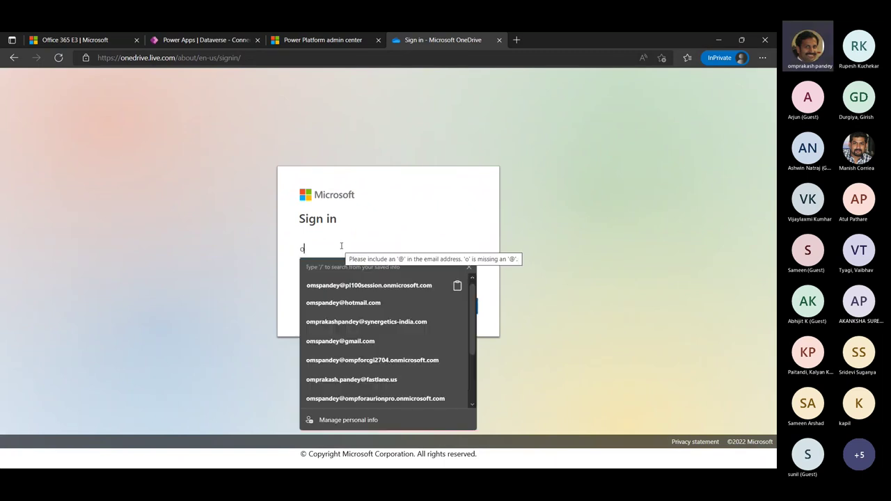
click(320, 285)
click(450, 306)
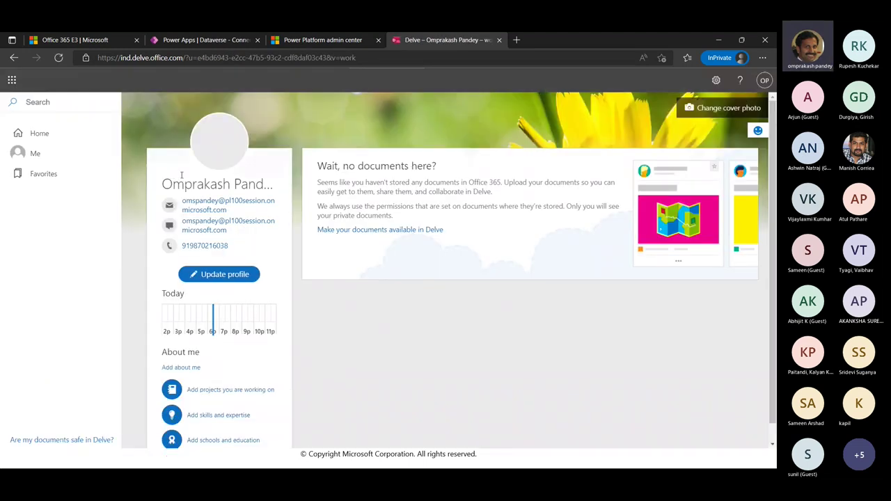
Step: Open the account's OneDrive from the Microsoft 365 apps
click(380, 58)
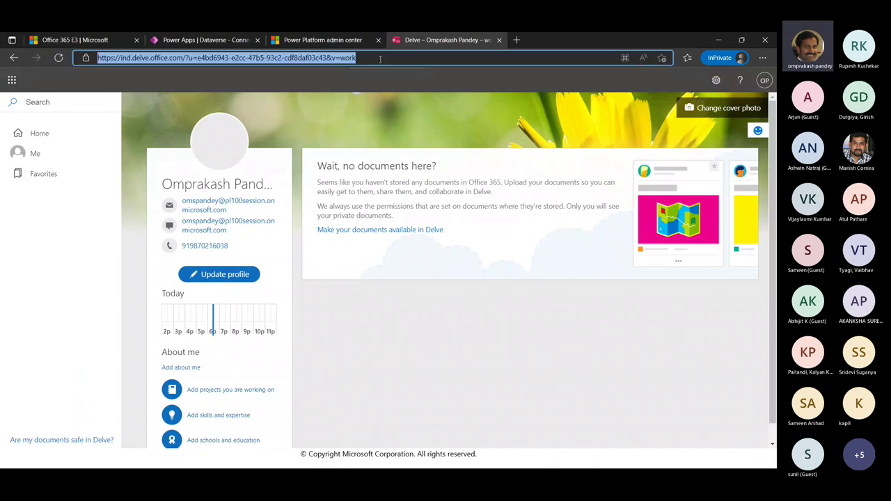
text(onedr)
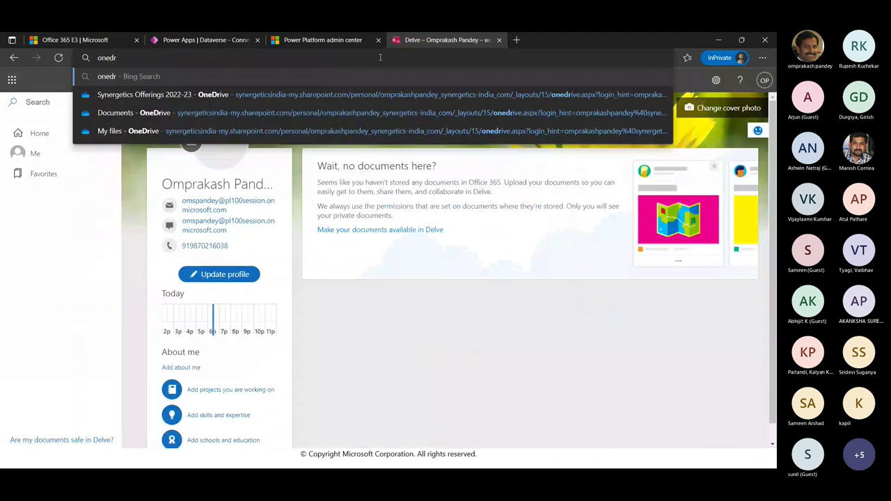
click(12, 79)
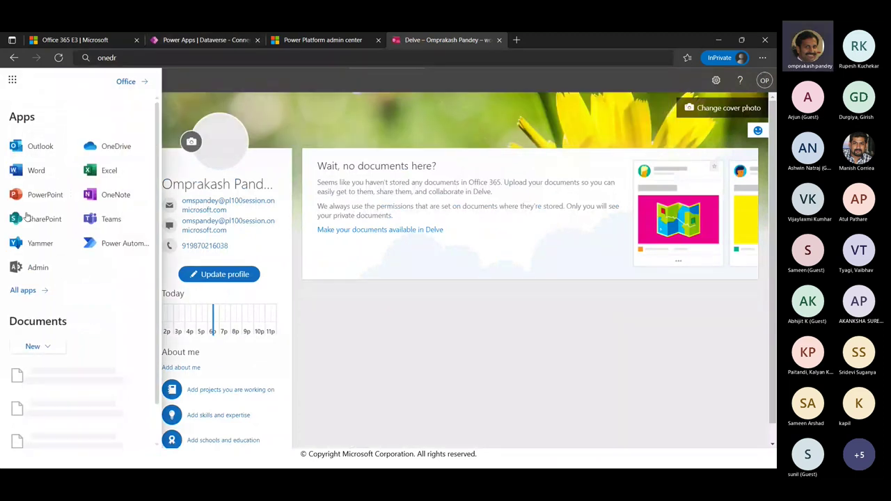
click(113, 147)
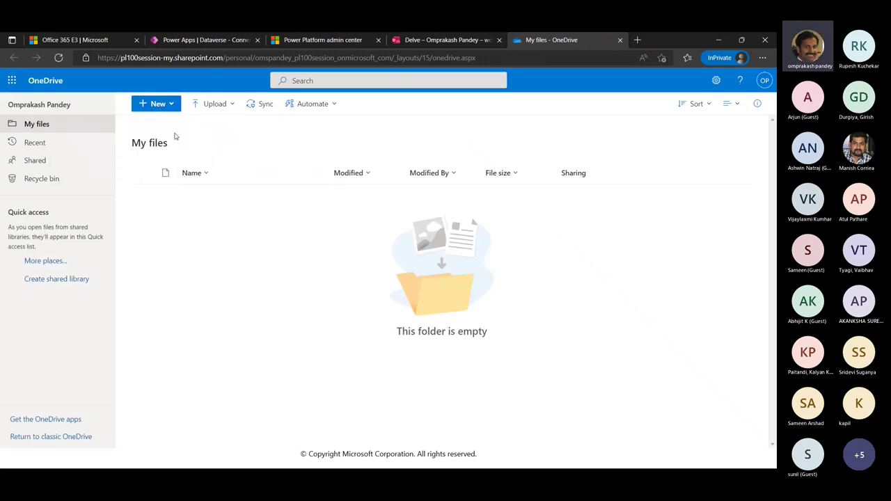
Step: Create a folder named pl100session in My files
click(172, 104)
click(163, 127)
text(files)
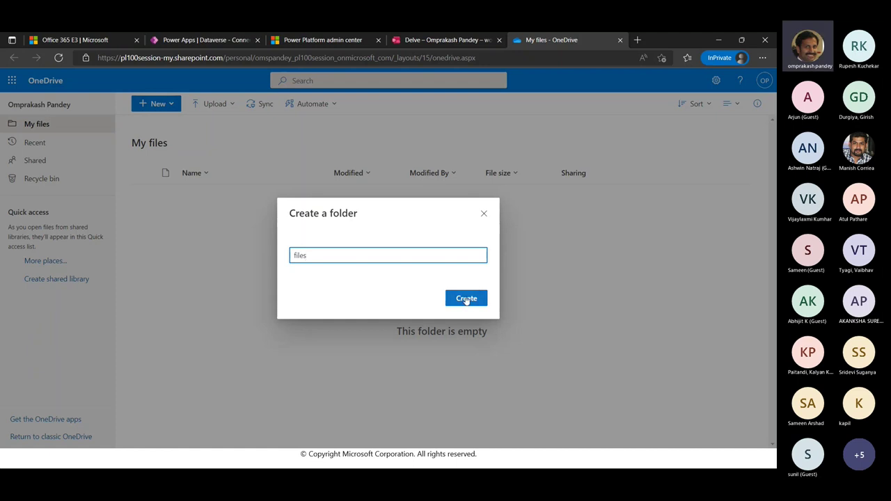
key(BackSpace)
key(BackSpace)
key(BackSpace)
key(BackSpace)
key(BackSpace)
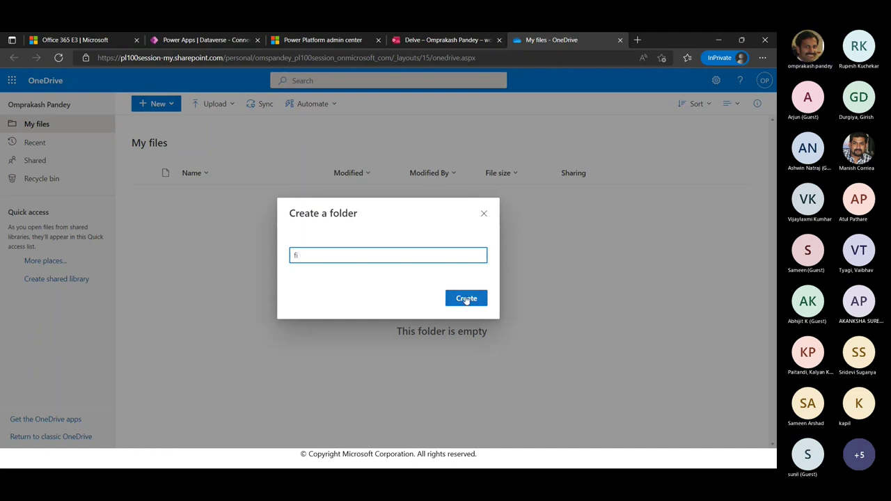
text(pl100session)
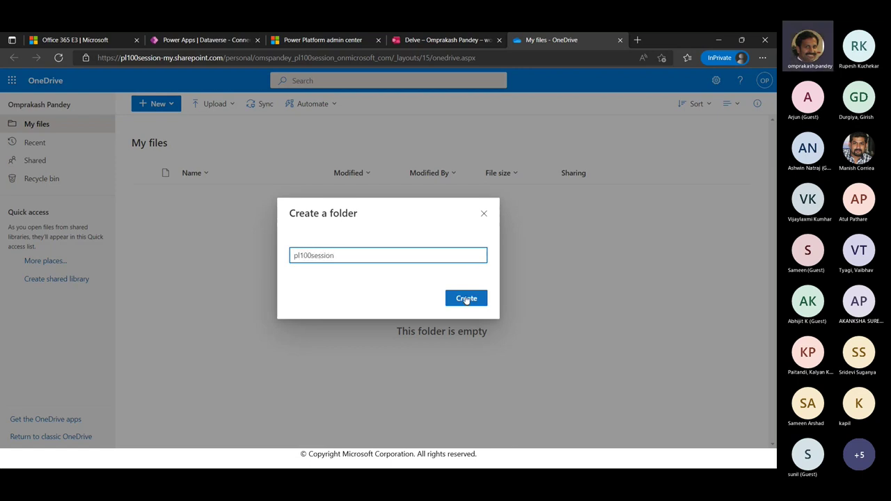
click(467, 298)
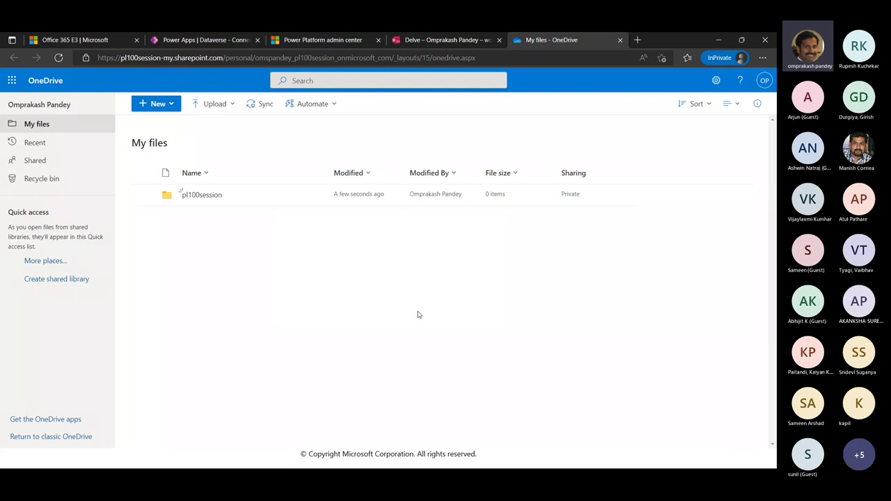
Step: Close the Delve page and create a OneDrive for Business connection in Power Apps with the signed-in account
click(500, 39)
click(225, 42)
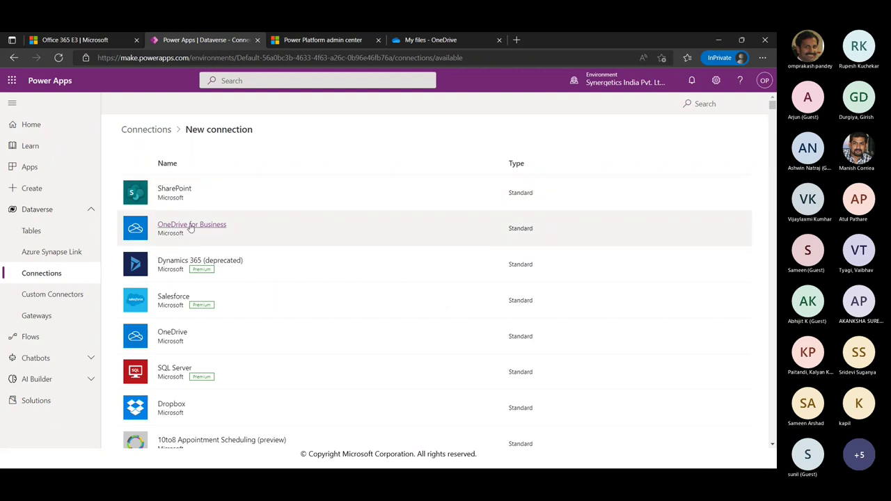
click(190, 225)
click(475, 223)
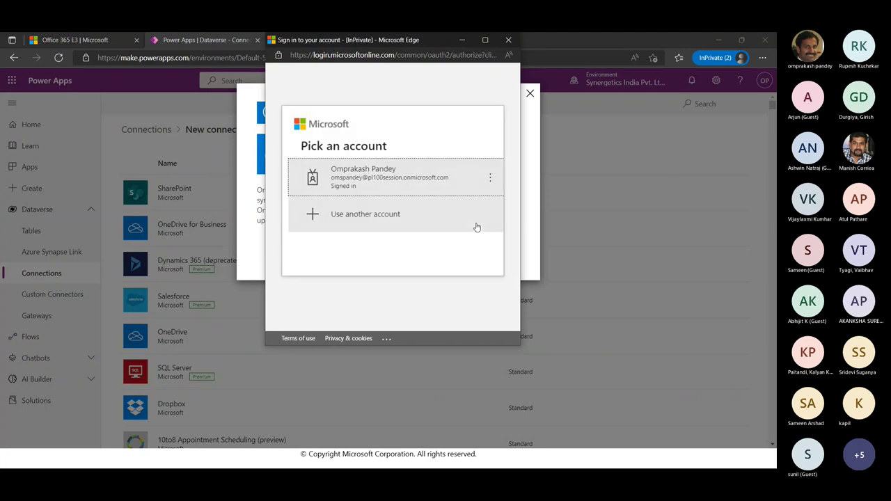
click(377, 175)
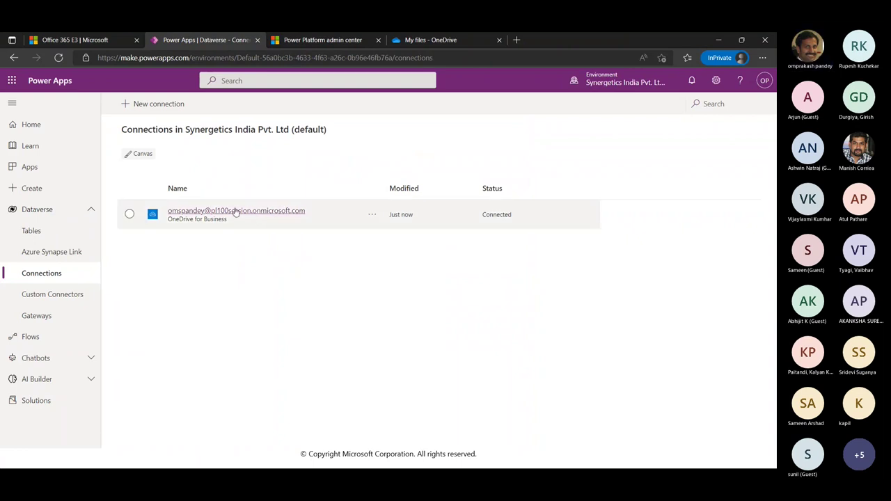
click(414, 42)
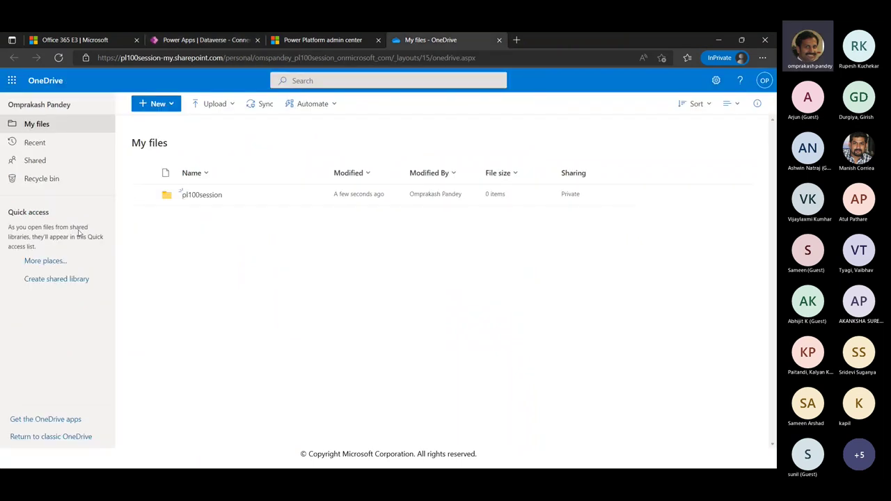
click(198, 39)
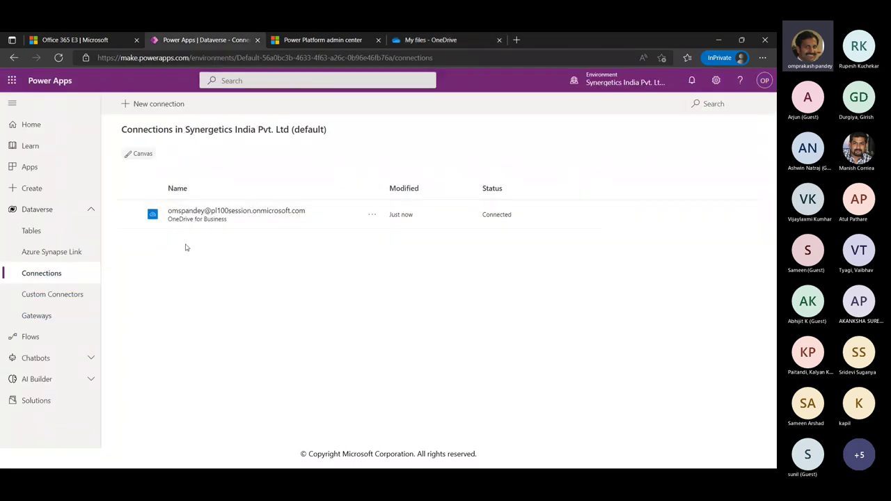
Step: Create a SharePoint connection that connects directly (cloud-services), using the signed-in account
click(163, 107)
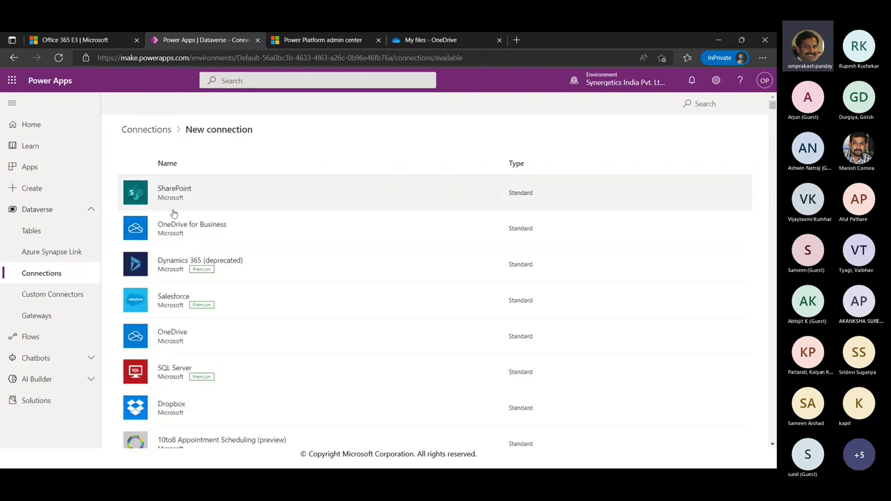
click(174, 198)
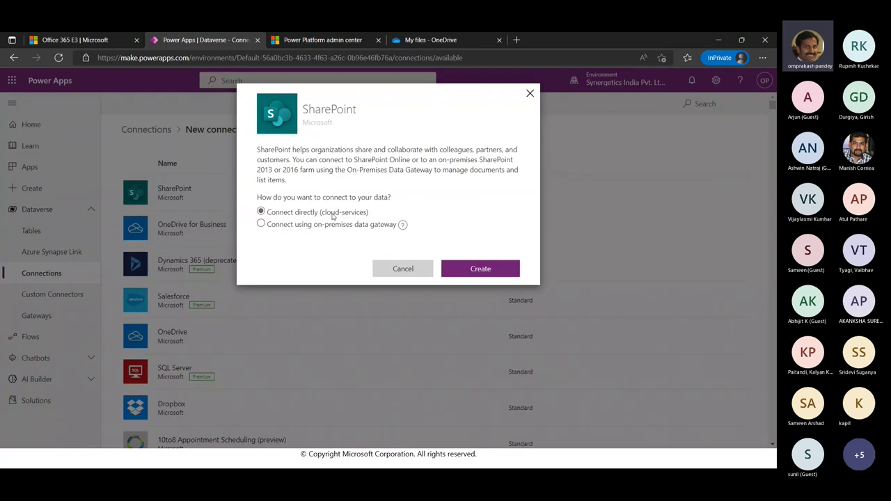
click(480, 269)
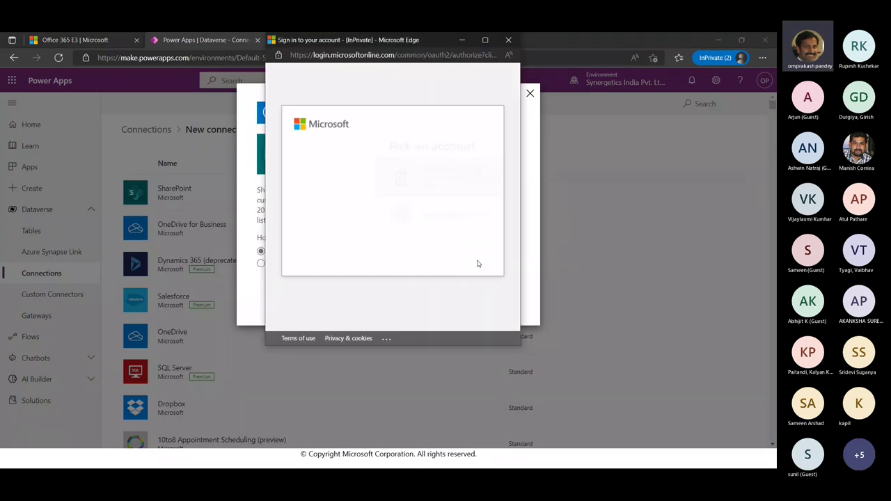
click(377, 177)
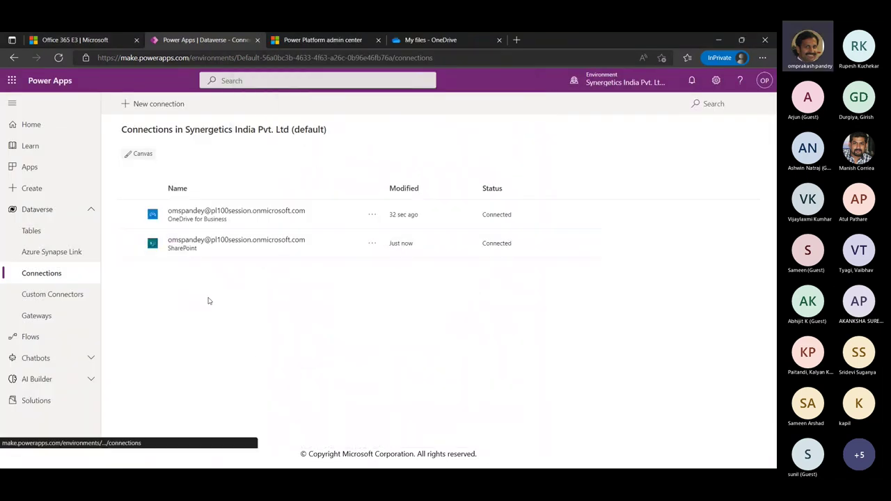
Step: Open pl100session.sharepoint.com in a new browser tab and close the site's Next steps pane
click(518, 41)
text(pl100se)
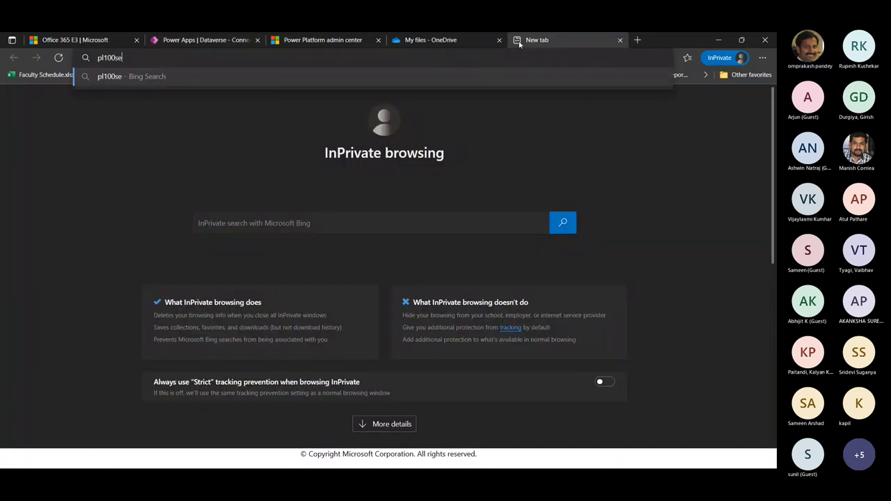
text(ssio)
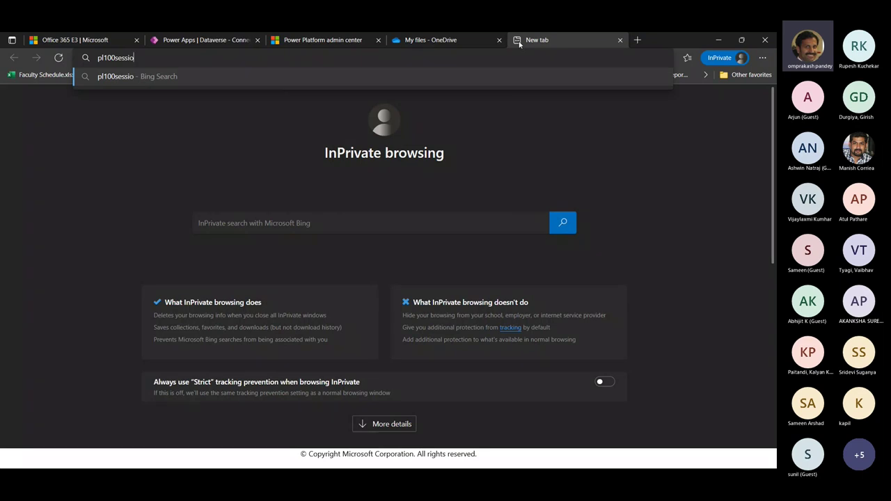
text(n.sharepoint.co)
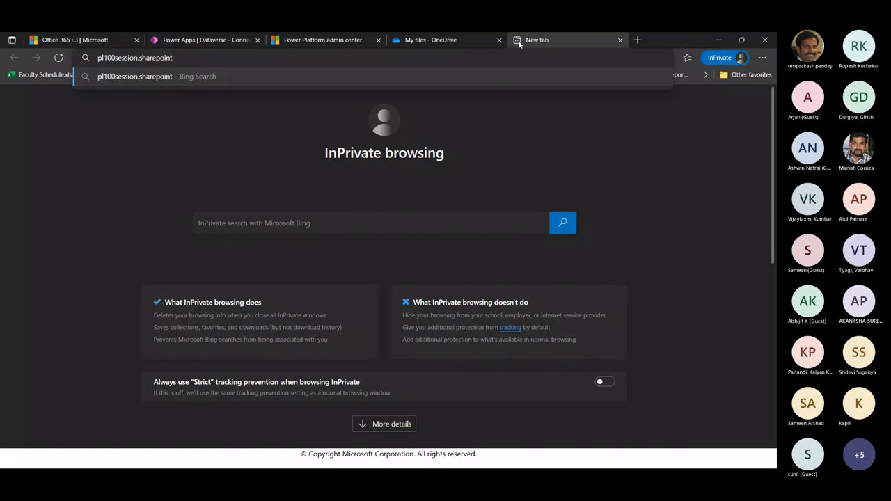
text(m)
key(Return)
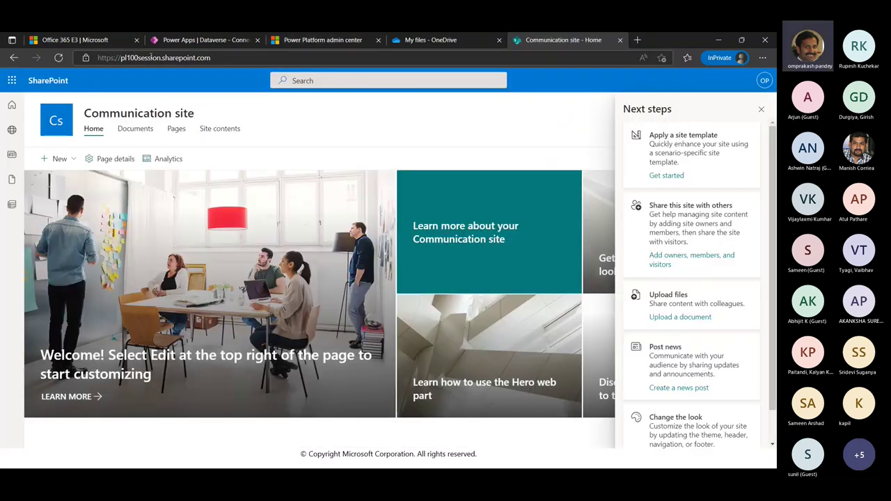
double_click(141, 59)
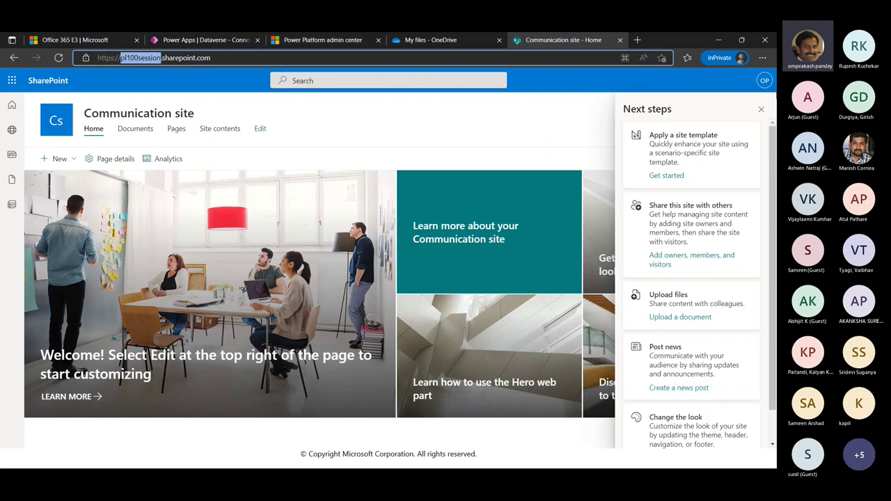
click(761, 109)
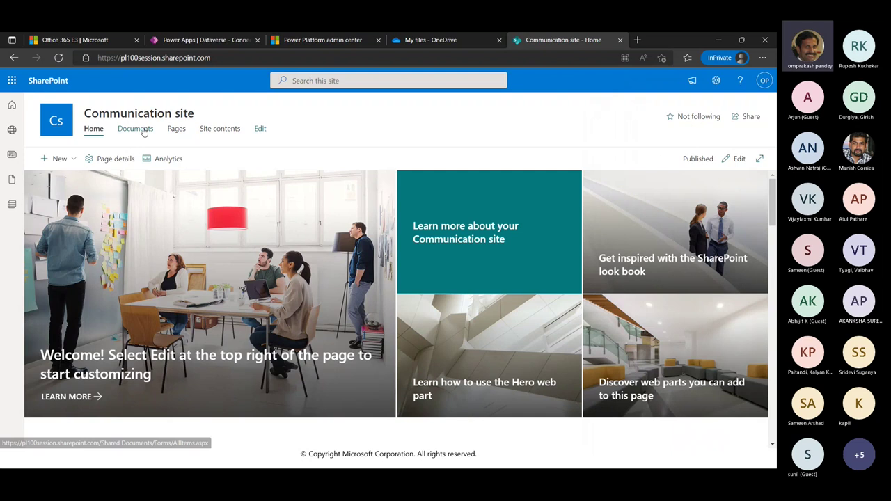
Step: Go to the SharePoint start page and dismiss its welcome tour
click(12, 105)
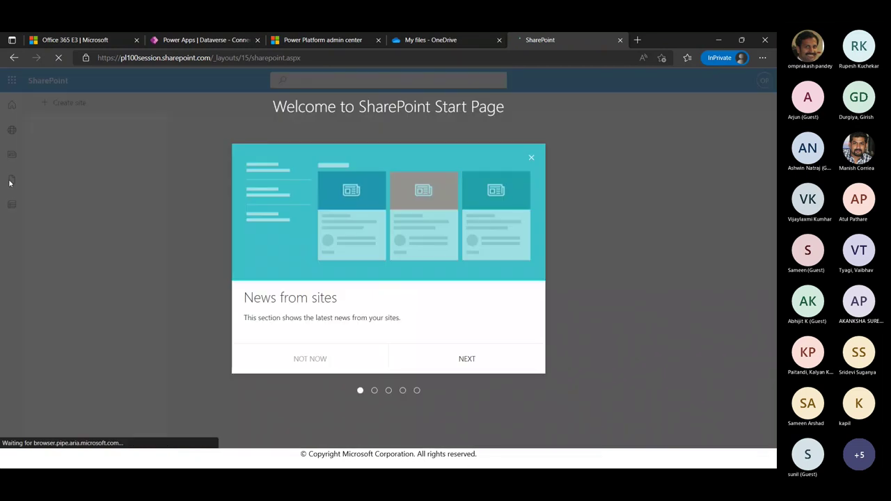
click(476, 362)
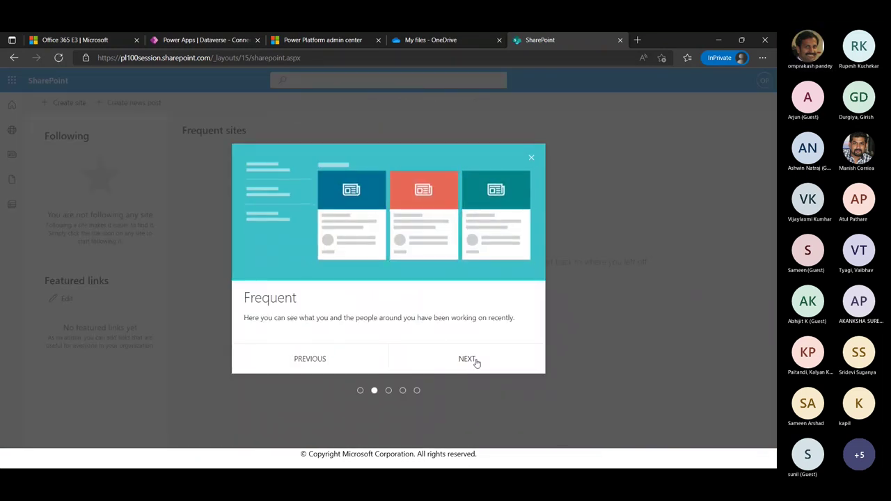
click(476, 361)
click(477, 362)
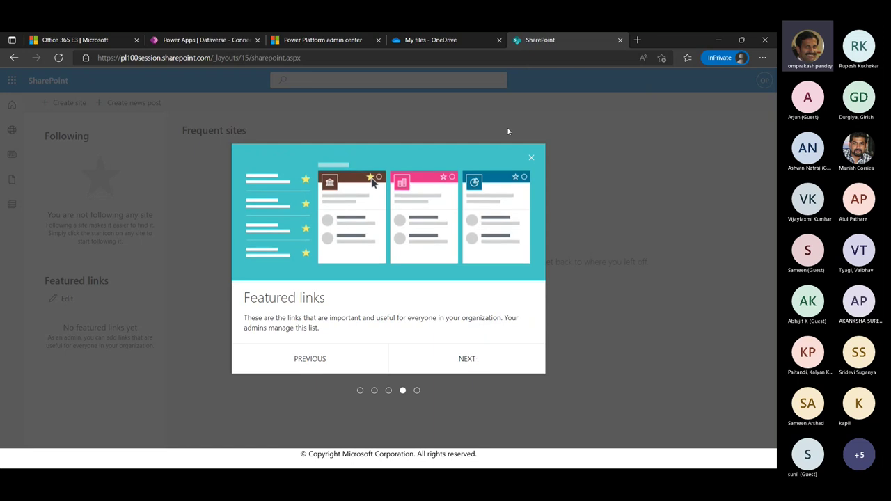
click(531, 160)
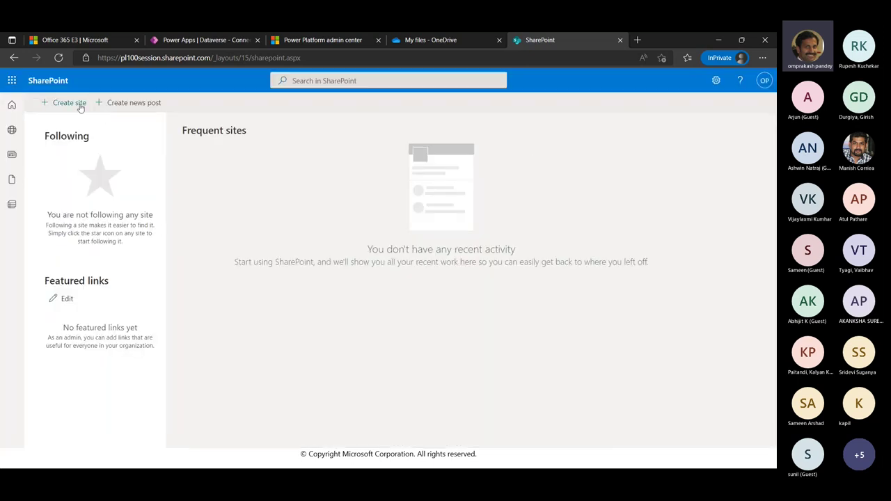
Step: Look through My Lists, the Microsoft 365 apps, My Files and My Sites, and return to the SharePoint start page
click(13, 107)
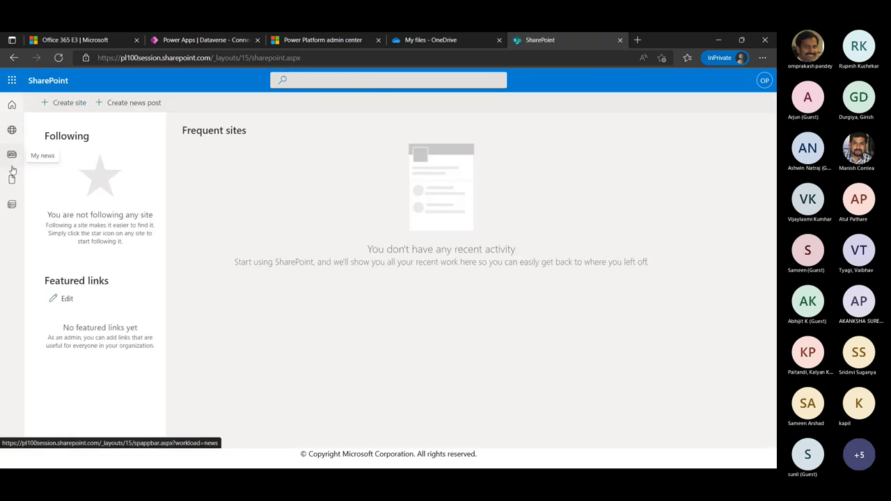
click(12, 206)
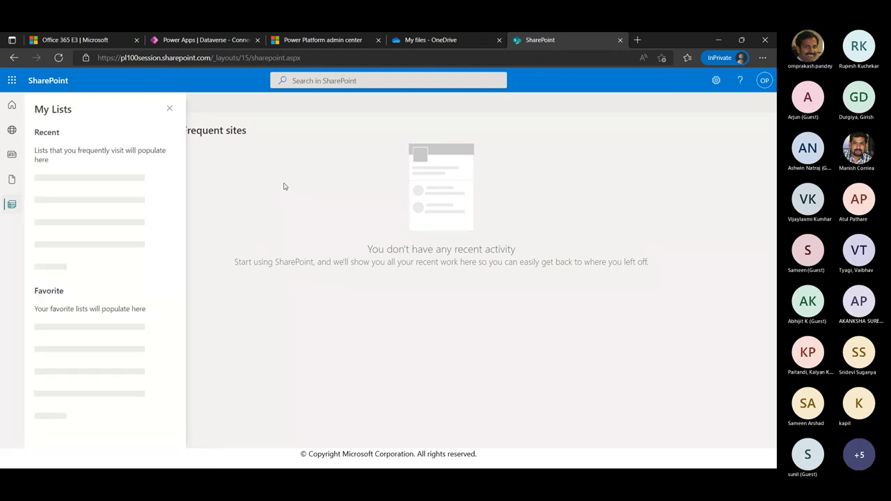
click(12, 82)
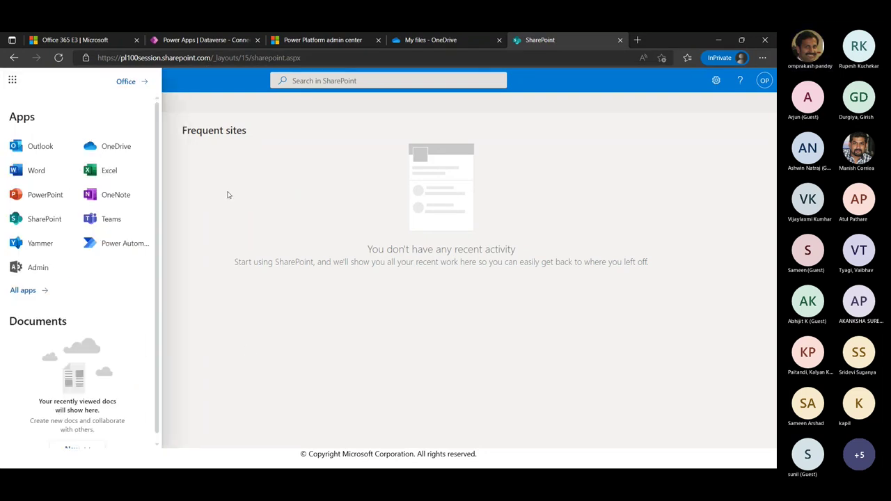
click(246, 350)
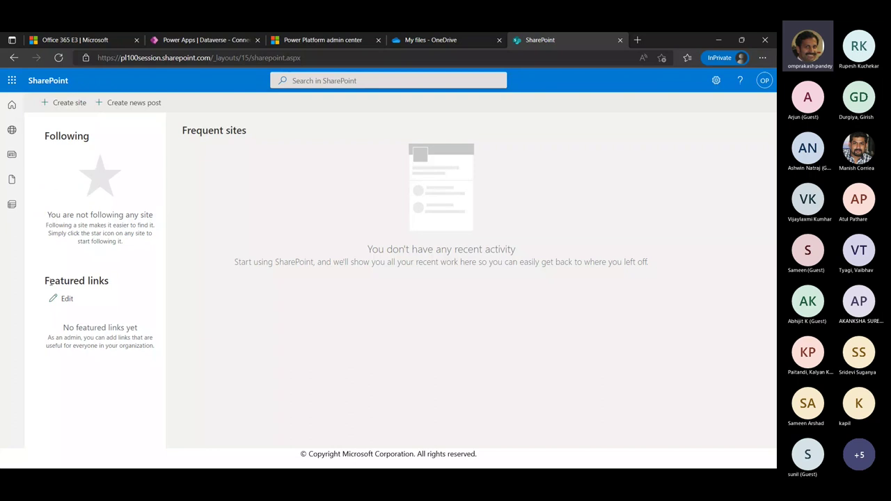
click(11, 180)
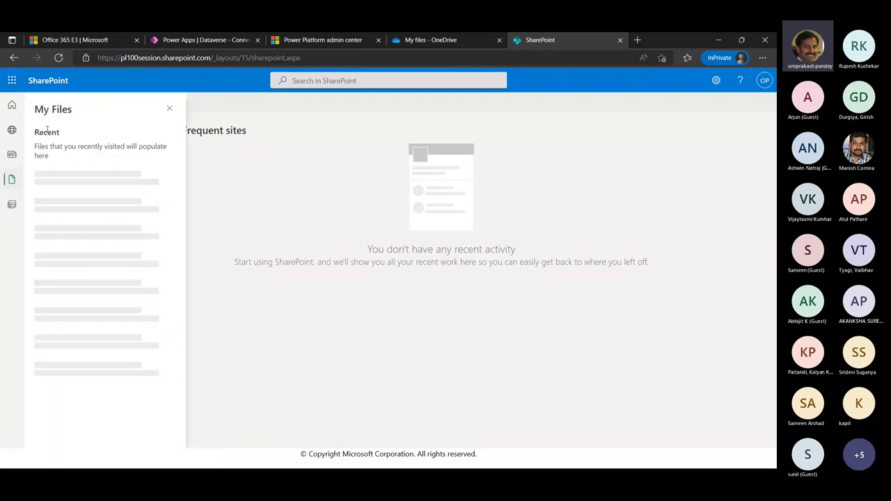
click(13, 132)
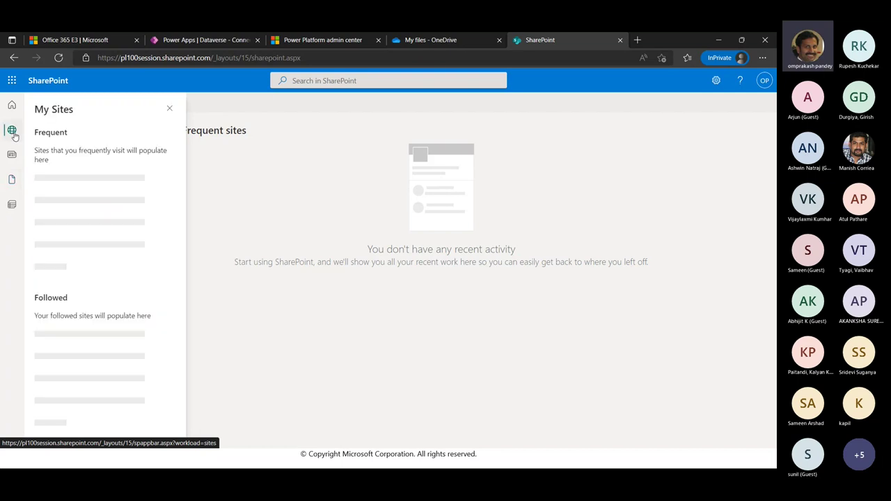
click(12, 105)
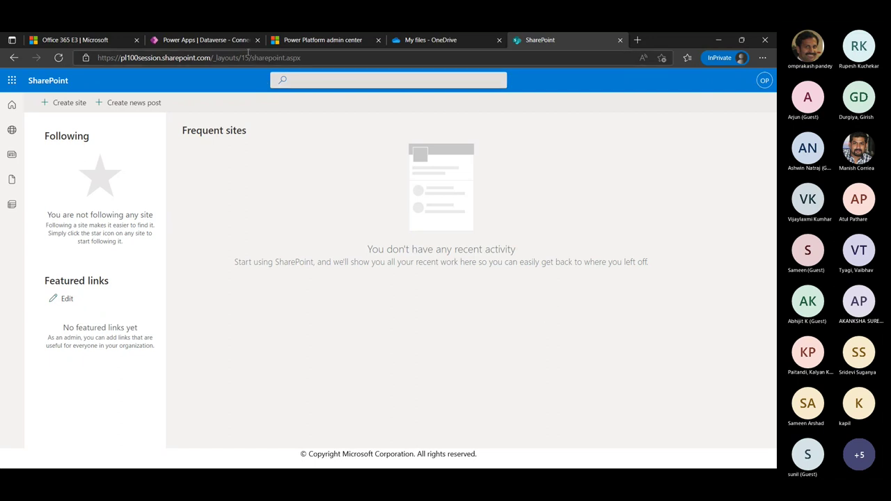
click(223, 58)
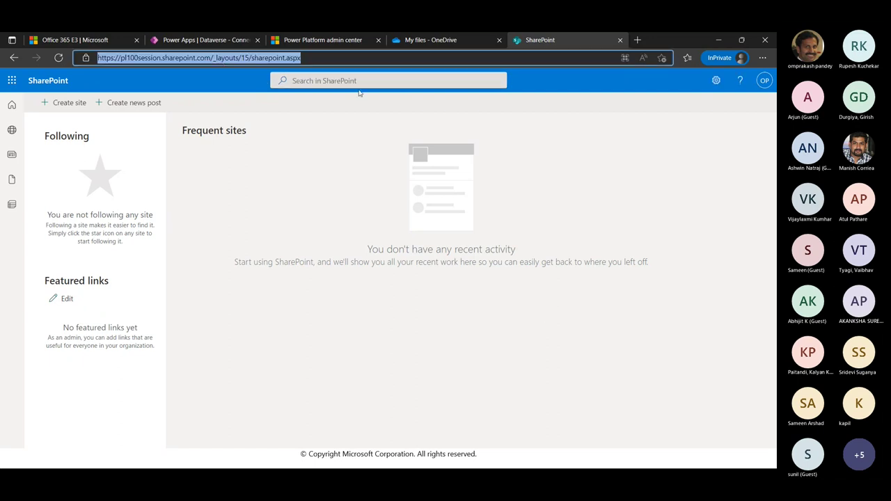
Step: Shorten the address to the pl100session.sharepoint.com root and open the Communication site's home page
key(End)
key(ctrl+shift+Left)
key(ctrl+shift+Left)
key(ctrl+shift+Left)
key(ctrl+shift+Left)
key(ctrl+shift+Left)
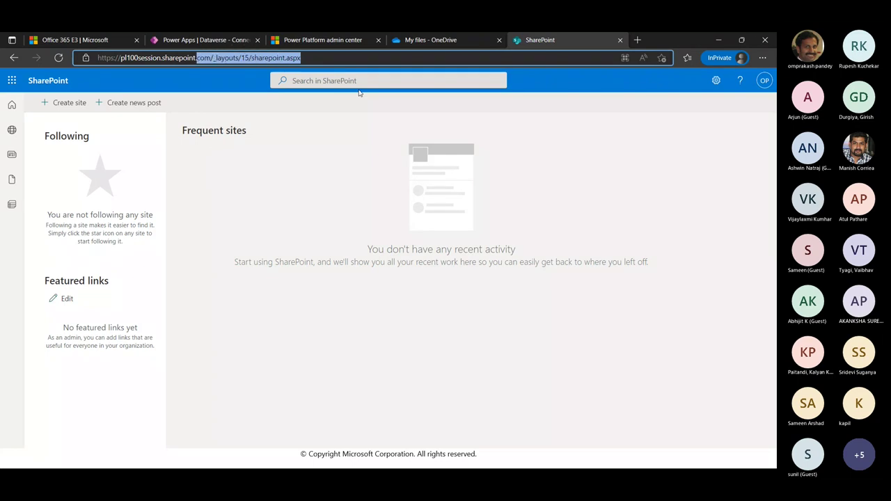
key(BackSpace)
key(Return)
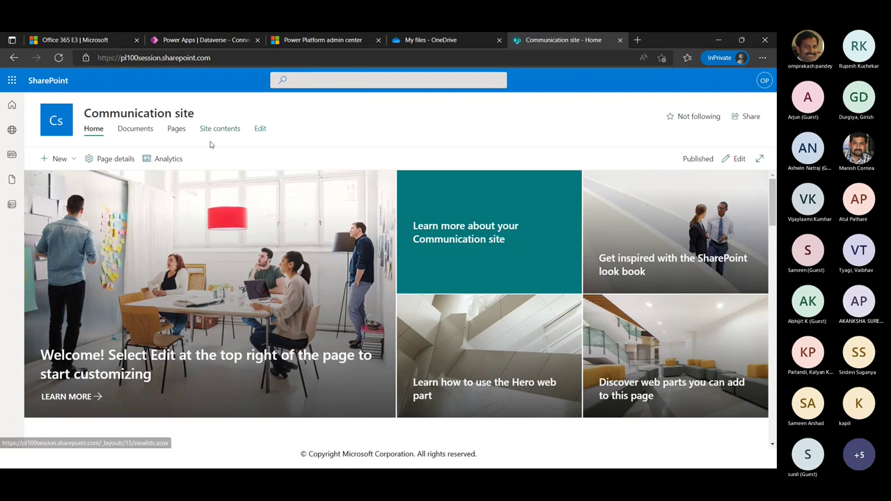
Step: Start a new list on the Communication site, look through the list creation options and templates, and close the dialog without creating one
click(73, 162)
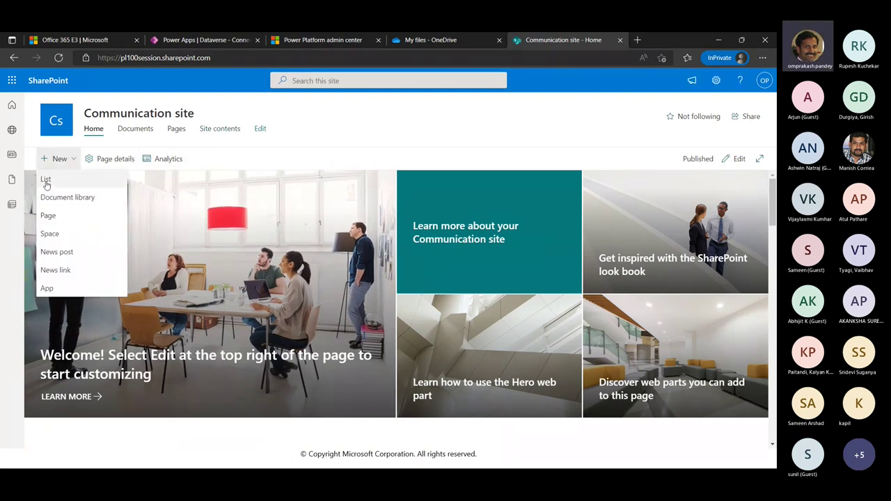
click(45, 179)
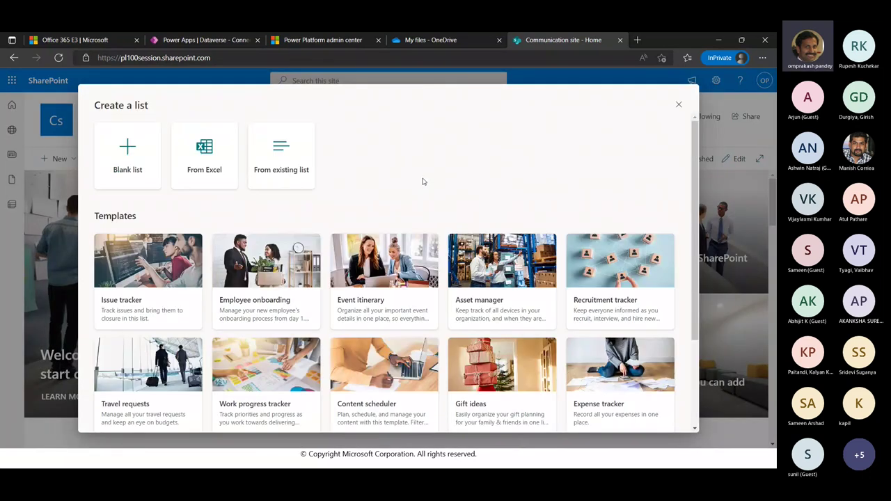
scroll(408, 277, down, 3)
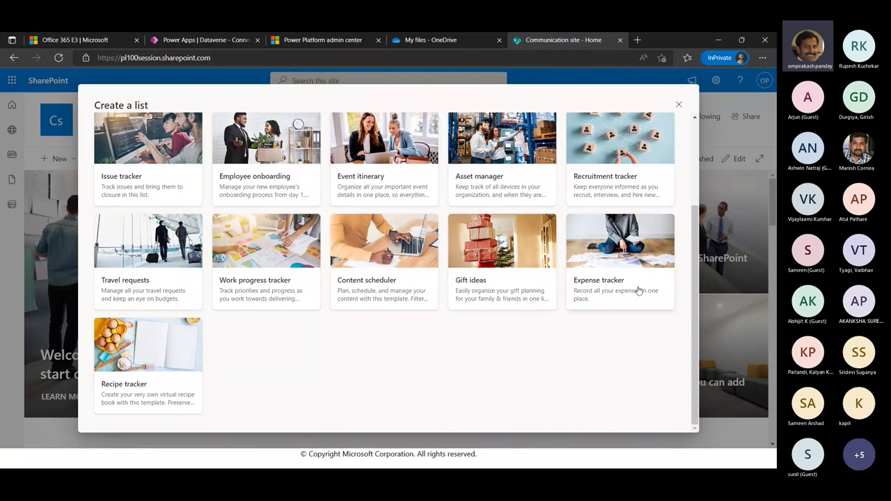
scroll(626, 188, up, 3)
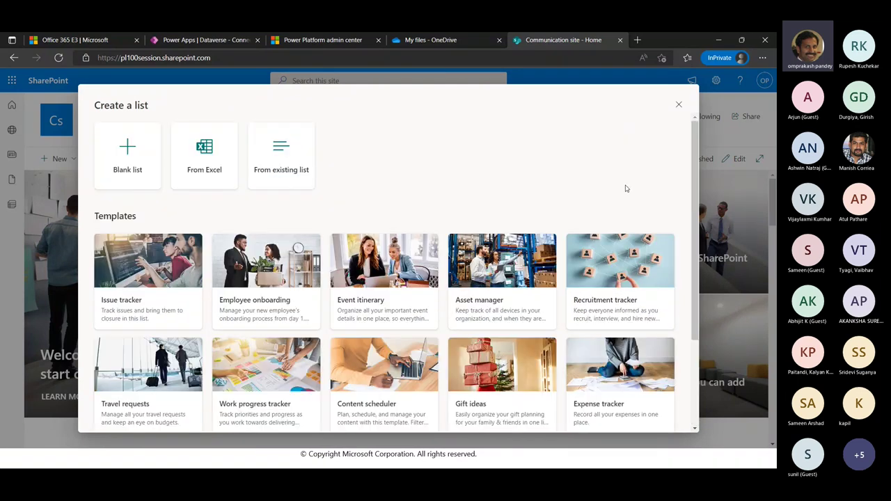
click(679, 106)
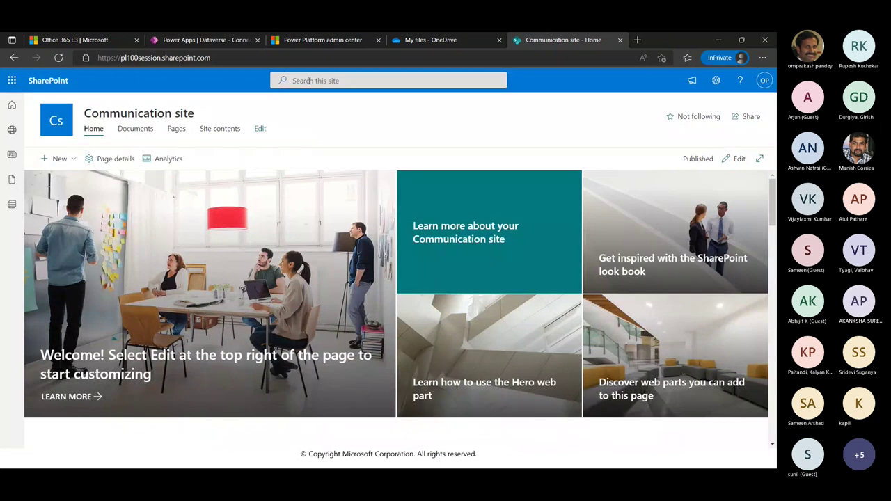
Step: Check the My files page in OneDrive and return to the Power Apps Connections page
click(421, 45)
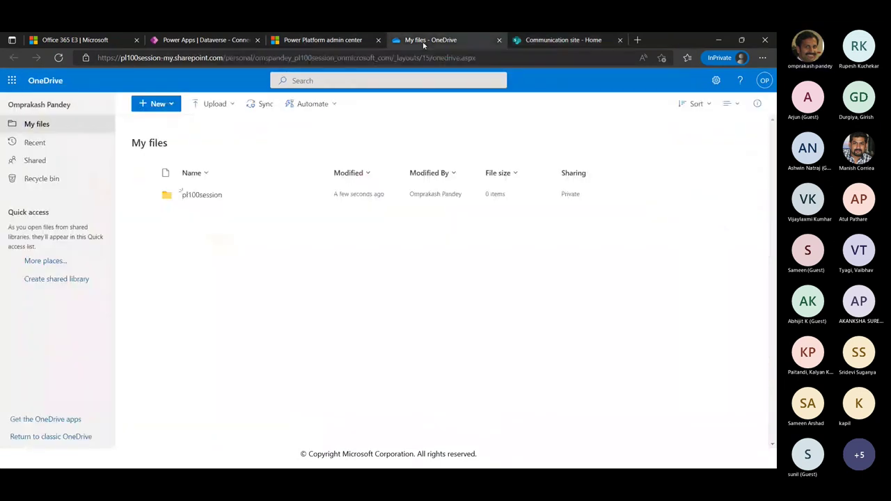
click(313, 40)
click(245, 41)
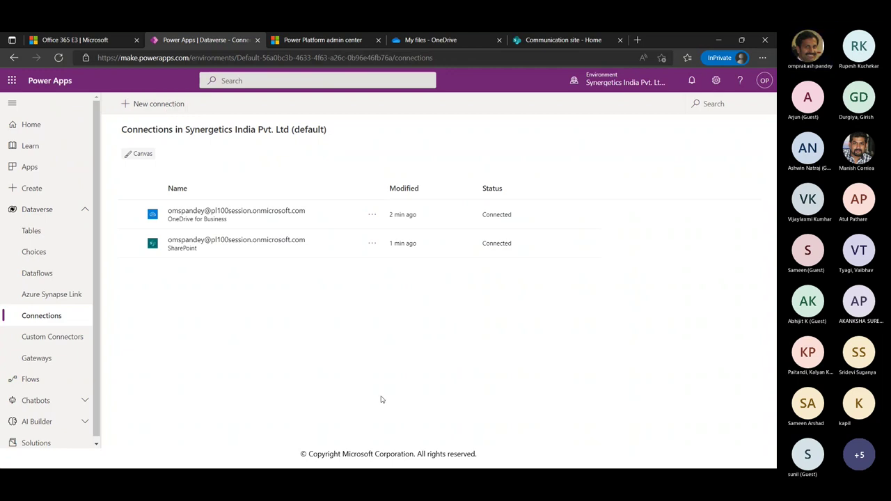
key(alt+Tab)
key(alt+Tab)
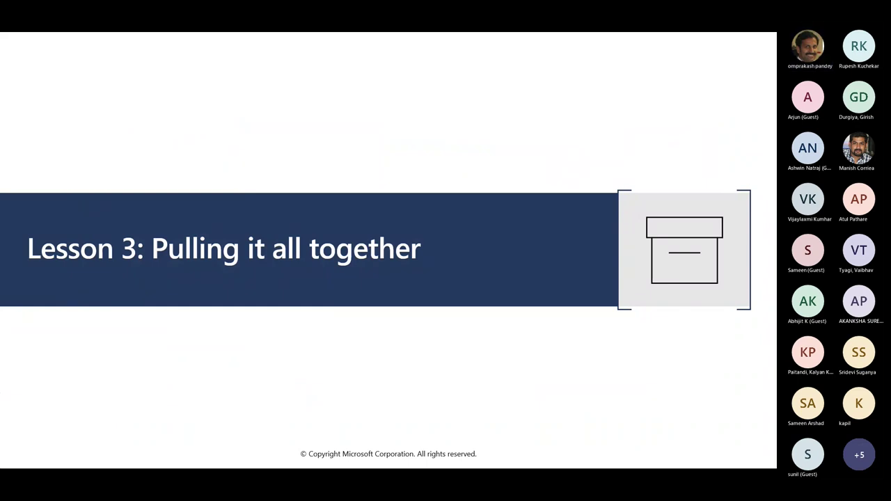
key(Right)
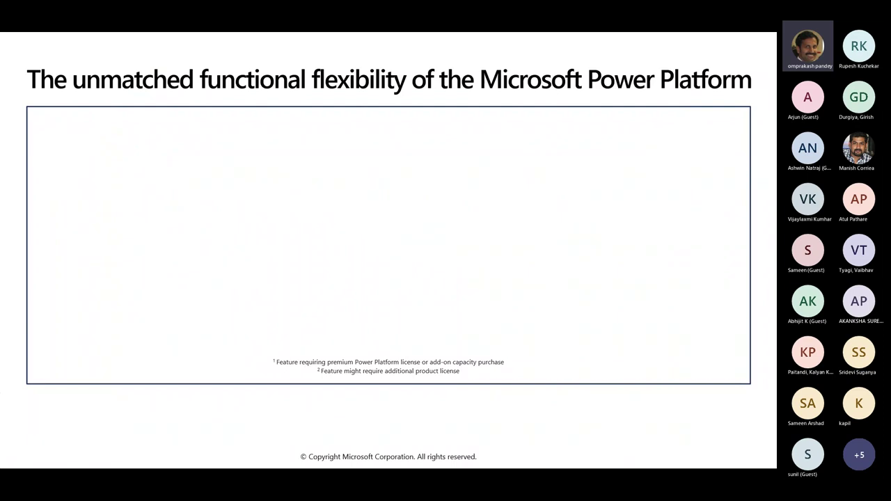
key(alt+Tab)
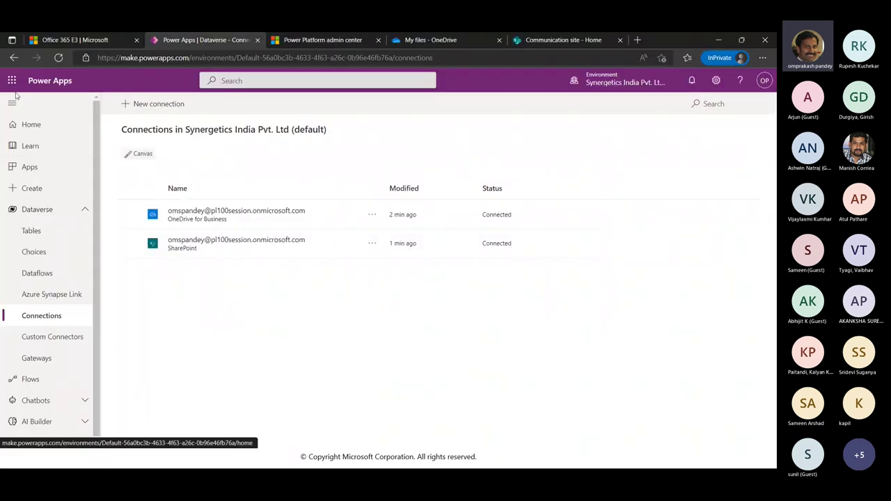
Step: Look through the full list of Office apps in the app launcher
click(12, 81)
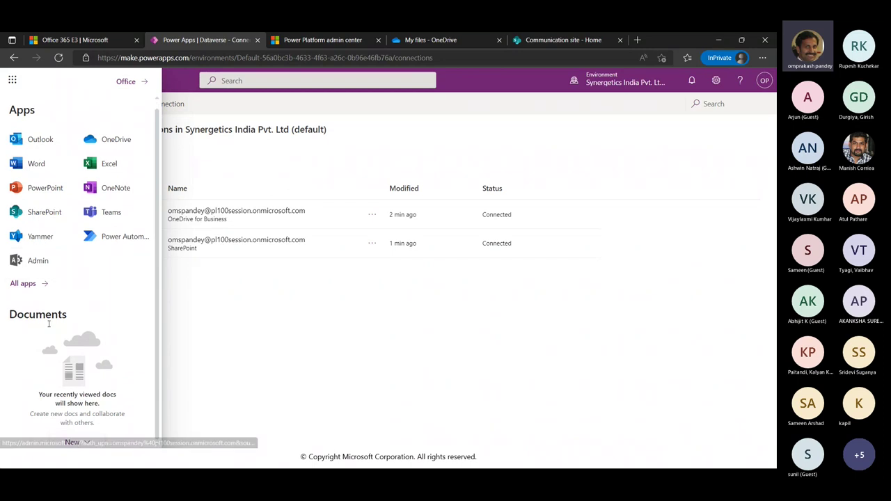
click(21, 283)
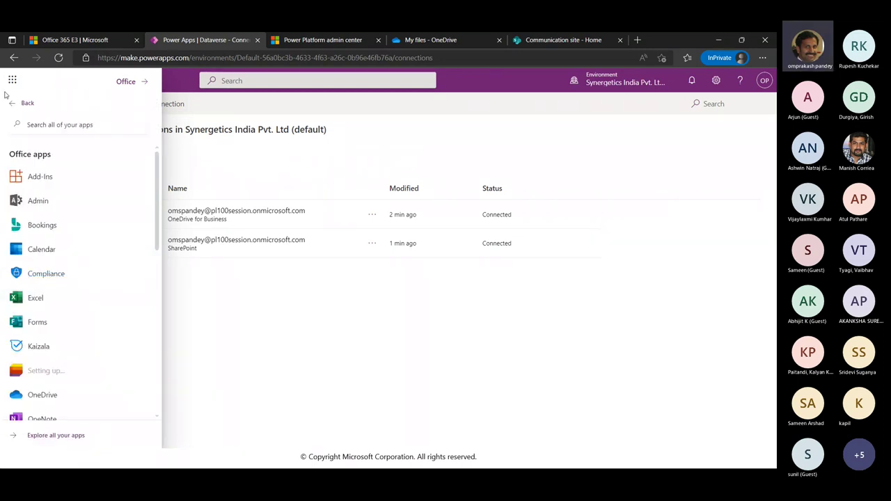
scroll(32, 255, down, 5)
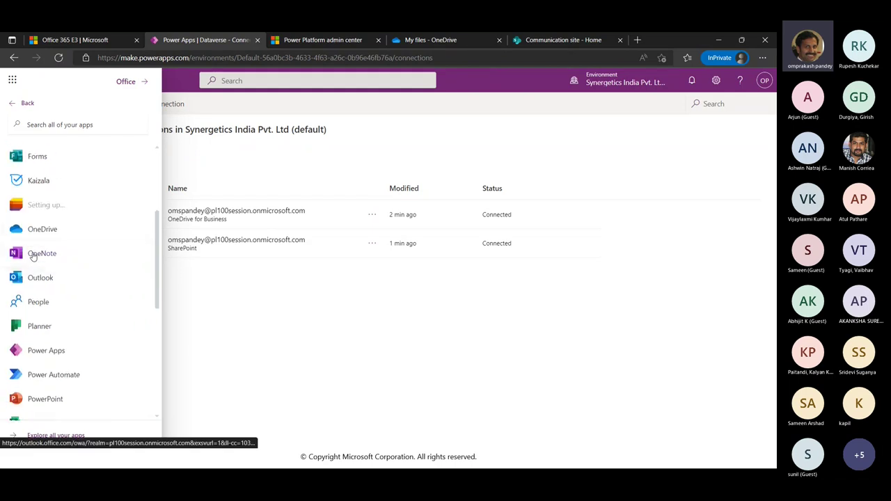
scroll(50, 313, down, 2)
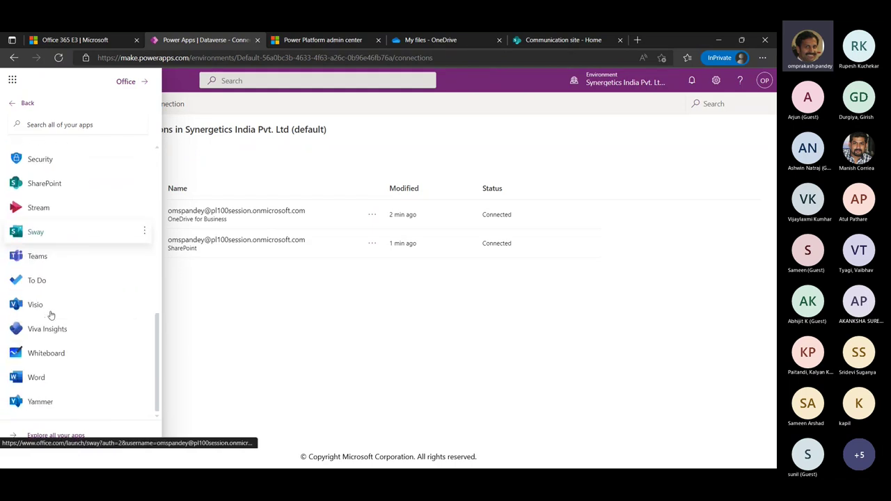
scroll(52, 419, up, 7)
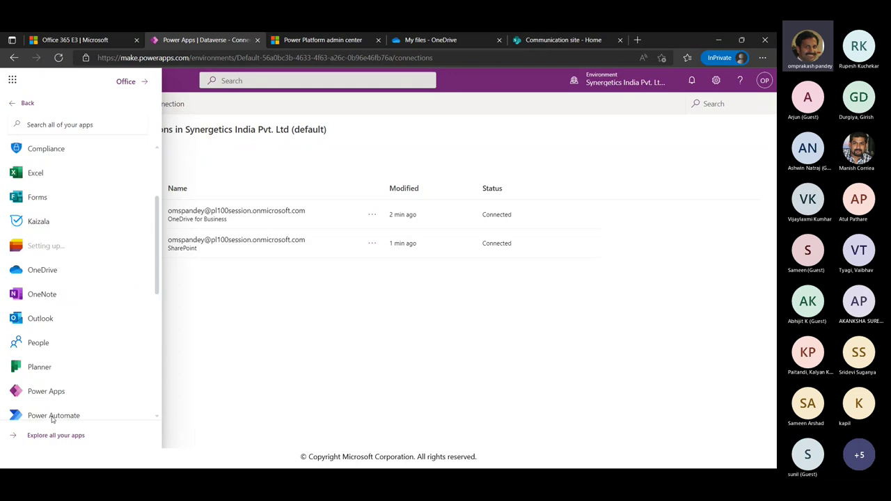
scroll(52, 419, down, 7)
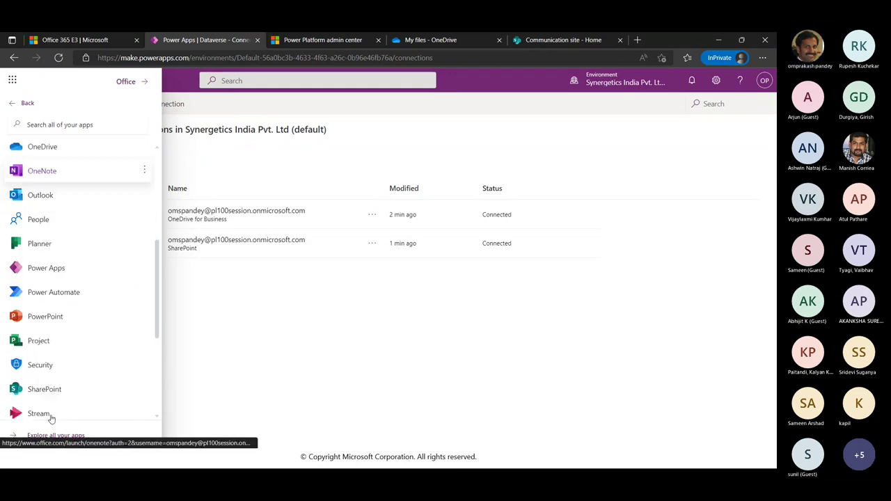
Step: Open the page that explores all apps and examine its Office, All apps and Tips and Tricks sections
click(50, 435)
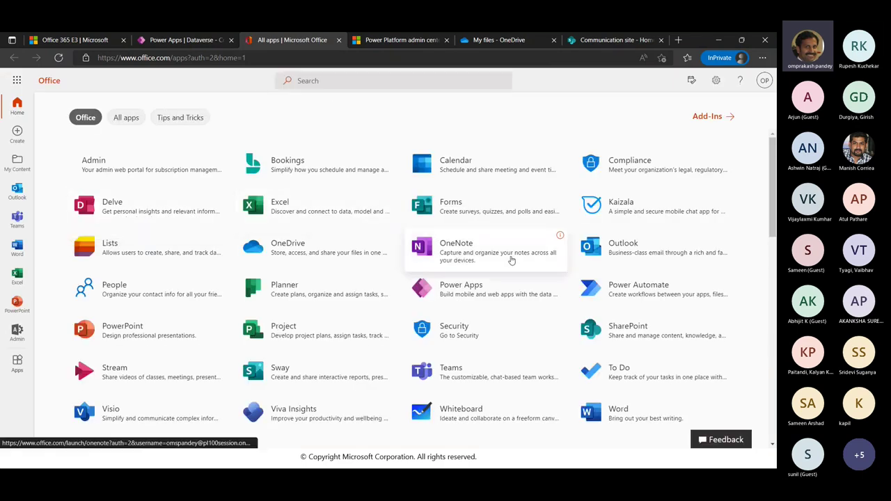
scroll(511, 260, down, 3)
scroll(512, 261, down, 5)
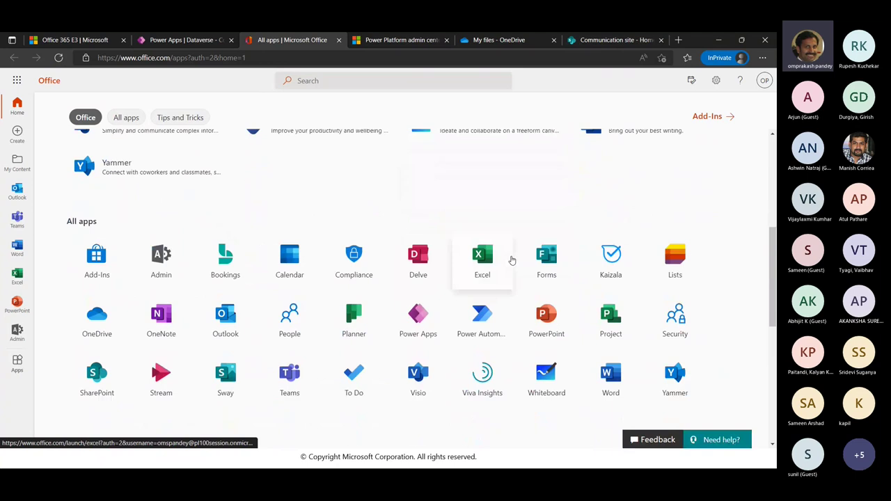
scroll(512, 260, down, 2)
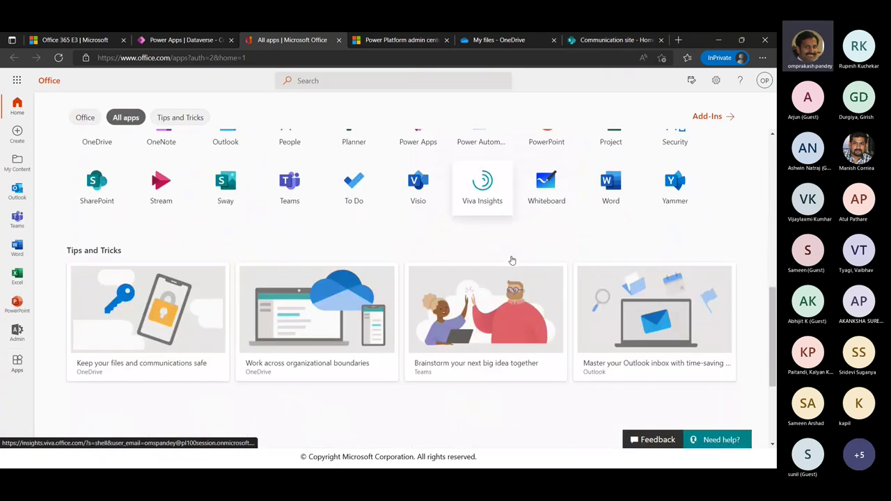
scroll(512, 260, up, 4)
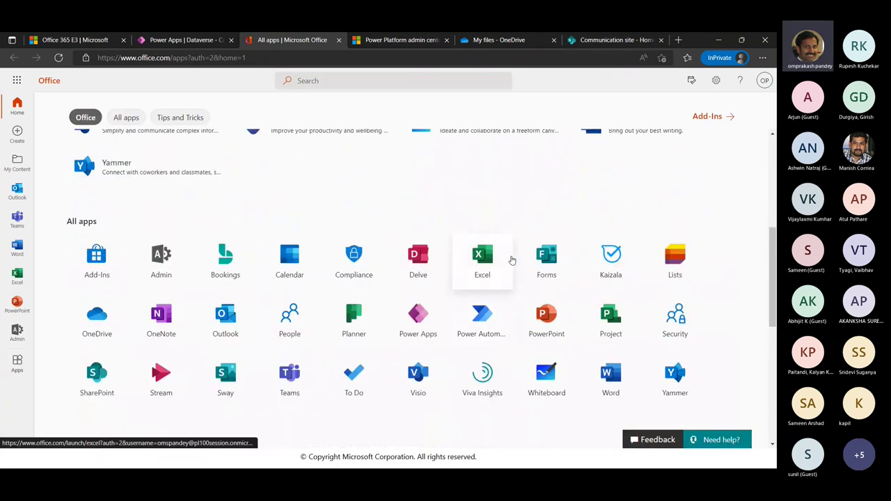
scroll(512, 260, up, 5)
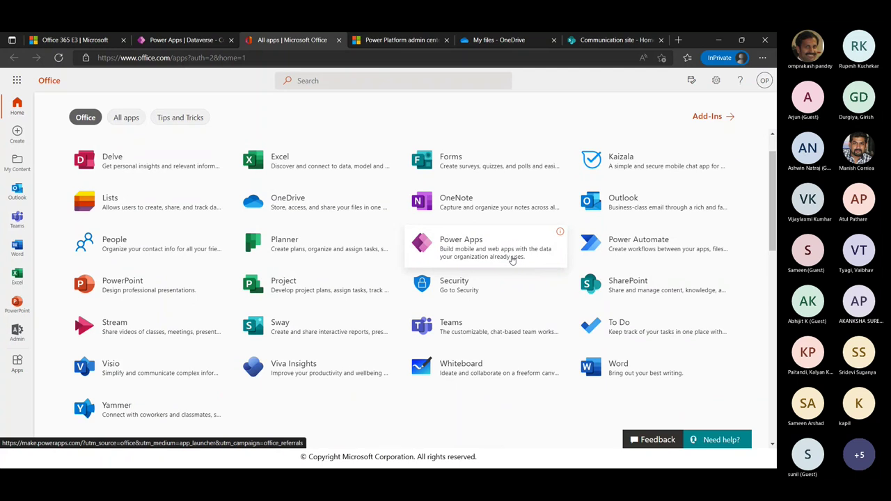
scroll(512, 260, up, 1)
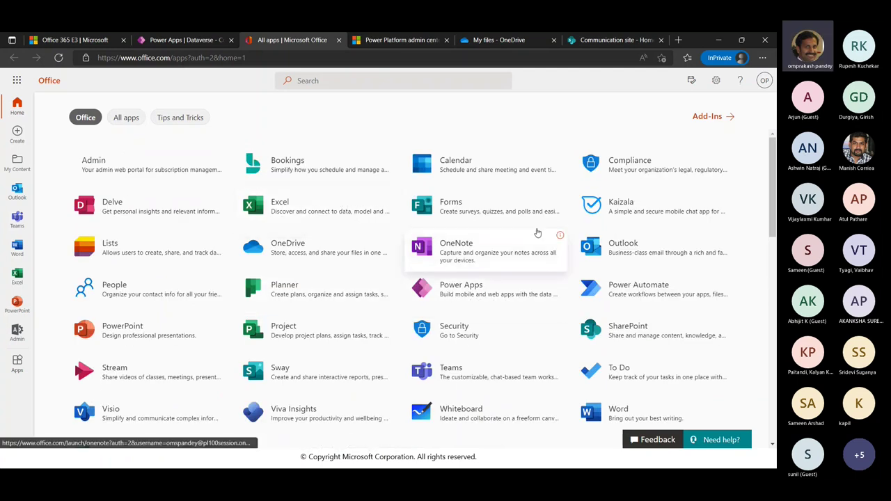
scroll(536, 231, down, 2)
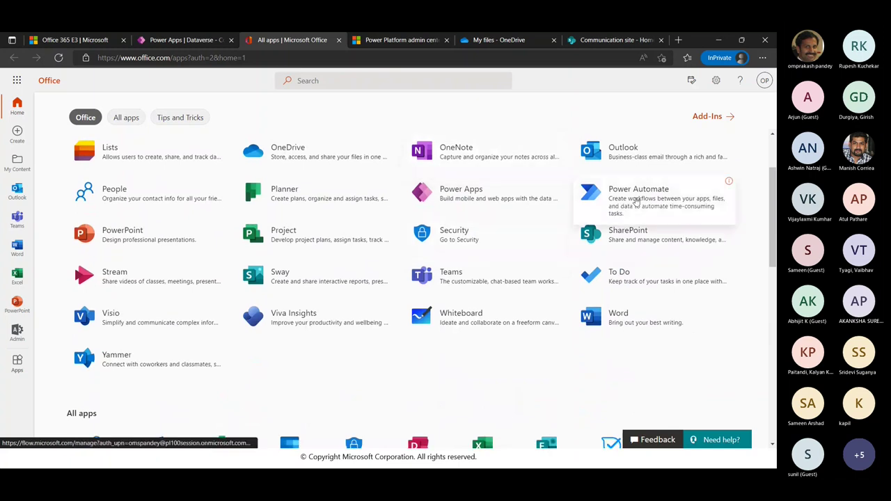
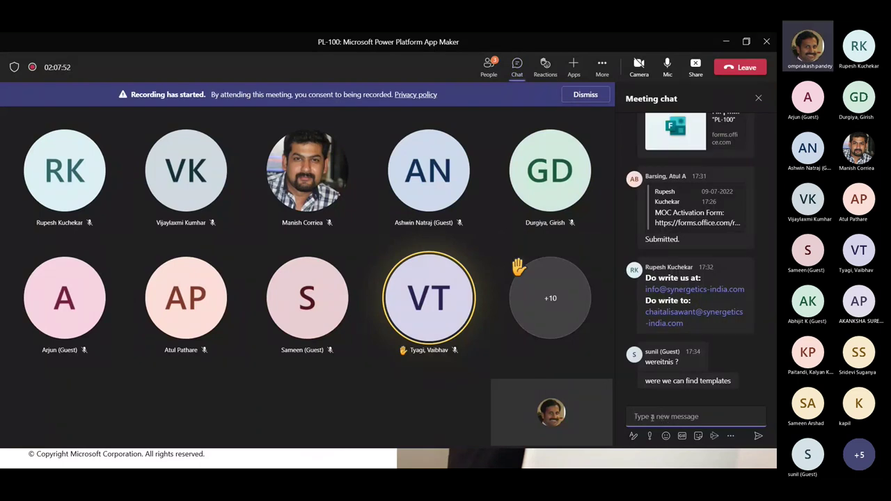
Step: Send the link "Get started with Power Apps canvas apps - Learn | Microsoft Docs" in the Teams meeting chat
text(Get started with Power Apps canvas apps - Learn | Microsoft Docs)
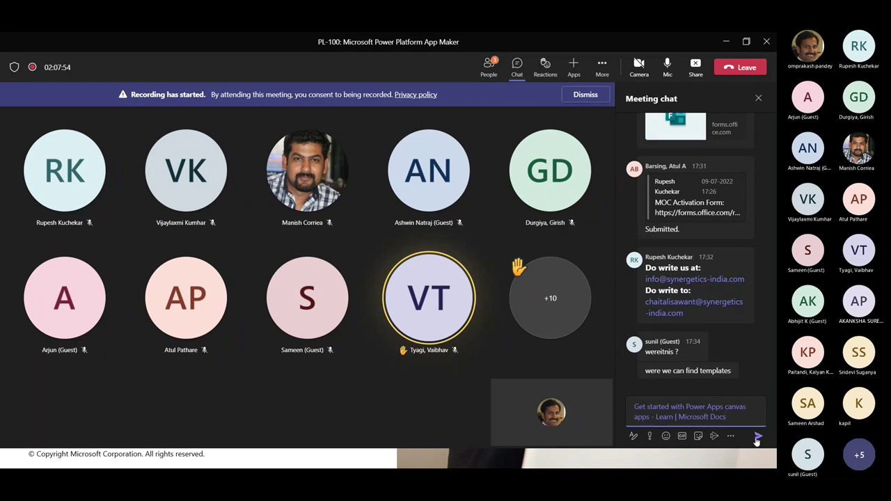
click(758, 438)
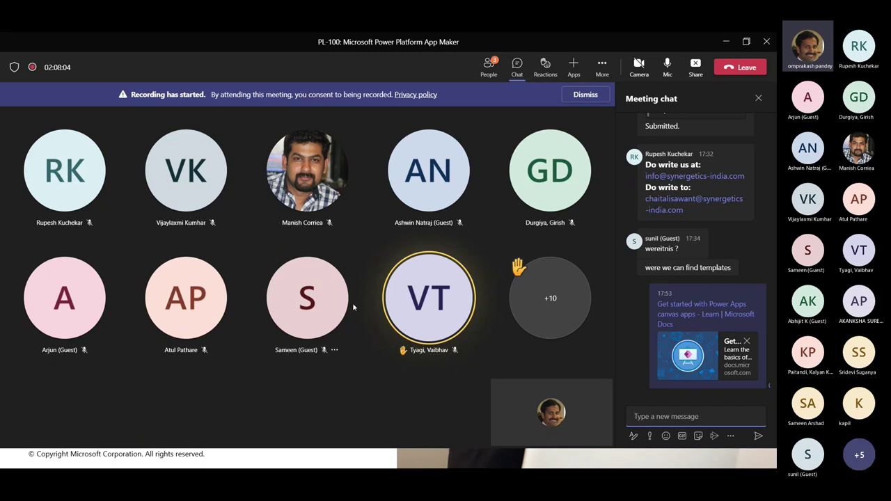
Step: Switch to the InPrivate browser window, close the All apps Office page and the app launcher, and return to the Power Apps Connections page
key(alt+Tab)
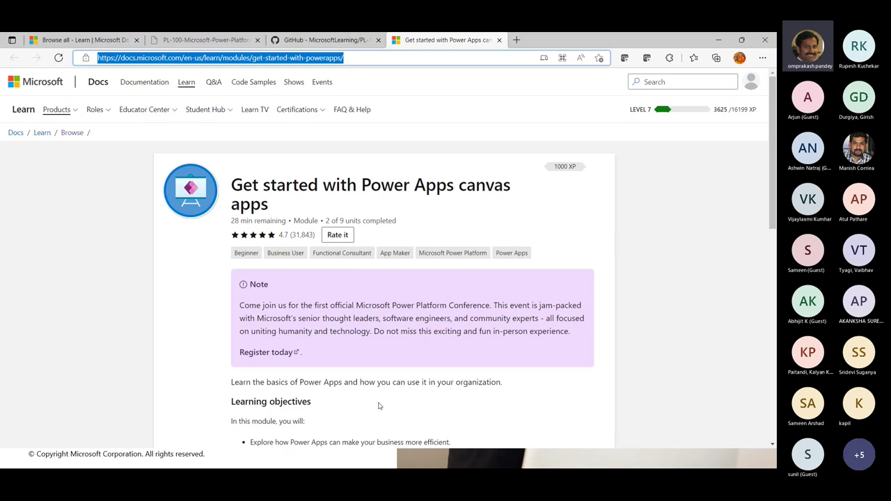
key(alt+Tab)
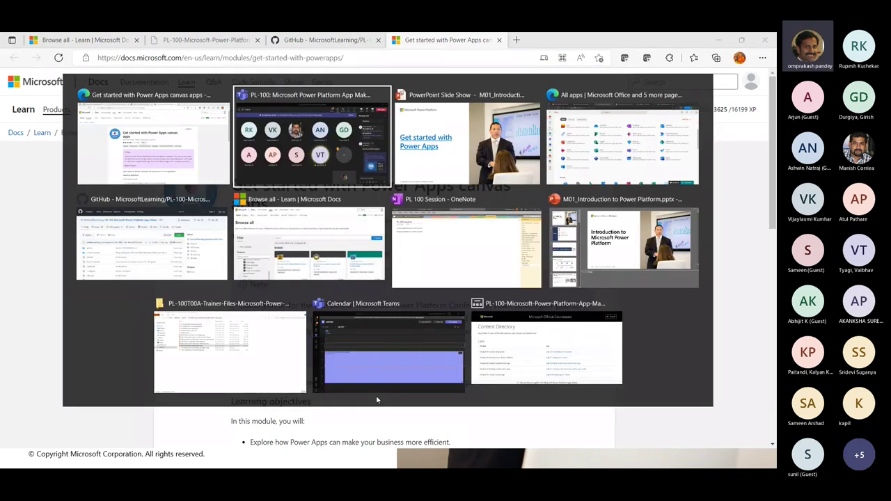
key(alt+Tab)
key(alt+Tab)
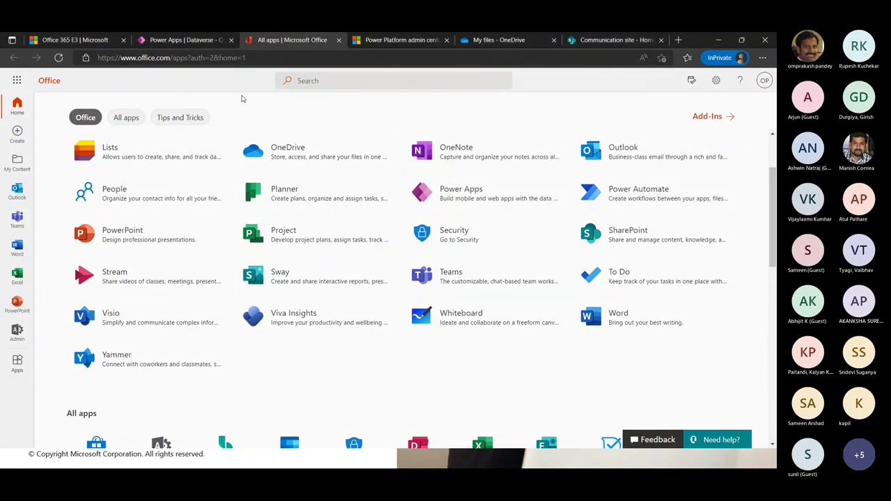
click(339, 39)
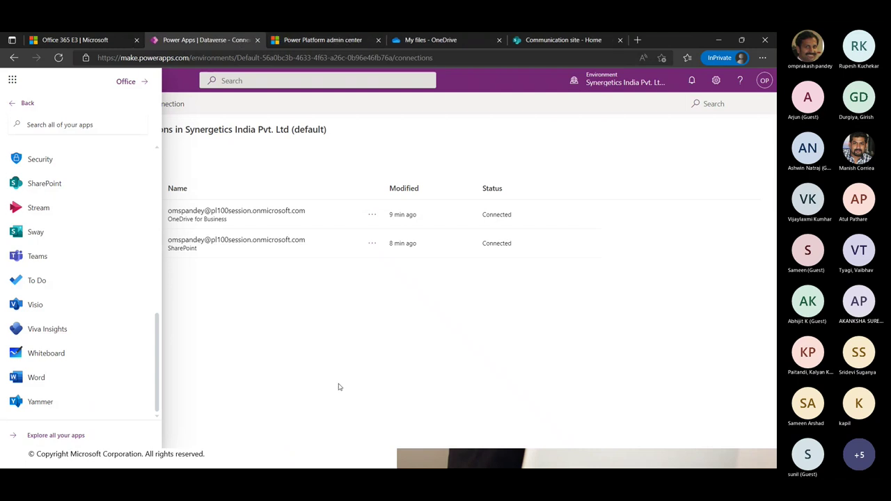
click(340, 387)
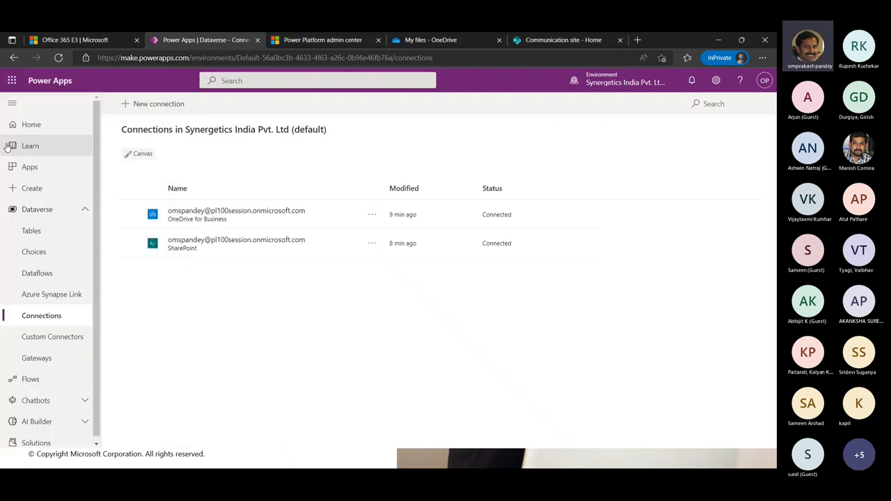
Step: Open the Power Apps Create page and look at the app templates under Start from template
click(29, 188)
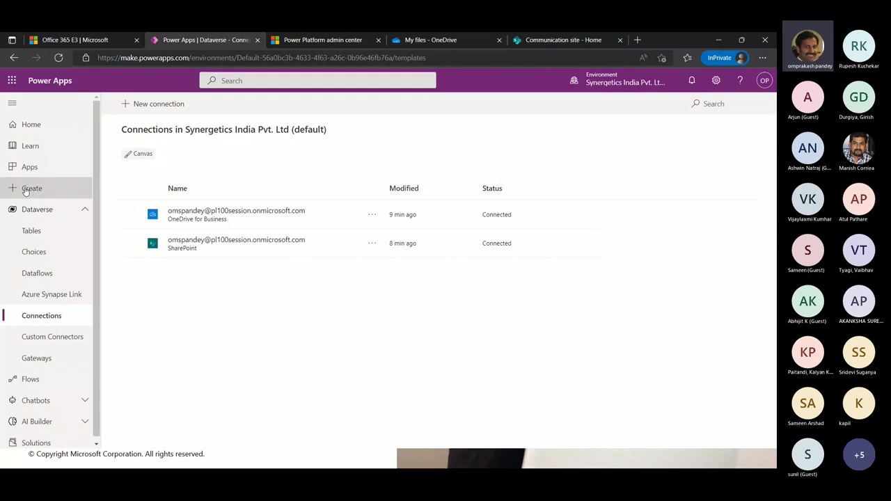
scroll(324, 376, down, 3)
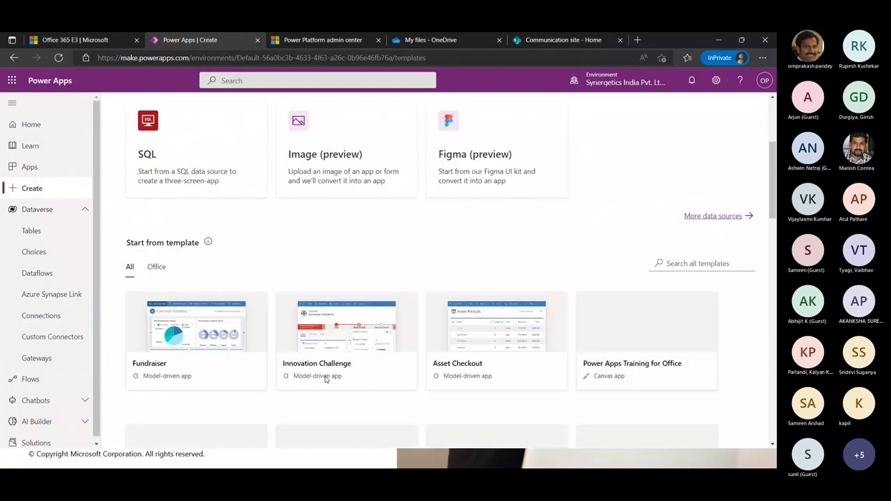
Step: Try to create a model-driven app from the Fundraiser template with a new environment, and close the New environment pane
click(185, 312)
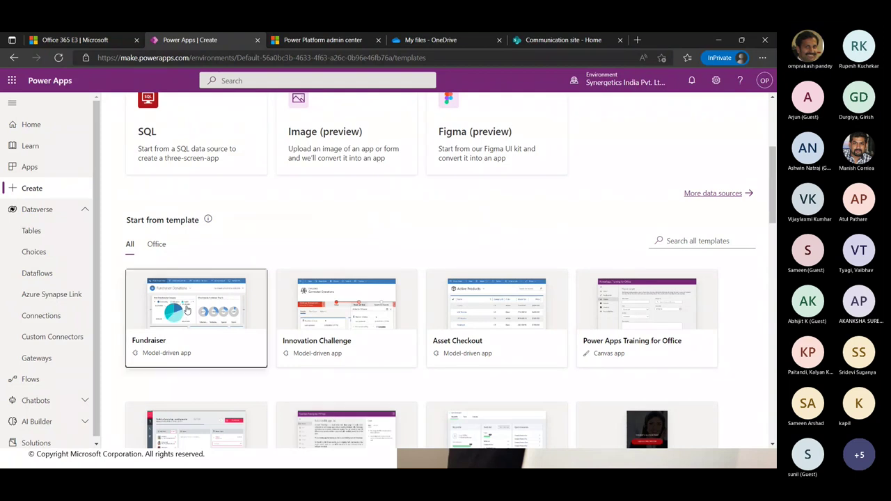
click(534, 392)
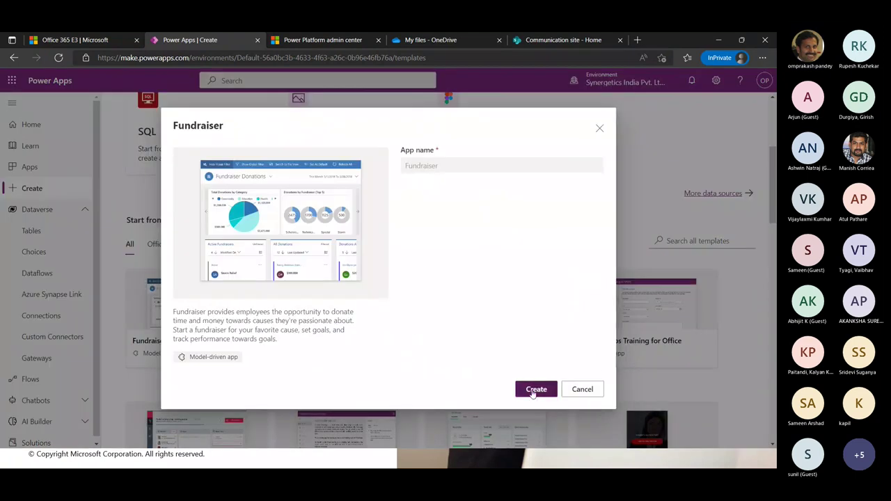
click(388, 318)
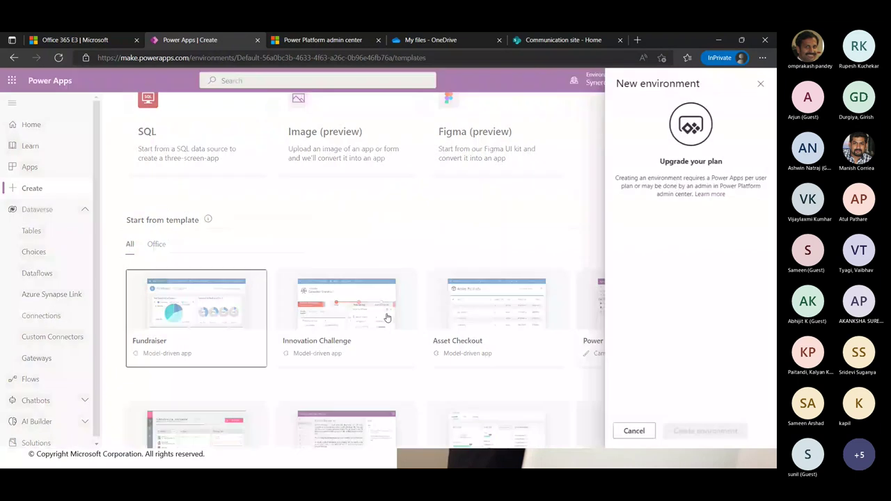
click(759, 83)
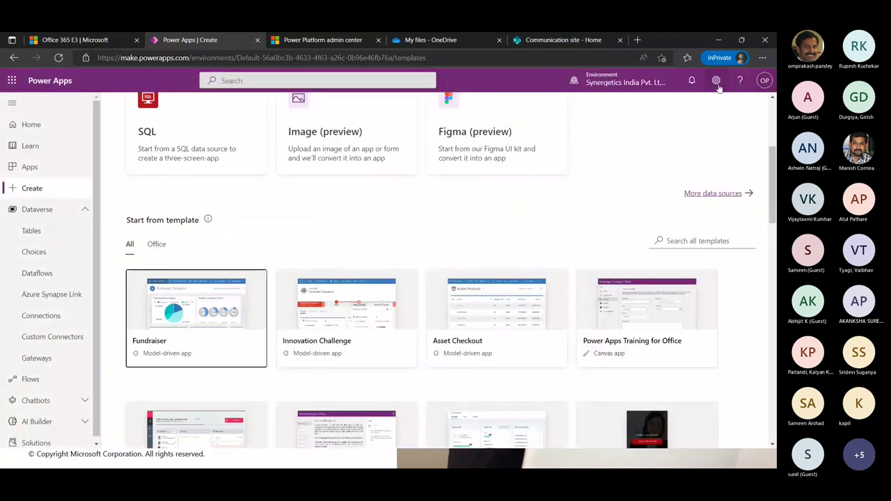
Step: Go from the Power Apps settings to the Power Platform admin center, dismiss its tour and open the Environments list
click(716, 81)
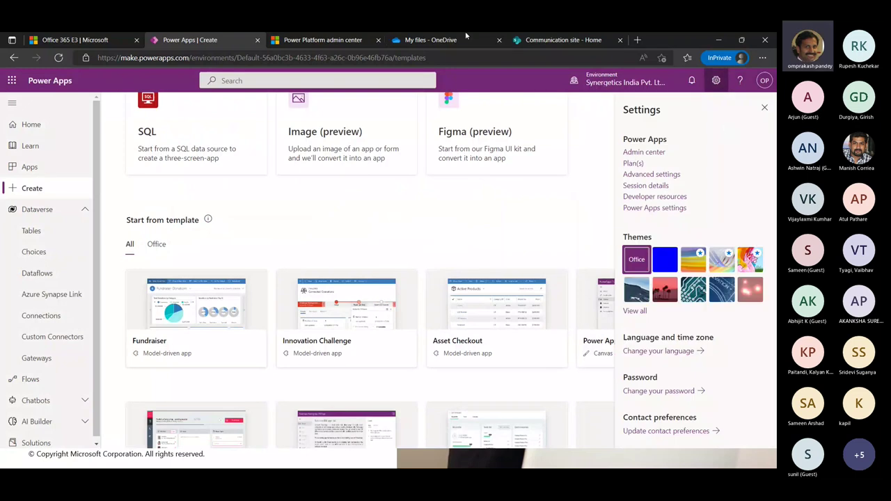
click(648, 151)
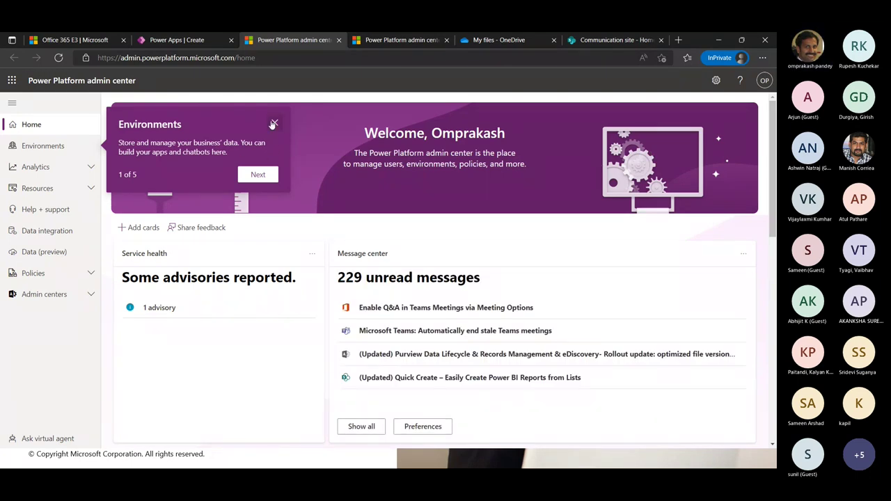
click(273, 123)
click(46, 147)
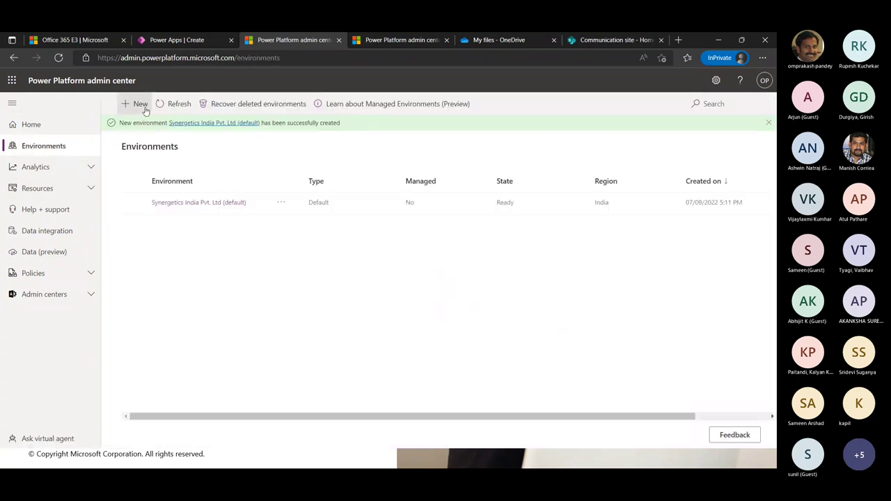
Step: Define a new environment named ompenv with type Trial (subscription-based) and a database, and proceed to the database options
click(140, 104)
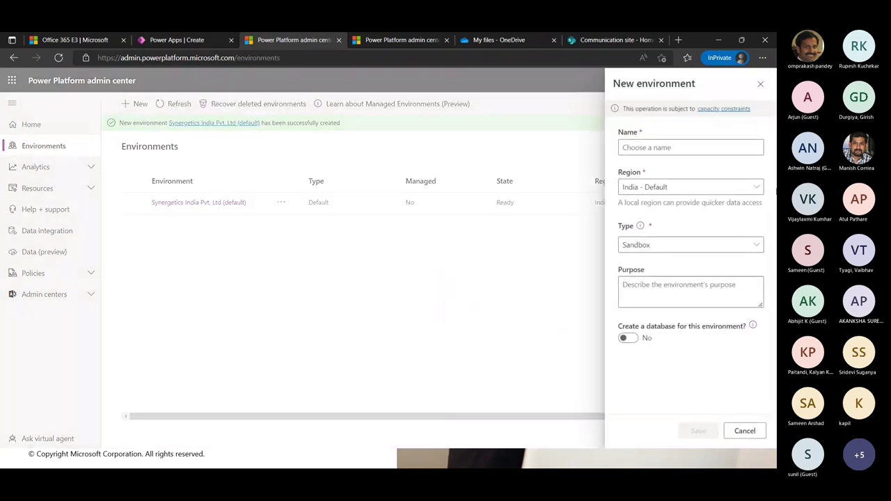
click(631, 148)
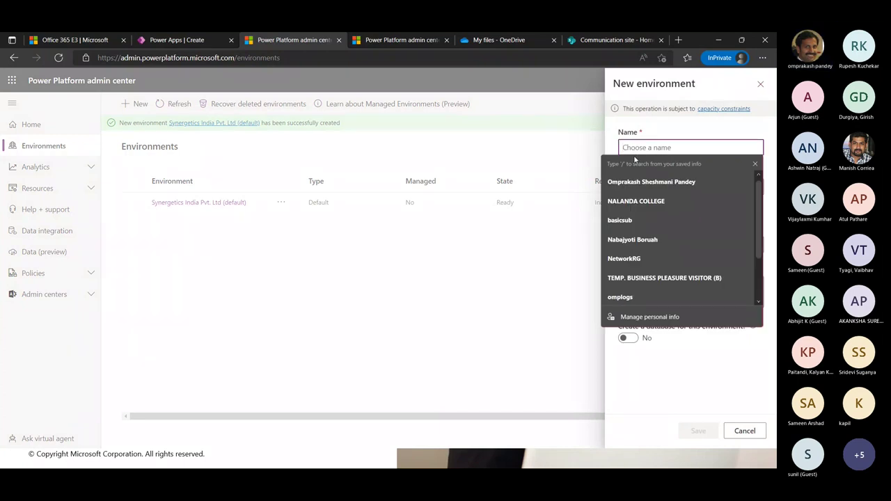
text(ompenv)
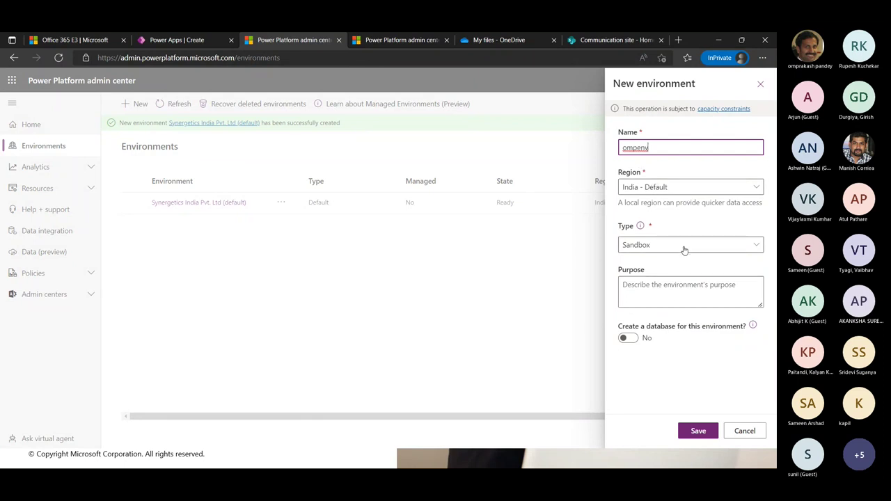
click(626, 340)
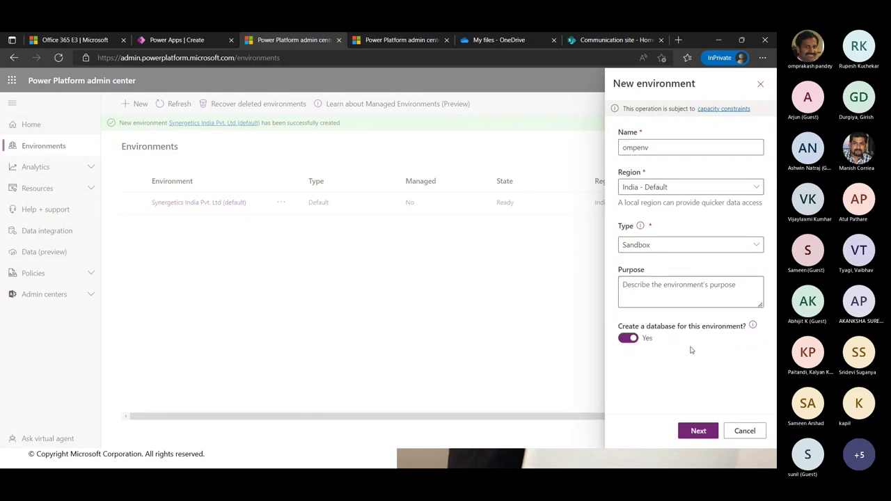
click(657, 248)
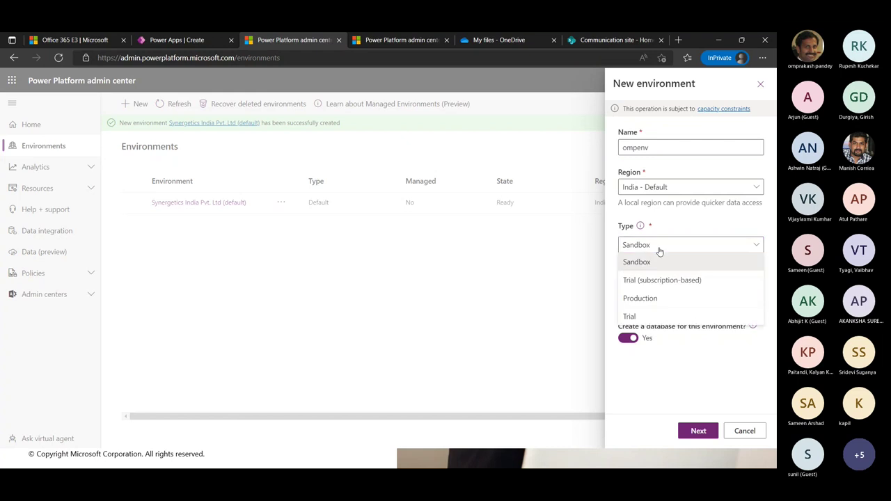
click(659, 251)
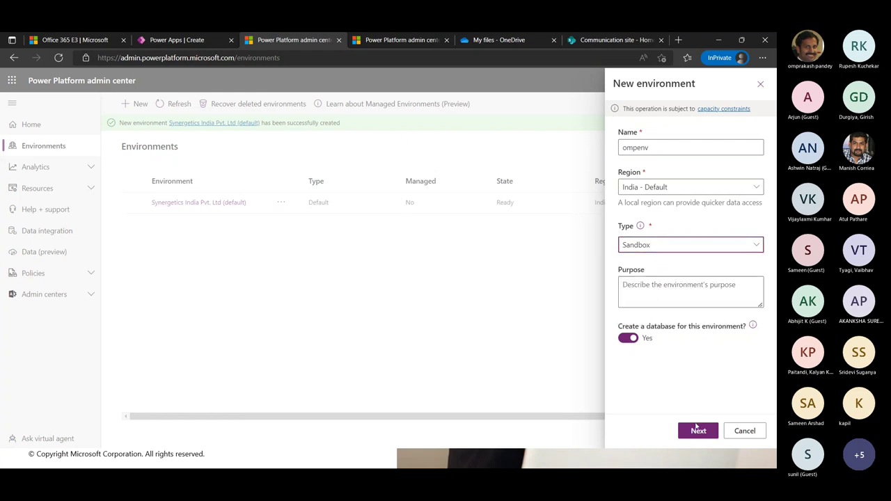
click(691, 249)
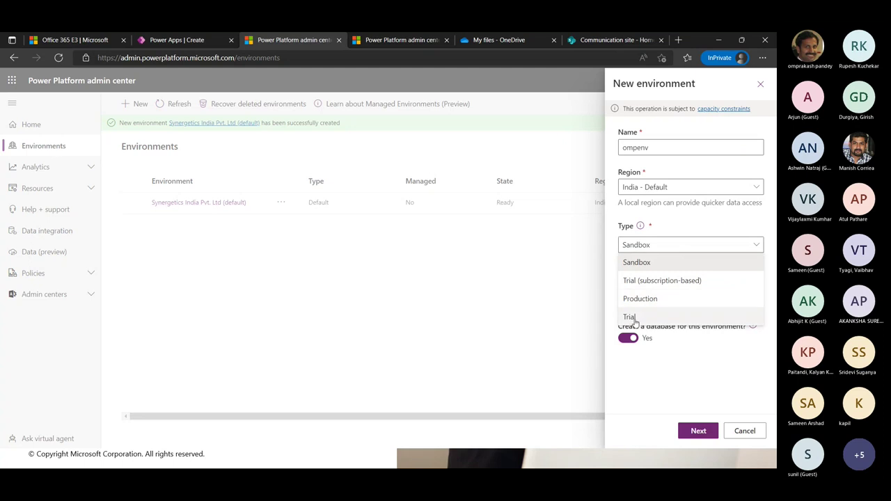
click(641, 281)
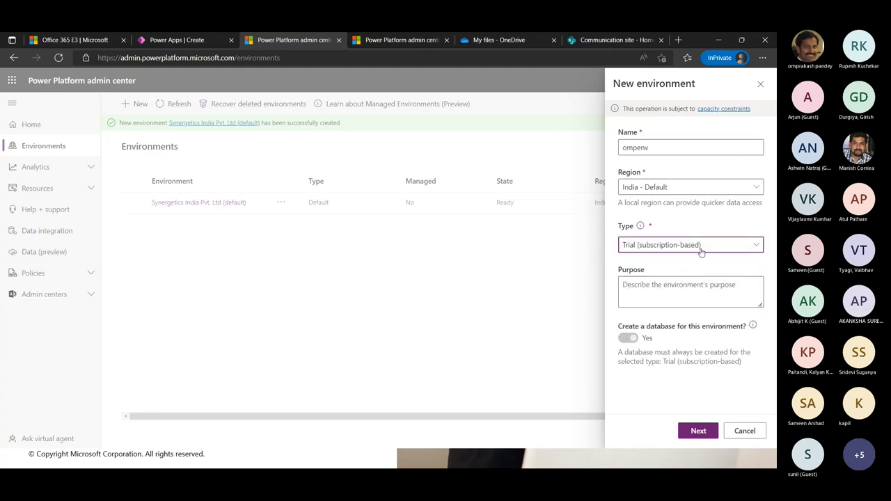
click(707, 432)
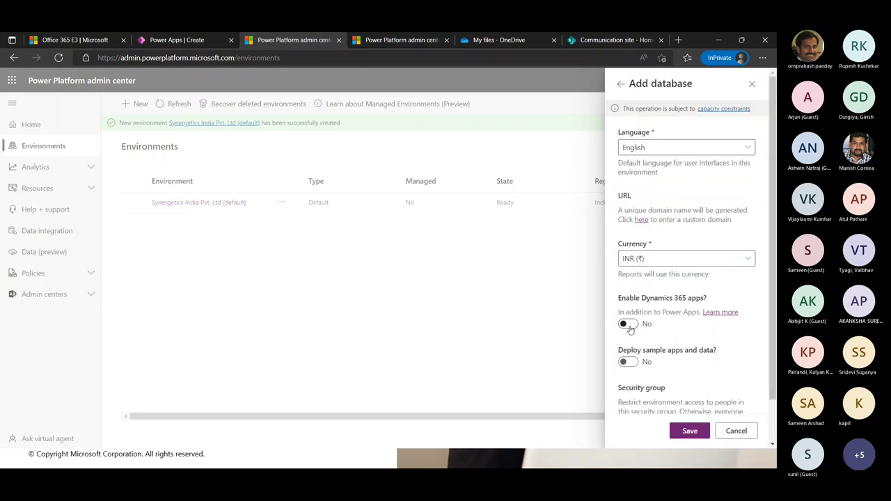
Step: Enable deployment of sample apps and data, leave Dynamics 365 apps disabled, and try to save the trial environment
click(629, 362)
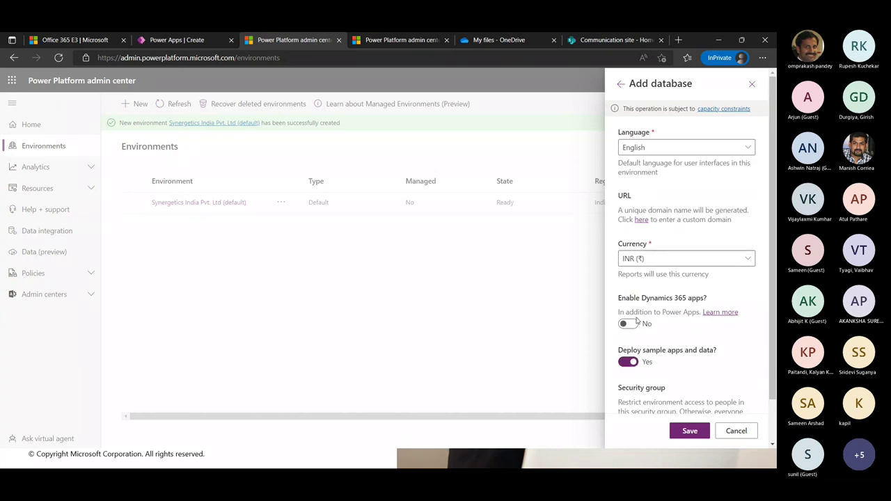
click(629, 325)
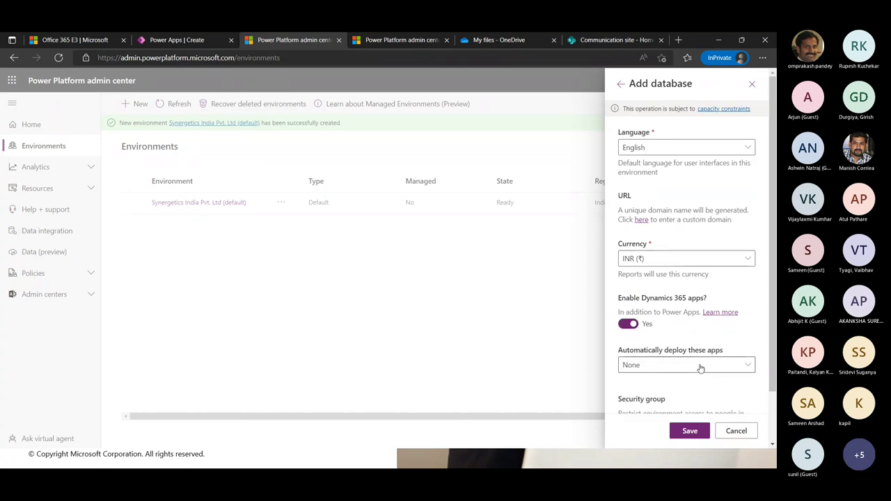
click(628, 324)
scroll(694, 374, down, 1)
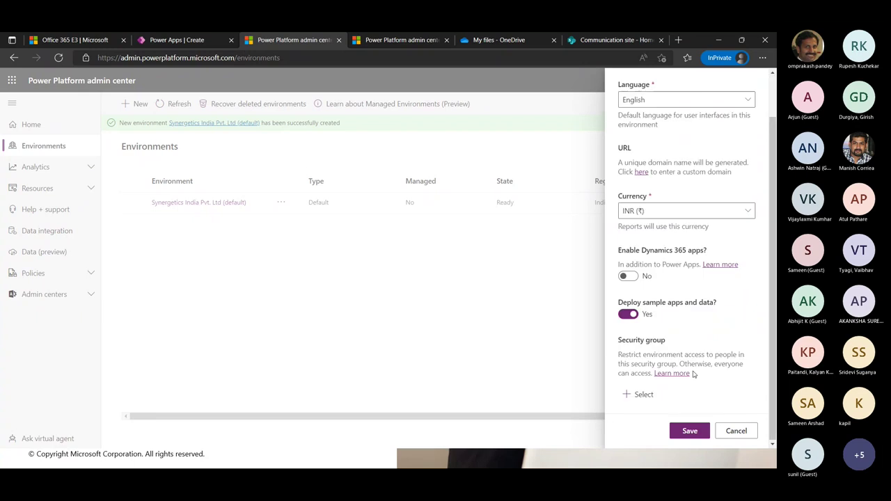
scroll(693, 374, up, 1)
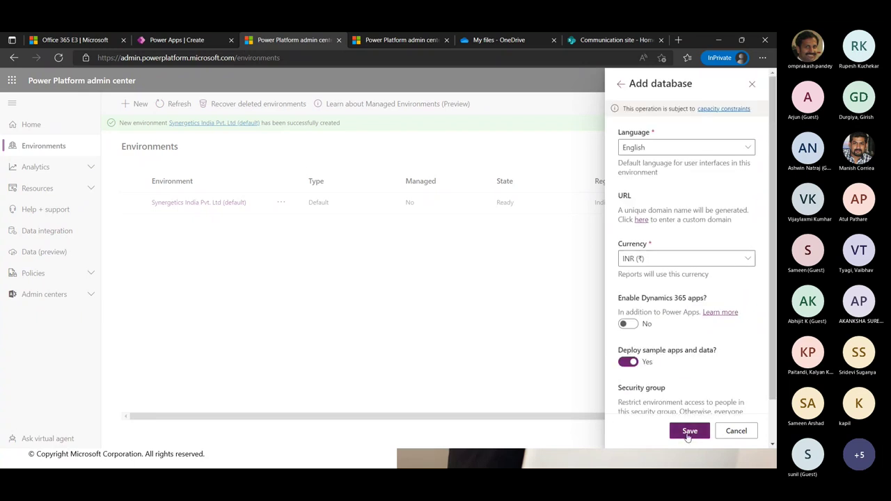
click(689, 431)
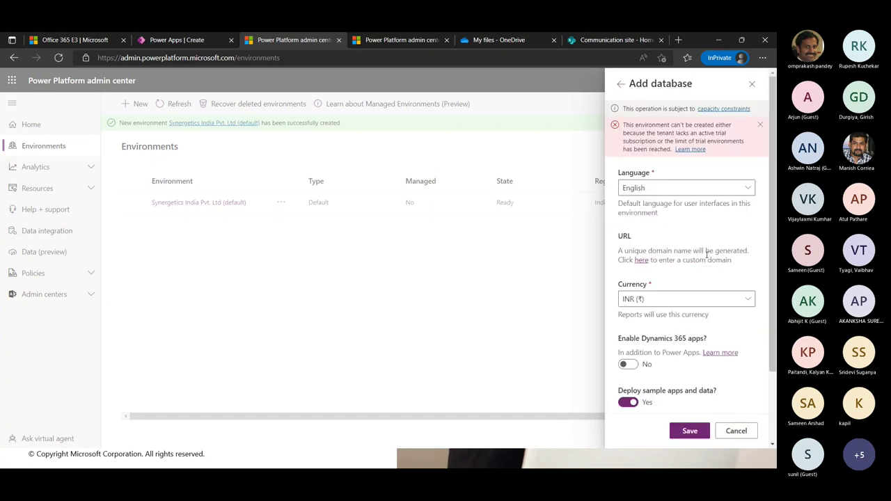
Step: Change the environment type to Sandbox, try to save it with sample apps and data deployed, and close the pane
click(615, 86)
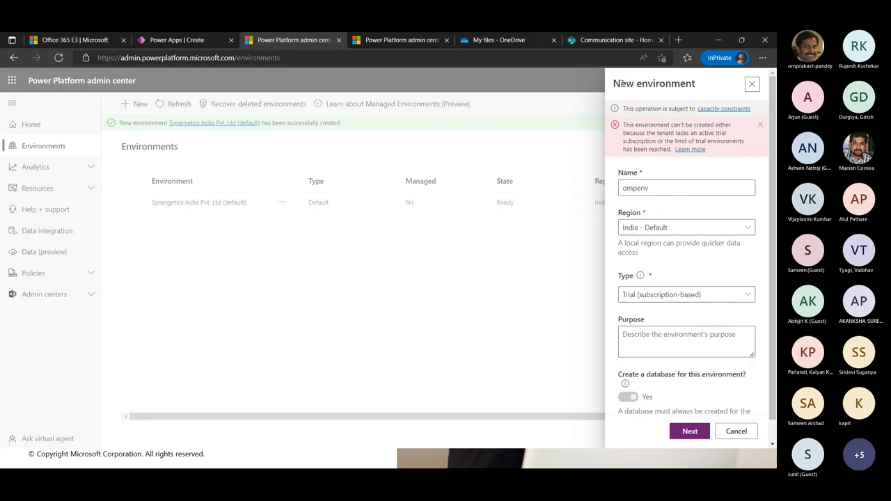
click(679, 296)
click(646, 313)
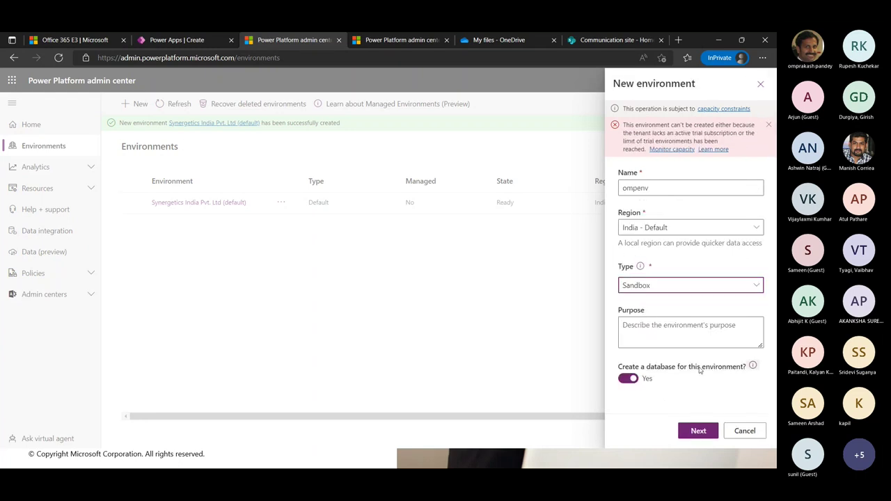
click(698, 433)
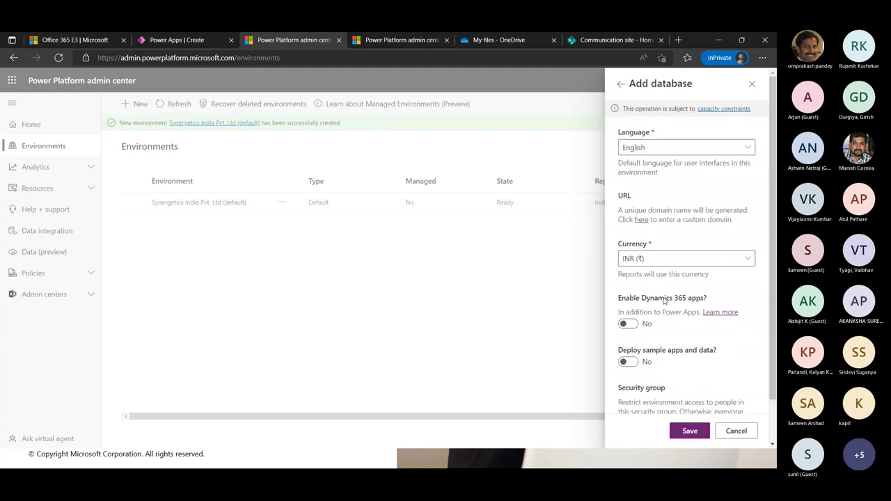
click(630, 363)
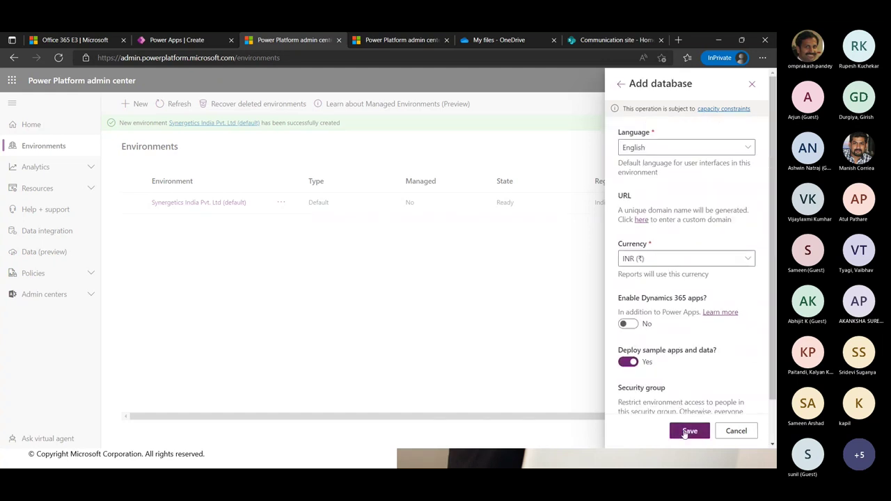
click(689, 432)
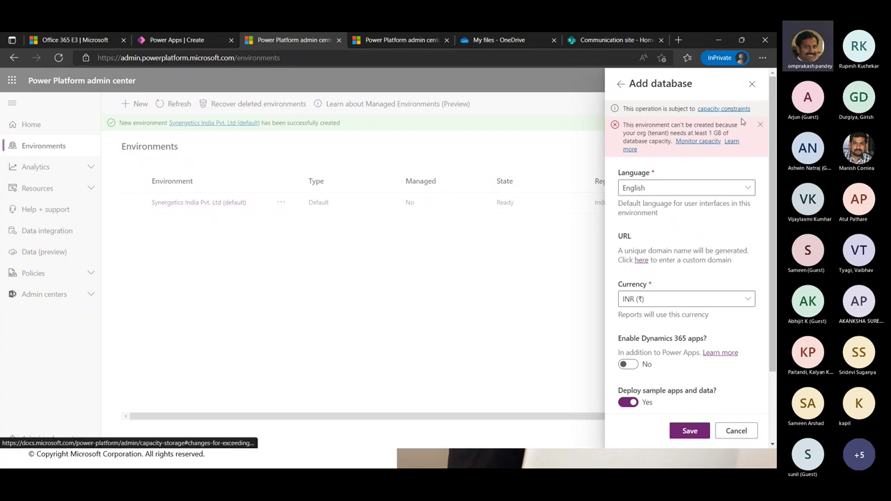
click(752, 84)
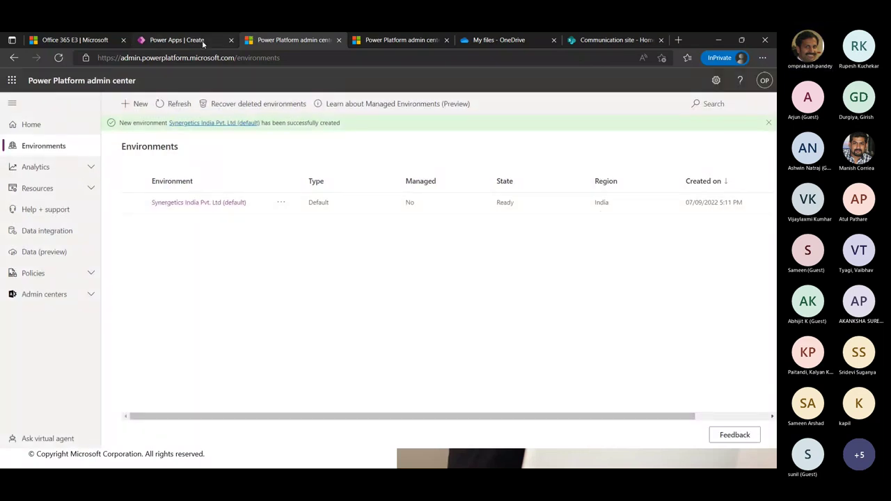
Step: Return to Power Apps and open the Apps page listing the existing apps
click(177, 40)
scroll(278, 97, up, 5)
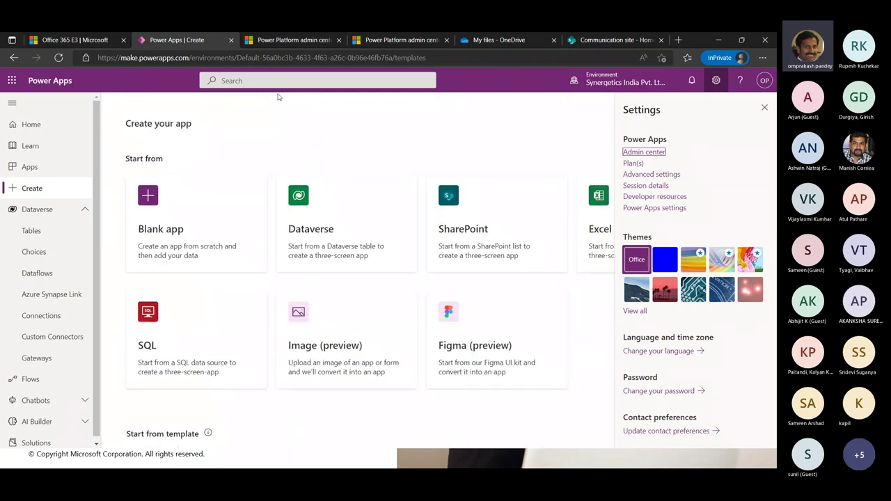
click(38, 171)
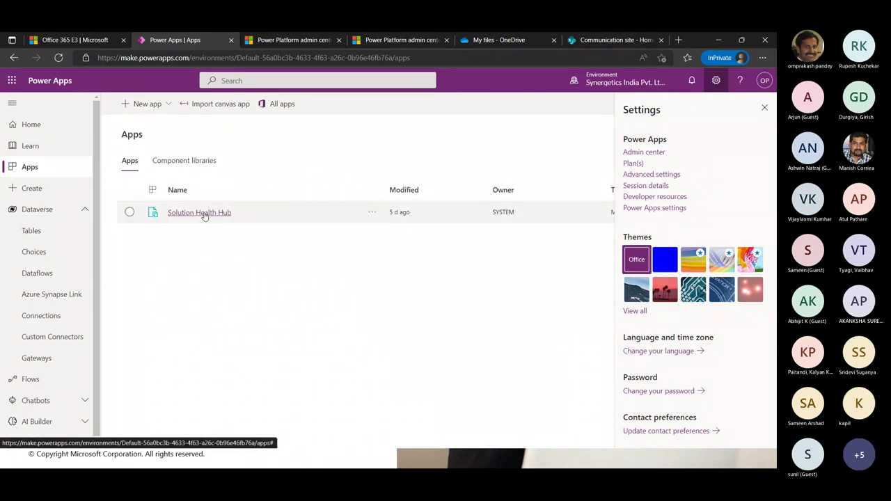
Step: Create a blank tablet-format canvas app named App1, get started with India as the country/region, and retry loading Power Apps Studio
click(155, 103)
click(143, 126)
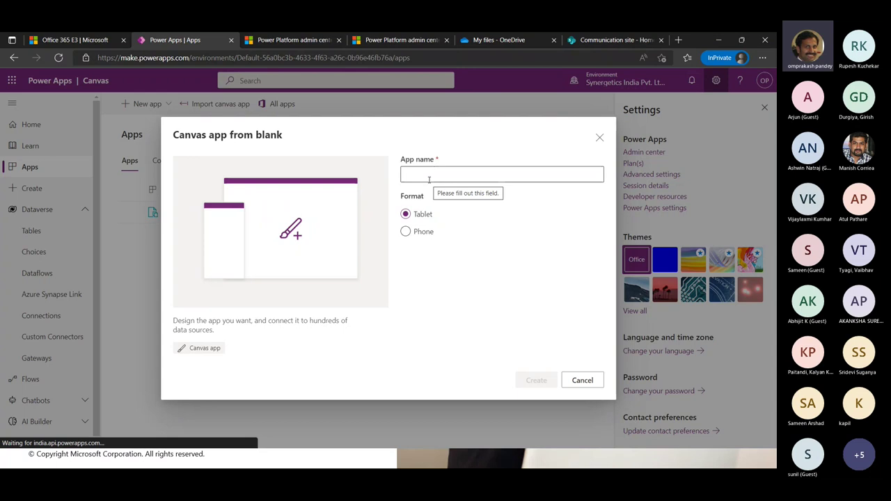
click(429, 179)
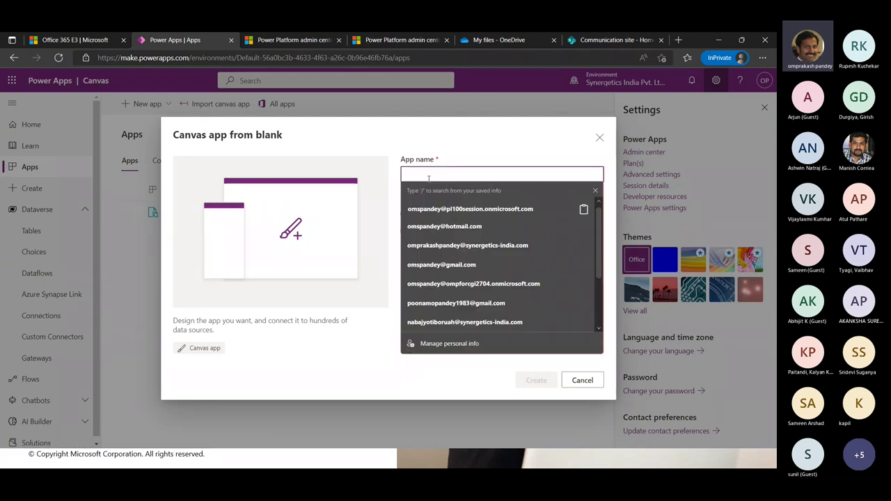
text(App1)
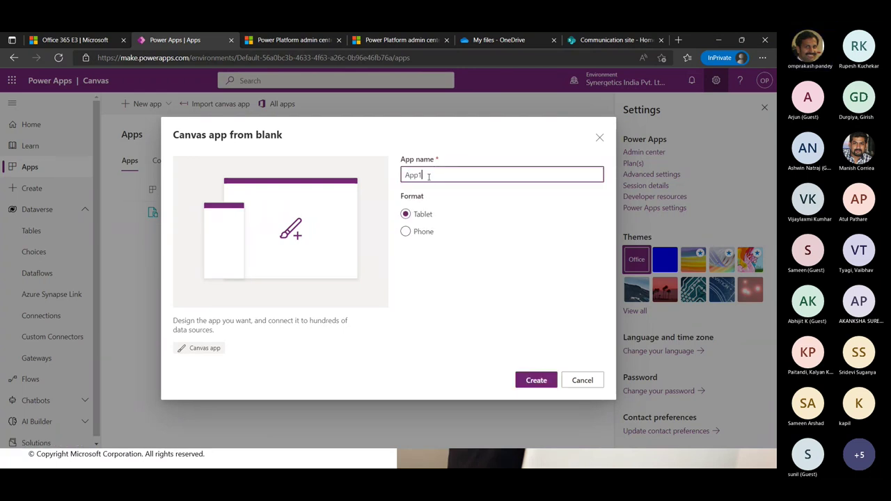
click(548, 381)
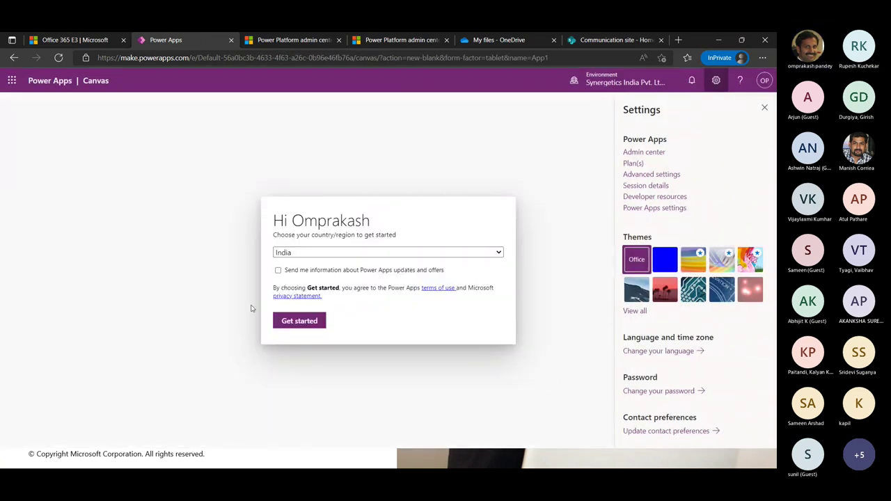
click(298, 323)
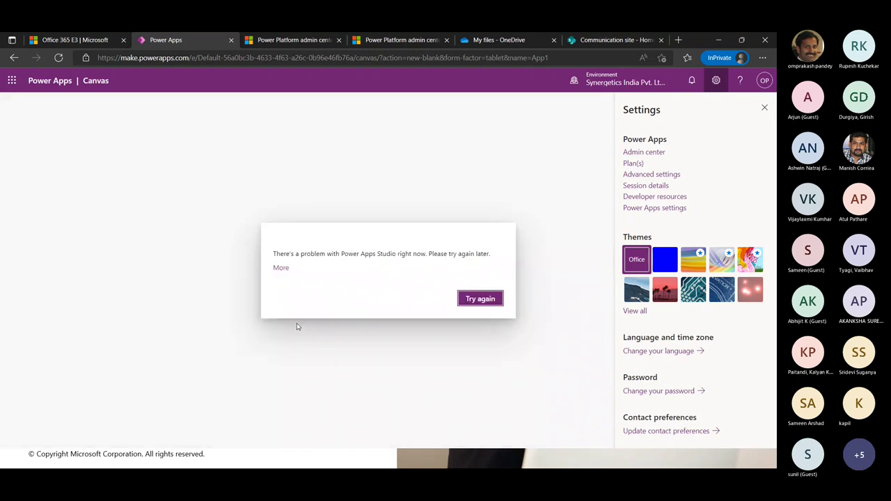
click(479, 300)
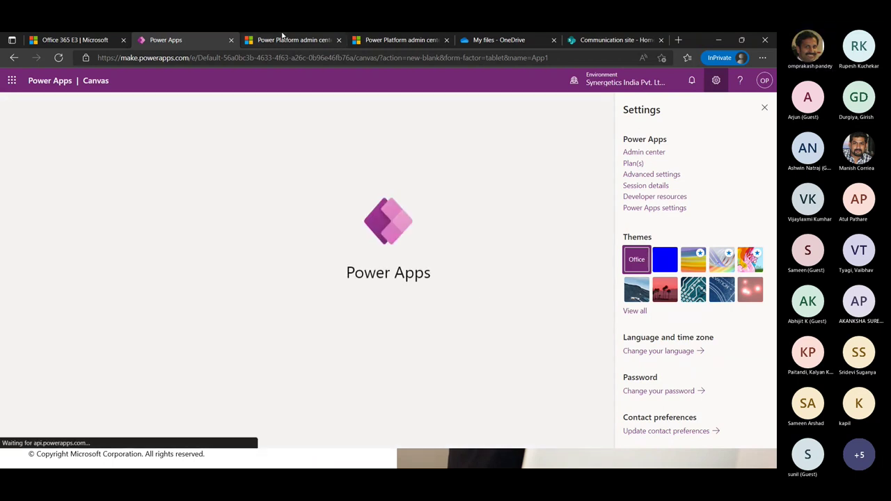
Step: Reload the App1 studio page, opt in to information about updates and offers, and get started with India as the country/region
click(346, 58)
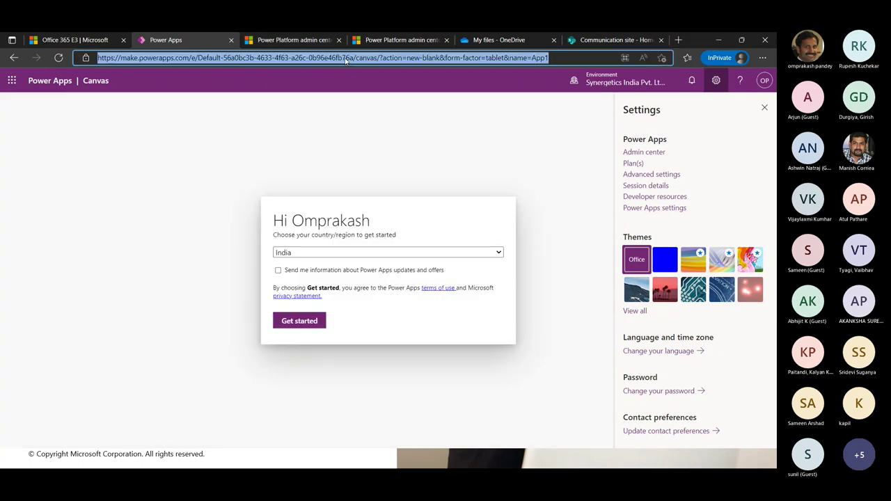
key(Return)
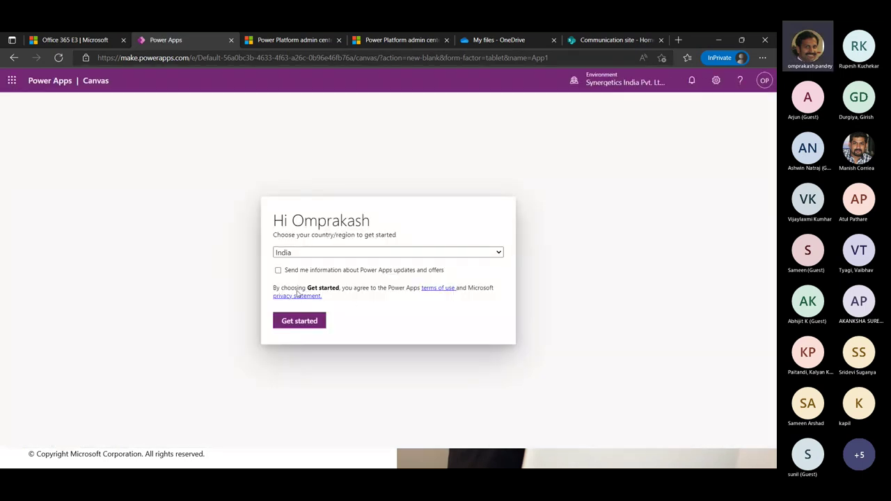
click(278, 270)
click(300, 324)
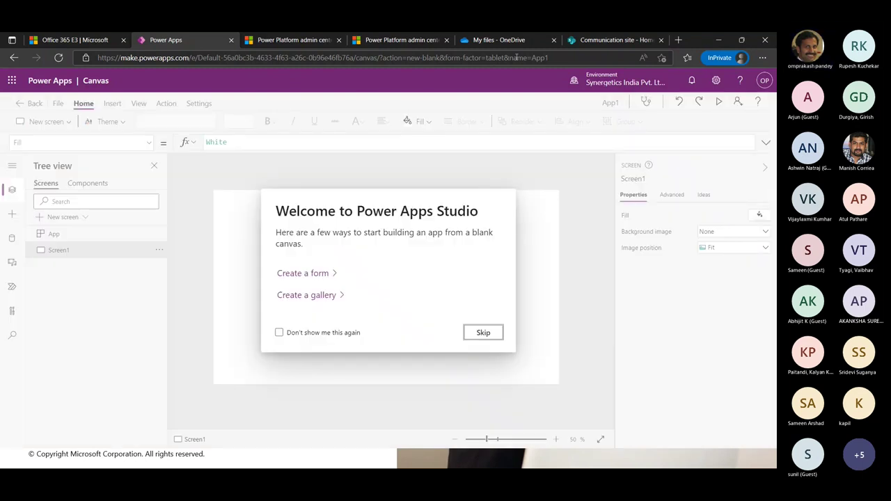
Step: Start App1 with a form on Screen1 and enlarge it to about 1242 by 672
click(321, 274)
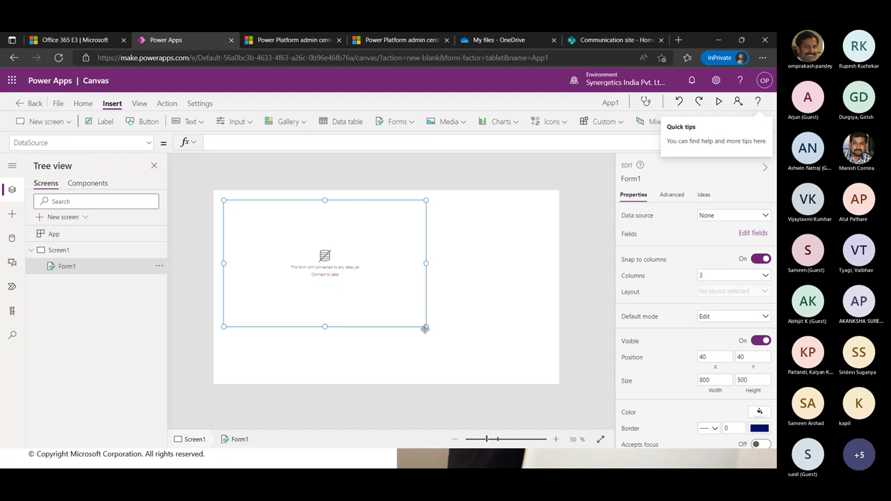
drag(426, 327, 538, 369)
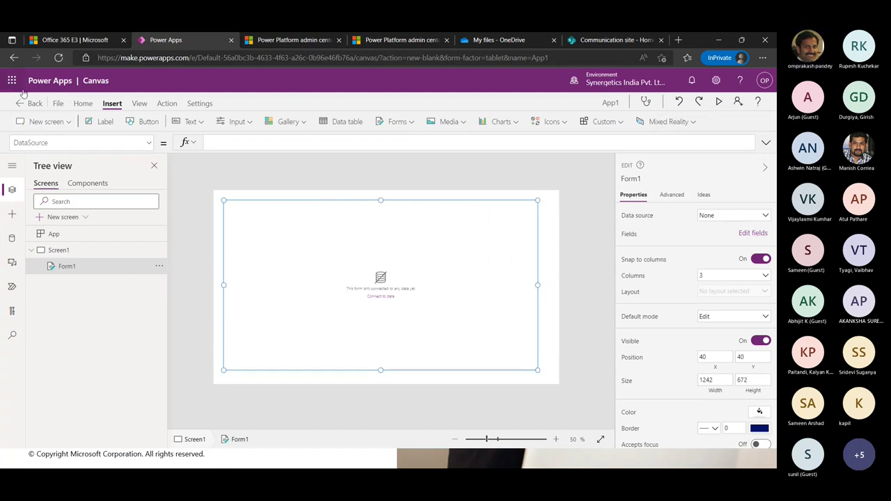
Step: Look through the connectors offered as the form's data source, view the OneDrive for Business connections, and leave the data source unset
click(746, 217)
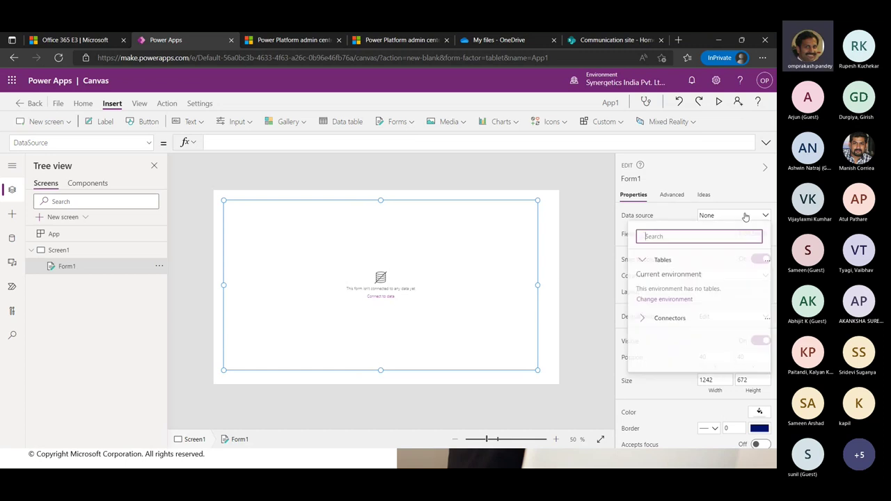
click(669, 322)
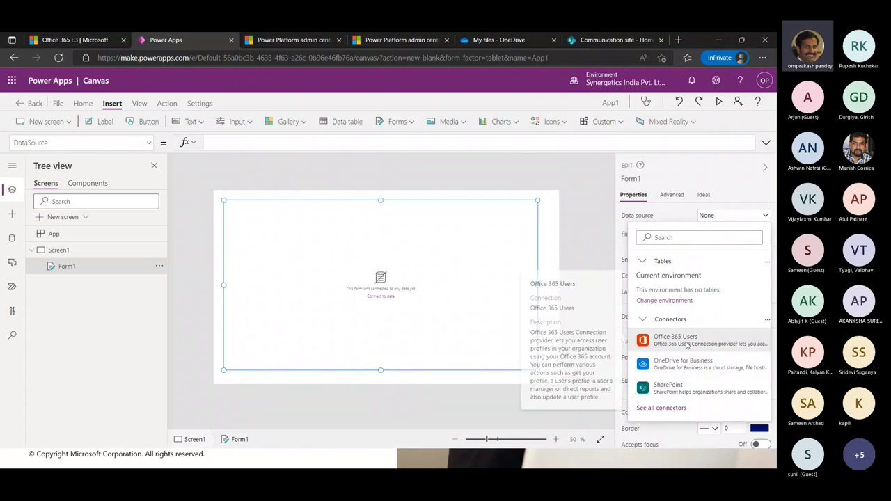
mouse_move(697, 371)
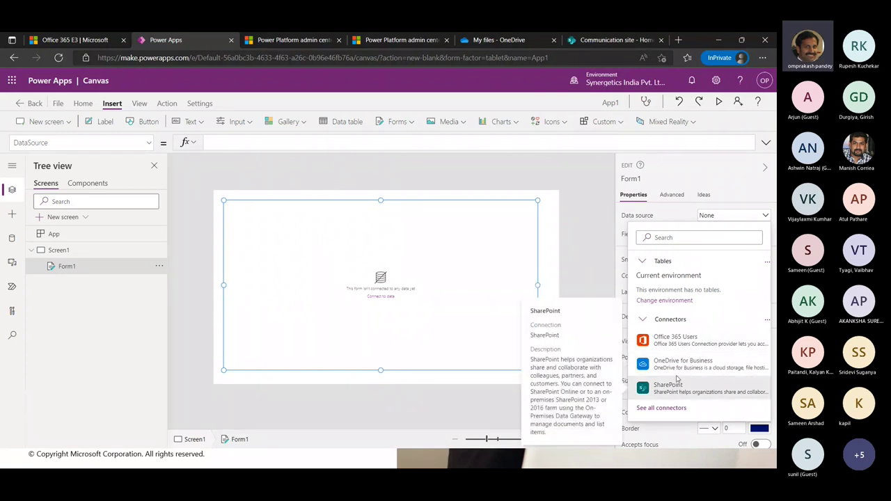
click(681, 365)
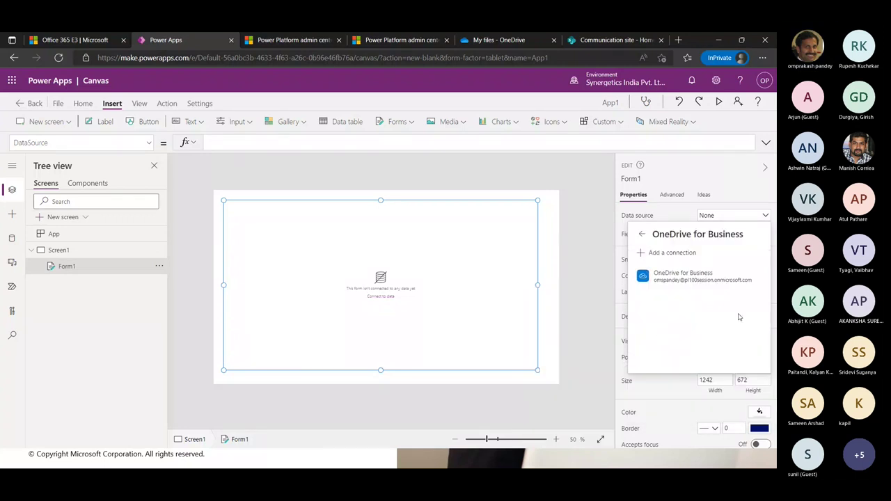
click(500, 413)
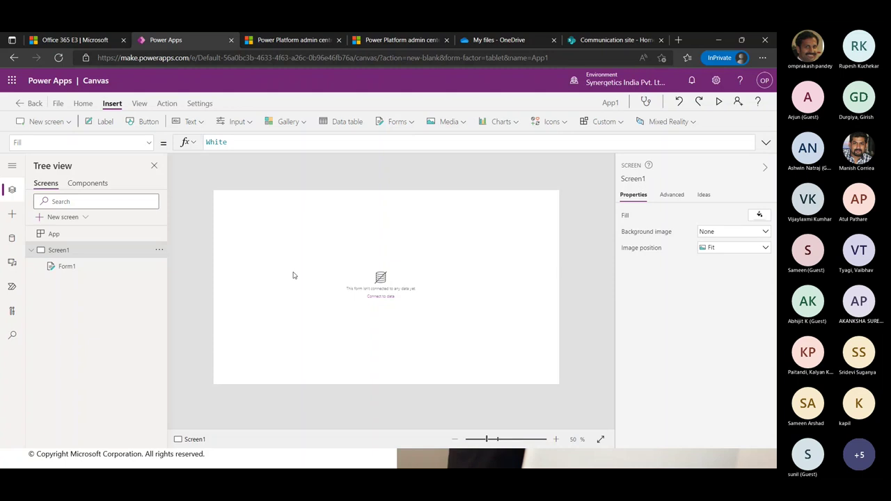
Step: View the data source choices for connecting the form through Add data, and dismiss the list without choosing one
click(381, 286)
click(381, 296)
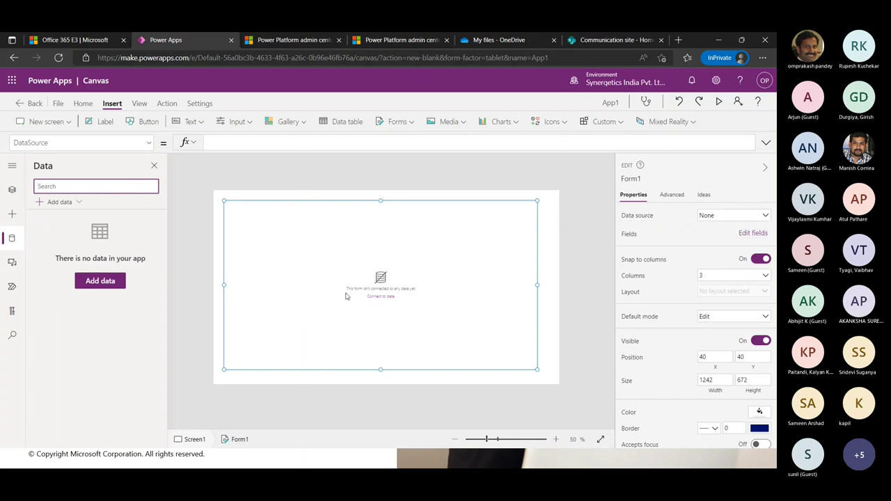
click(102, 282)
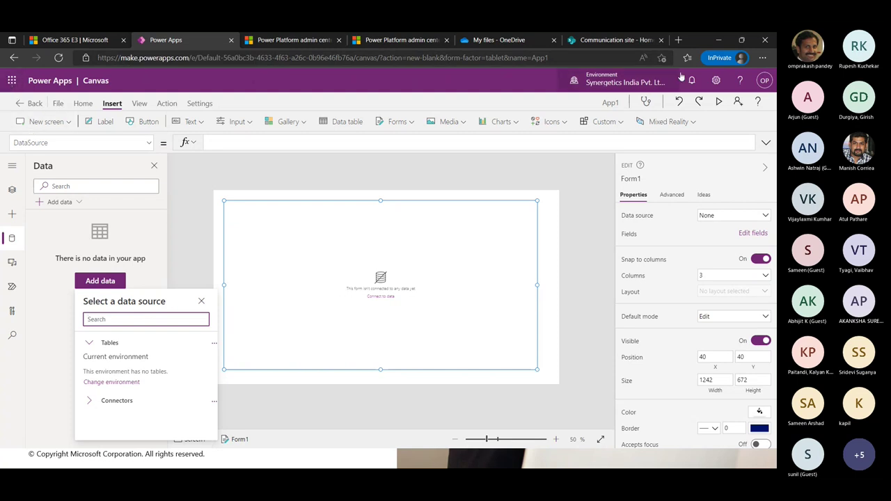
click(583, 249)
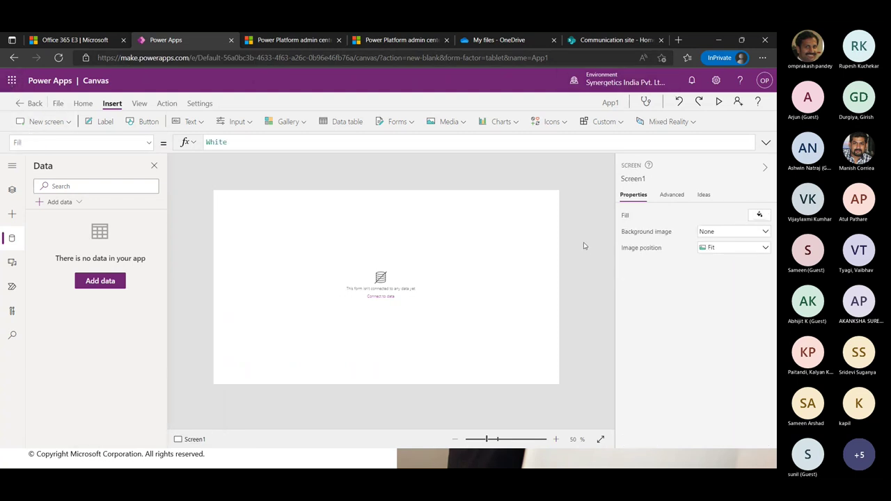
Step: Try to save App1 to the cloud under its current name, and cancel the save
key(ctrl+shift+s)
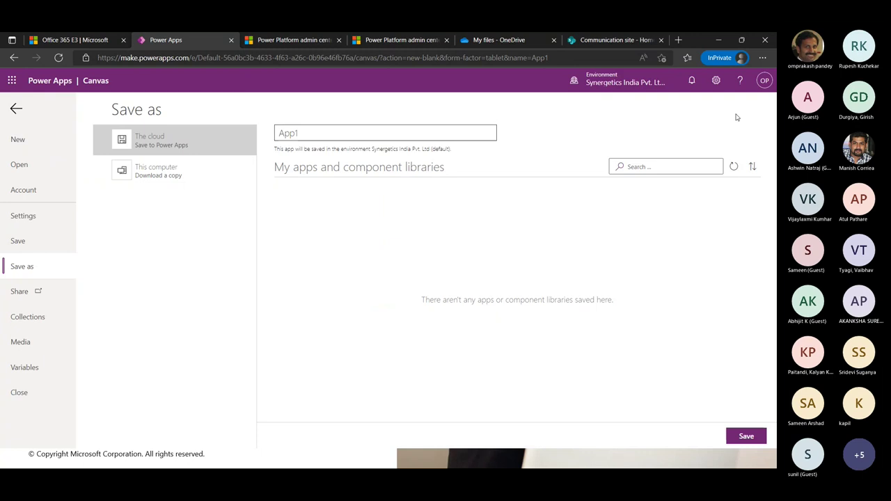
click(746, 436)
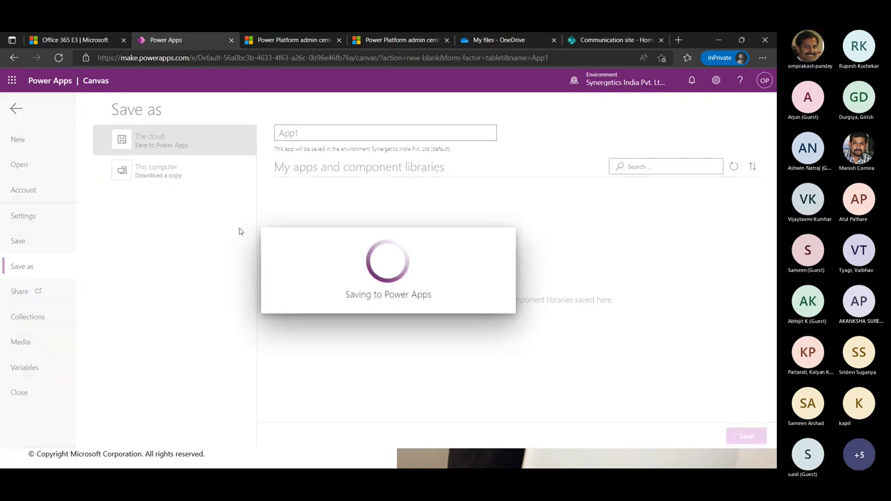
click(492, 308)
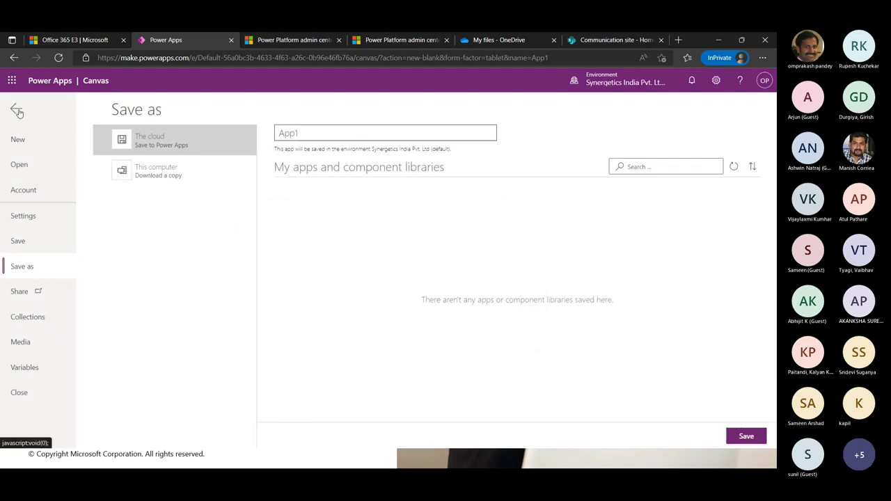
Step: Try to create an app from the phone-layout Budget Tracker template, saving App1 to the cloud first
click(20, 140)
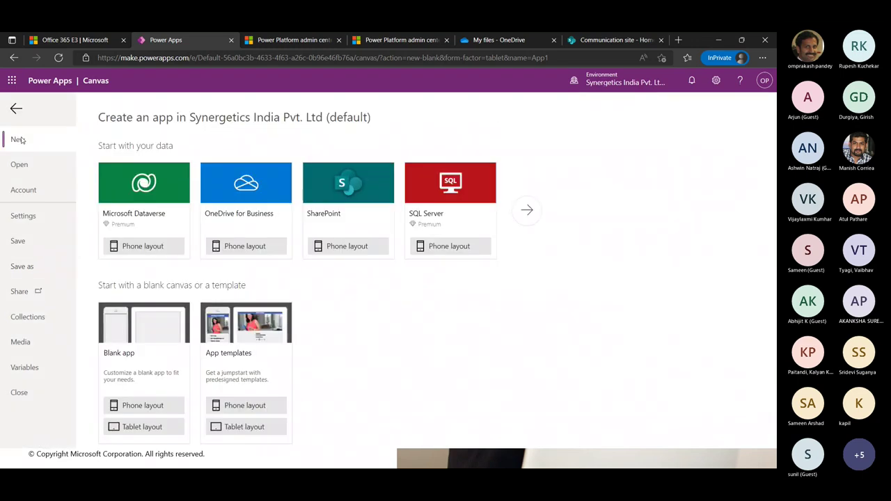
click(243, 409)
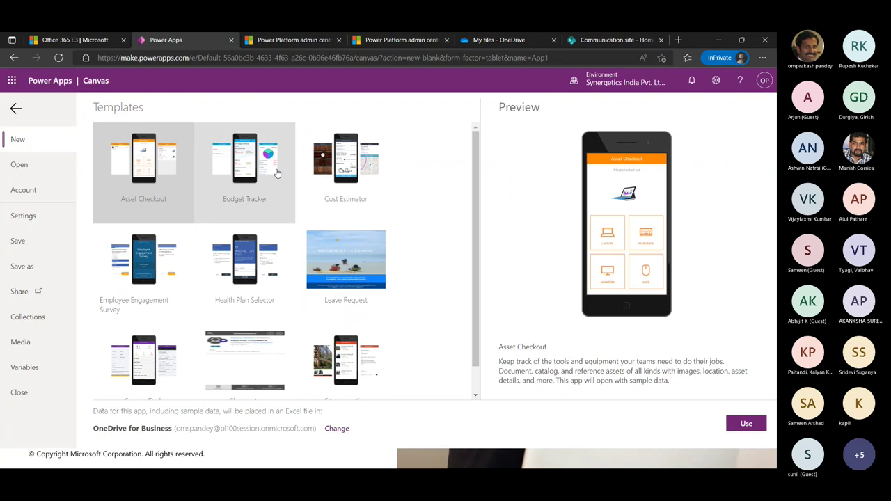
click(255, 169)
click(746, 423)
click(417, 299)
click(746, 436)
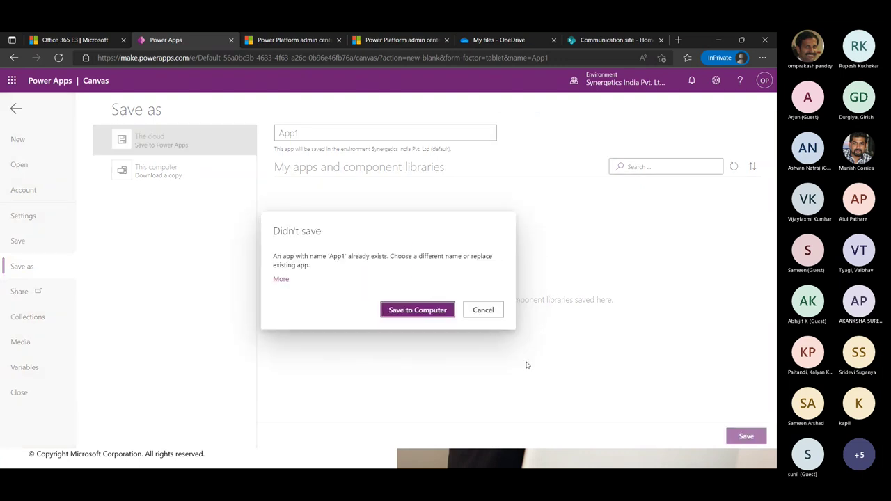
Step: Prepare a computer copy of App1 without downloading it, retry the cloud save, and return to the canvas after cancelling
click(442, 318)
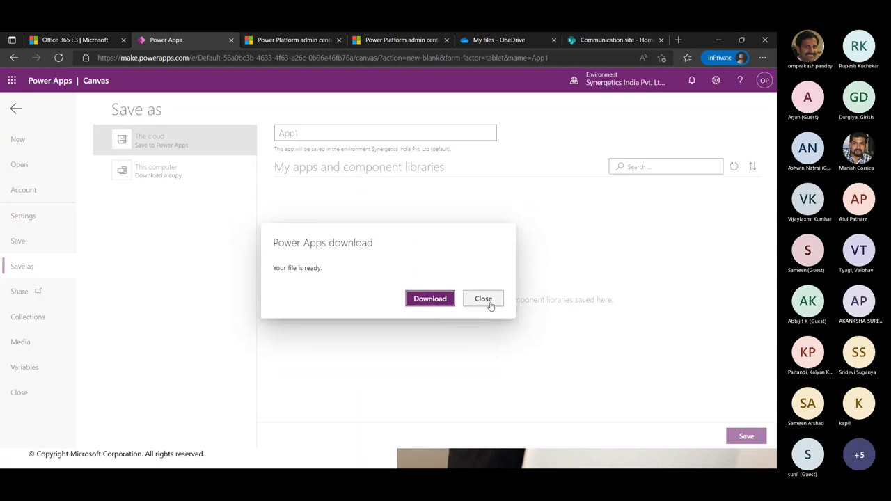
click(497, 299)
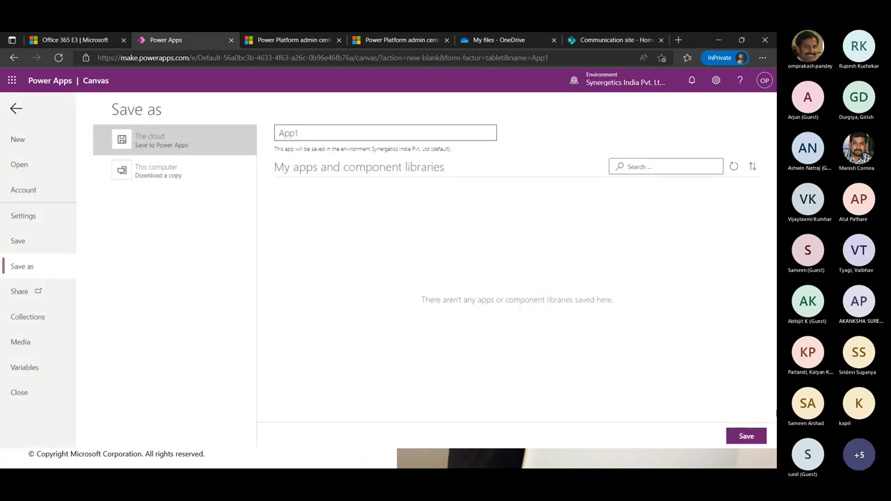
click(752, 436)
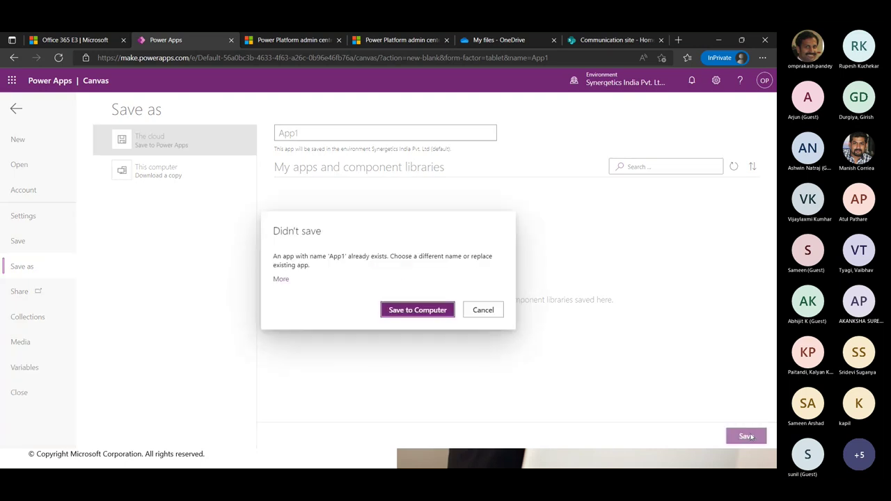
click(481, 310)
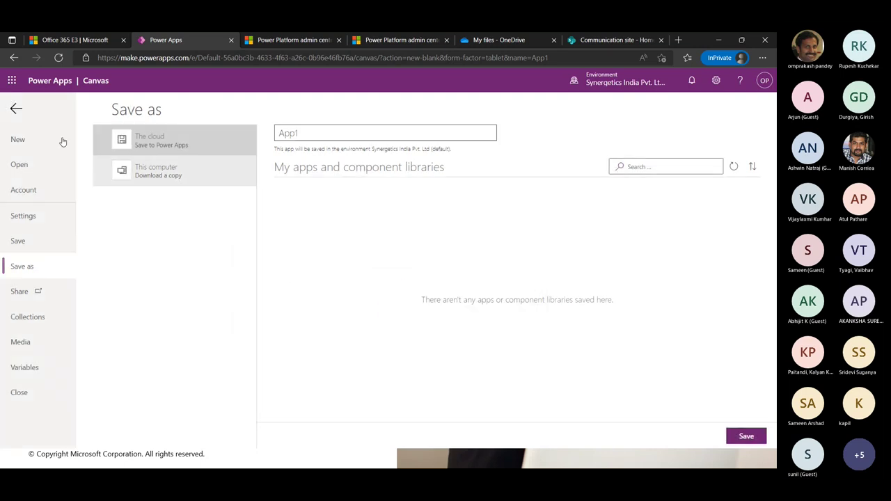
click(17, 110)
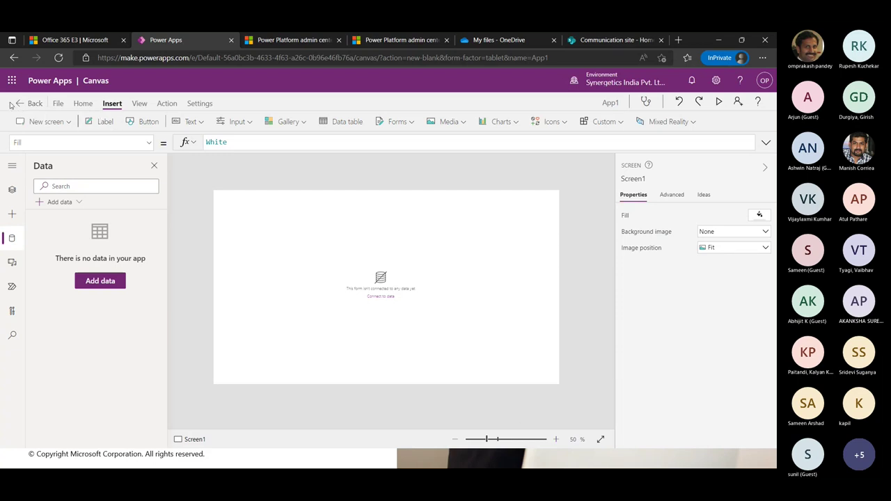
Step: Leave the App1 studio, go back to the Apps page, and close the app launcher
click(12, 83)
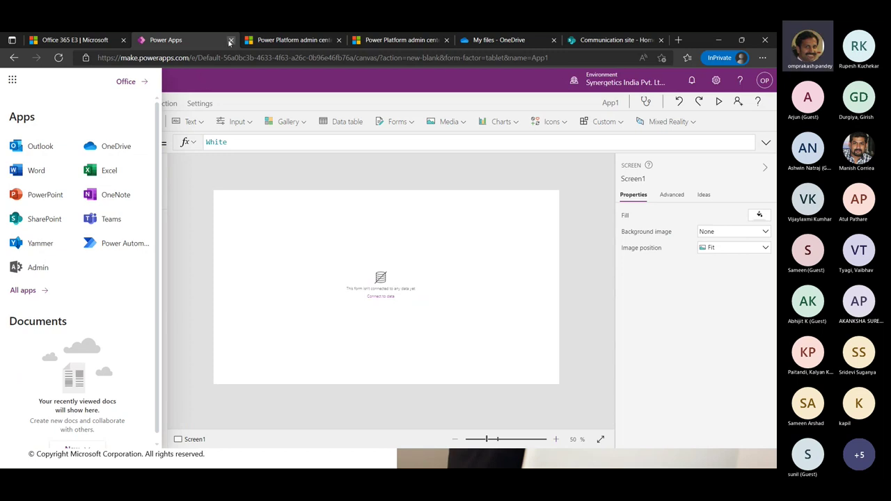
click(15, 58)
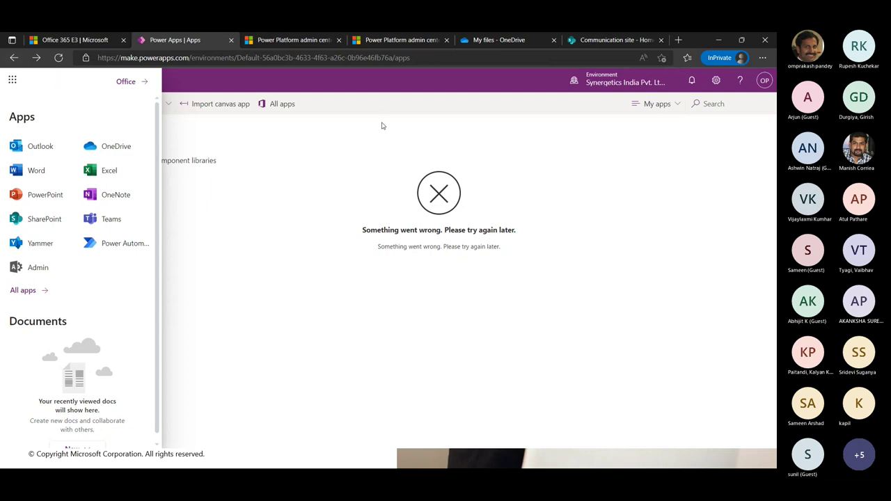
click(479, 160)
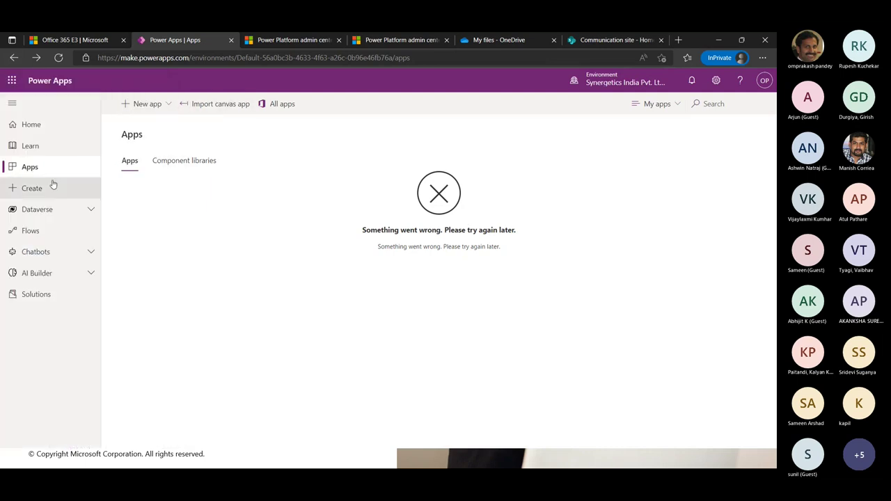
click(142, 104)
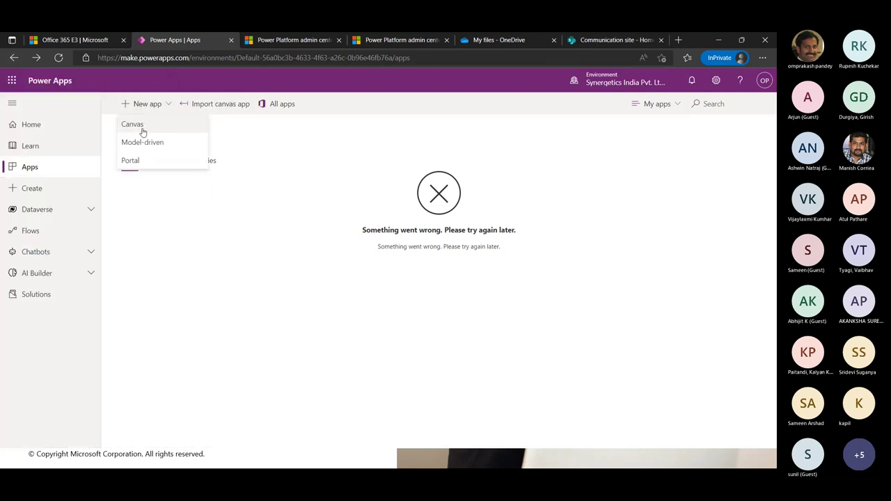
click(133, 125)
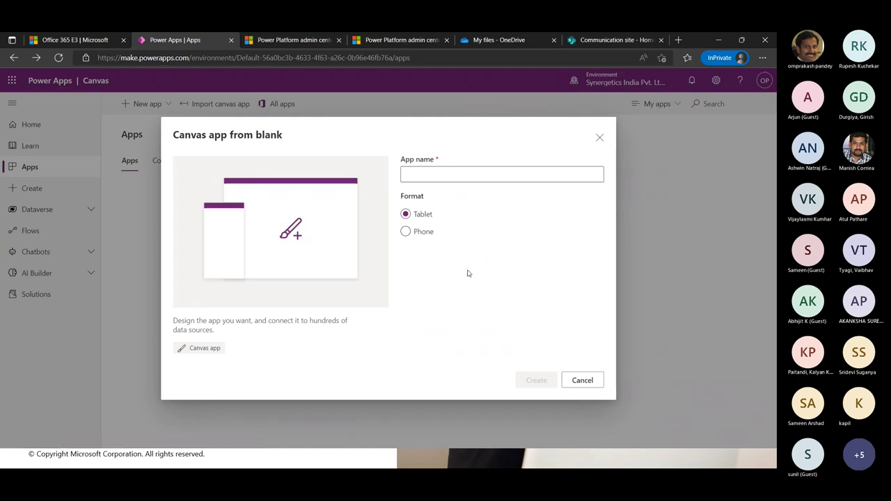
click(595, 383)
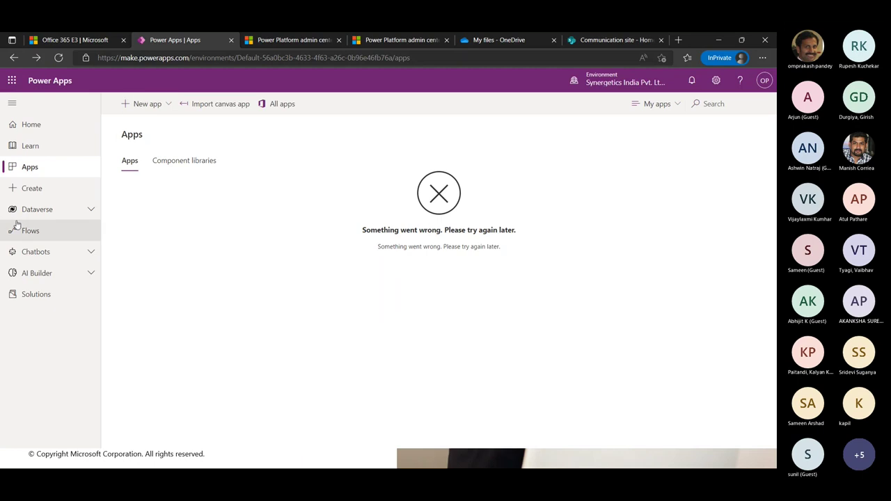
Step: Create a tablet-format canvas app named Budget Tracker_1228 from the Budget Tracker template
click(32, 192)
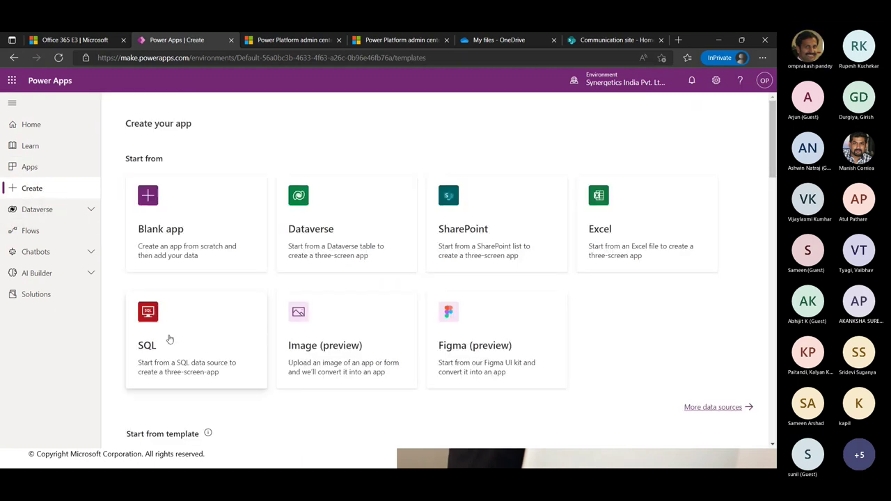
scroll(369, 313, down, 3)
scroll(355, 331, down, 3)
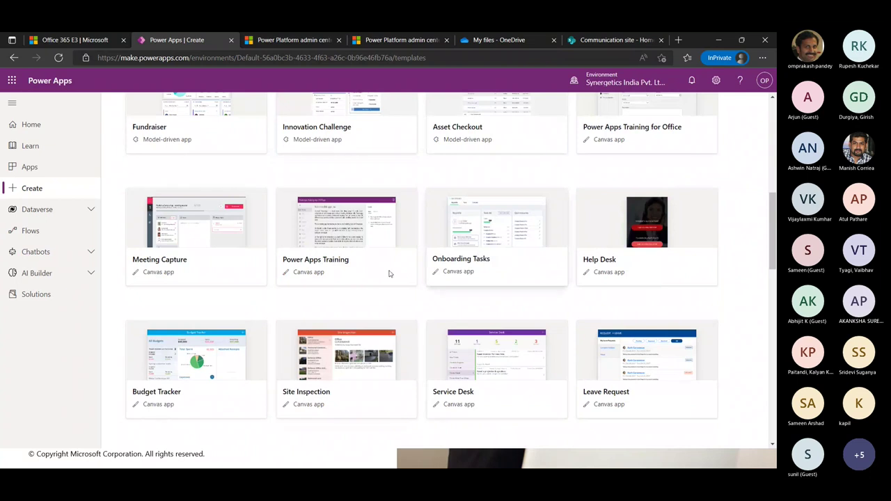
scroll(123, 260, down, 2)
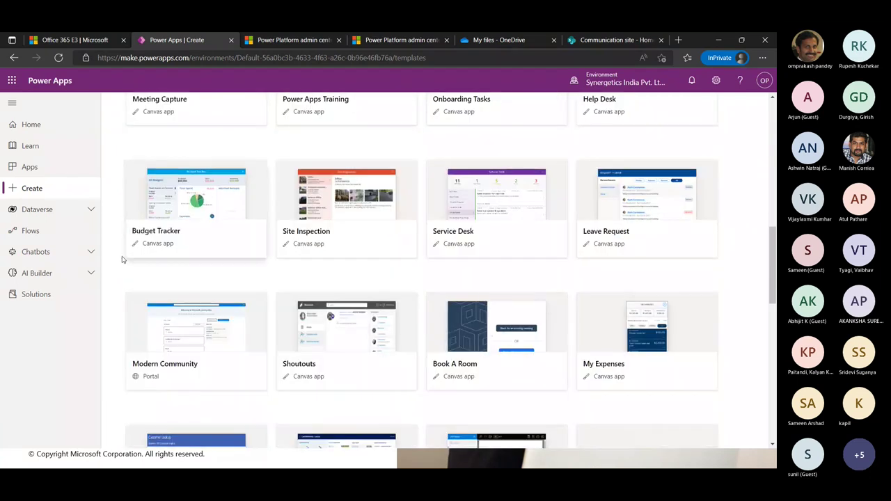
click(191, 197)
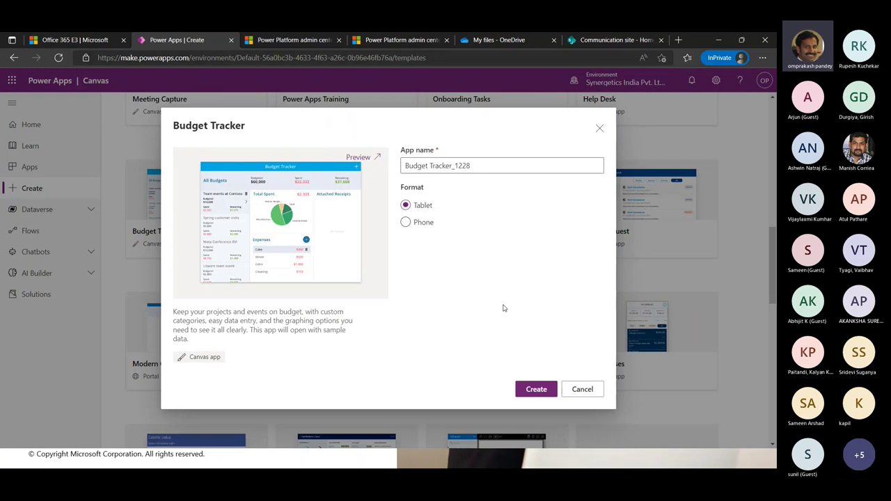
click(535, 390)
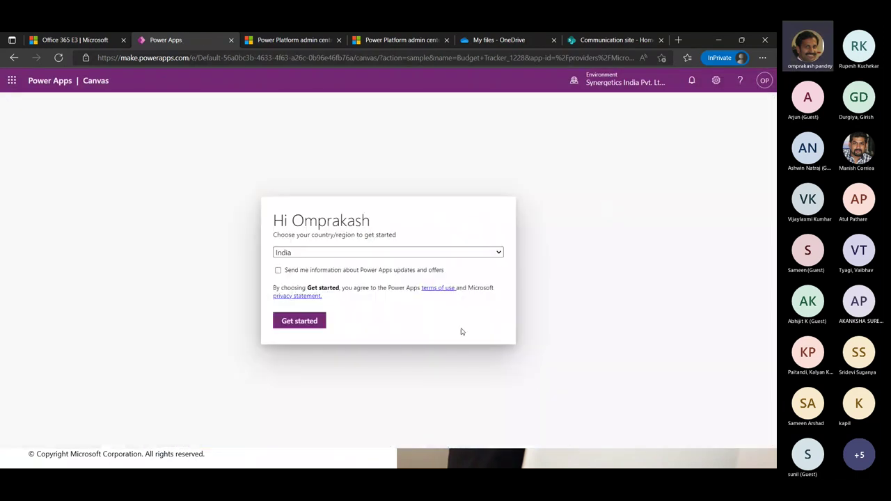
Step: Start Power Apps Studio with update and offer information enabled, skip the welcome preview, and close the OneDrive and Communication site tabs
click(279, 271)
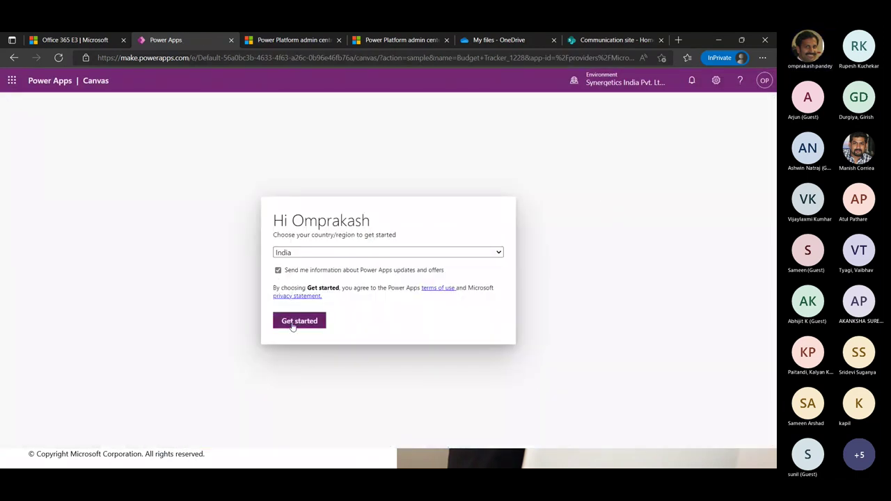
click(293, 323)
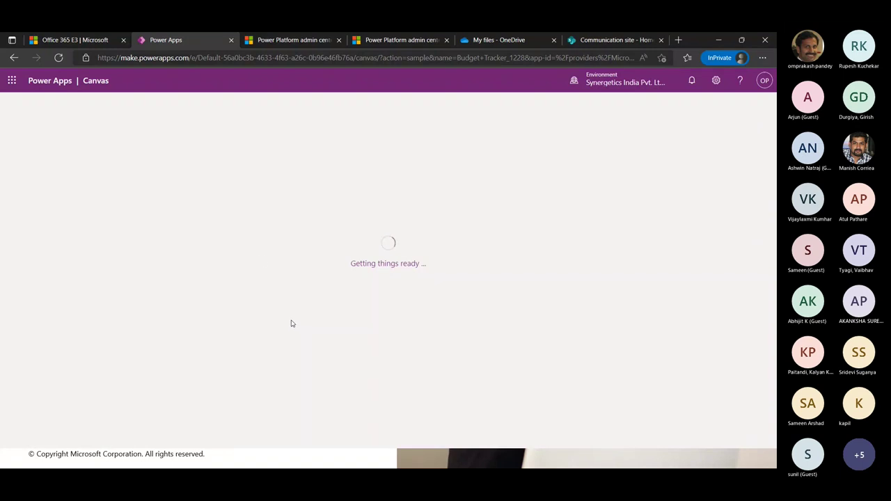
click(553, 40)
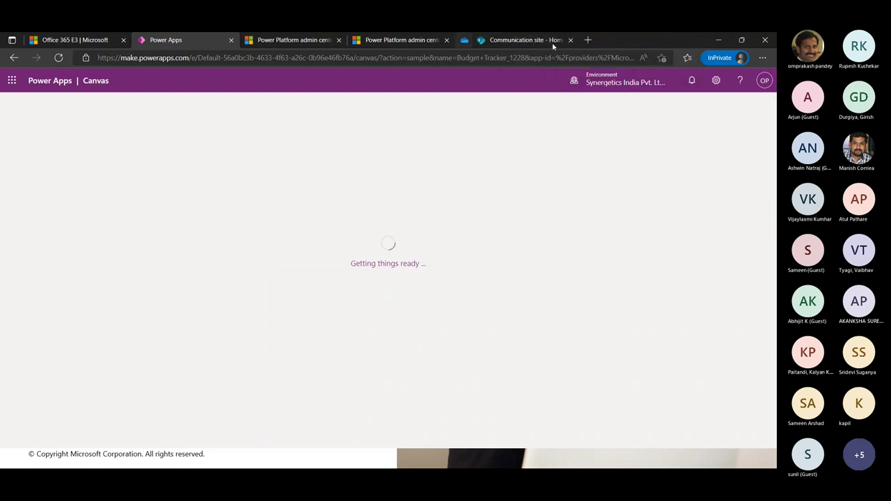
click(555, 40)
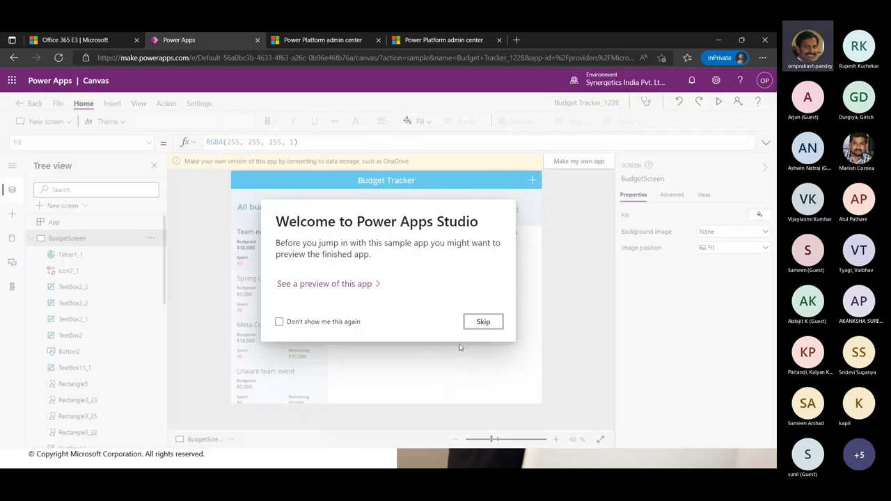
click(483, 321)
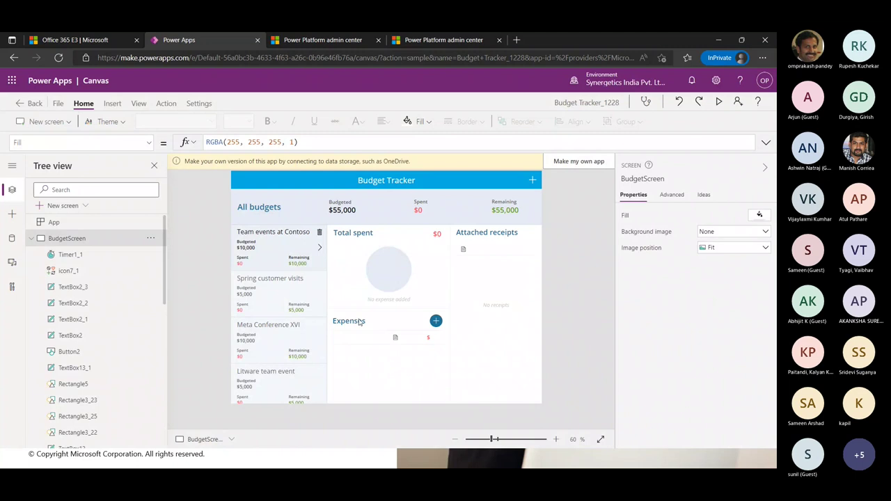
Step: Collapse BudgetScreen in the tree and view NewBudgetScreen and AddExpenseScreen, allowing the site to use the camera
click(30, 238)
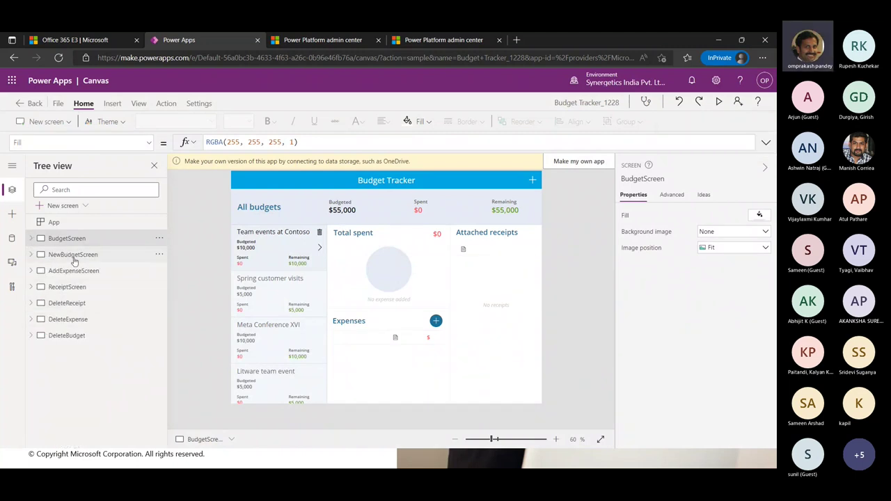
click(73, 257)
click(73, 271)
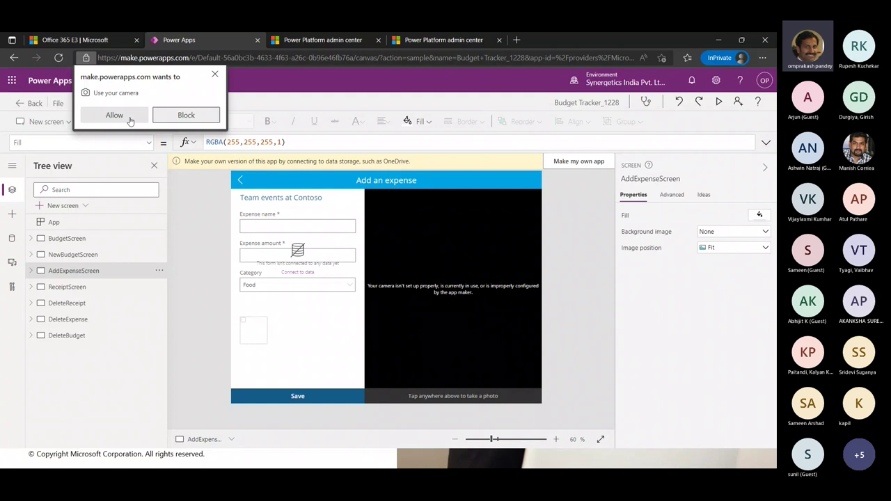
click(115, 116)
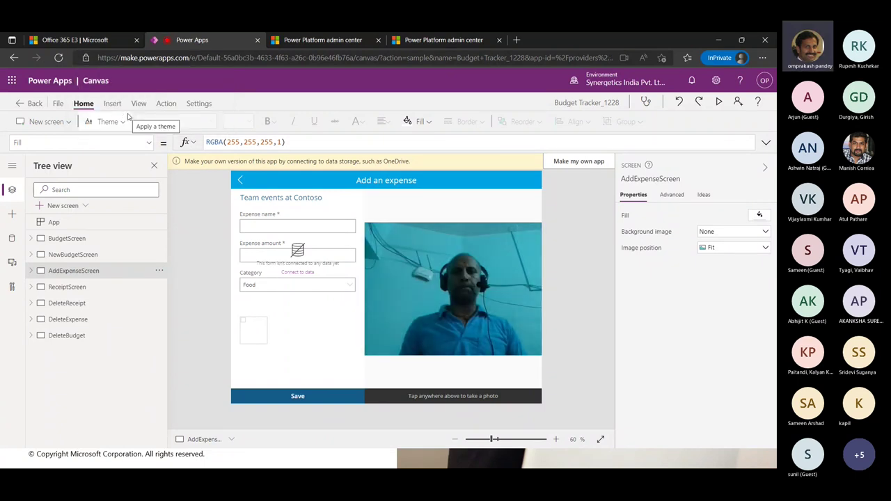
Step: View ReceiptScreen, DeleteReceipt, DeleteExpense and DeleteBudget, and return to BudgetScreen
click(63, 289)
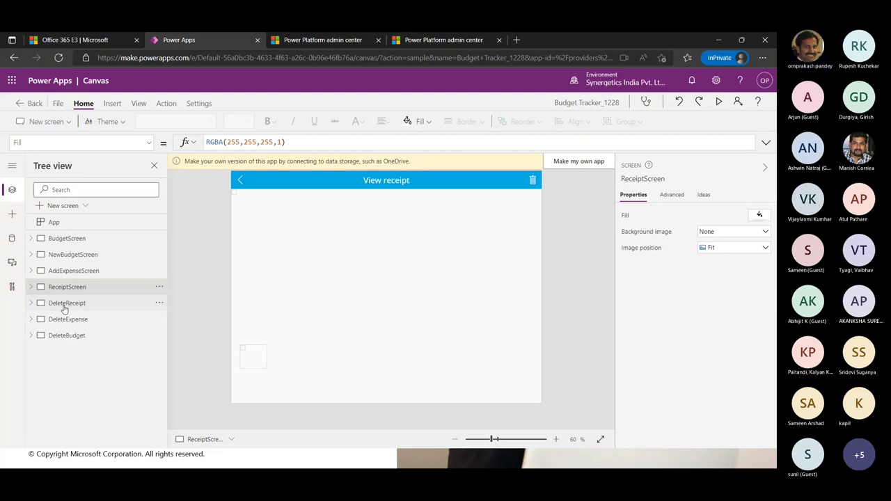
click(64, 305)
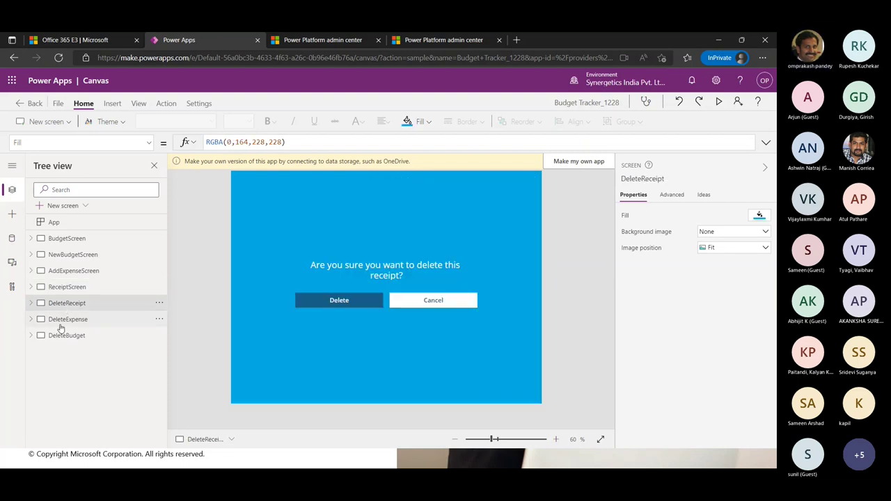
click(62, 322)
click(59, 336)
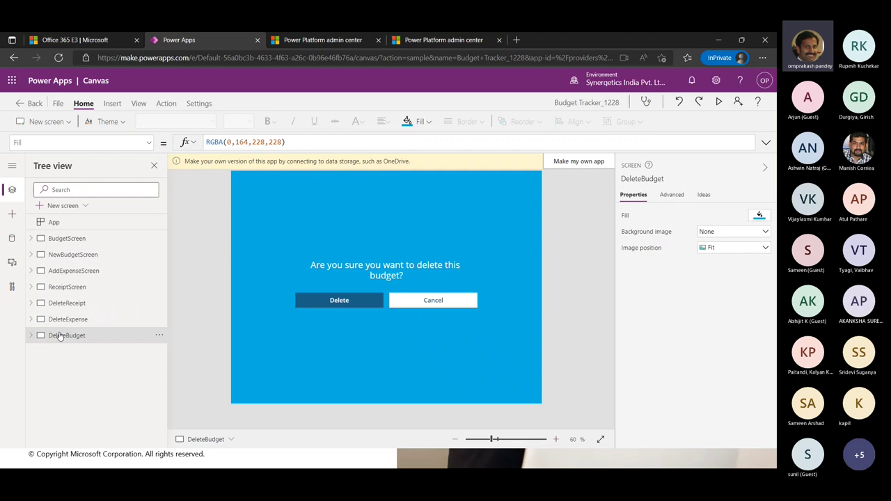
click(68, 240)
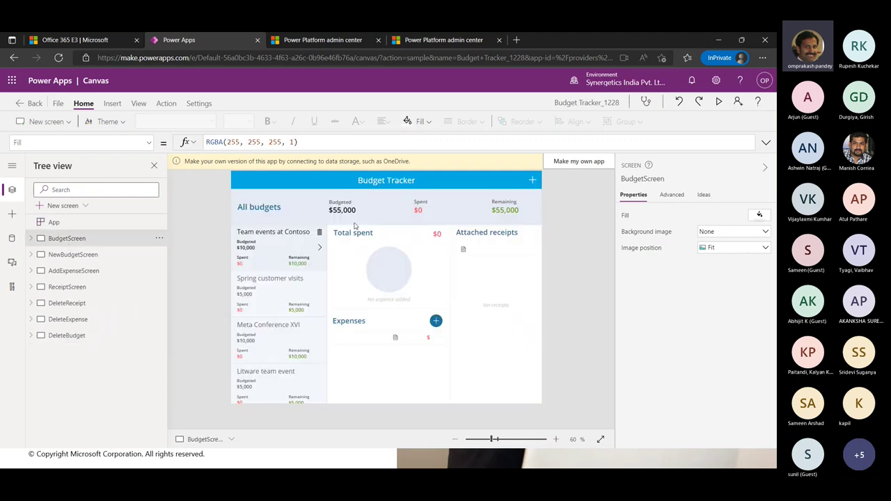
Step: Preview the Budget Tracker app, examine the expenses of each listed budget, and return to the editor
click(720, 102)
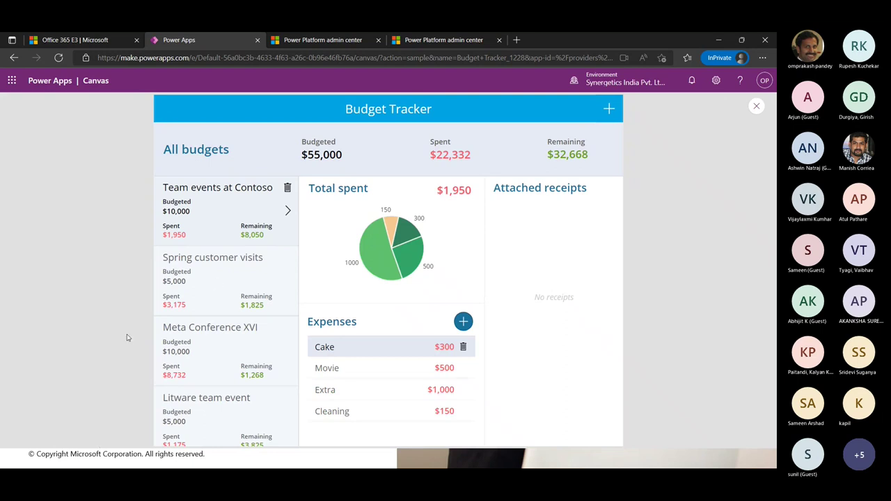
click(218, 284)
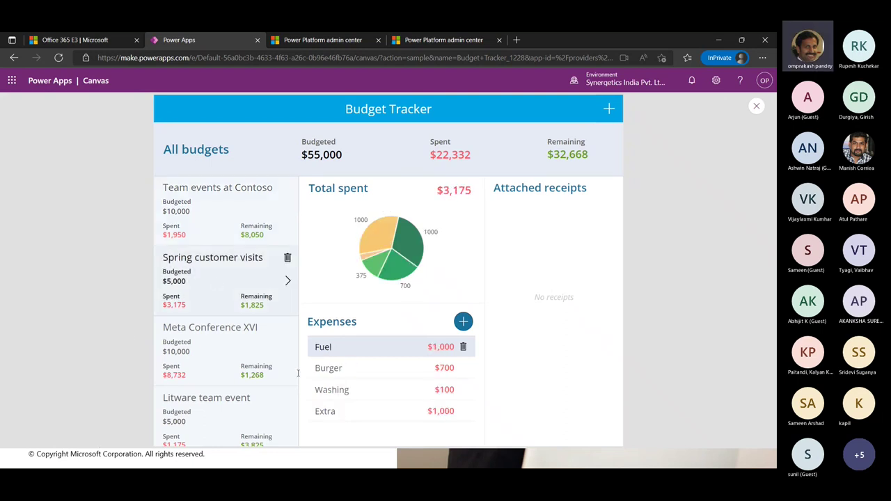
click(206, 359)
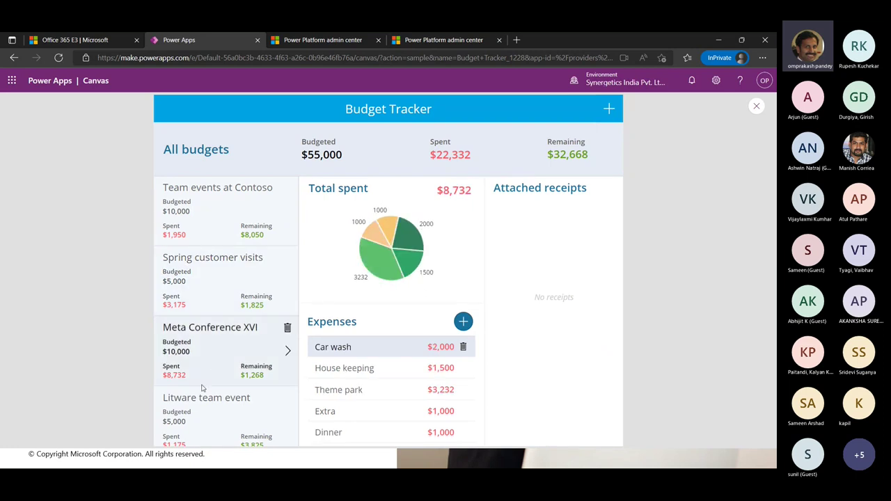
click(193, 415)
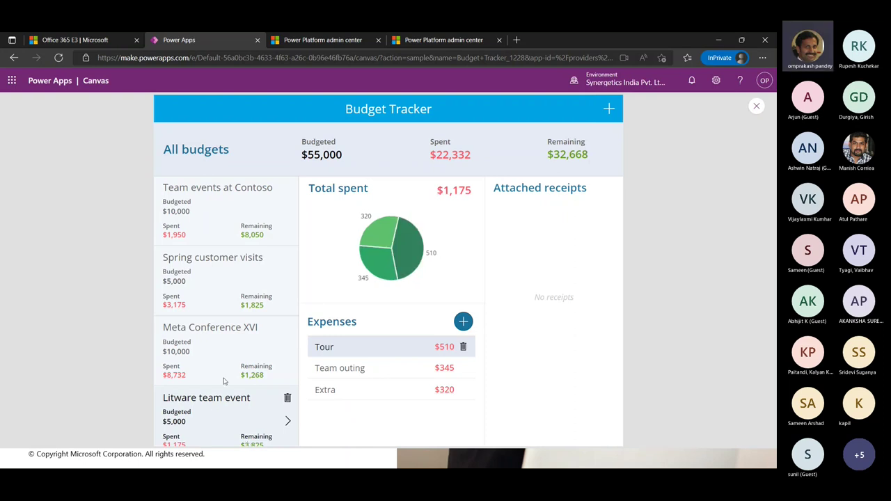
scroll(224, 382, down, 1)
click(196, 415)
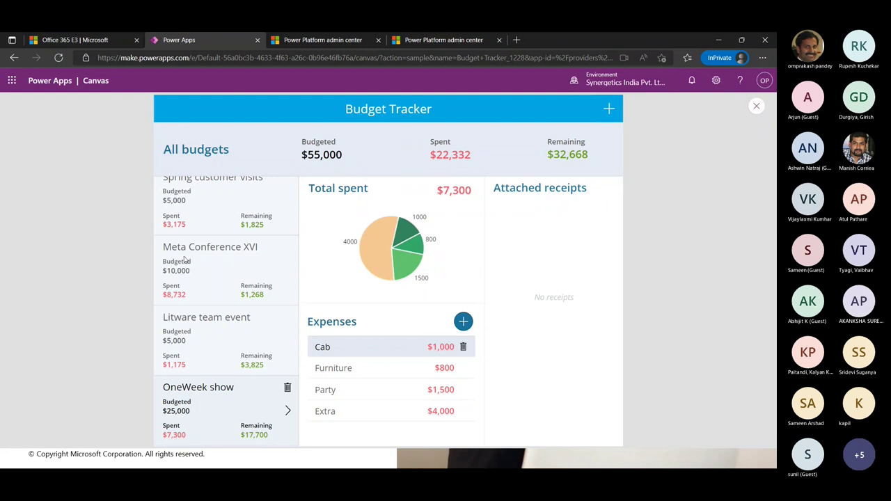
click(200, 216)
scroll(264, 196, up, 2)
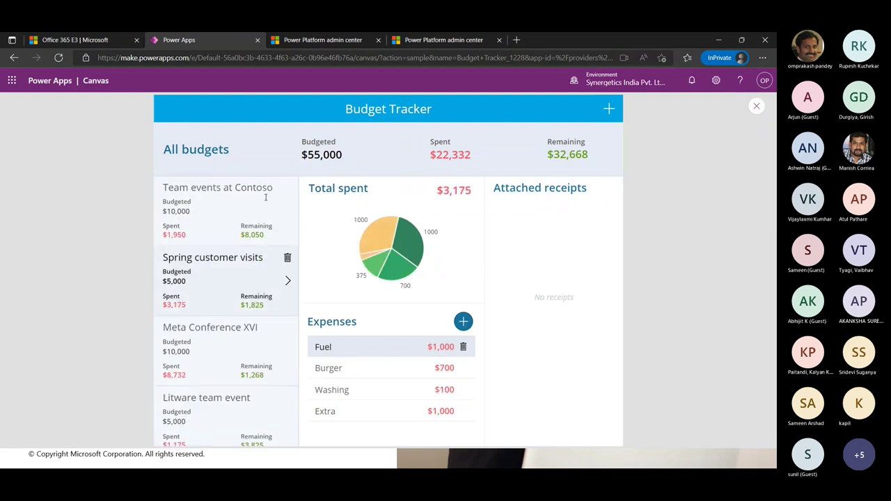
click(222, 222)
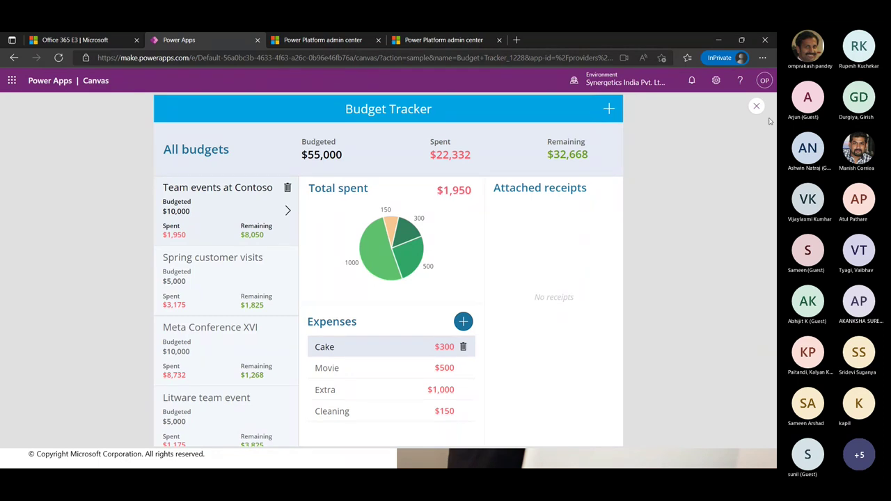
click(756, 106)
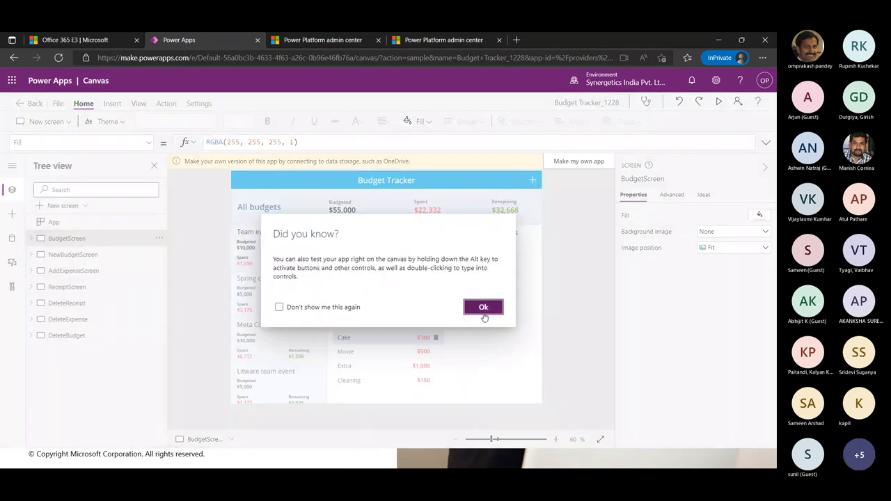
click(483, 307)
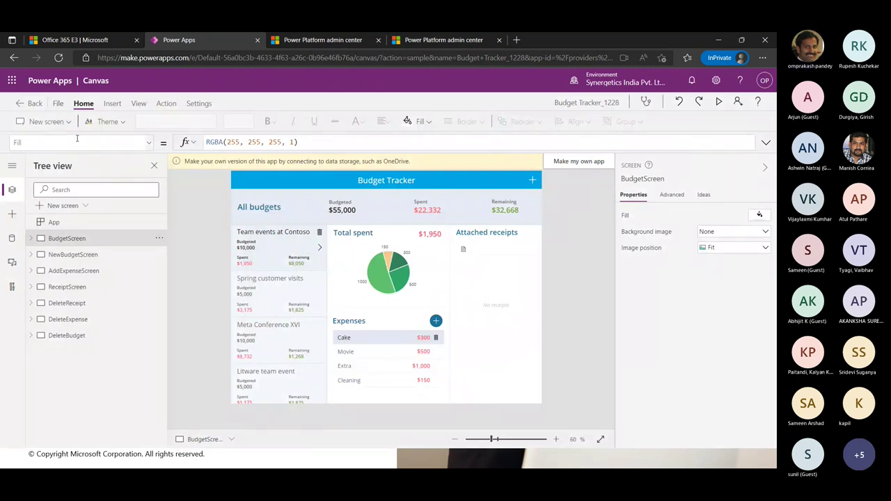
Step: Try to save Budget Tracker_1228 to the cloud, and download a copy of it to the computer
key(ctrl+shift+s)
click(747, 437)
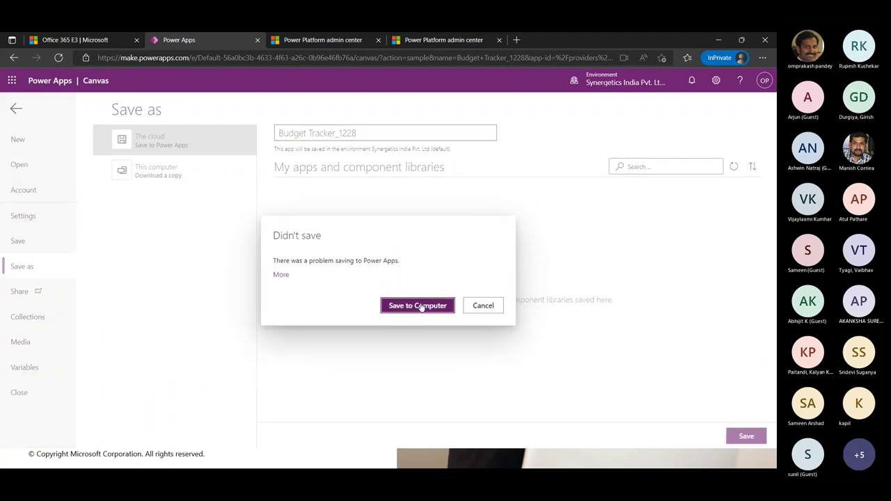
click(419, 307)
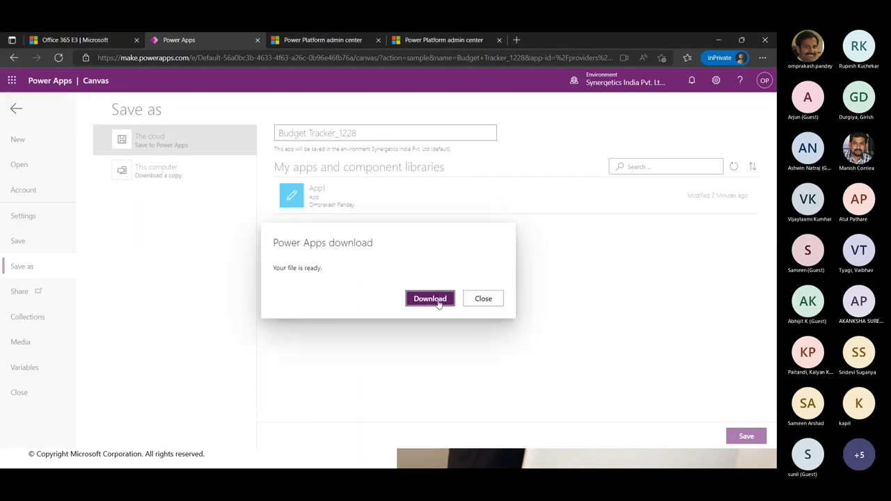
click(437, 300)
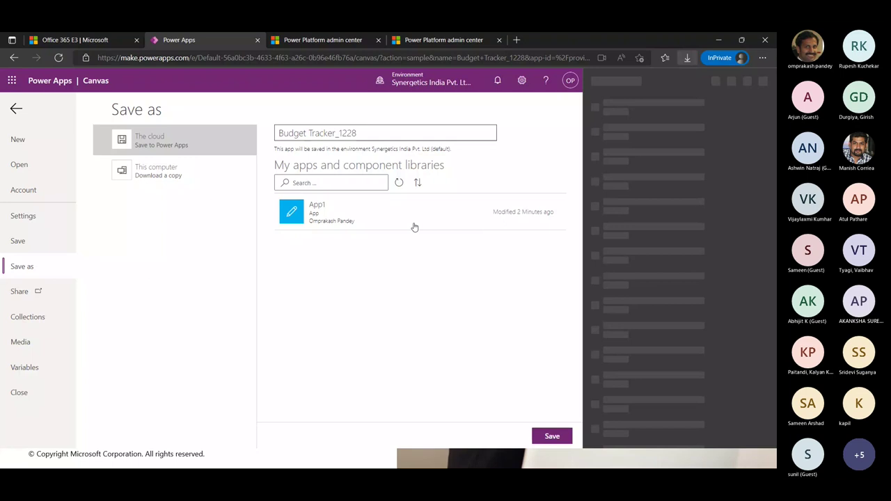
Step: Save Budget Tracker_1228 to the cloud again, close the downloads list, and return to the canvas
click(555, 438)
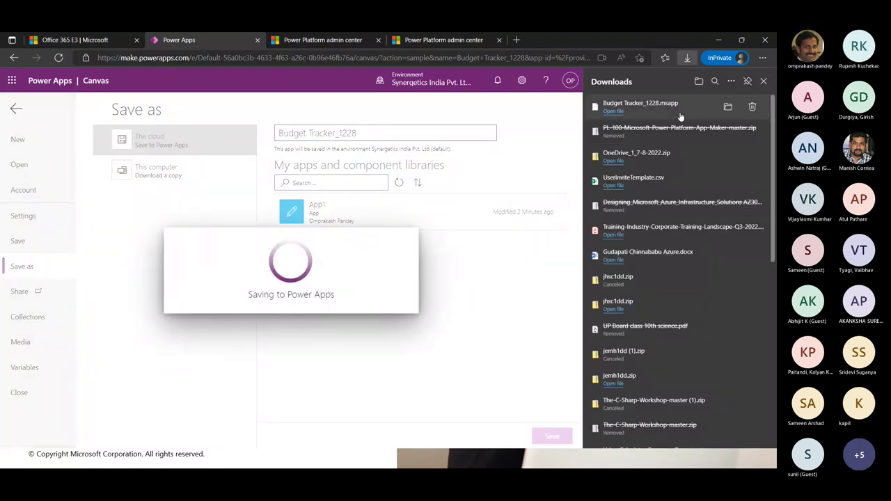
click(764, 83)
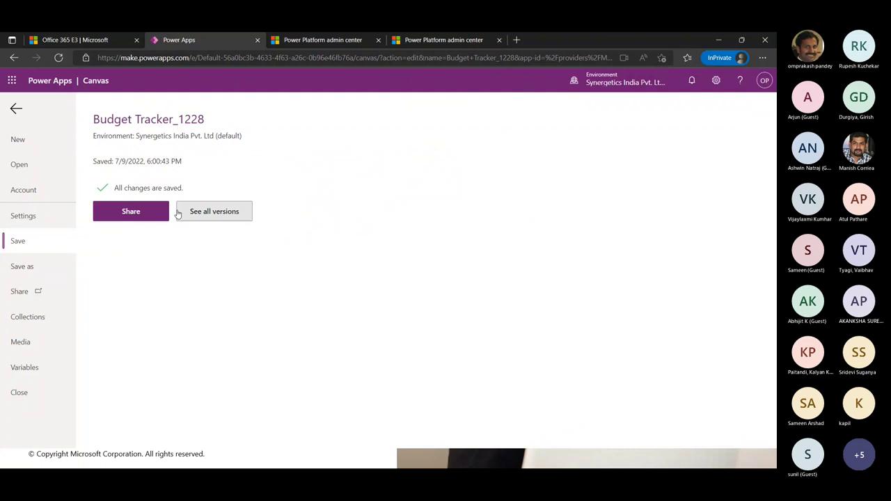
click(16, 108)
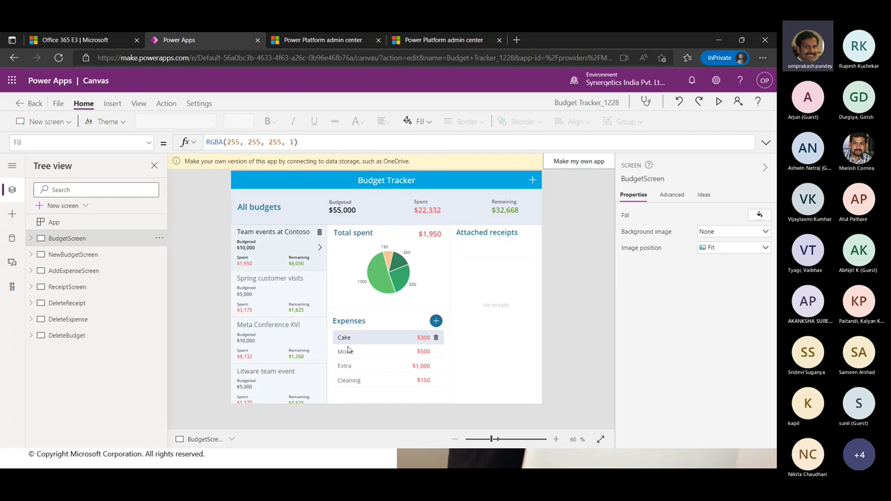
Step: Switch to the PowerPoint slide show and advance to the Intro to Power Apps slide
key(alt+Tab)
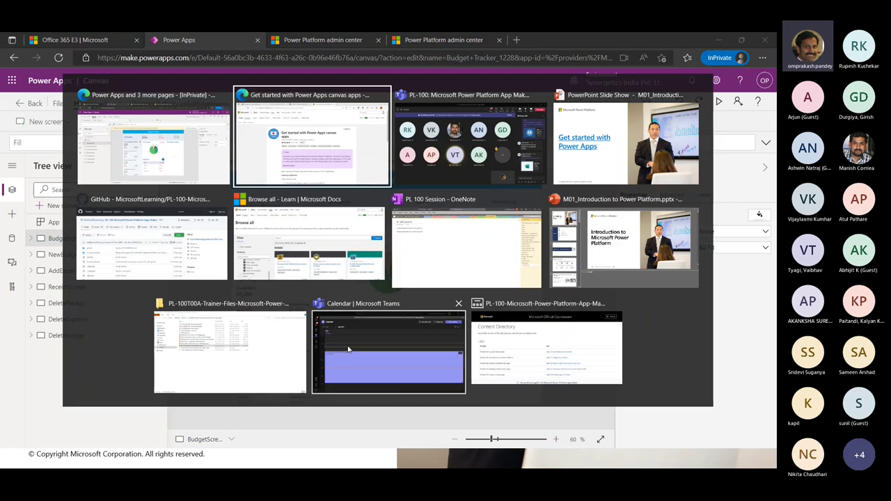
key(Tab)
key(Tab)
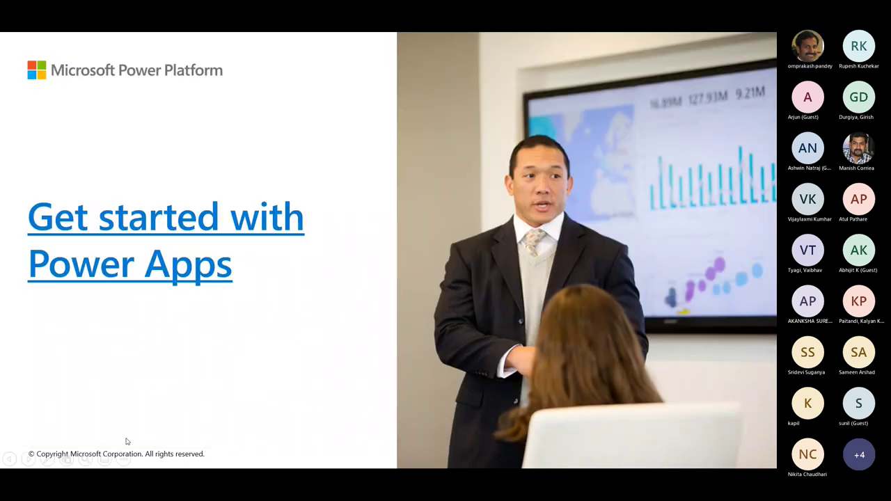
click(119, 363)
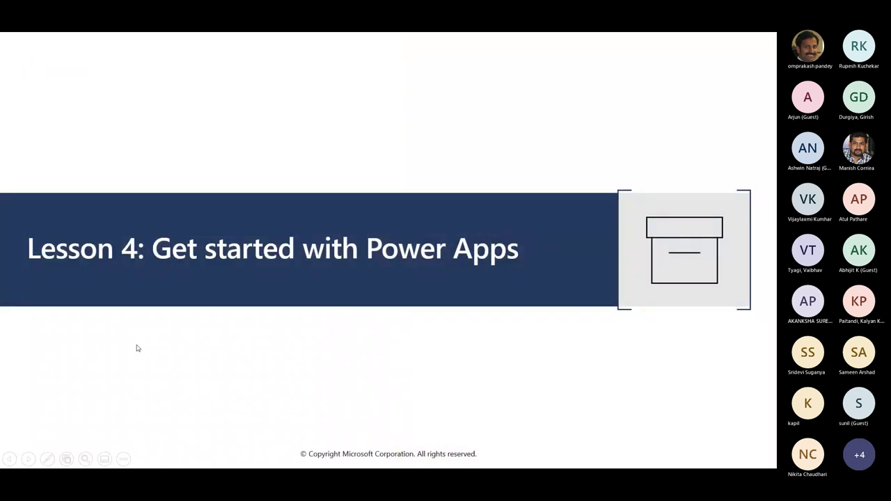
click(147, 361)
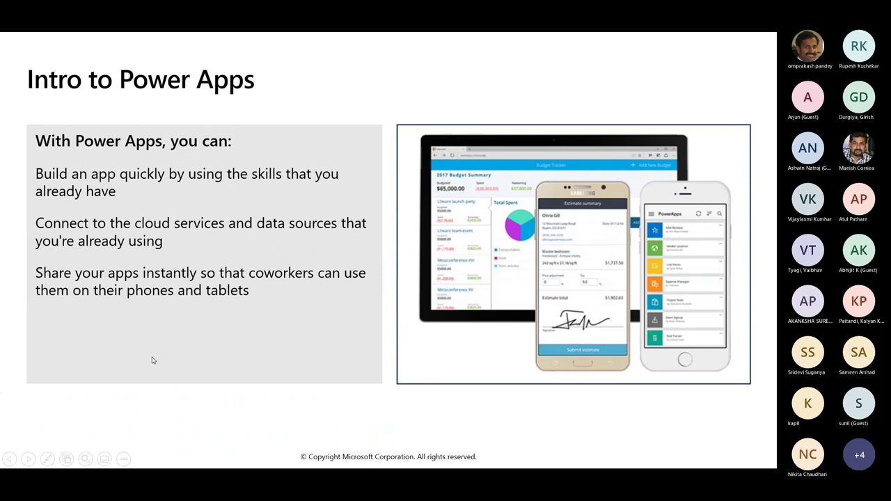
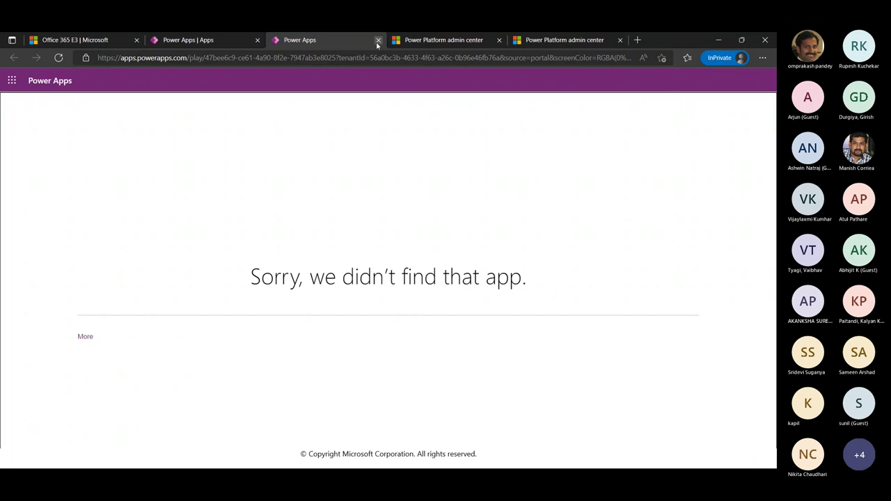
Step: Close the browser tab of the app that was not found and reload the Power Apps Apps page
click(379, 41)
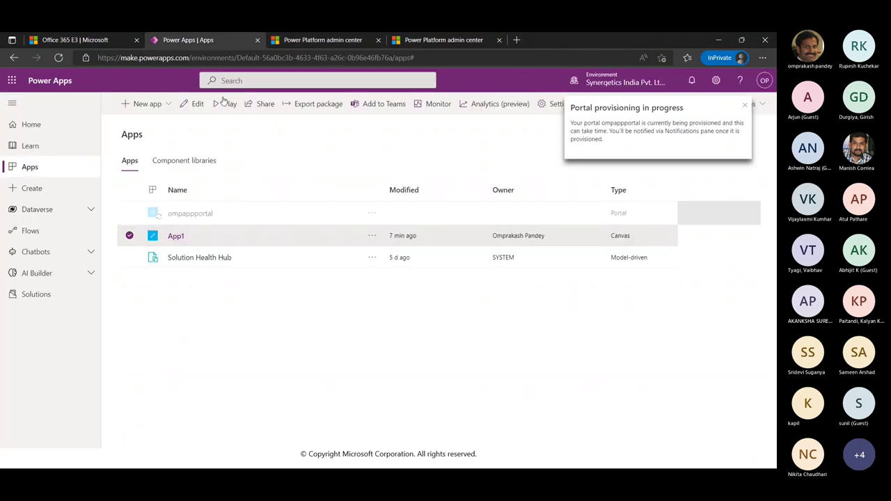
click(174, 58)
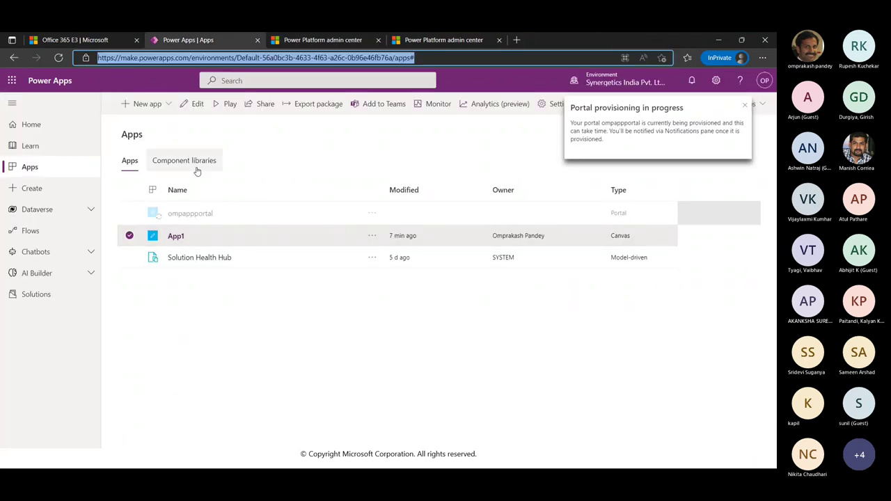
key(Return)
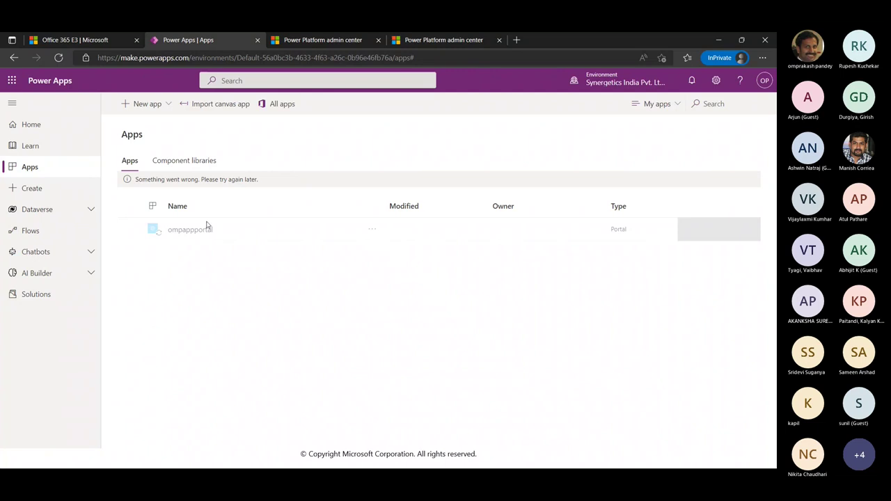
Step: Reload the Power Apps Apps page and sign out of the current Microsoft account
click(289, 61)
key(Return)
click(764, 80)
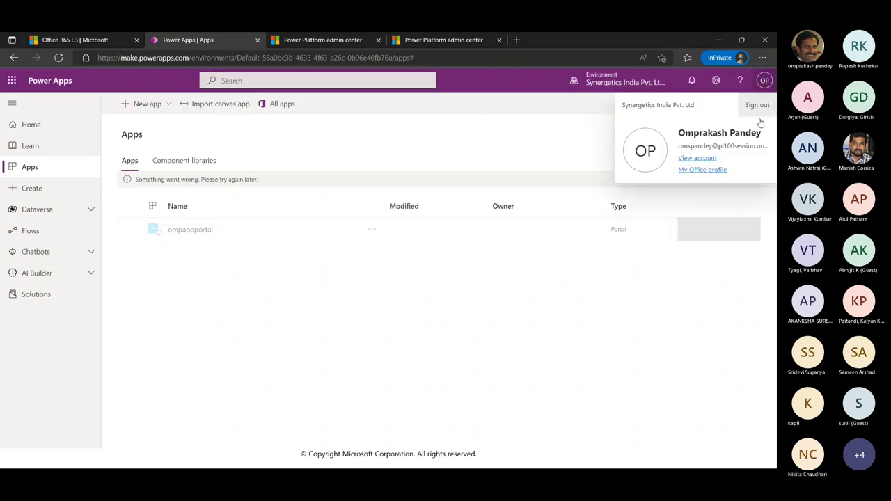
click(758, 105)
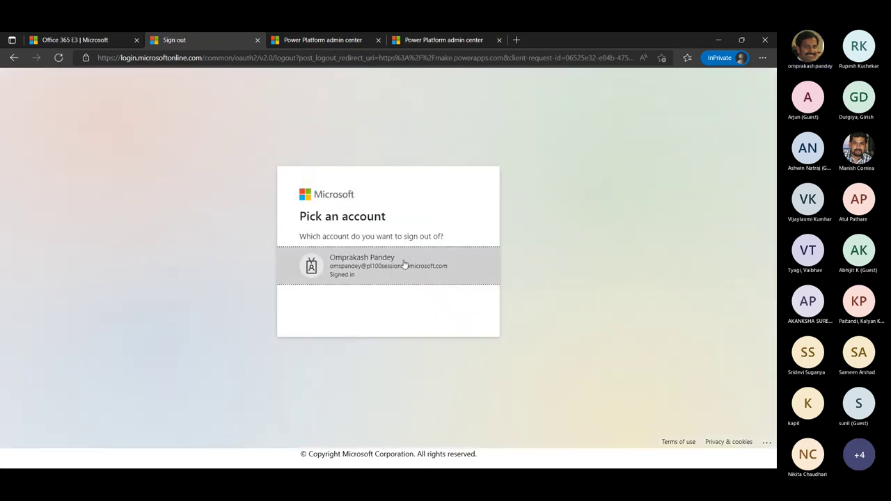
click(376, 269)
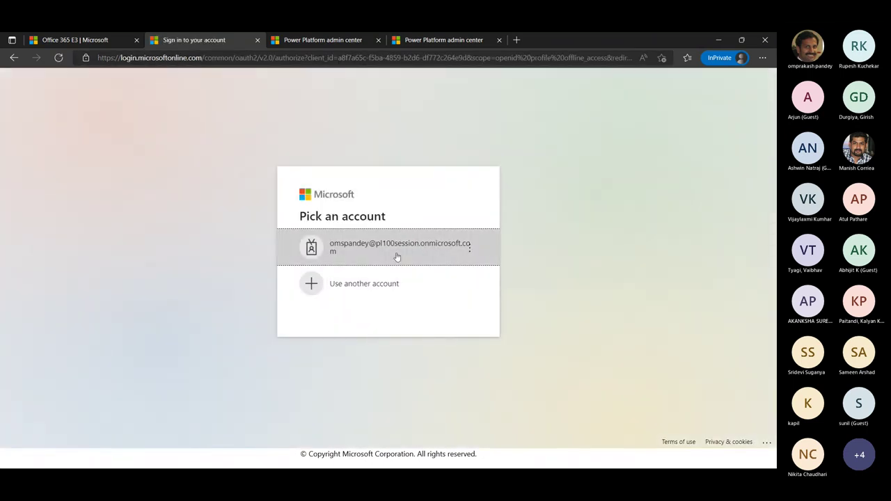
Step: Sign back in with the same account by entering the account password, and stay signed in without being asked again
click(397, 252)
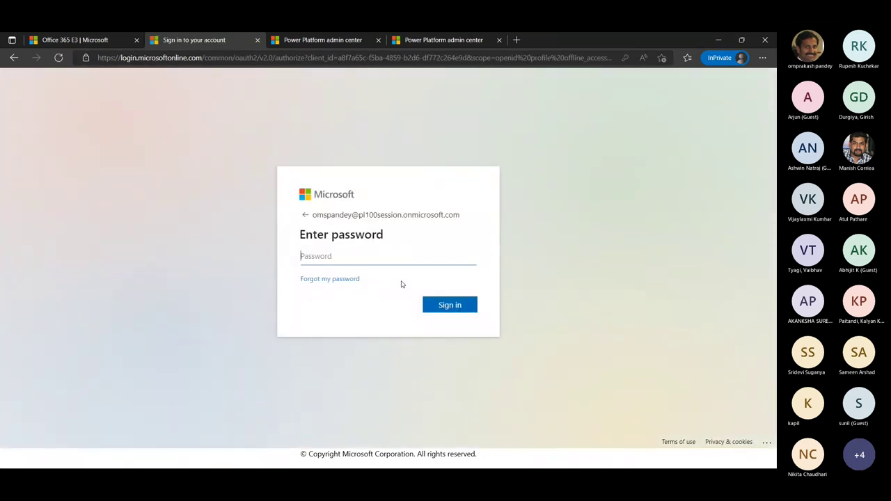
text(•••)
click(459, 308)
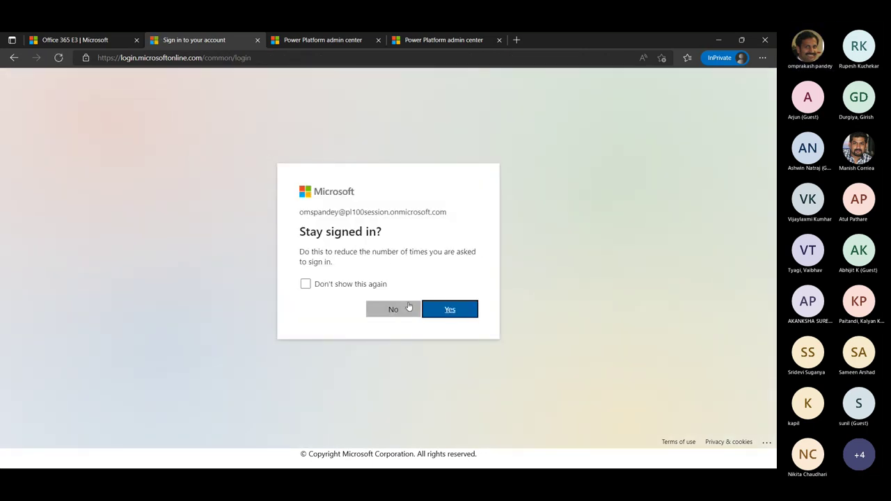
click(358, 291)
click(444, 306)
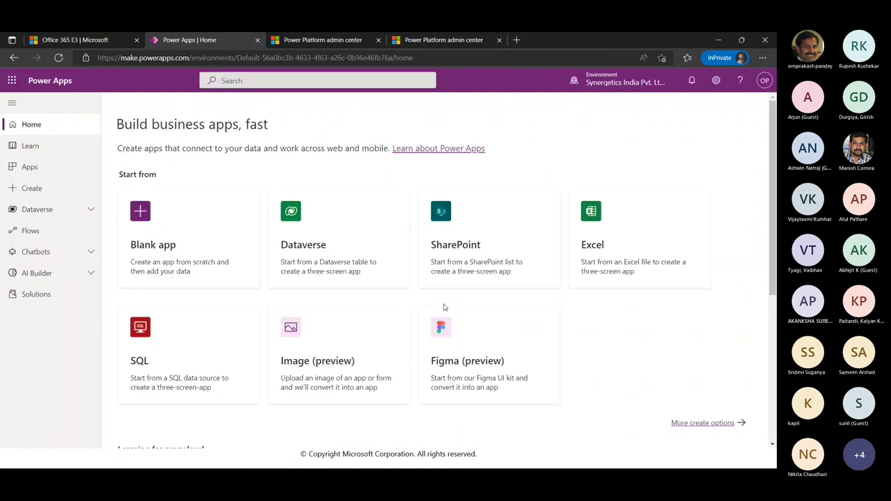
Step: From the Apps list, try running the second Budget Tracker_1228 entry, close its tab, and run the first entry instead
click(28, 168)
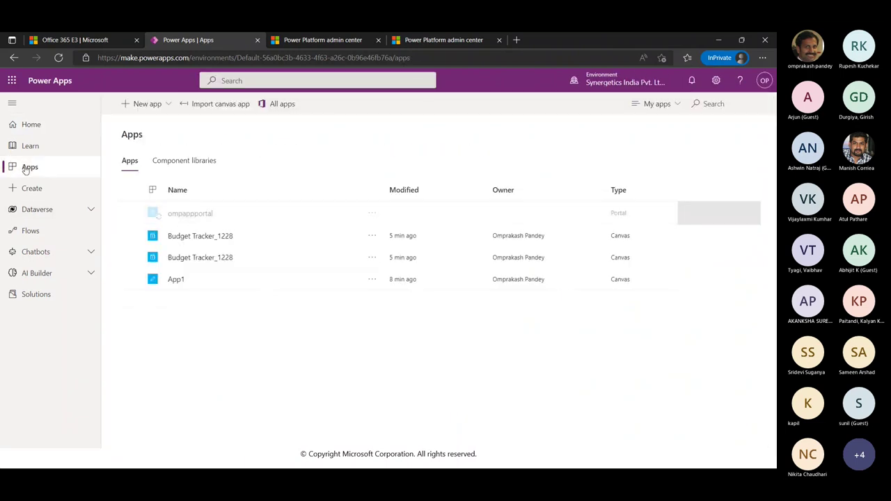
click(211, 258)
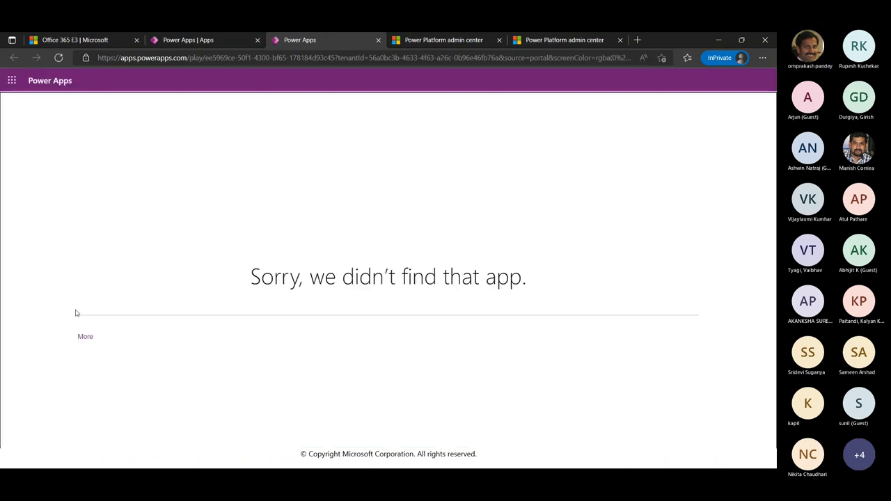
click(378, 40)
click(202, 236)
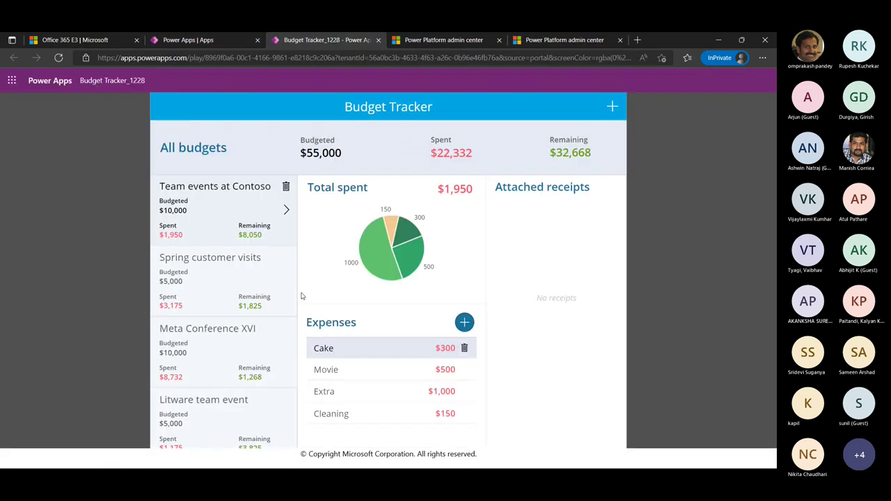
Step: Try to delete the second Budget Tracker_1228 app from the cloud, and run the first one again
click(177, 41)
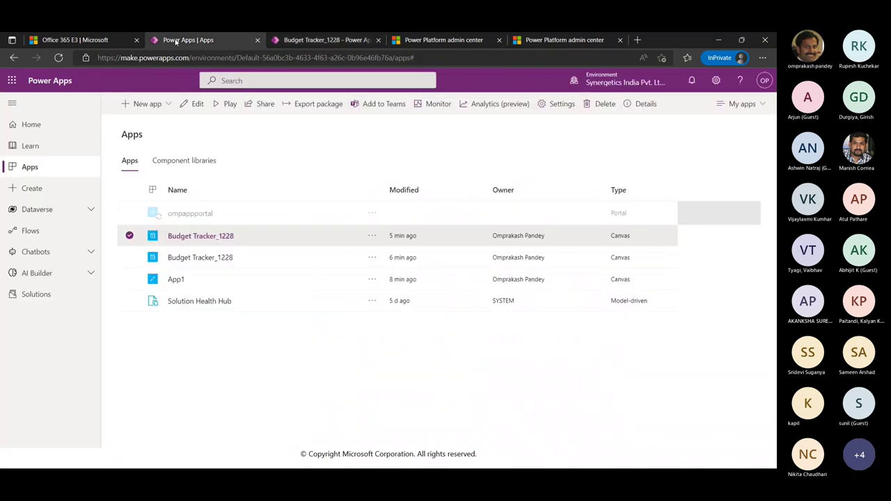
click(372, 258)
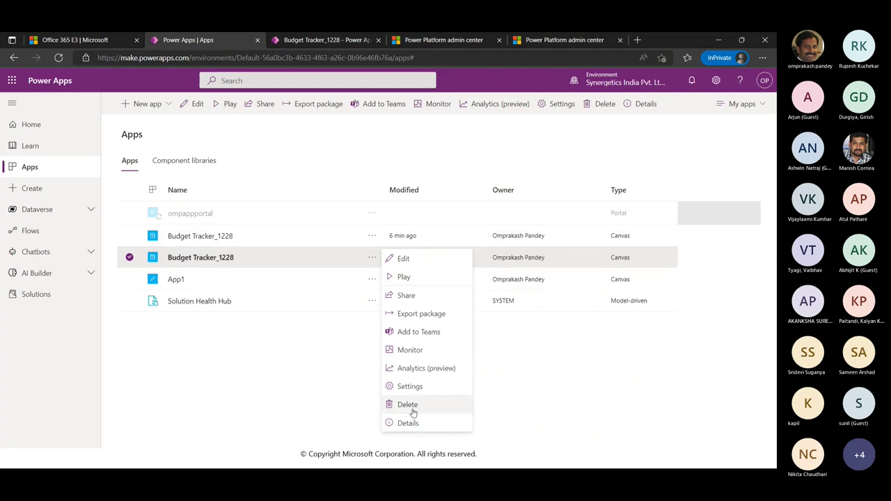
click(412, 406)
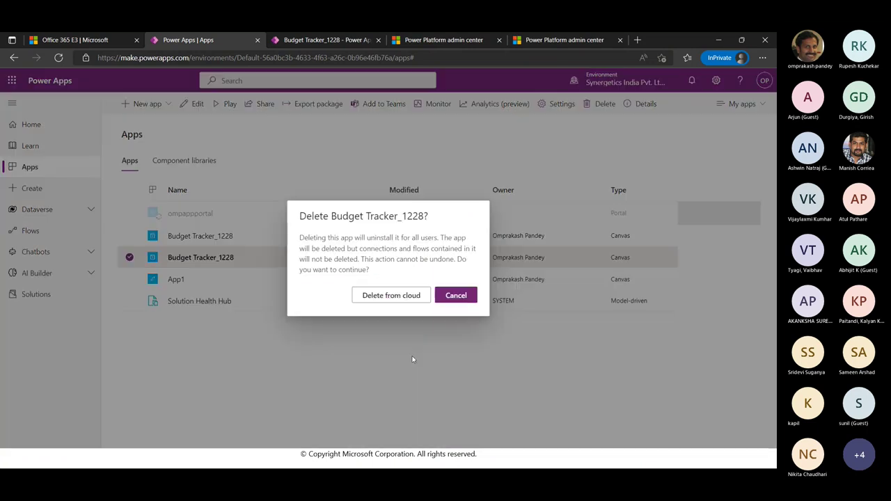
click(417, 296)
click(204, 253)
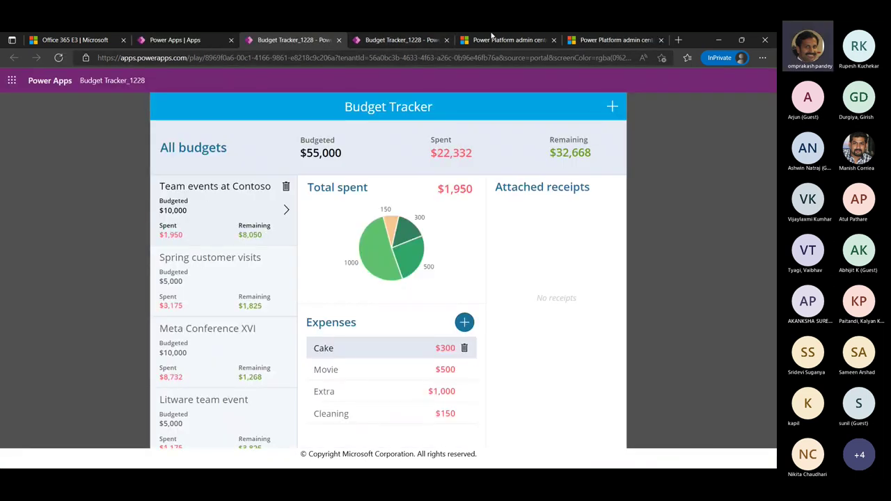
Step: Add a budget titled Mkt Resources with an amount of 10000 in the running app and save it
click(612, 106)
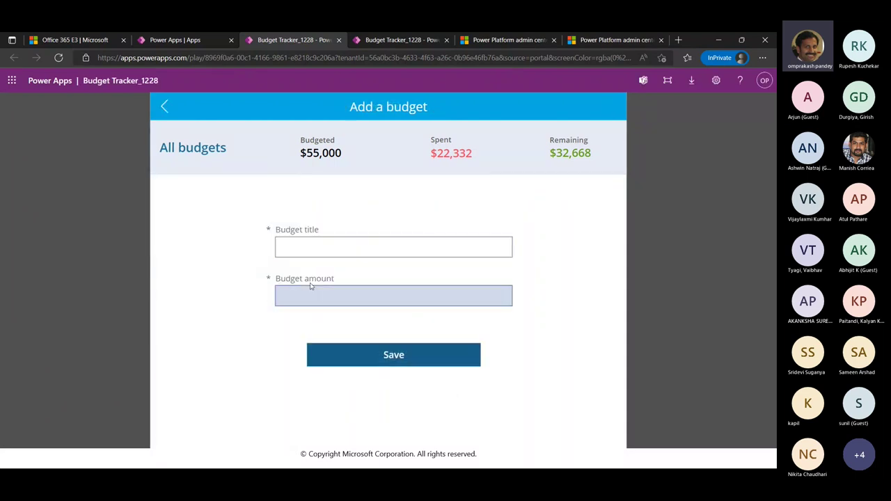
click(314, 245)
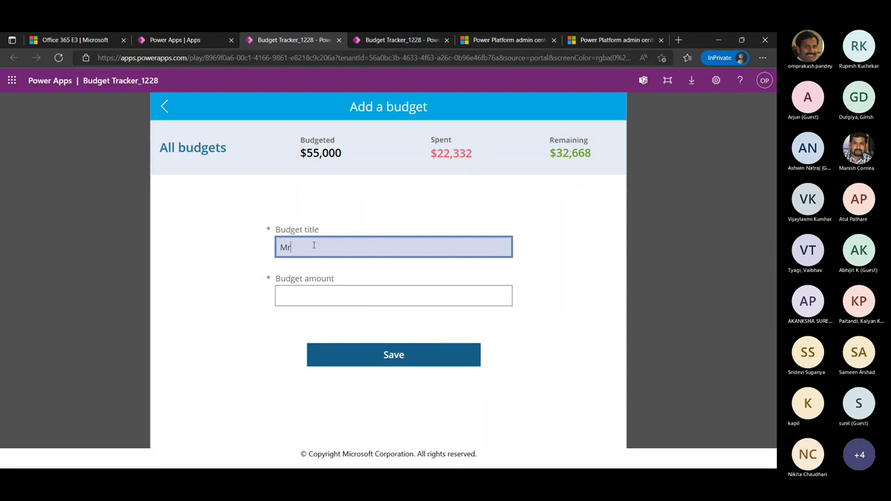
text(Mkt Resourcesurce)
click(313, 294)
text(10000)
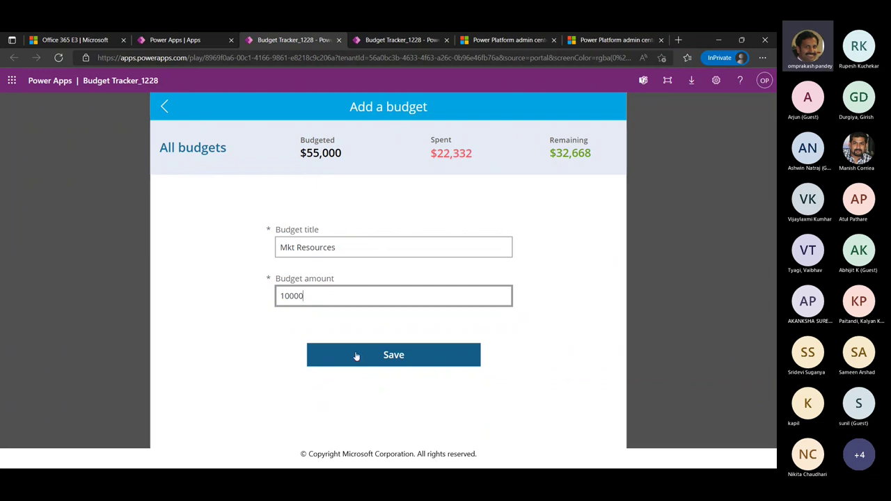
click(358, 357)
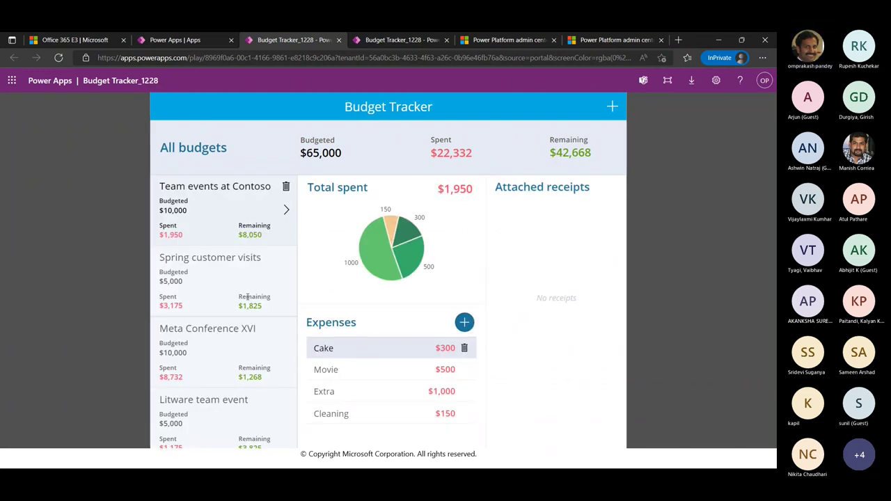
Step: Save an Online Sessions expense of 2000 in the Miscellaneous category under Mkt Resources, and block the camera request
scroll(248, 297, down, 3)
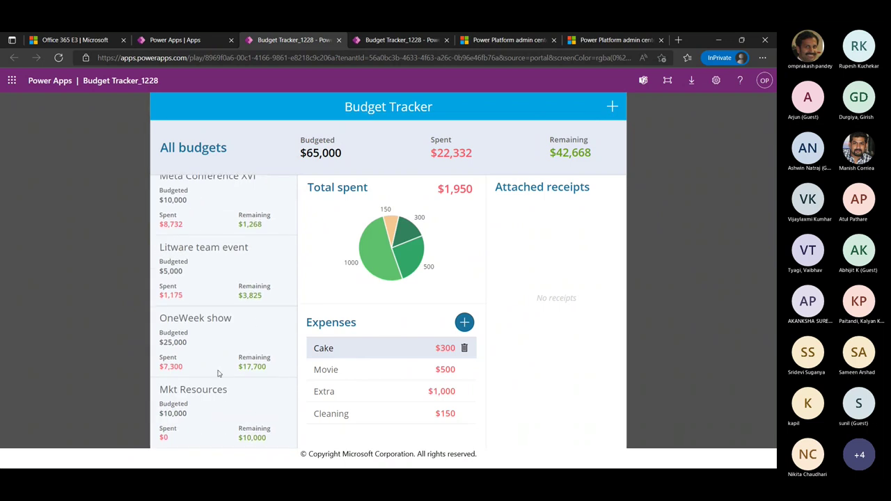
click(204, 408)
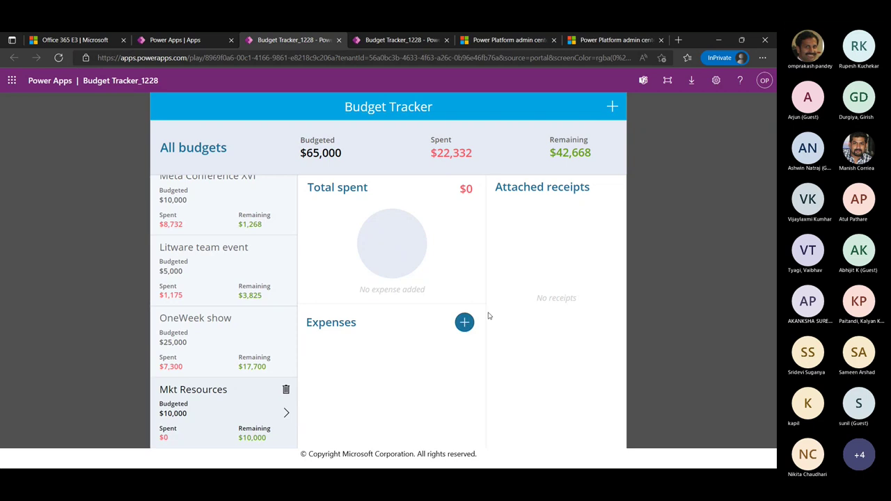
click(464, 323)
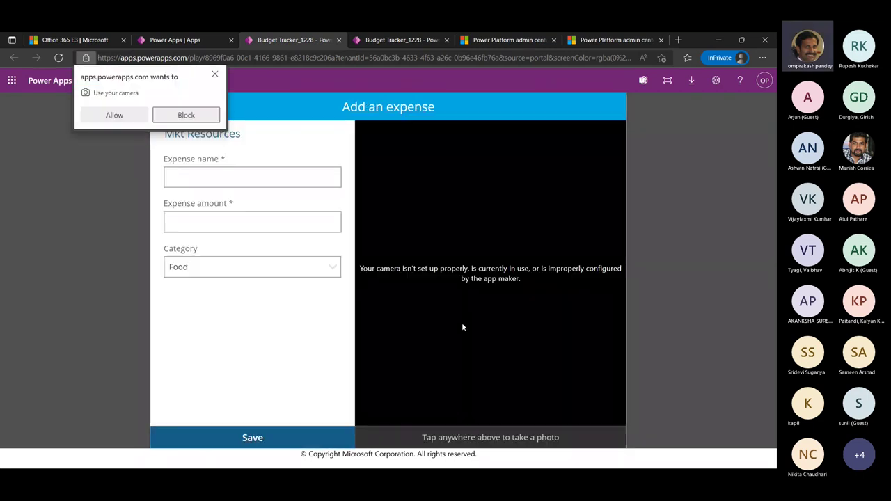
click(204, 179)
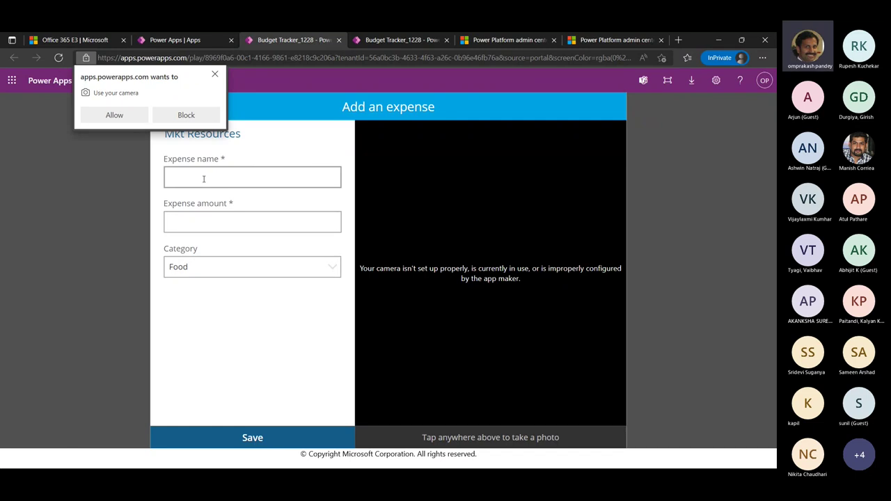
text(Online Sessions)
key(Tab)
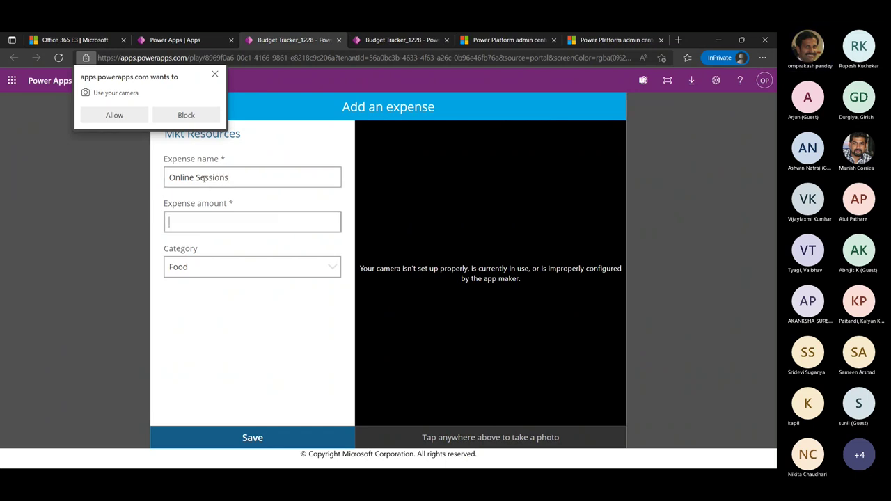
text(2000)
click(209, 267)
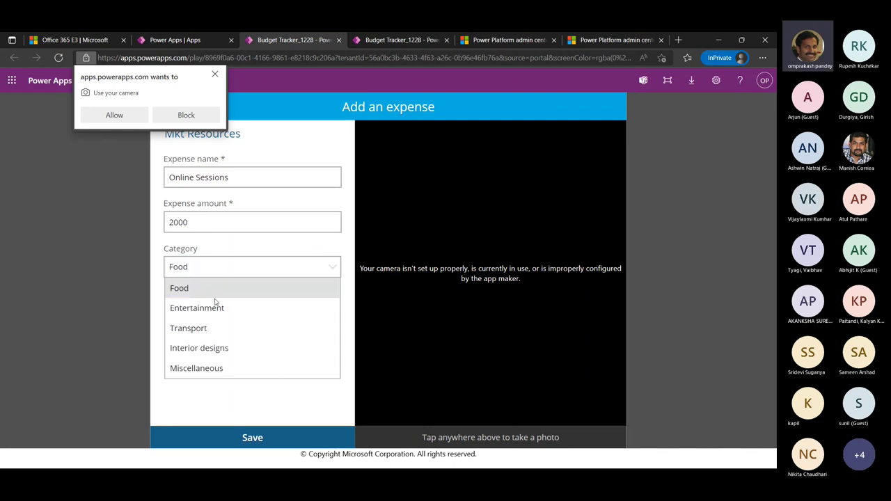
click(207, 369)
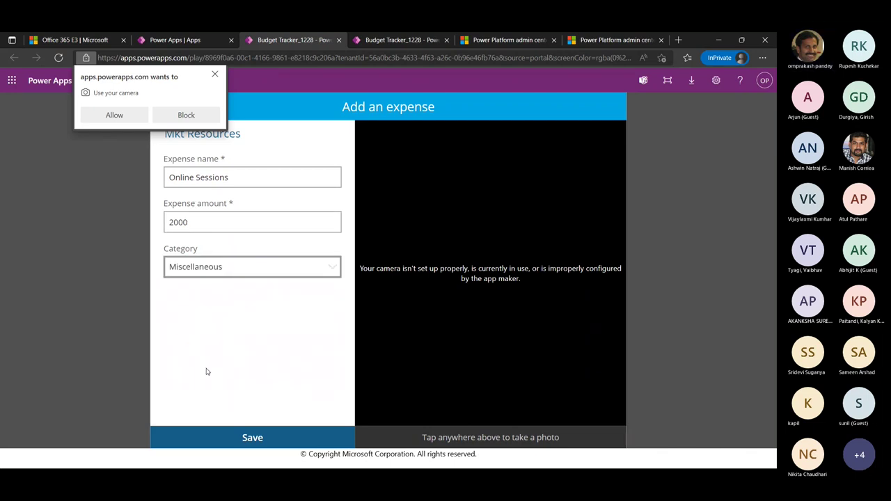
click(278, 443)
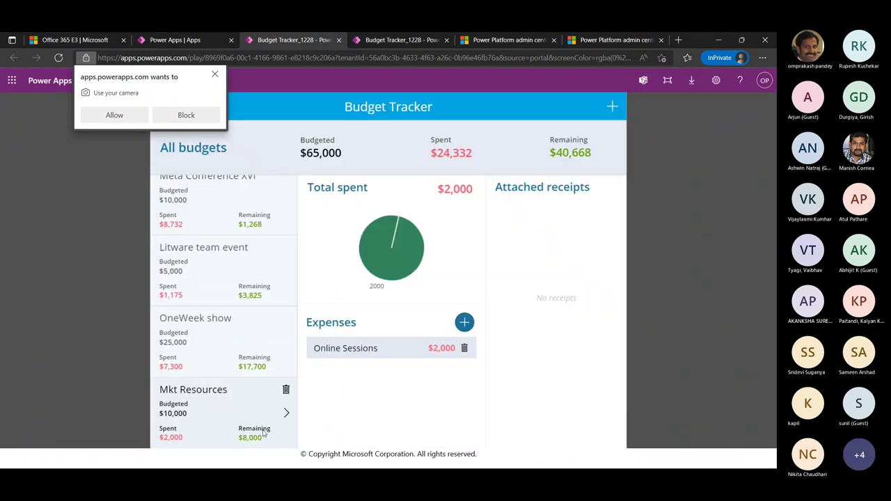
click(186, 115)
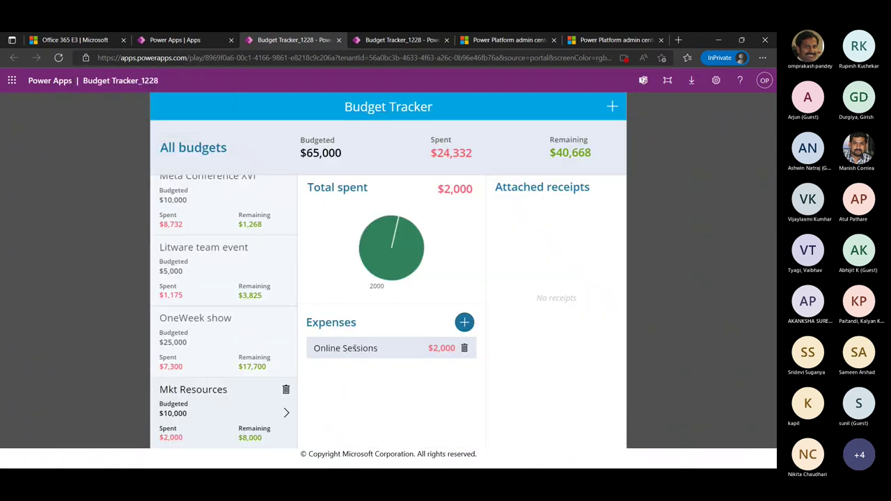
Step: Save a second Mkt Resources expense named Customer Connect with amount 3000 and category Food
click(464, 322)
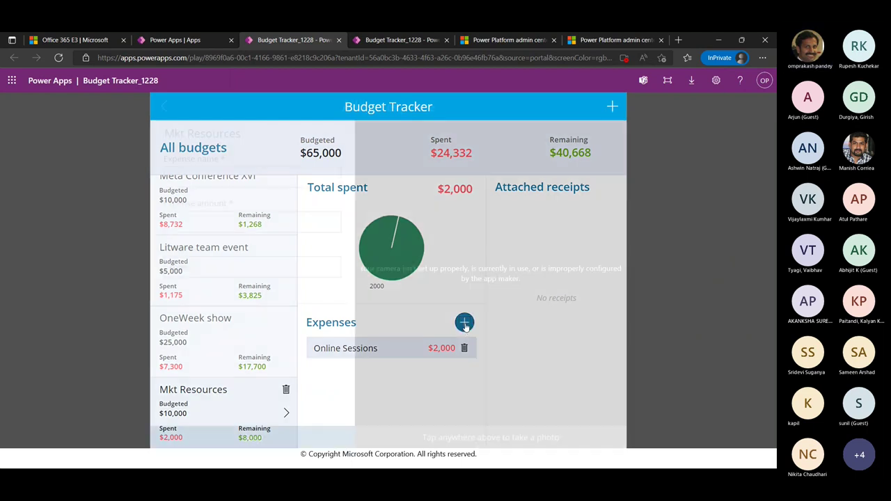
click(245, 174)
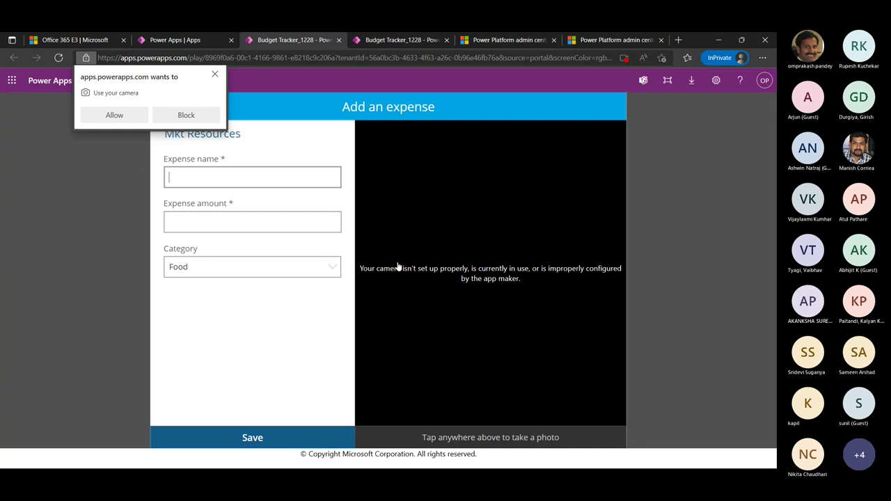
text(Customer Connect)
click(310, 222)
text(3000)
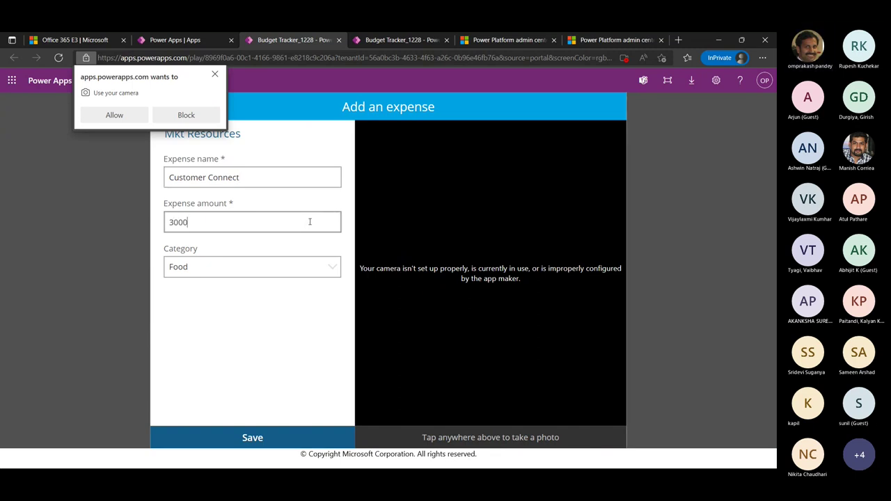
click(240, 269)
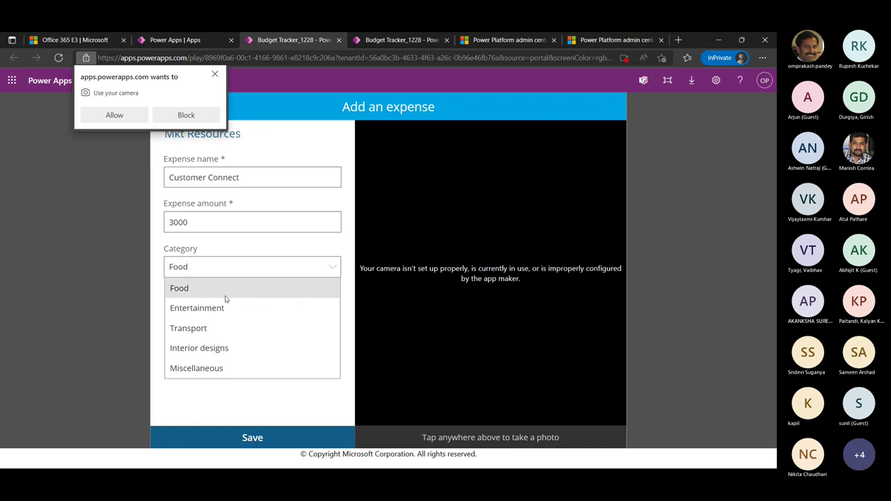
click(216, 293)
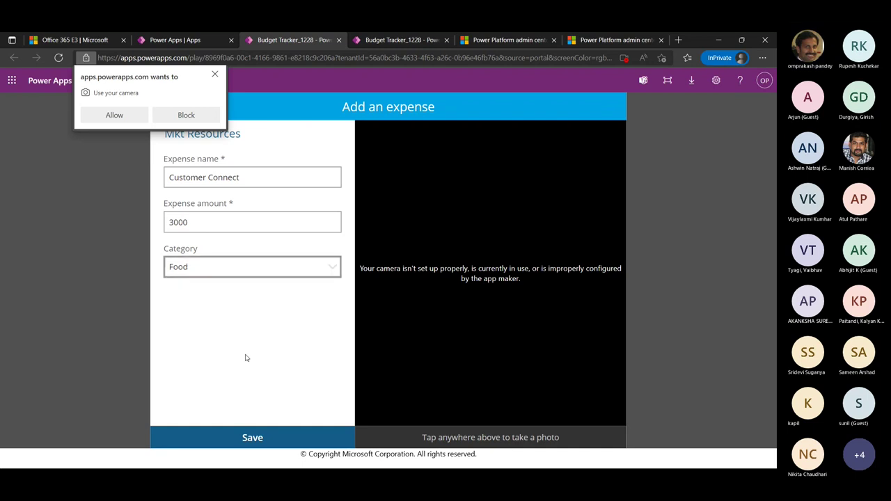
click(278, 442)
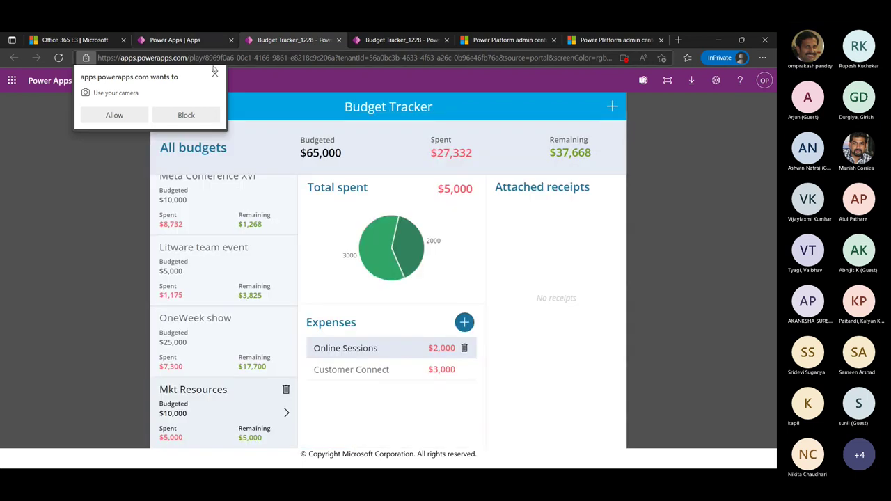
Step: Dismiss the camera request and close the running Budget Tracker_1228 tab to return to the Apps list
click(215, 74)
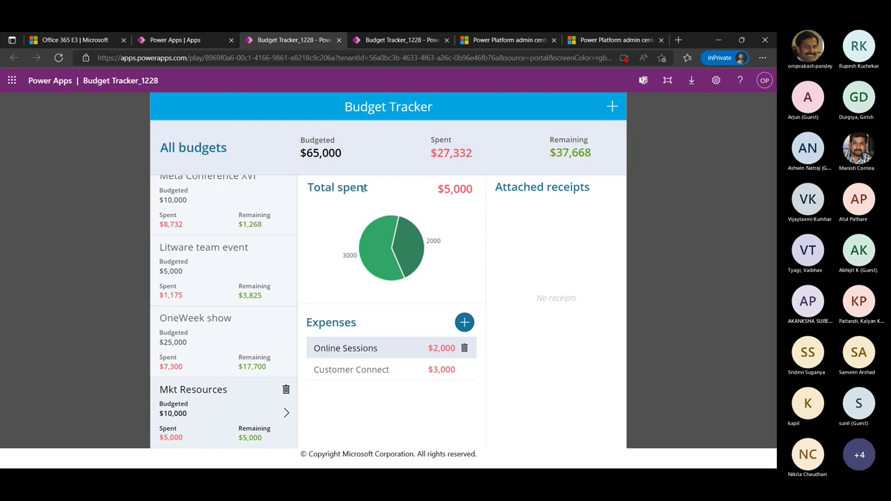
scroll(221, 311, up, 3)
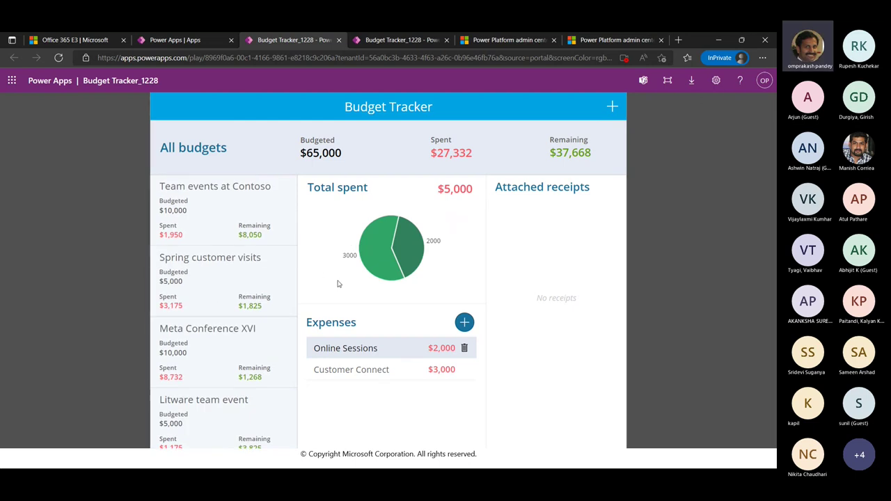
click(340, 41)
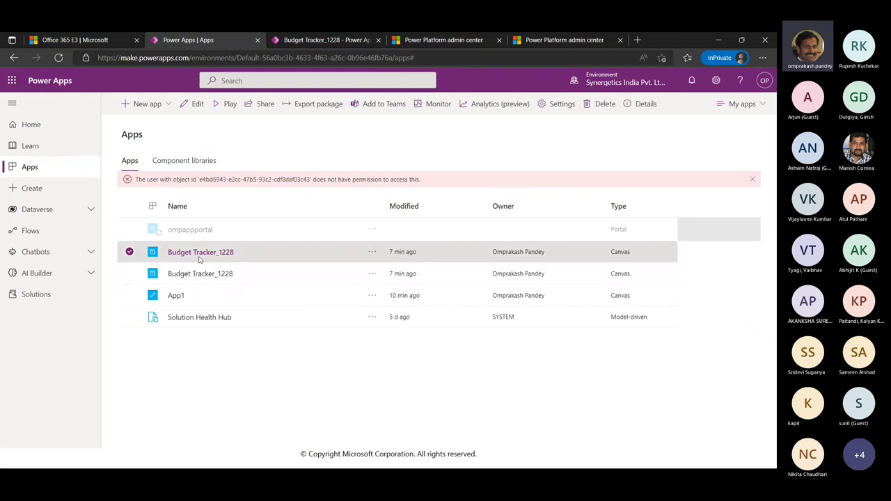
Step: Open Budget Tracker_1228 for editing by overriding the locked session, accepting India as the region, closing its other tab and skipping the welcome dialog
click(198, 105)
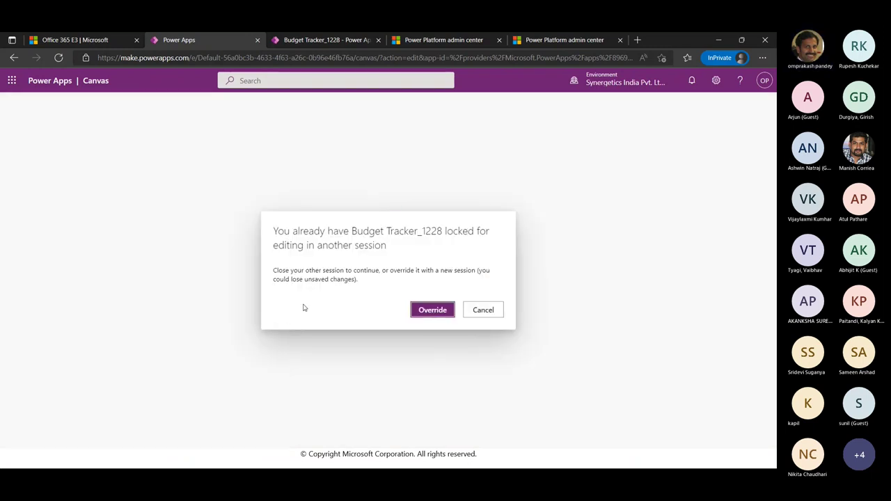
click(441, 314)
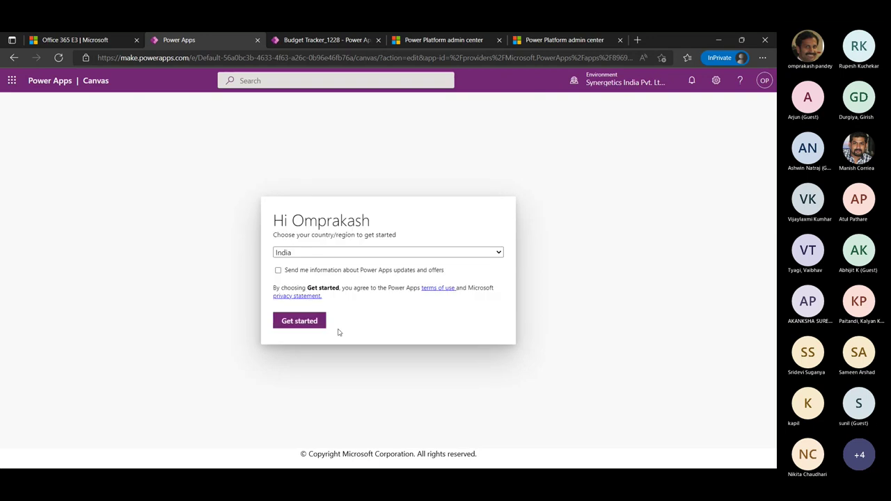
click(313, 324)
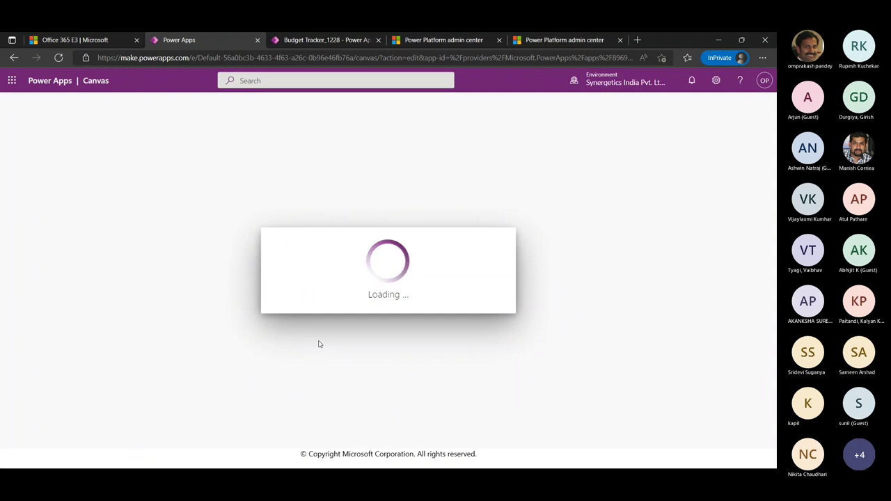
click(380, 41)
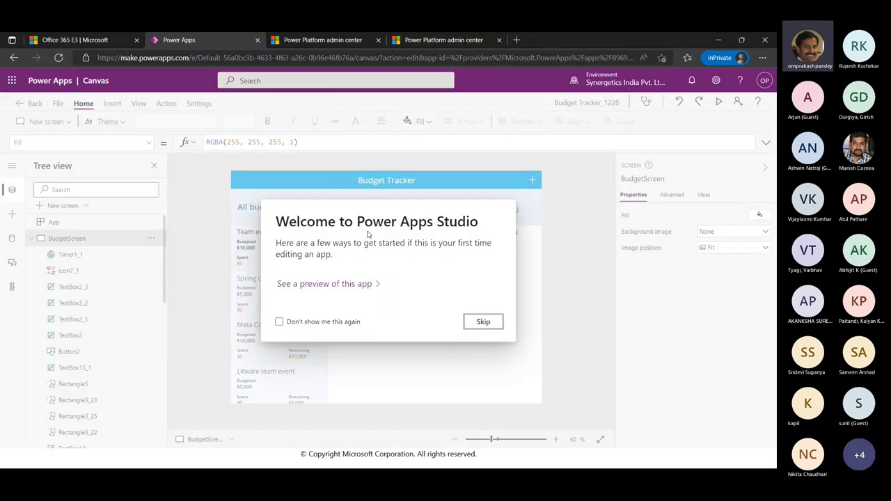
click(489, 326)
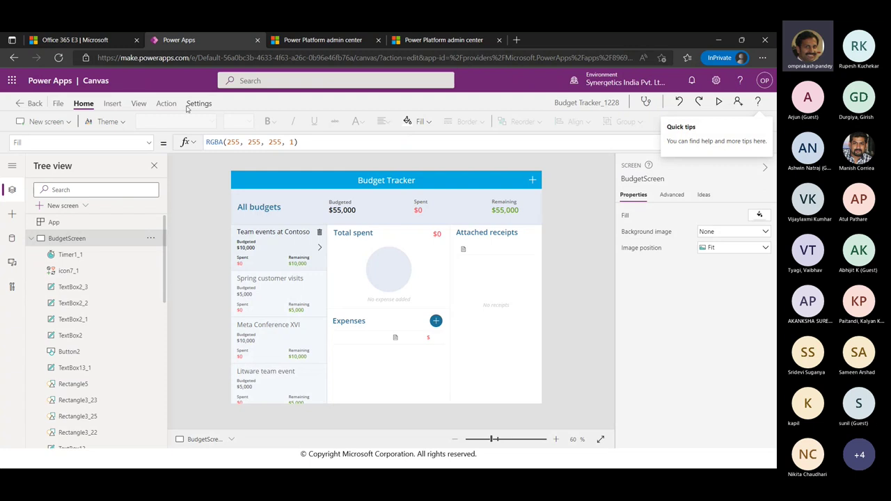
Step: Look through the new screen templates available for the Budget Tracker app, from the blank layout to the print layouts
click(115, 105)
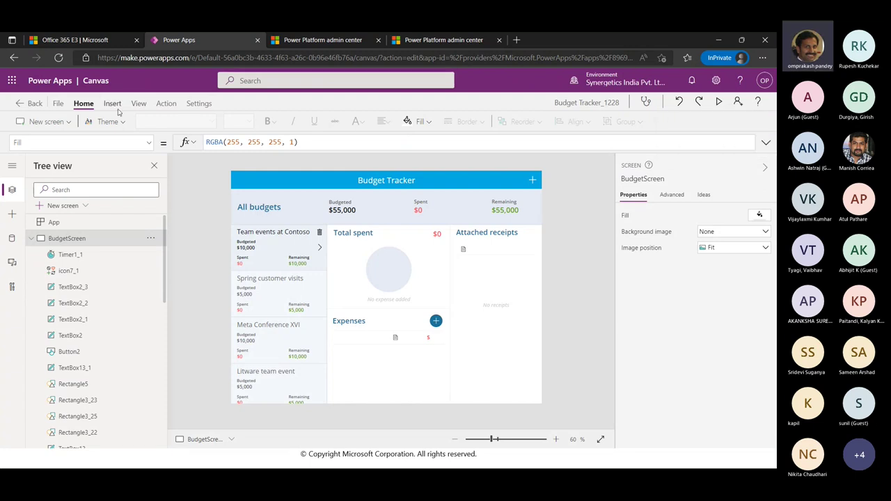
click(68, 122)
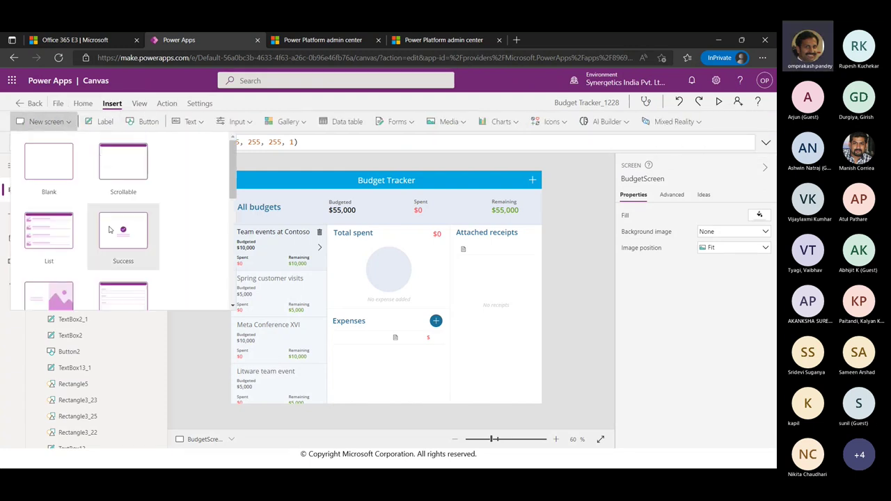
scroll(109, 230, down, 5)
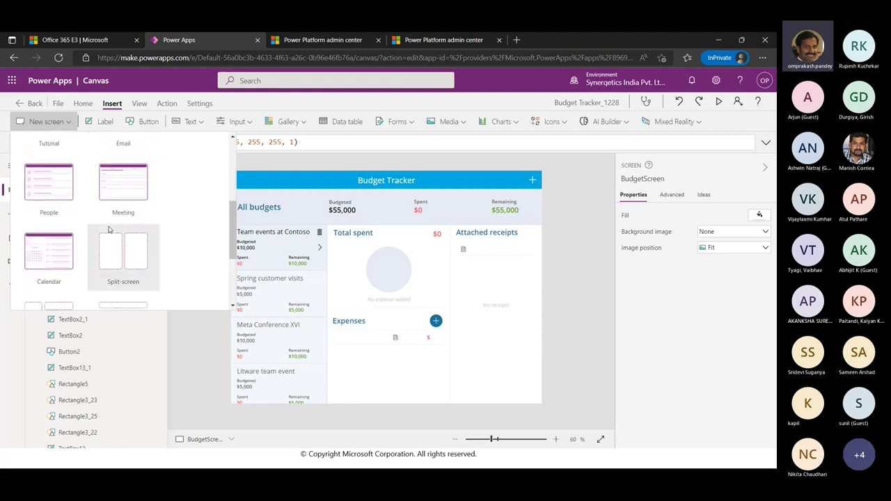
scroll(109, 230, down, 4)
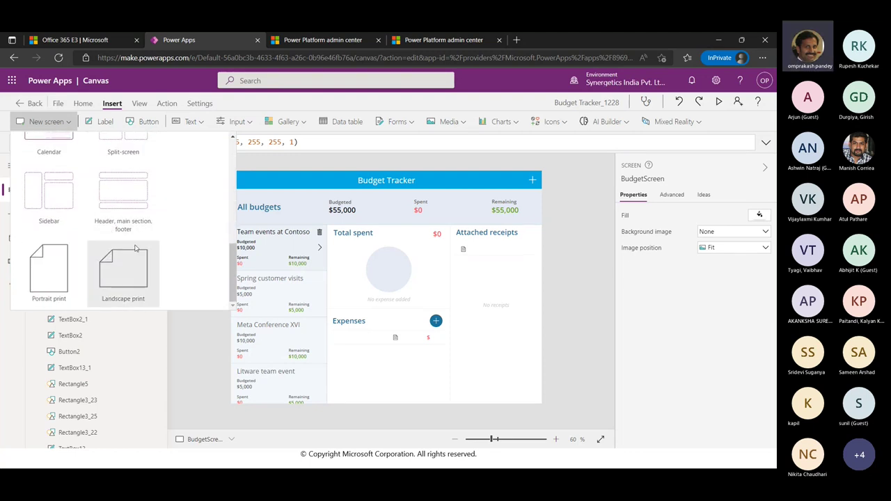
scroll(135, 247, up, 3)
scroll(136, 248, up, 3)
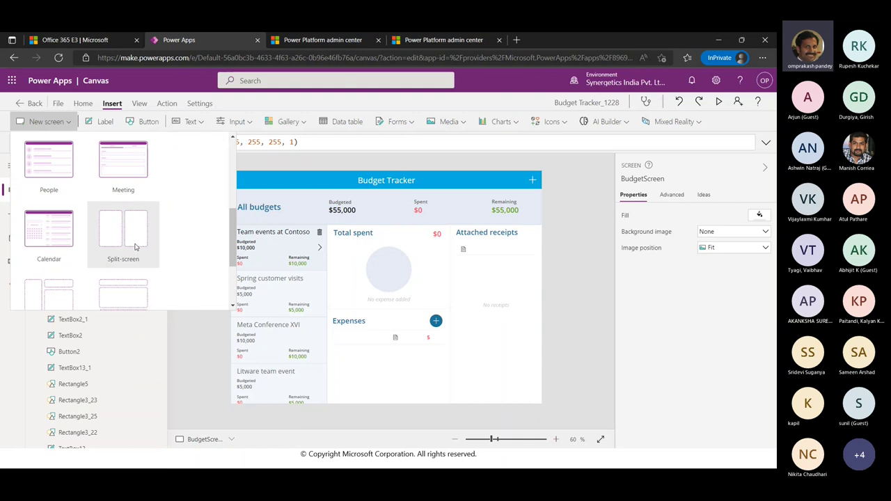
scroll(136, 247, up, 2)
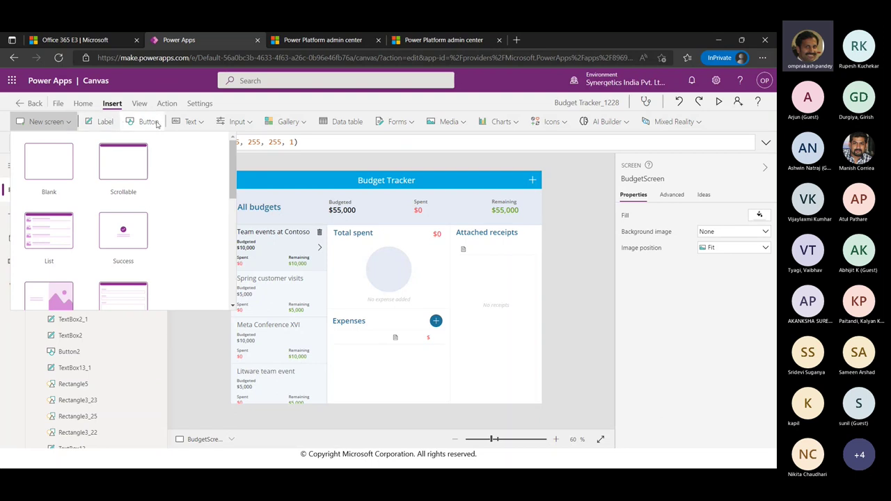
Step: Examine the text, input, gallery and form controls that can be inserted into BudgetScreen
click(201, 123)
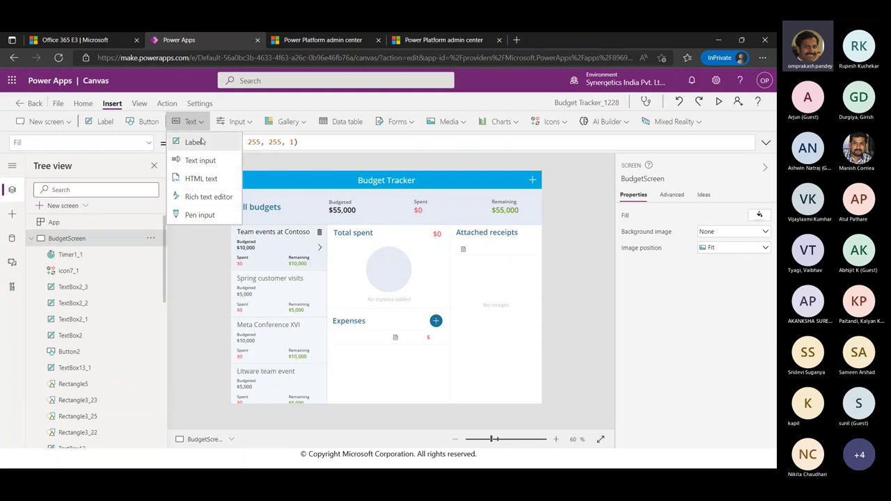
click(252, 124)
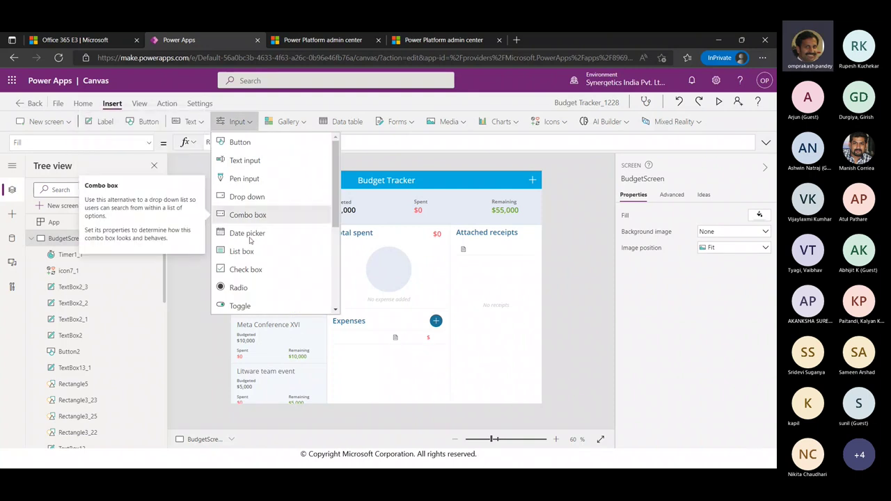
scroll(250, 240, down, 3)
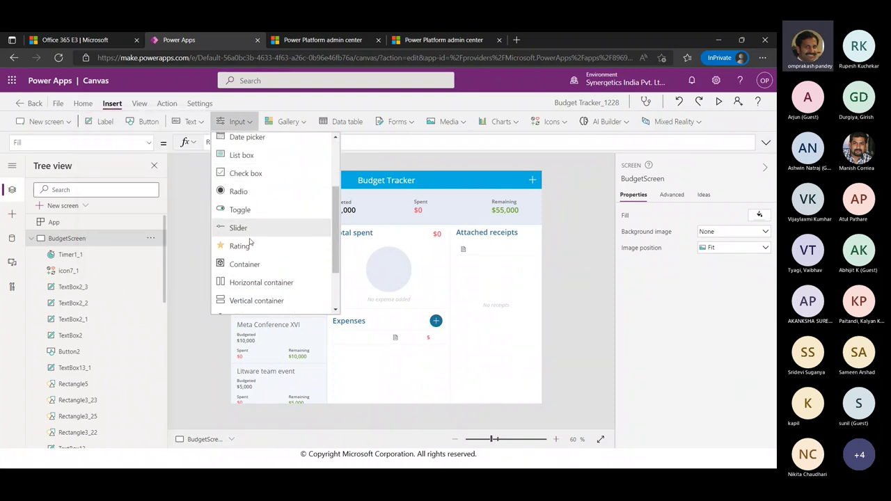
scroll(250, 242, down, 2)
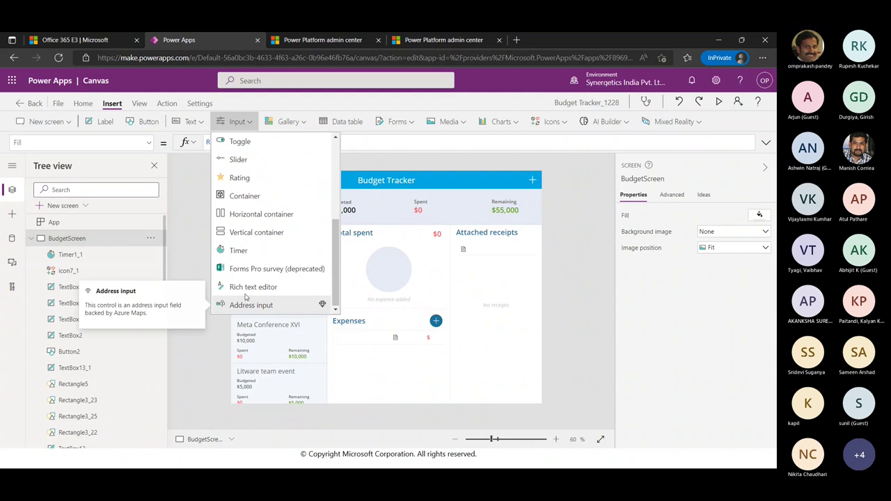
scroll(251, 275, up, 5)
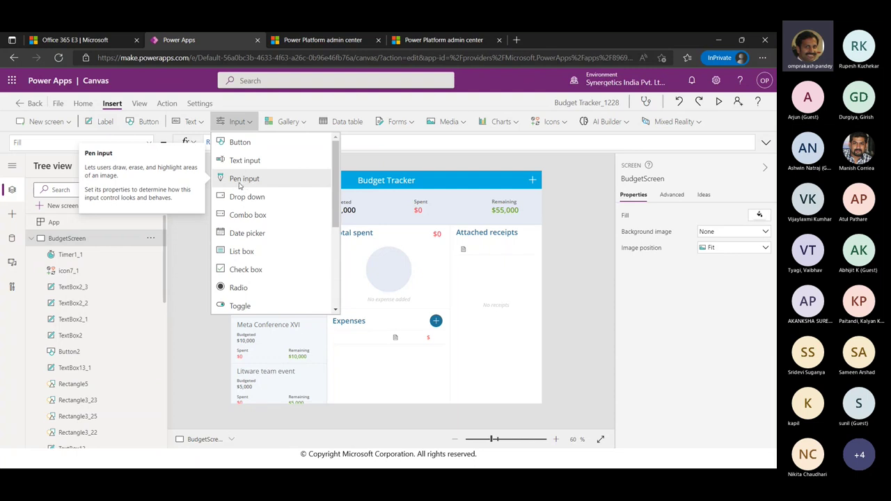
click(298, 123)
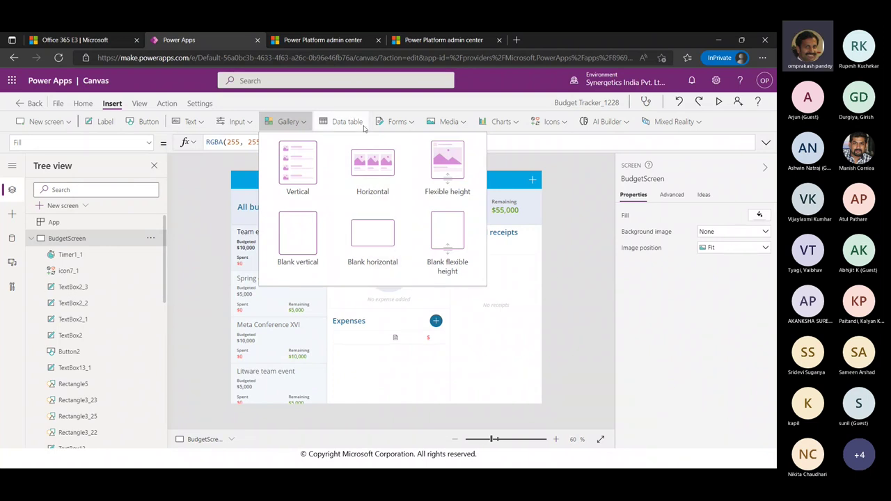
click(411, 123)
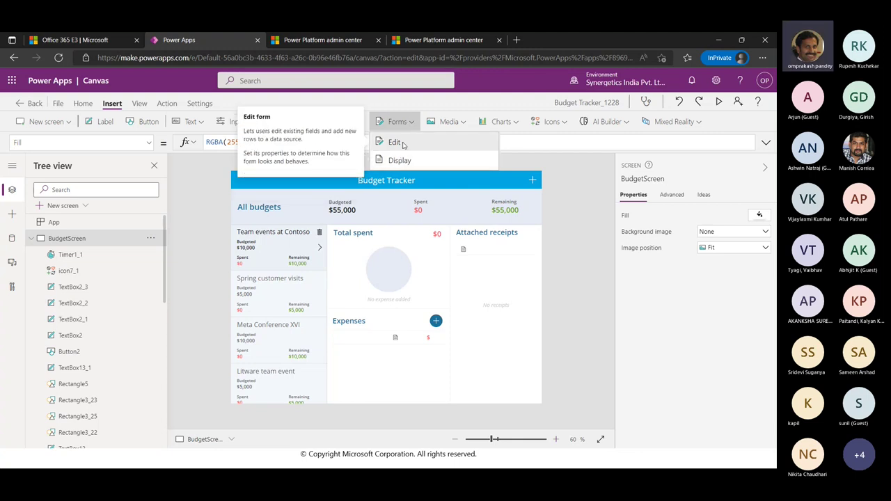
Step: Examine the media controls and chart types that can be inserted into the Budget Tracker app
click(451, 122)
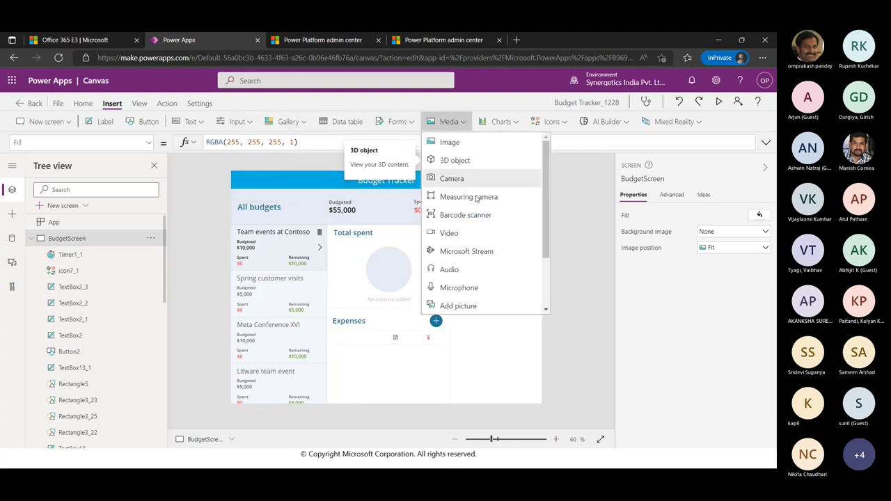
scroll(463, 266, down, 3)
scroll(463, 266, up, 3)
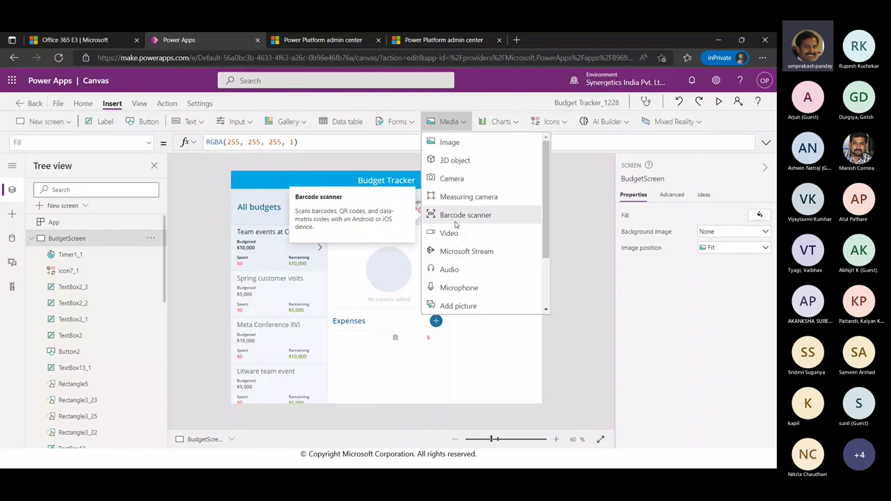
scroll(456, 230, down, 3)
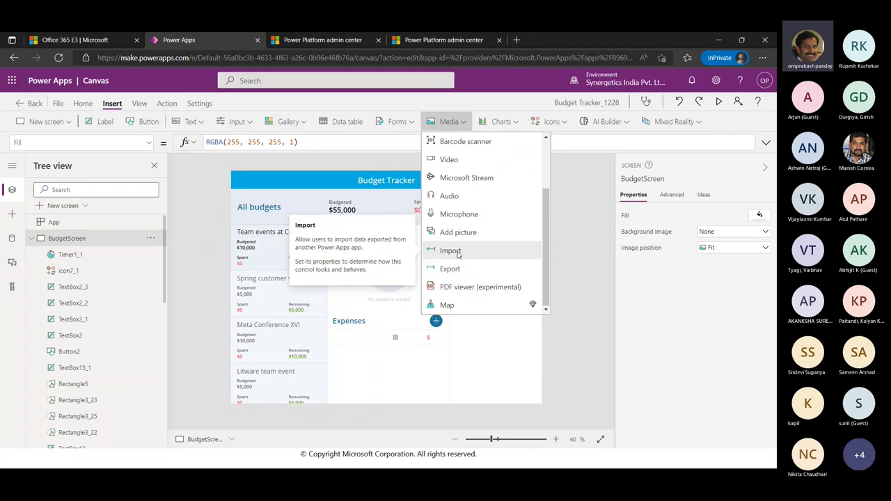
click(516, 122)
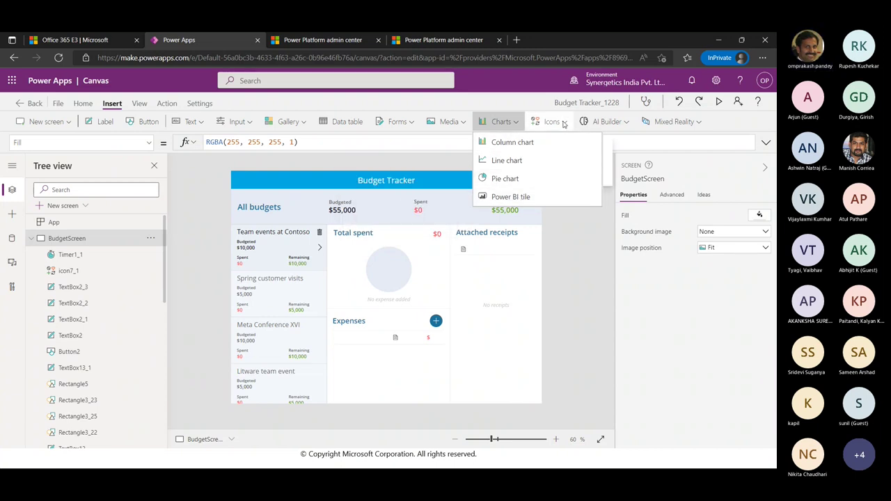
Step: Browse the list of icons that can be inserted into the app screen, returning to its beginning
click(564, 123)
scroll(609, 278, down, 2)
scroll(609, 278, down, 5)
scroll(609, 279, down, 5)
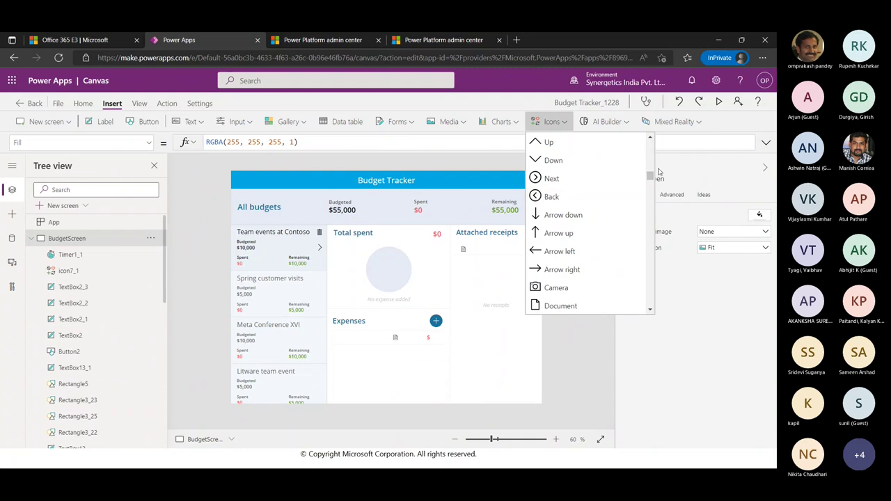
drag(649, 175, 653, 143)
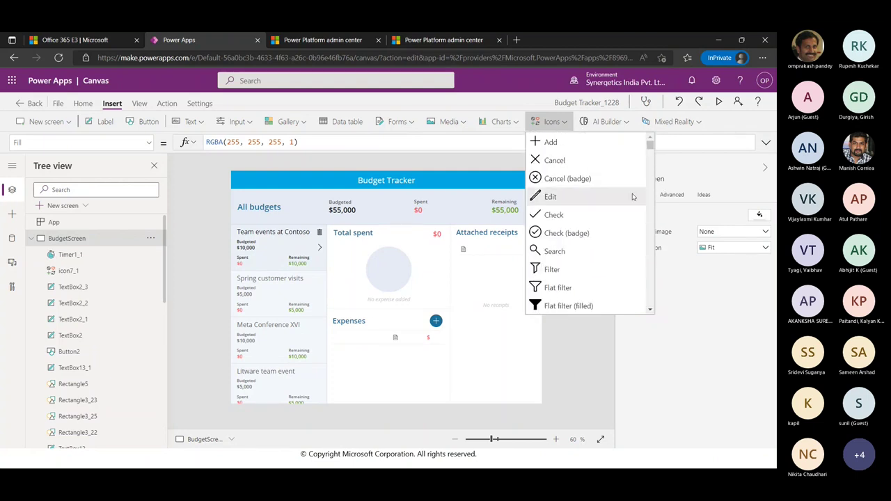
Step: Examine the Mixed Reality and AI Builder controls available for insertion, without adding any
click(672, 122)
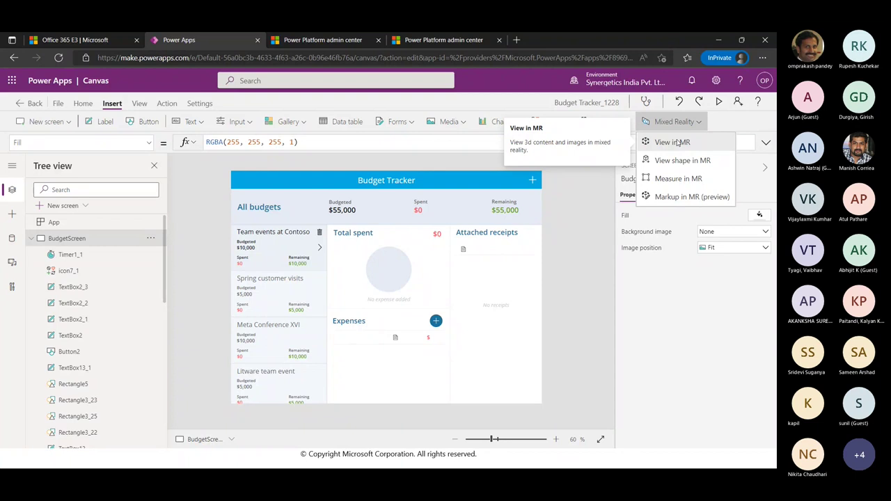
click(701, 399)
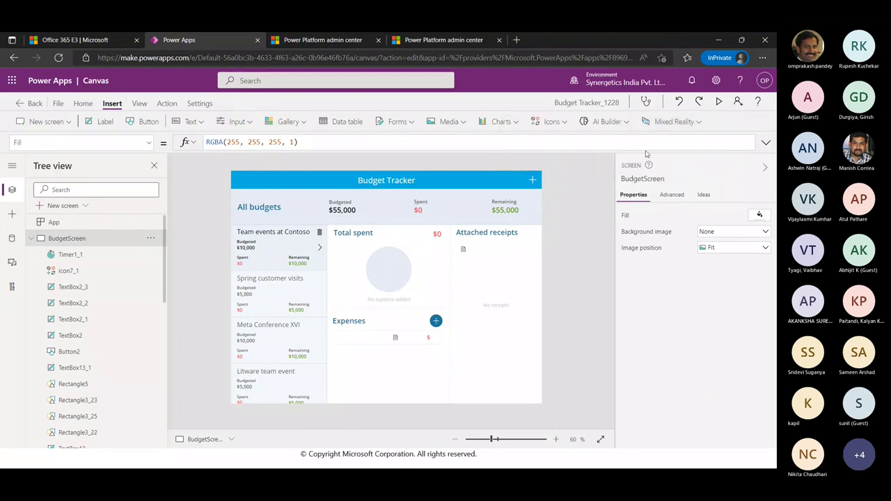
click(626, 123)
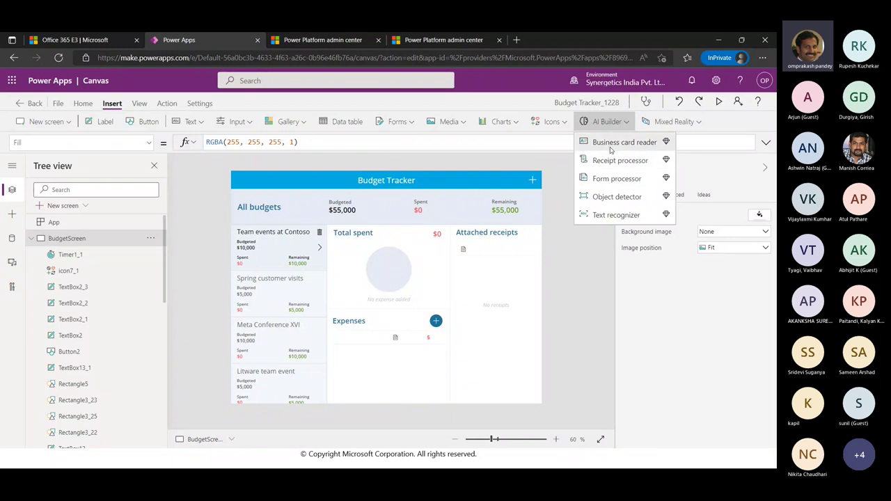
click(652, 331)
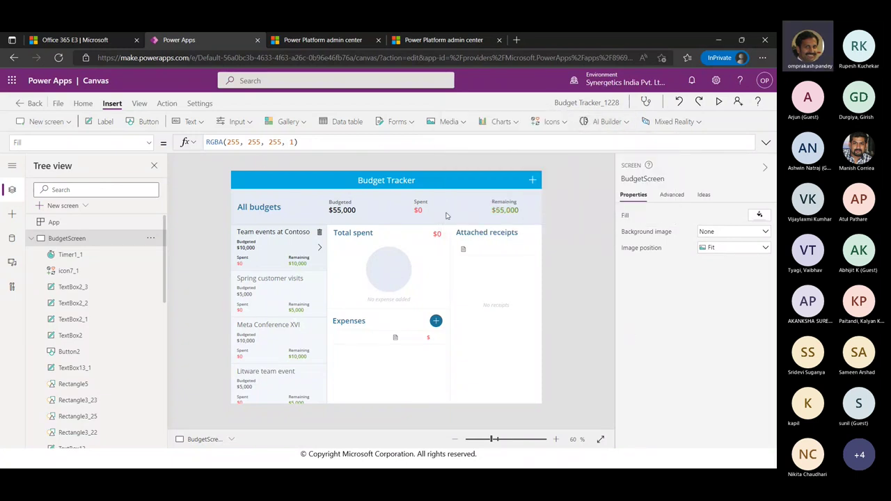
Step: View the version history of the Budget Tracker_1228 app and return to its save page
click(59, 105)
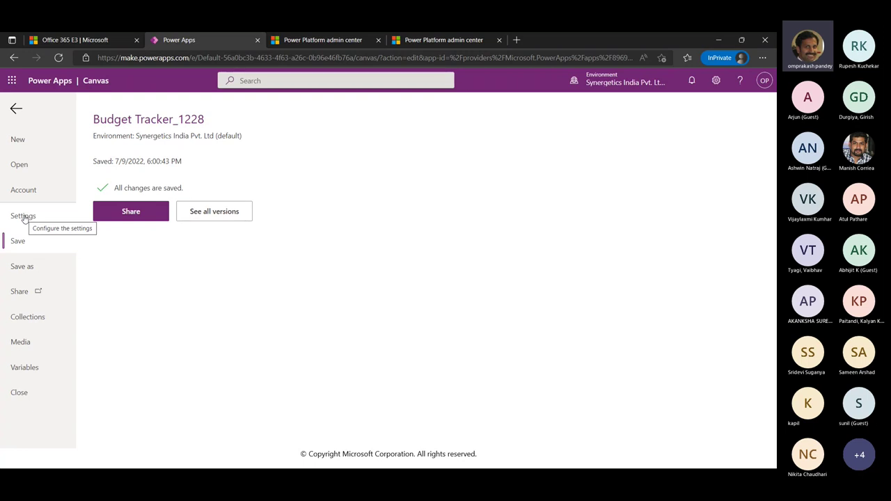
click(219, 213)
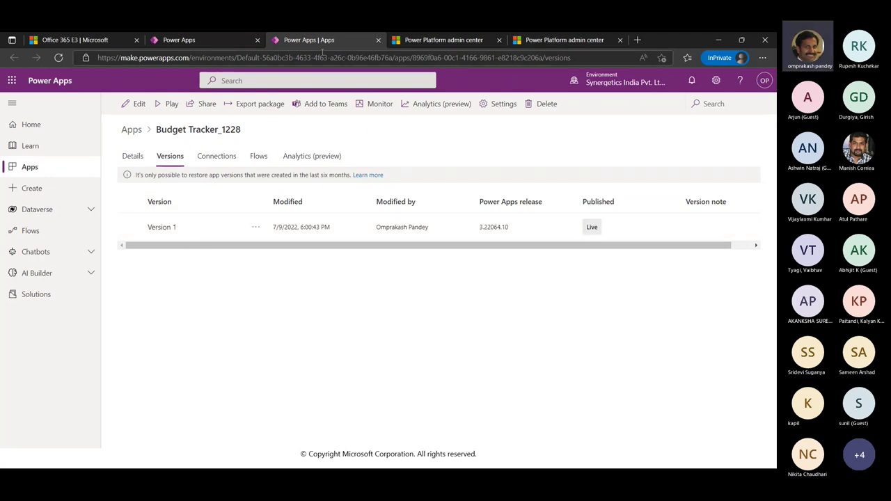
click(378, 39)
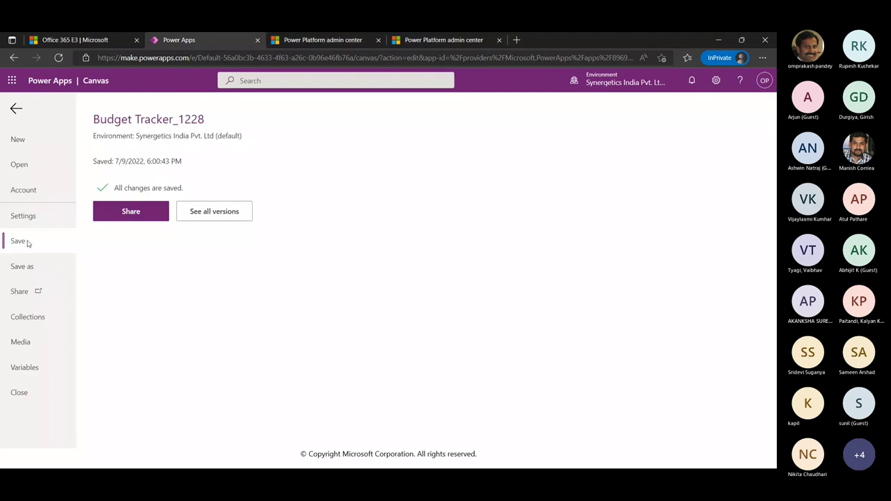
Step: Review the app's general settings, from name and icon to auto save and data row limit, and close them
click(23, 216)
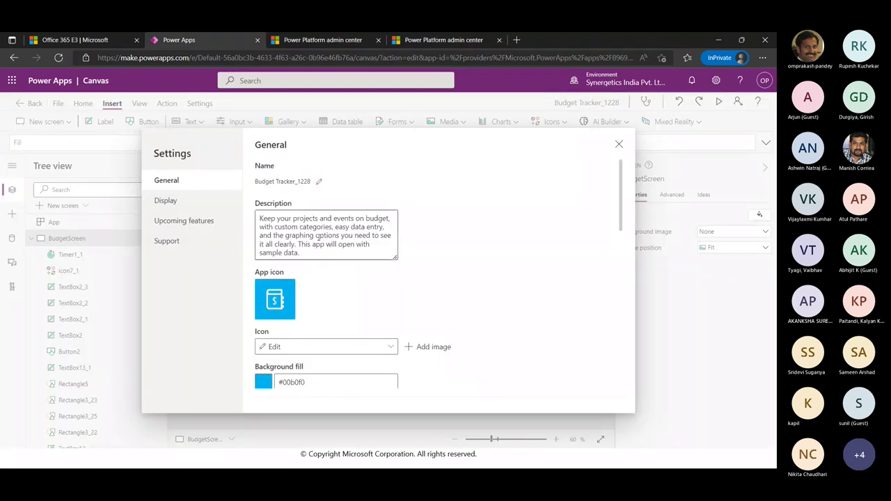
scroll(356, 327, down, 1)
scroll(360, 325, down, 10)
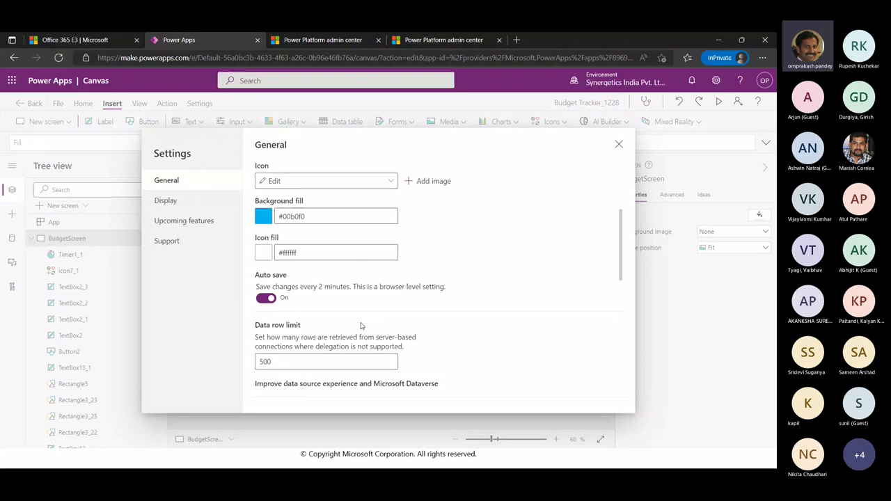
scroll(360, 325, down, 3)
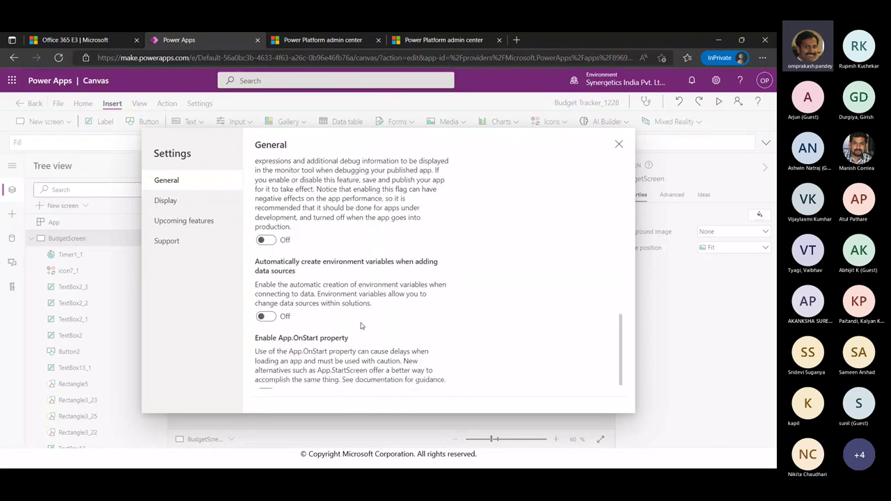
click(619, 144)
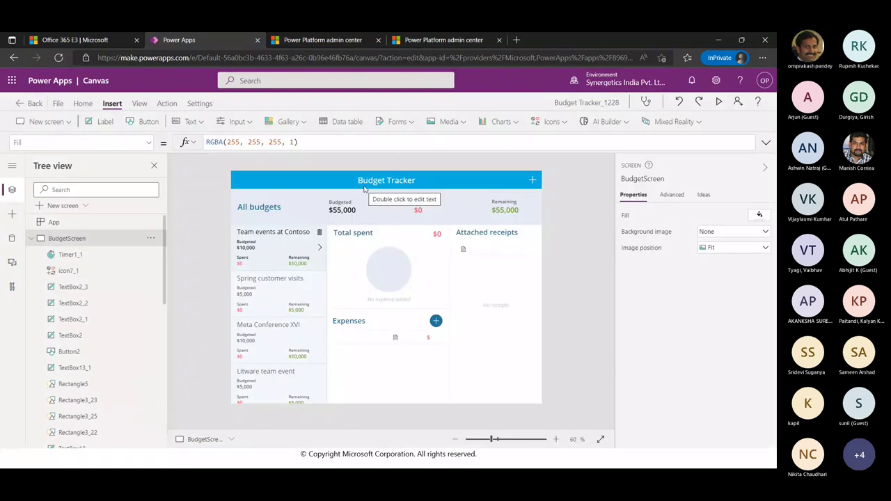
Step: View the app's Save as options and its sharing page, and close the sharing page
click(59, 105)
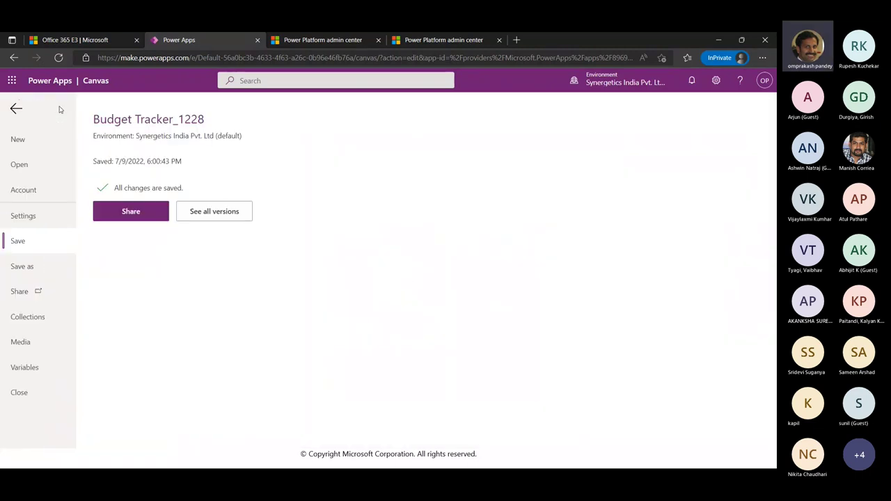
click(21, 266)
click(21, 292)
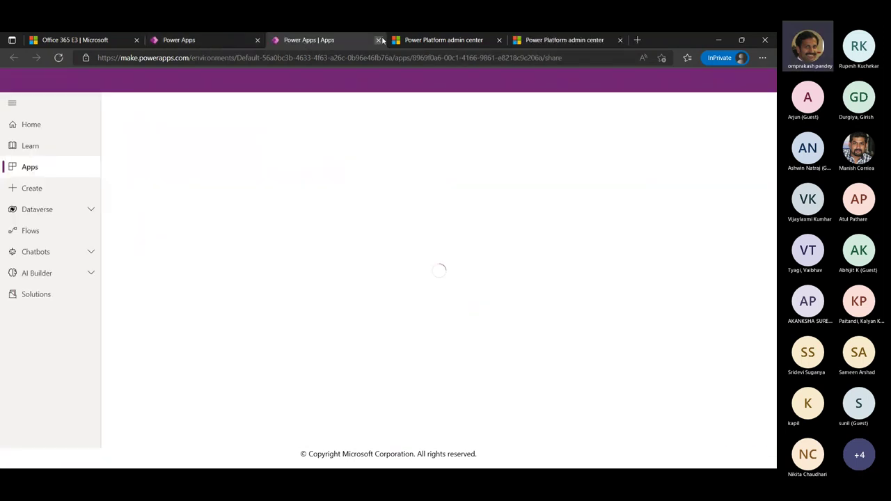
click(380, 40)
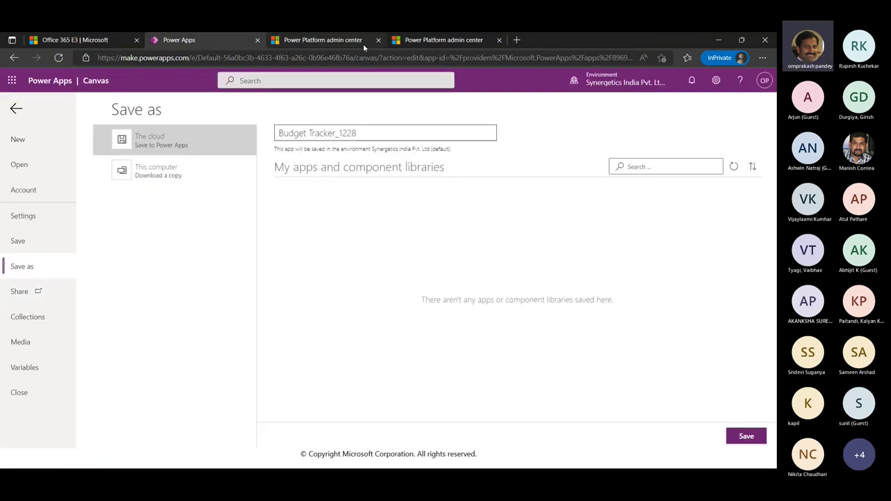
Step: Examine the app's media library and the advanced Monitor and Tests tools
click(24, 343)
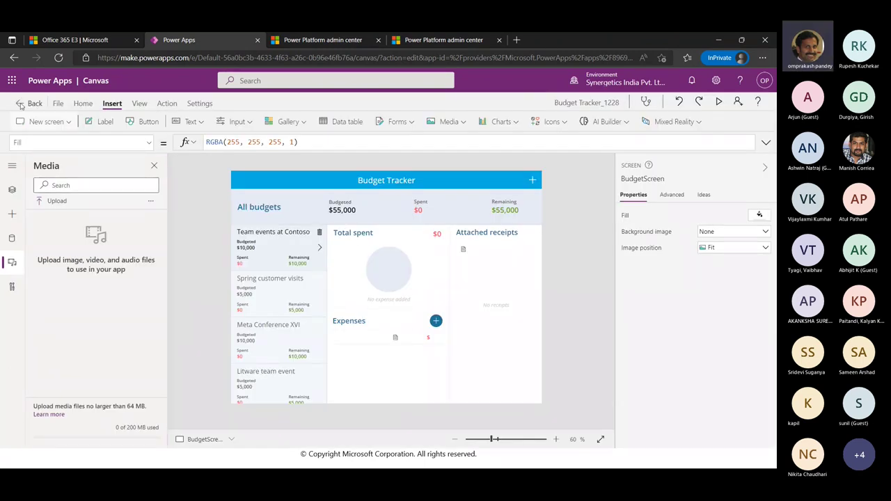
click(60, 103)
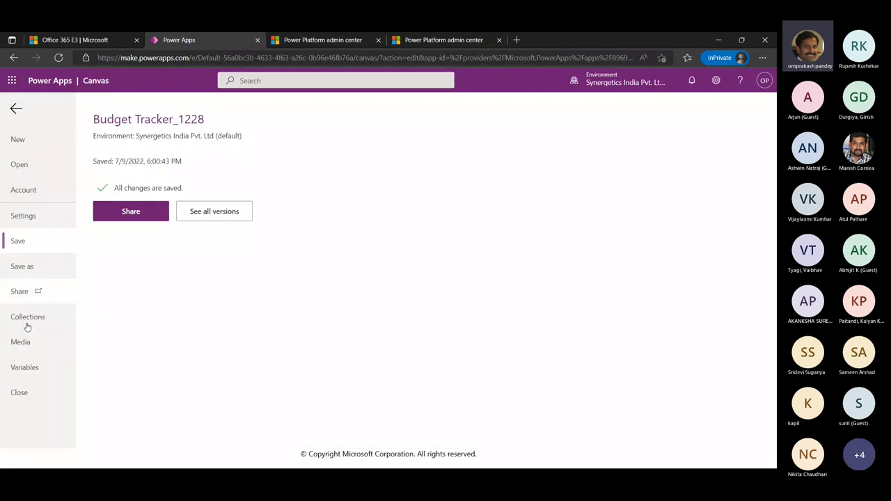
click(24, 341)
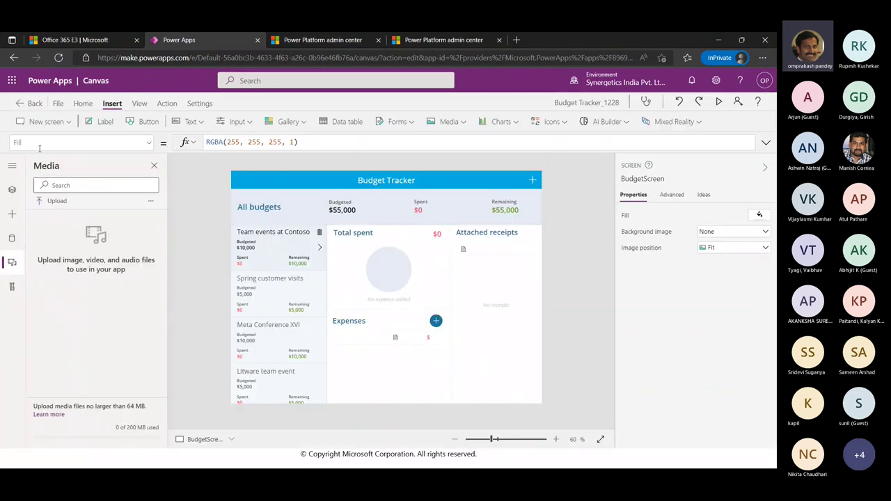
click(12, 287)
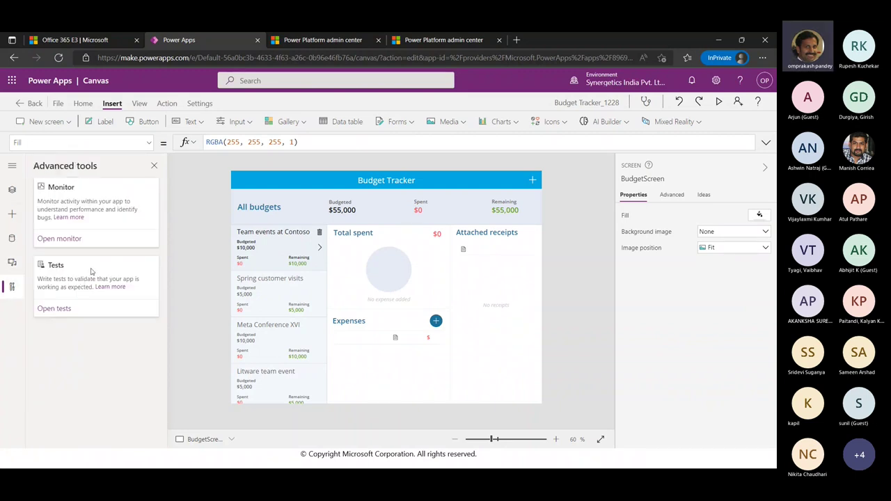
click(66, 309)
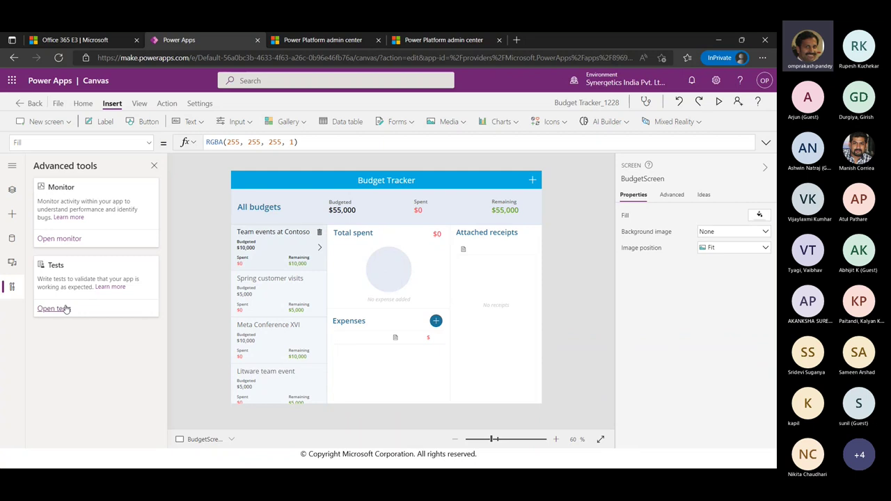
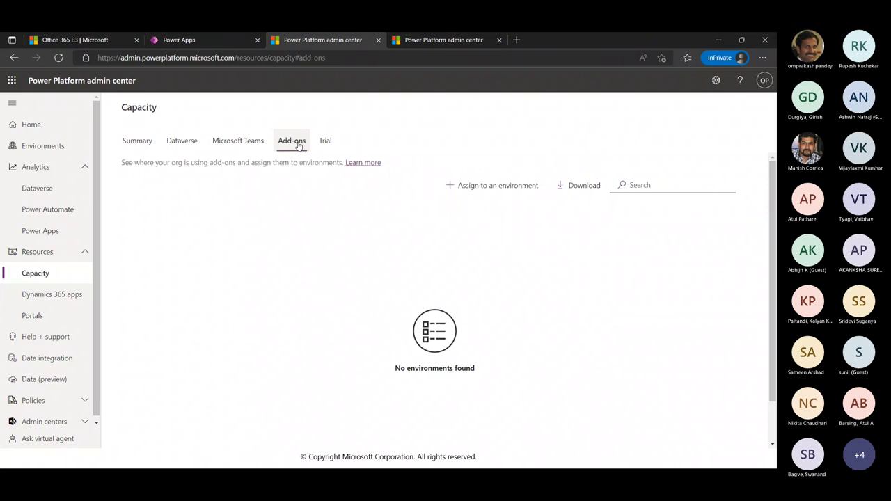
Step: In the Power Platform admin center, review Trial and Summary capacity, including storage usage by environment and add-ons
click(326, 142)
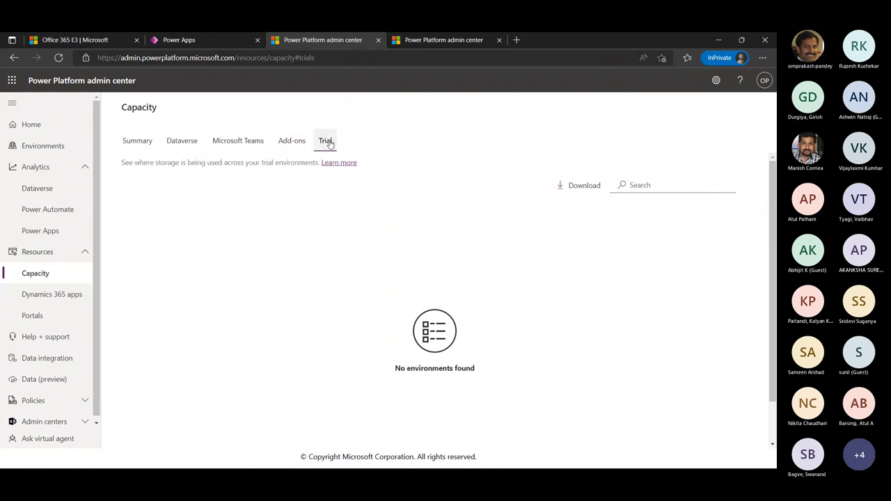
click(134, 142)
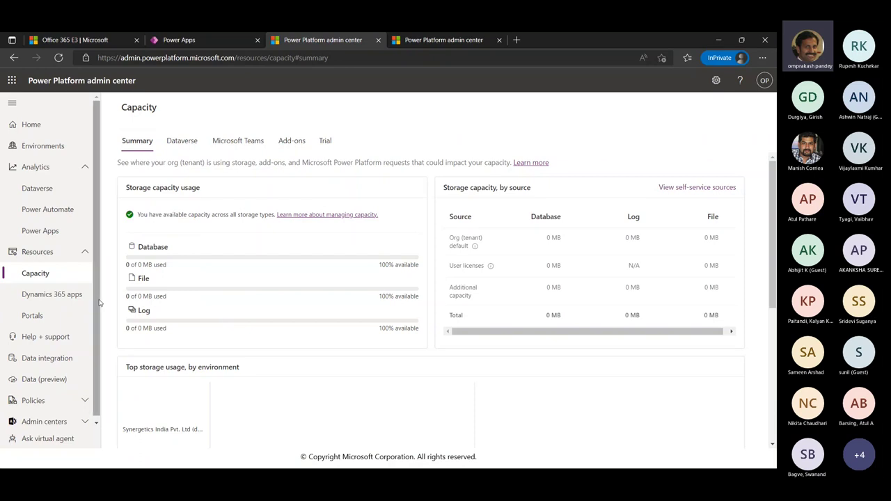
click(206, 61)
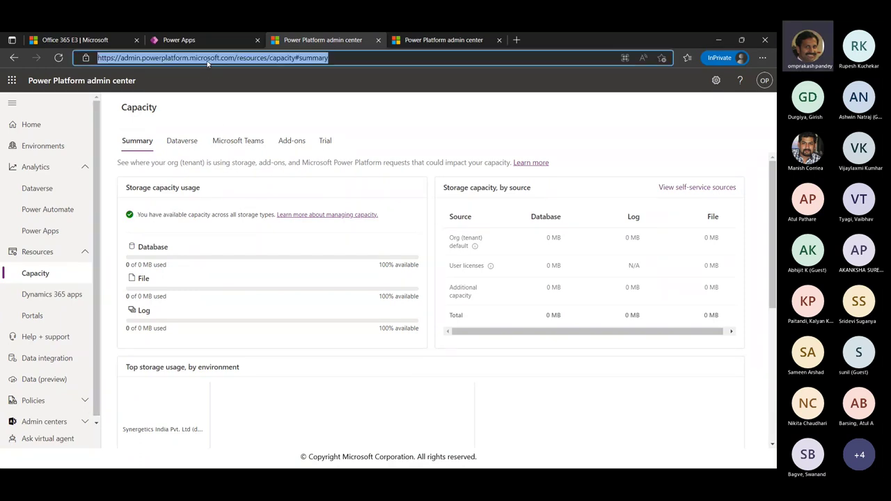
key(Return)
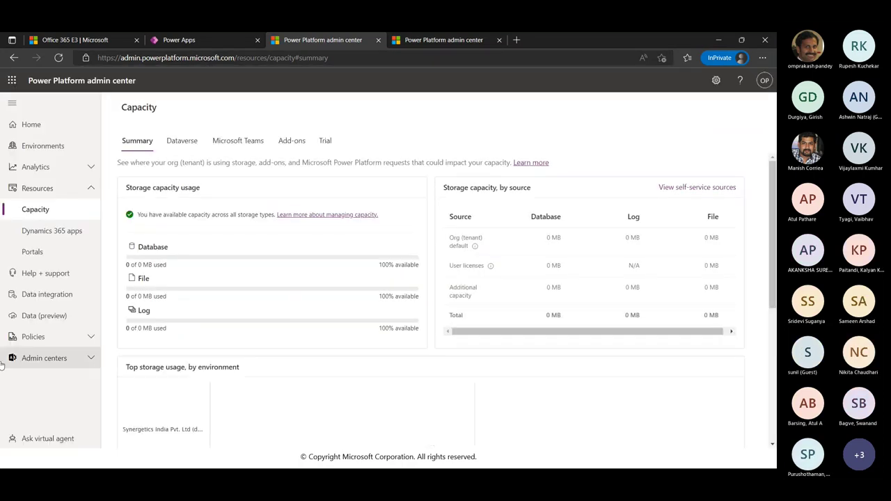
scroll(241, 421, down, 5)
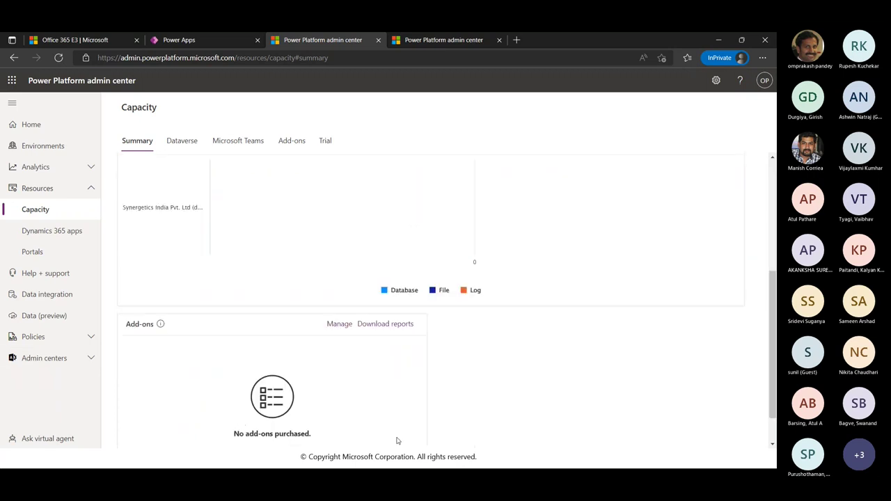
scroll(299, 334, up, 4)
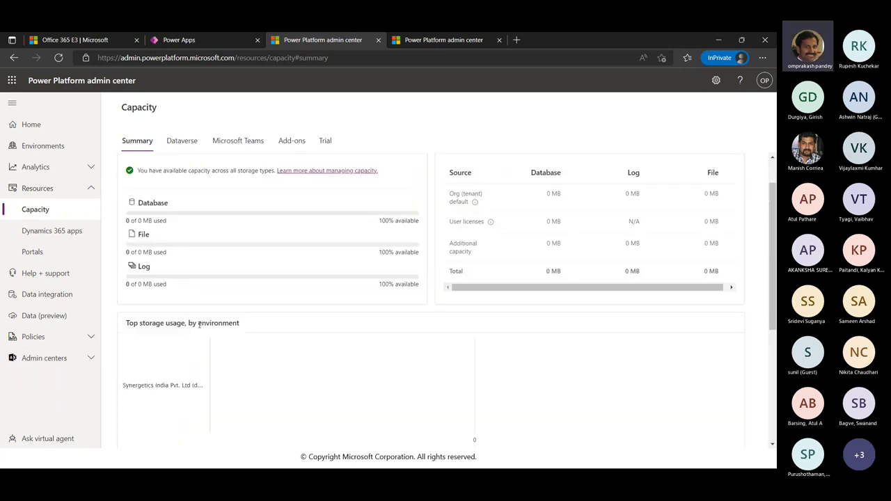
scroll(273, 341, down, 2)
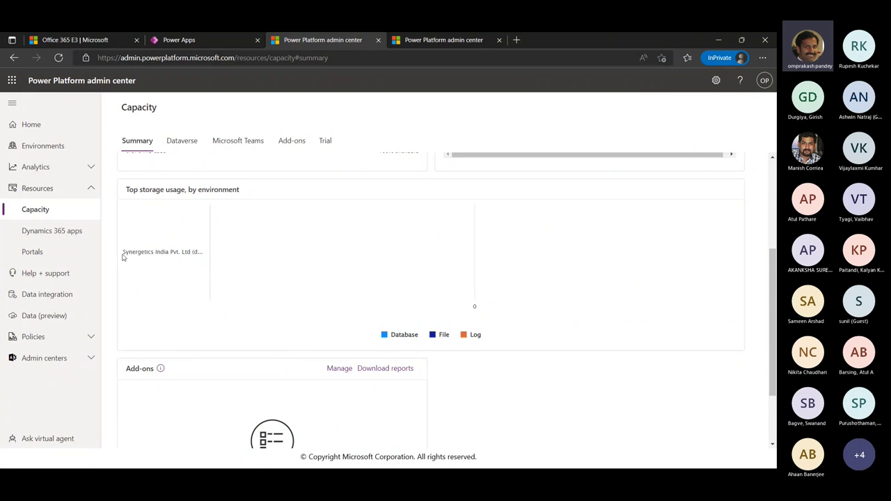
Step: View the portals across the environments and open the Data integration page
click(66, 251)
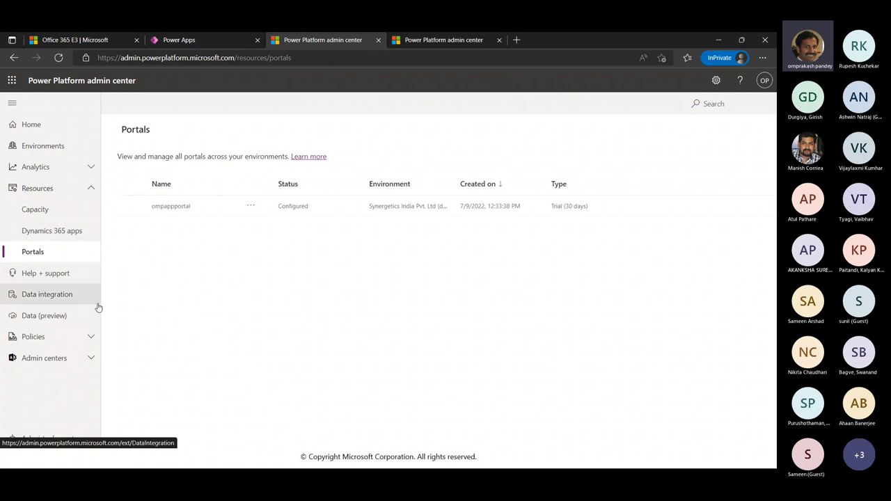
click(49, 296)
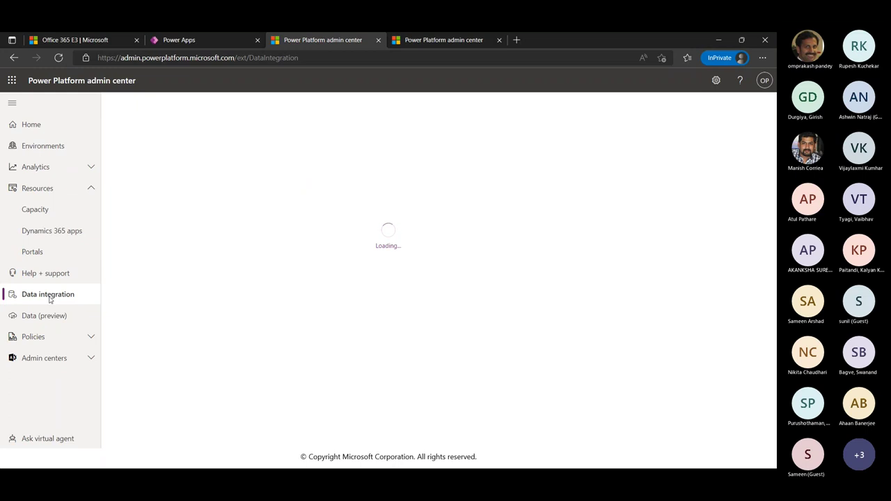
Step: Expand the Policies group and review the recent project runs and project list on the Data integration page
click(52, 339)
scroll(42, 407, down, 1)
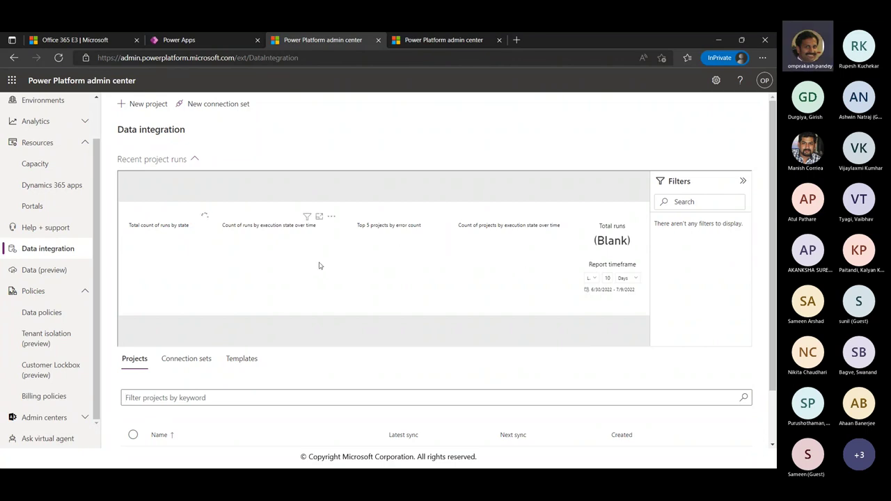
scroll(366, 298, down, 1)
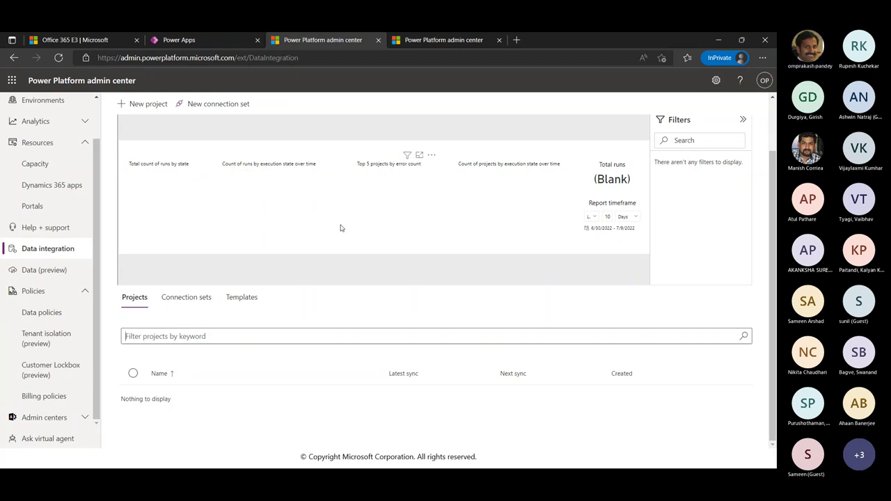
Step: Switch to the PowerPoint slide show to view the "Power Apps related technologies" slide, and return to the browser
key(alt+Tab)
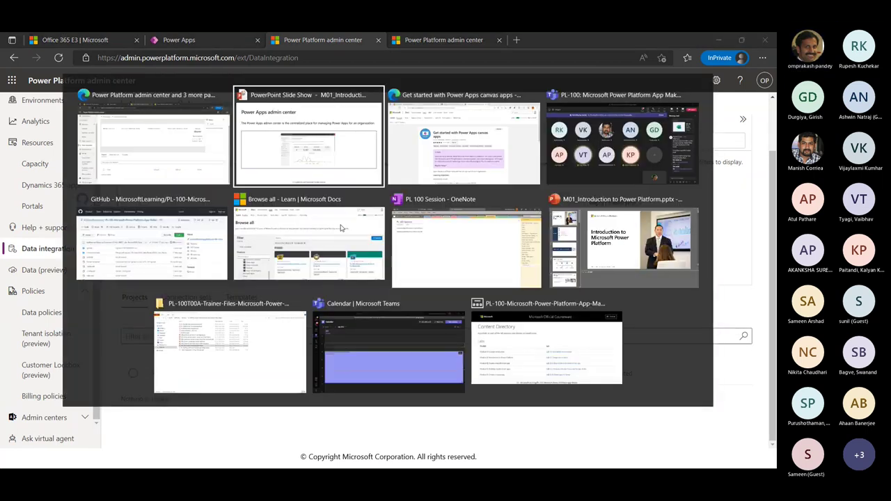
key(Right)
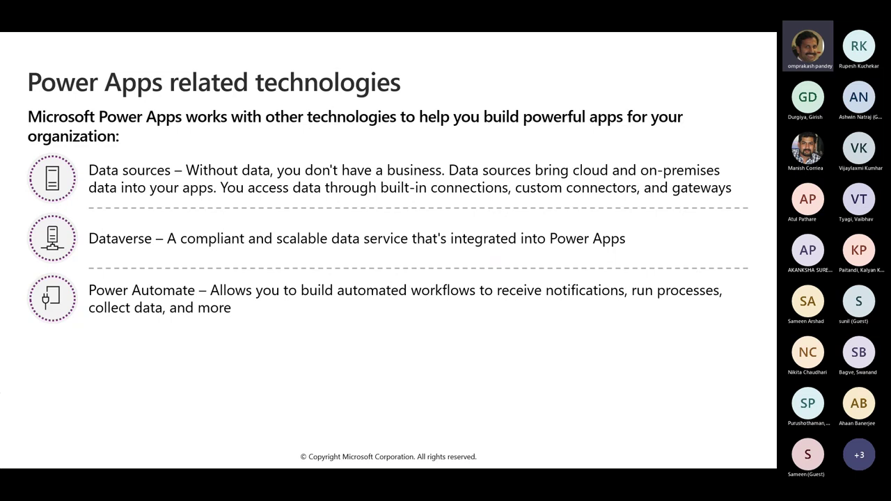
key(alt+Tab)
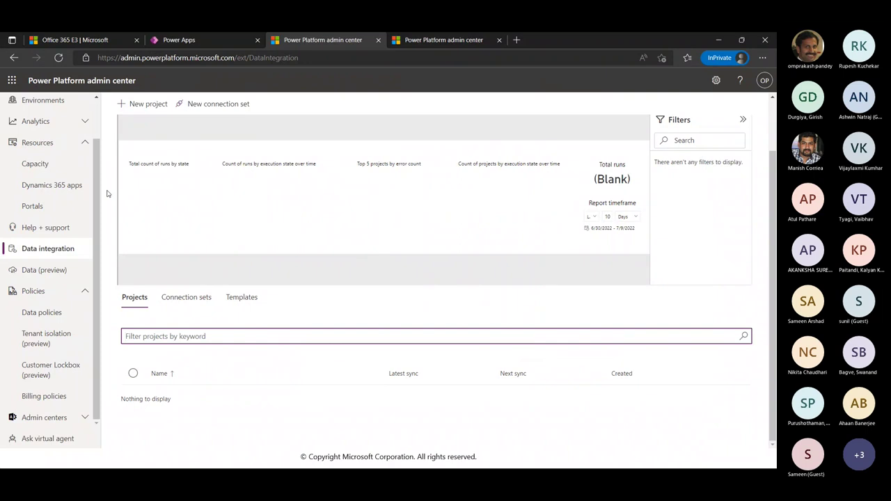
Step: Leave the Budget Tracker canvas editor without saving and load the Power Apps home page at make.powerapps.com
click(170, 41)
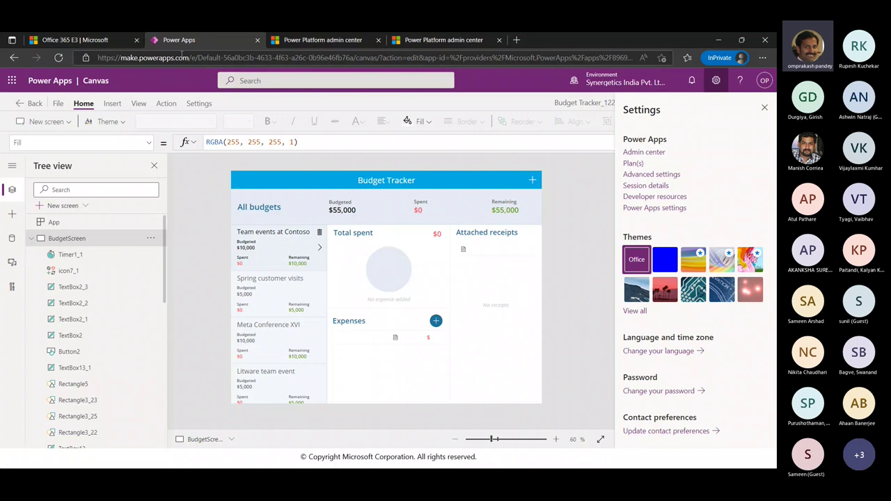
drag(191, 58, 279, 73)
key(BackSpace)
key(Return)
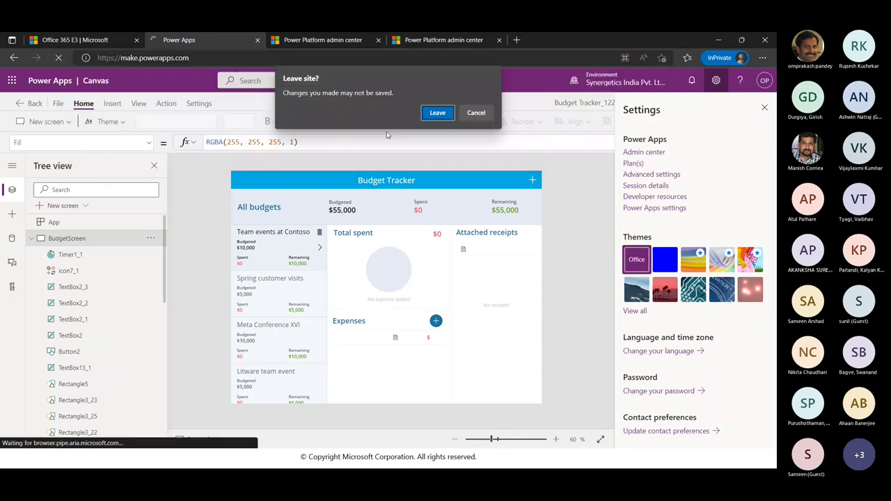
click(437, 112)
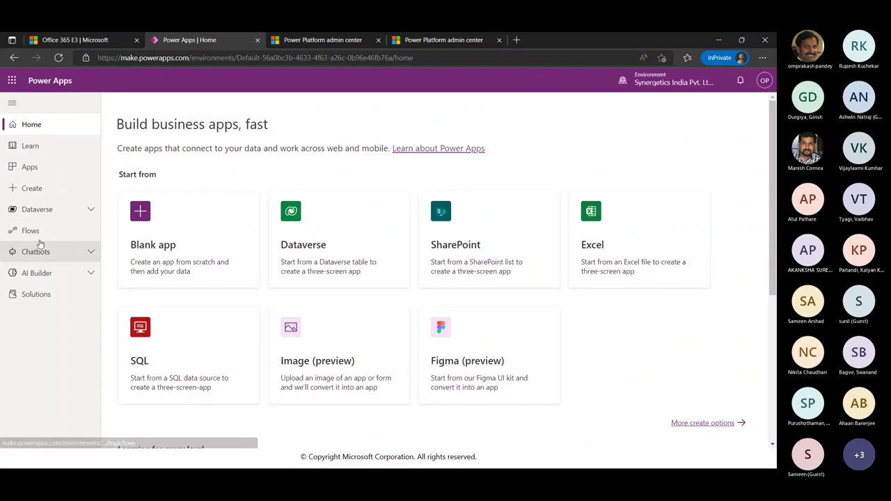
Step: Open the Flows page and view its cloud, desktop and business process flows
click(28, 233)
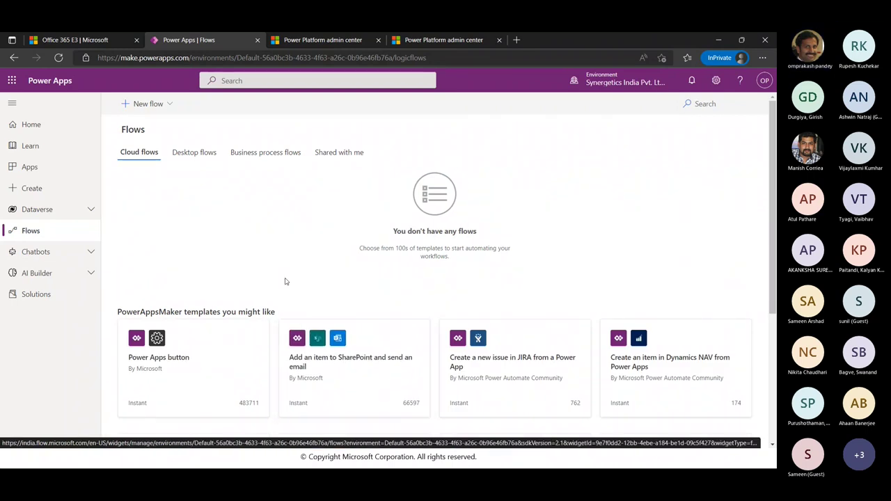
scroll(271, 216, down, 3)
scroll(270, 216, up, 3)
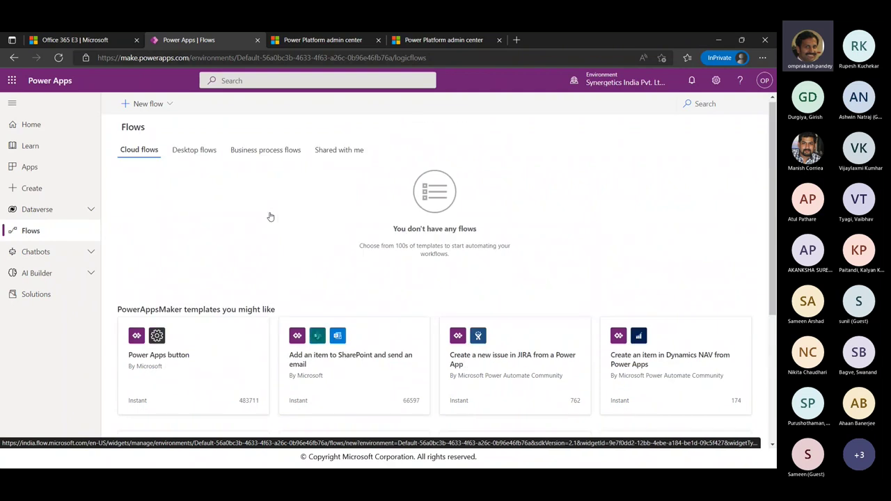
click(181, 158)
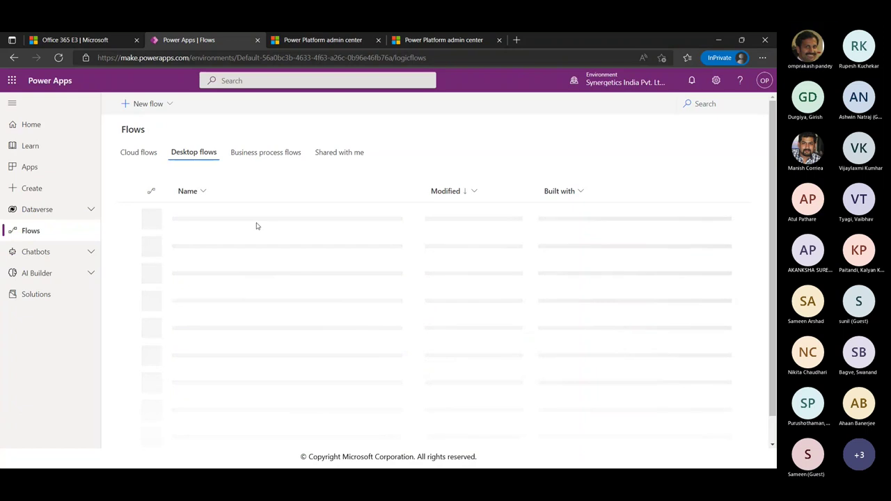
click(255, 155)
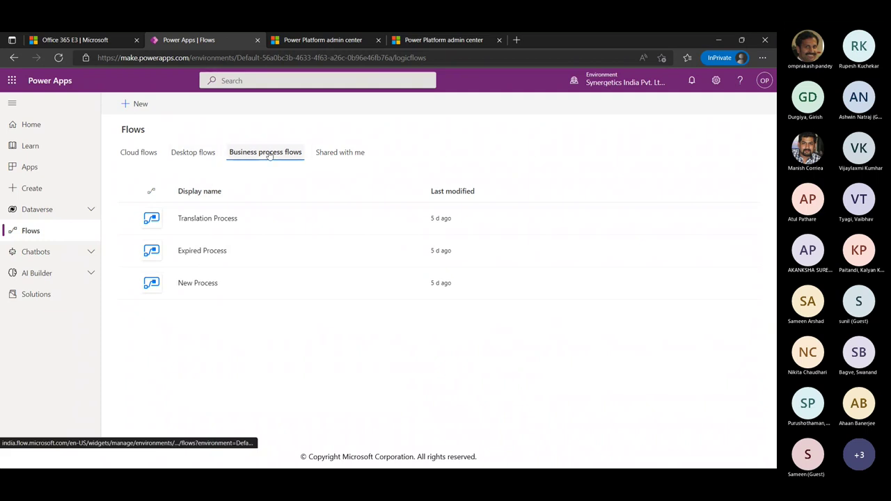
click(171, 153)
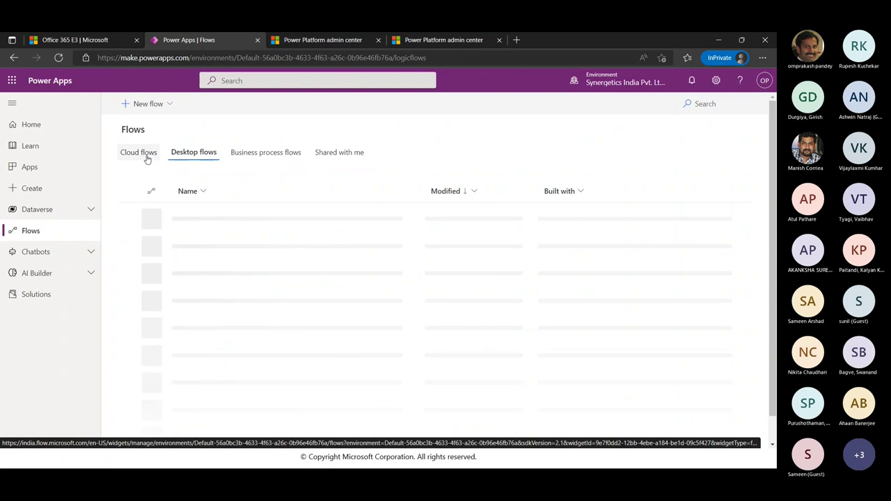
Step: Return to the cloud flows and look through the suggested PowerAppsMaker templates
click(146, 157)
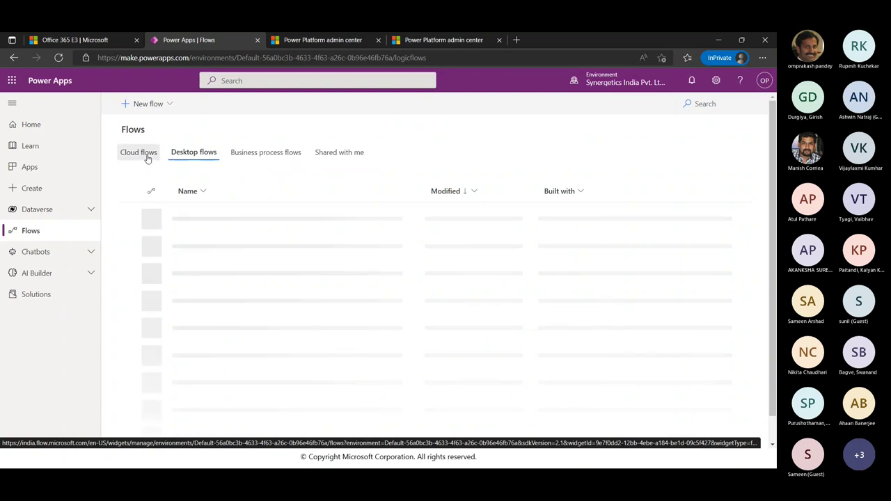
scroll(312, 377, down, 5)
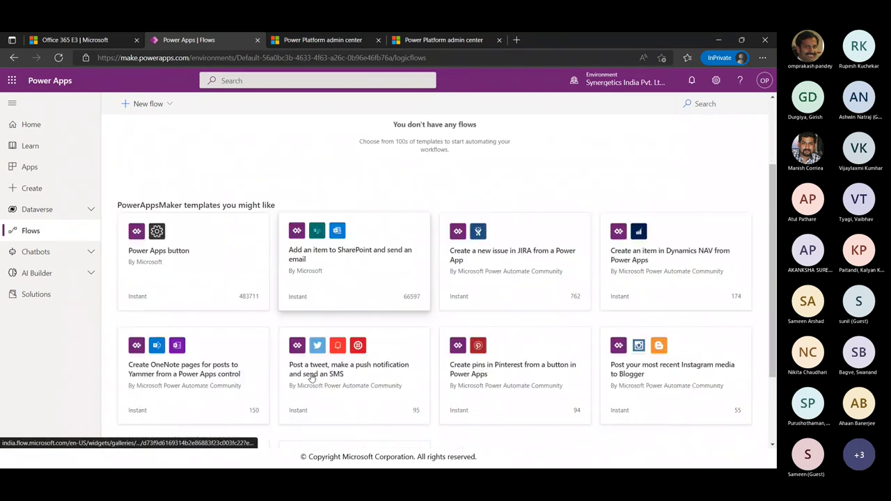
scroll(619, 228, down, 1)
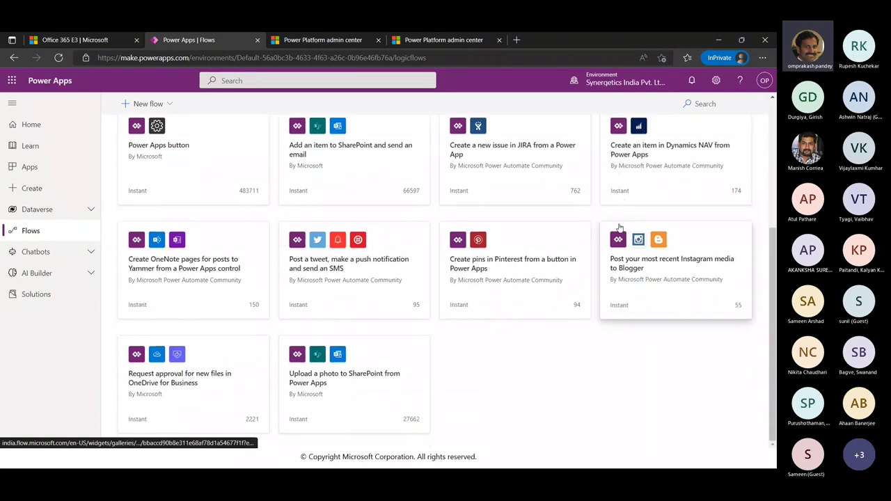
scroll(619, 227, up, 6)
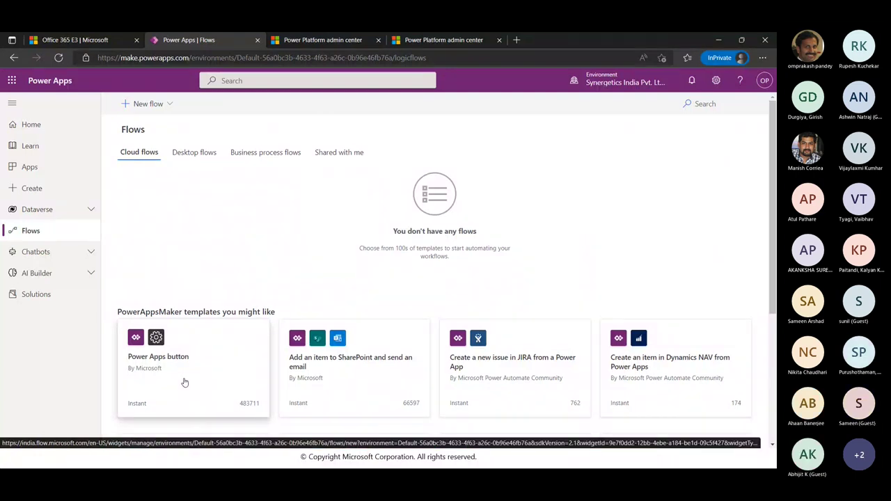
Step: Start a new automated cloud flow from blank and select the OneDrive for Business trigger "When a file is created"
click(173, 105)
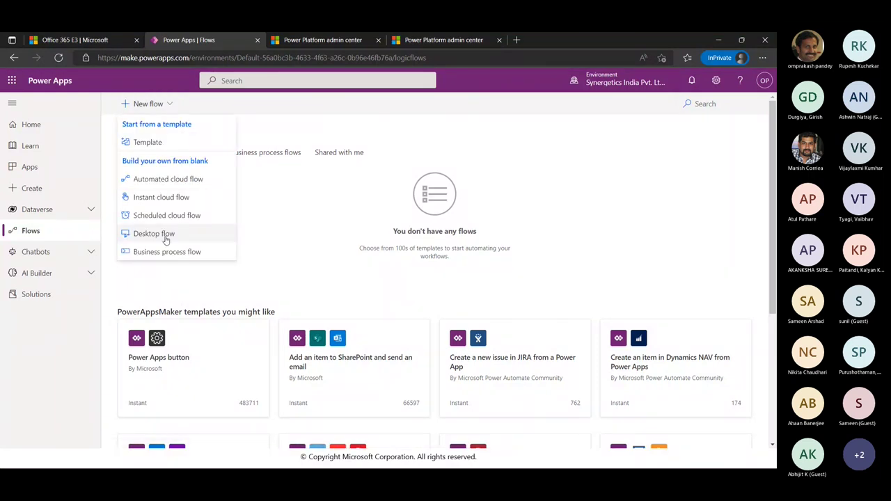
click(181, 187)
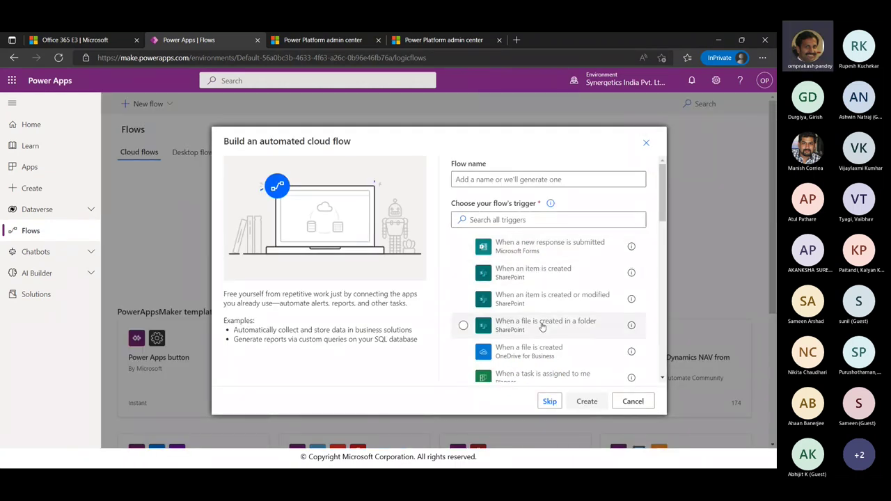
scroll(543, 327, down, 1)
scroll(546, 329, up, 2)
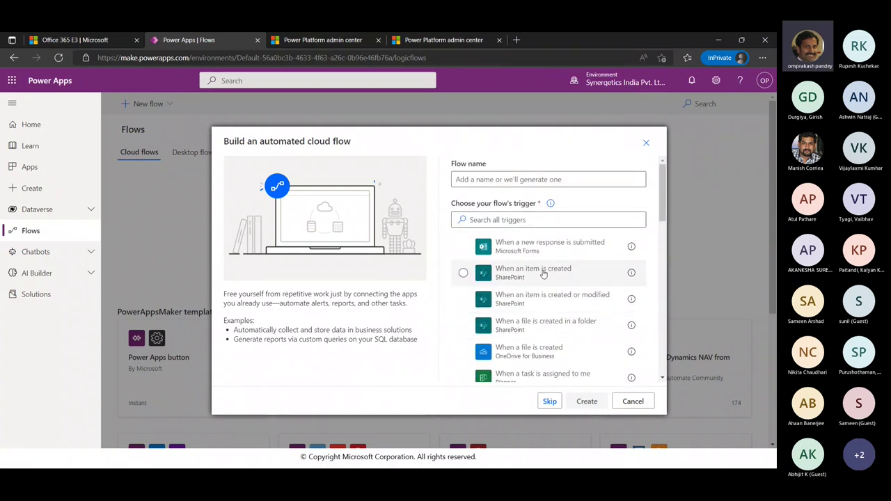
scroll(528, 313, down, 1)
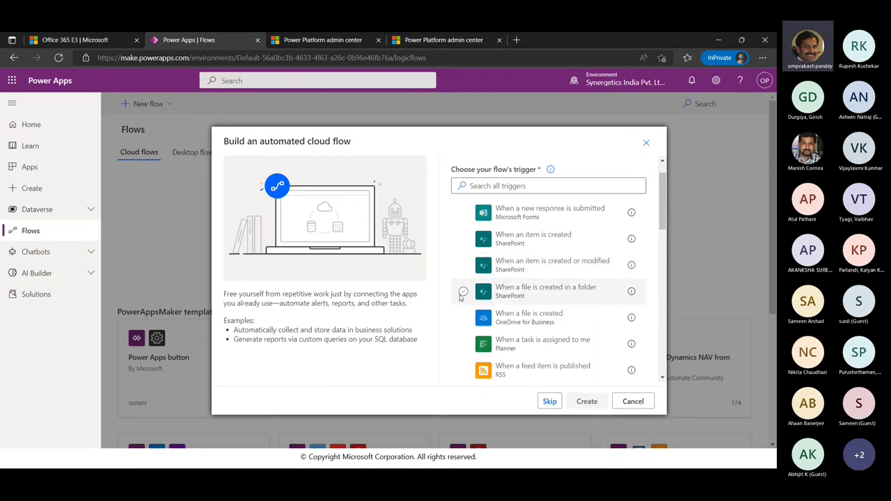
click(532, 319)
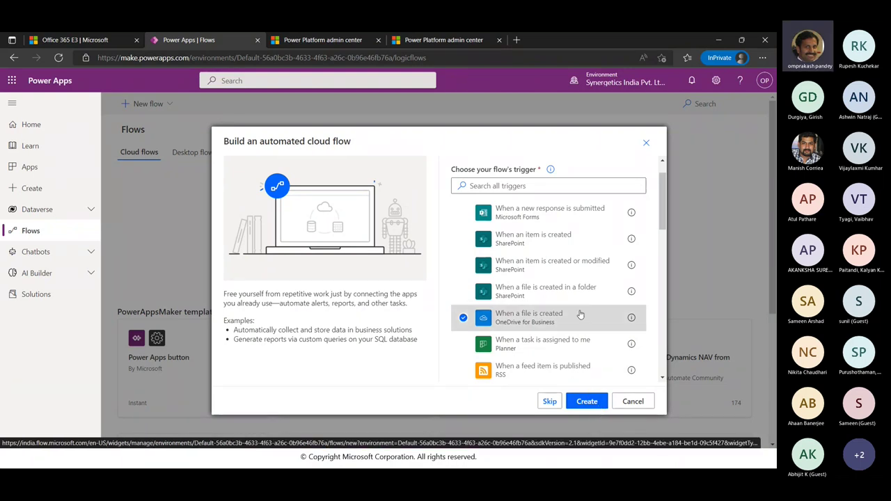
Step: Look through the remaining triggers and create the unnamed flow with the selected OneDrive for Business trigger
scroll(578, 313, down, 2)
scroll(580, 315, down, 5)
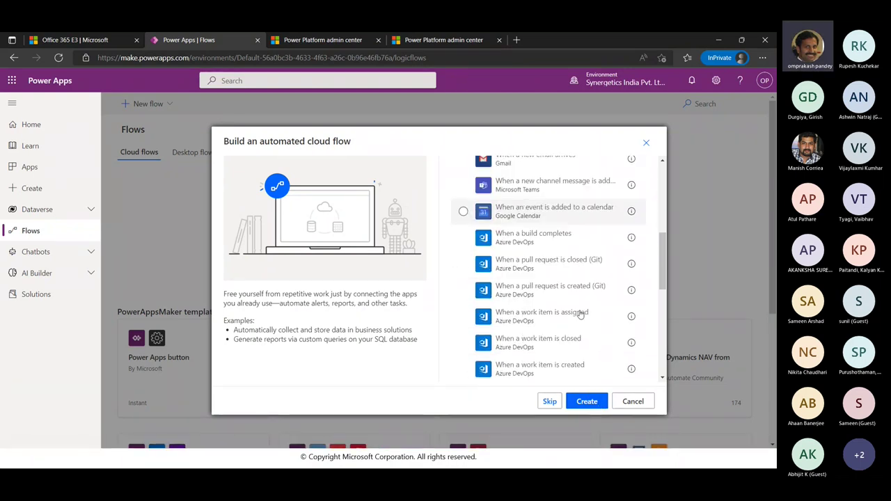
scroll(579, 313, down, 2)
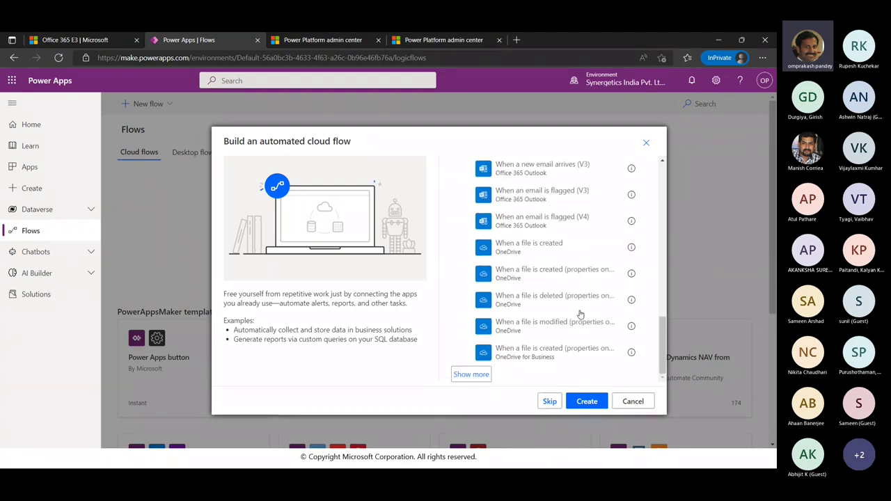
scroll(580, 313, up, 3)
scroll(580, 314, up, 2)
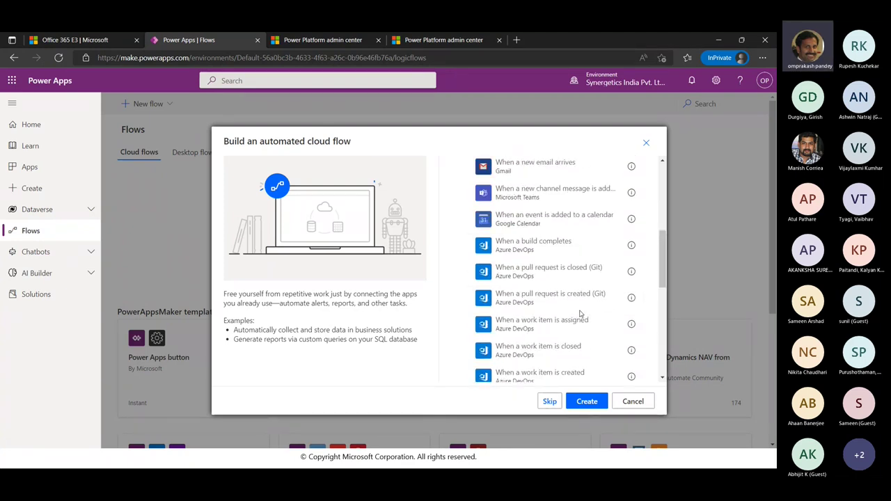
scroll(580, 313, up, 5)
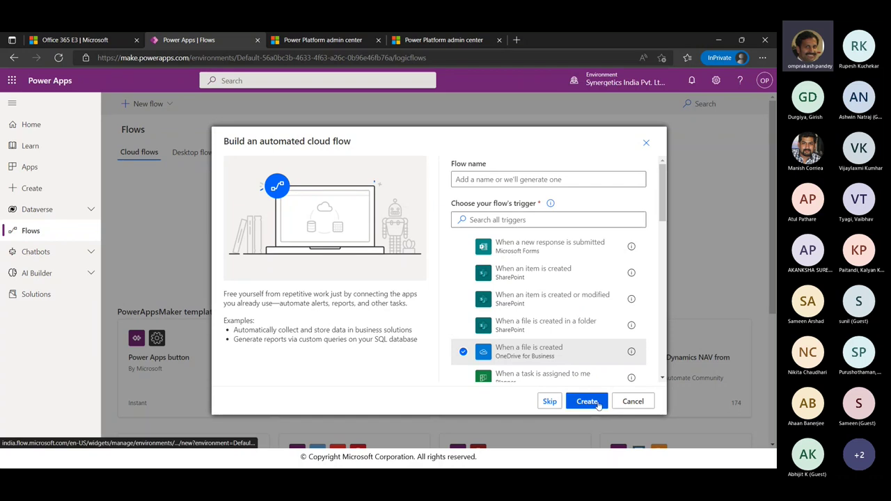
click(587, 402)
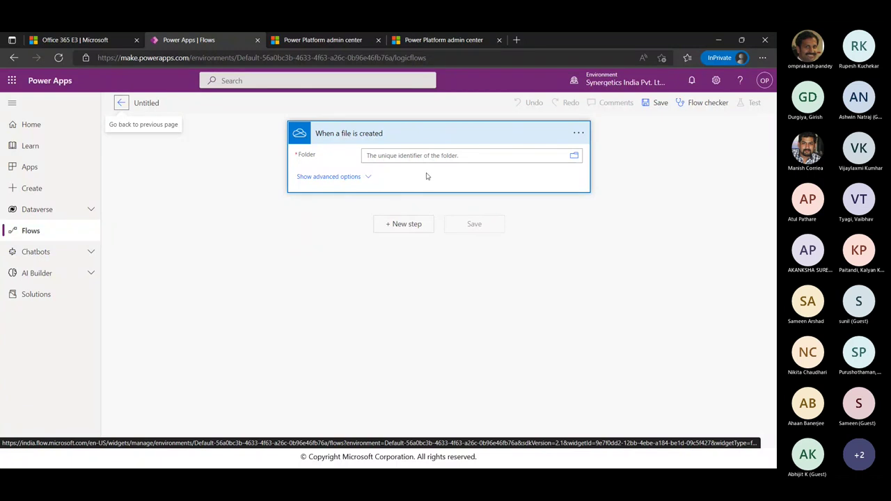
Step: Set the trigger's folder to the OneDrive root and show its advanced options
click(578, 159)
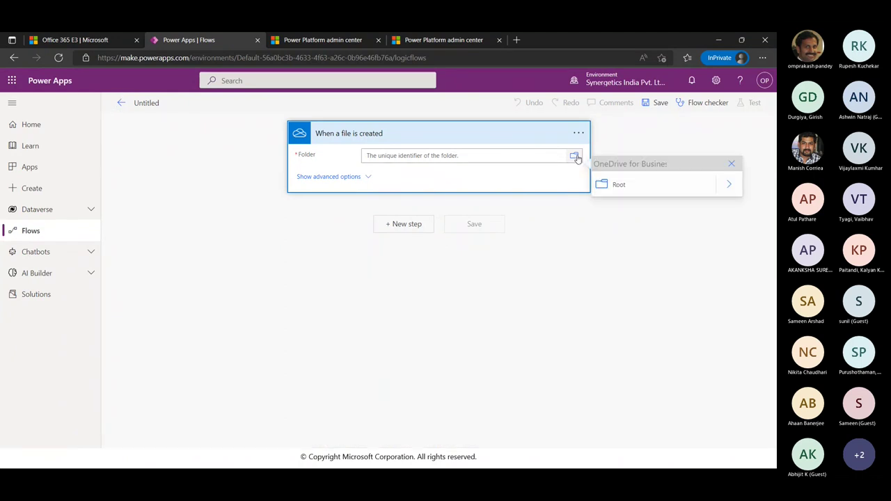
click(617, 189)
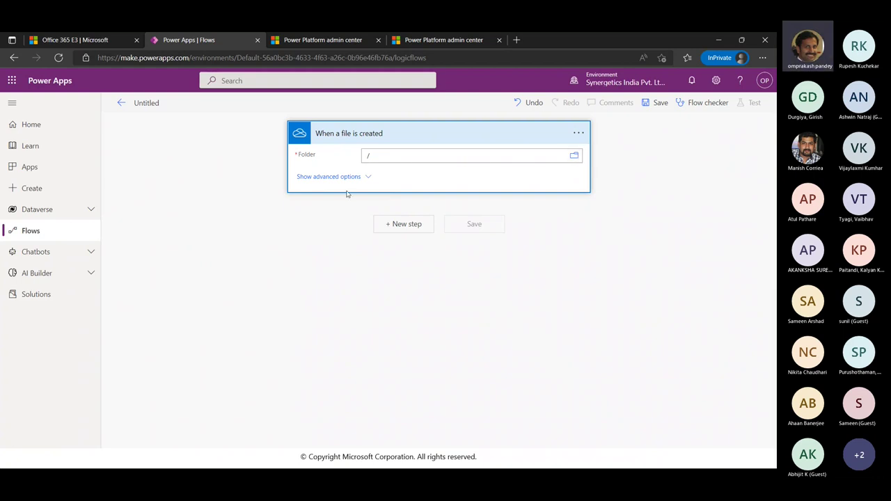
click(365, 177)
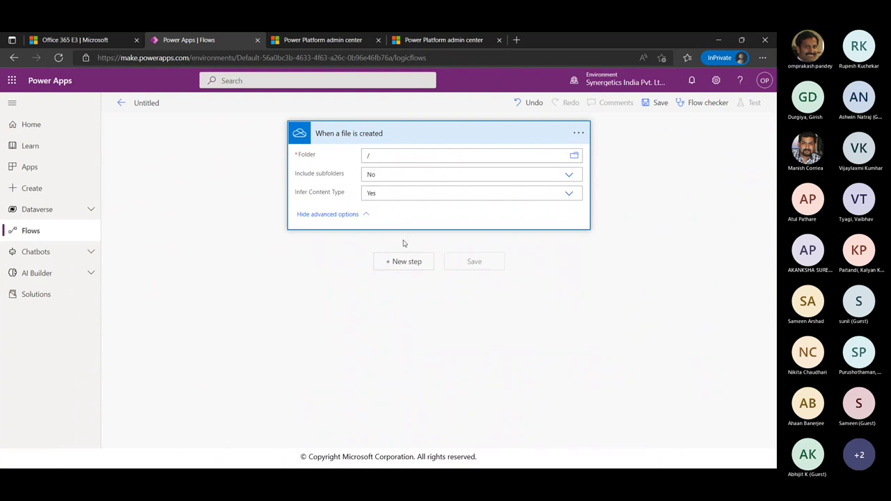
Step: Add a new step after the trigger and look through the available actions for it
click(405, 263)
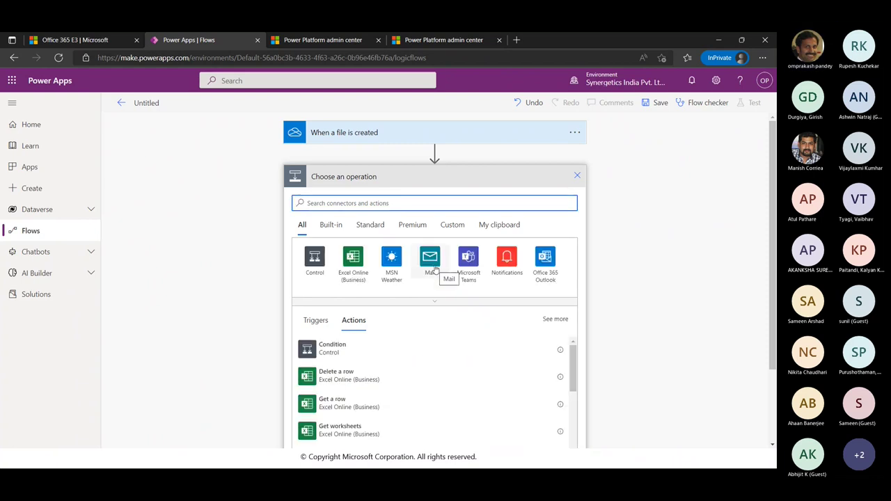
scroll(321, 402, down, 2)
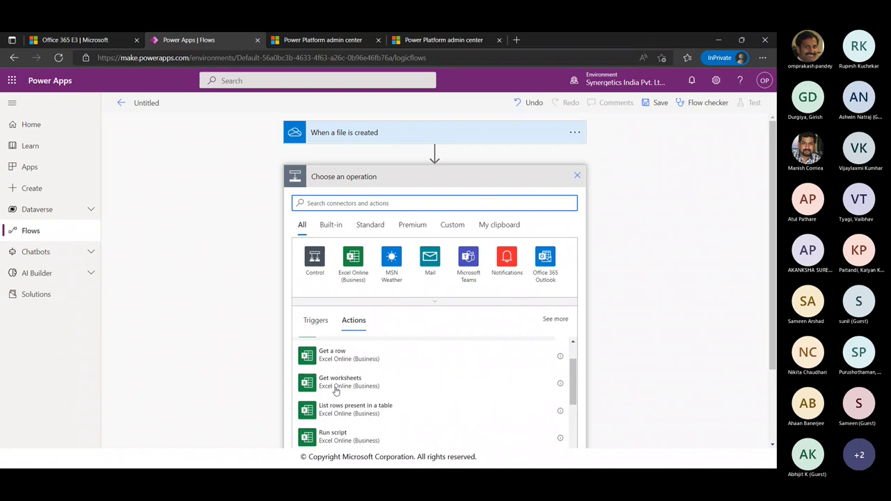
scroll(352, 411, up, 2)
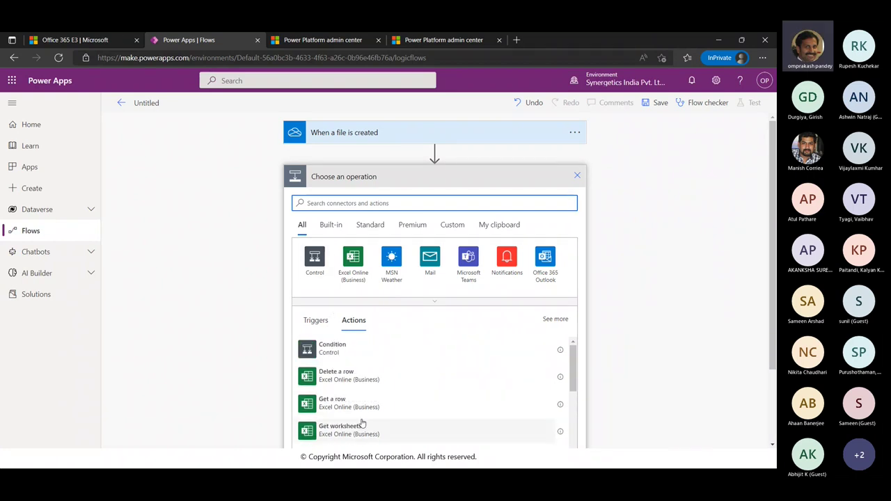
scroll(361, 422, down, 4)
scroll(361, 423, down, 10)
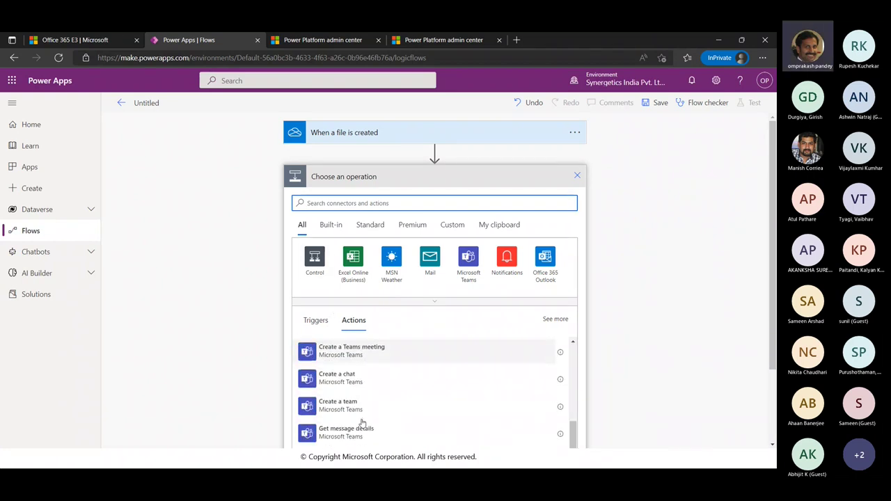
scroll(362, 423, down, 1)
scroll(361, 423, down, 3)
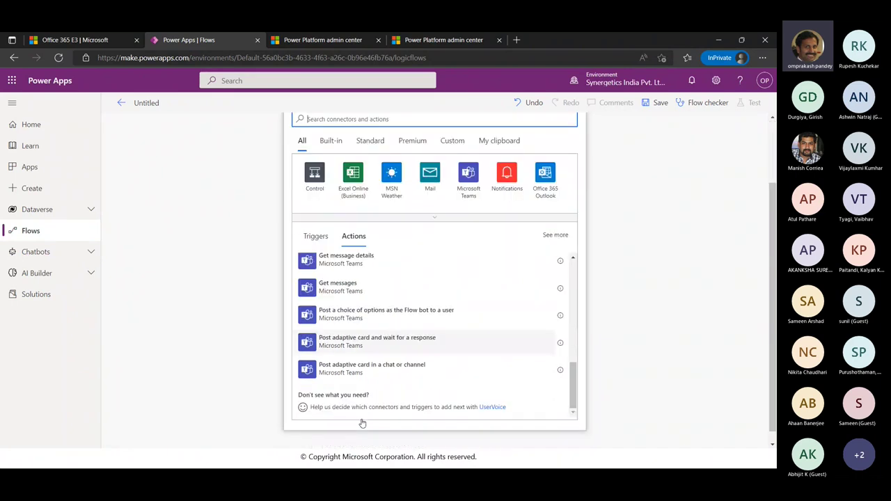
Step: Browse the available actions and add the Office 365 Outlook action "Send an email (V2)" after the trigger
scroll(362, 335, up, 4)
scroll(362, 335, up, 6)
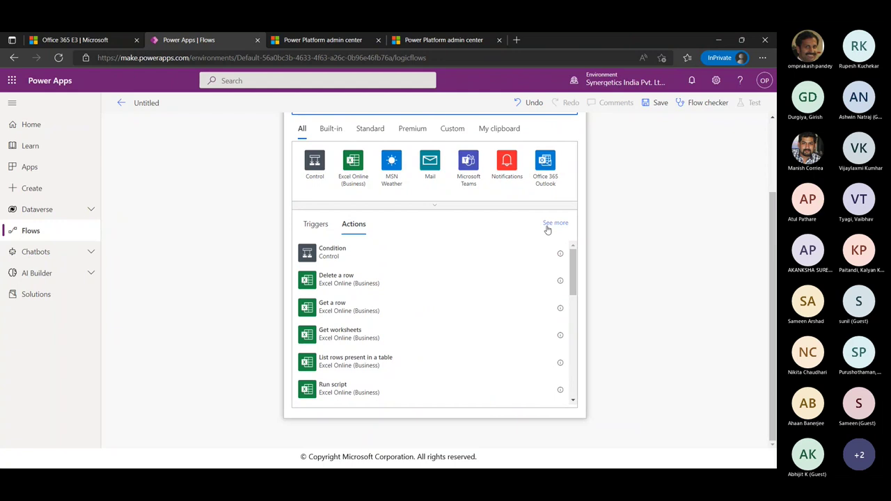
scroll(453, 286, down, 3)
scroll(454, 287, down, 6)
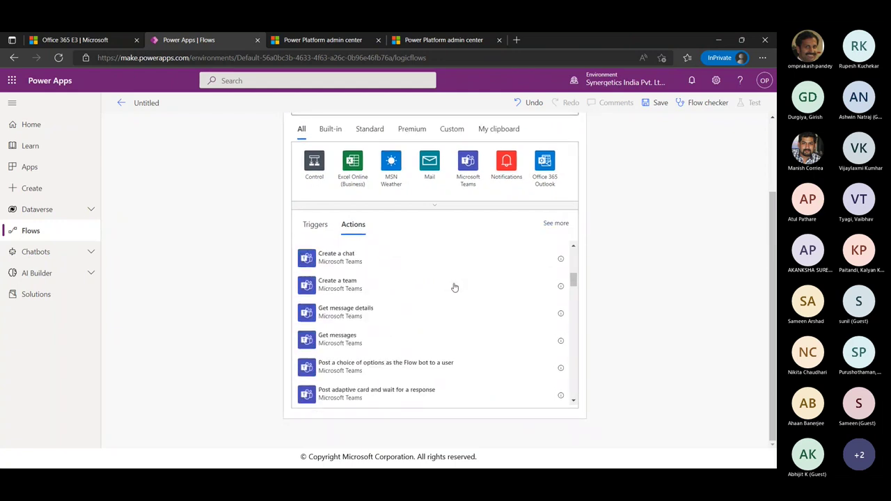
scroll(453, 288, down, 5)
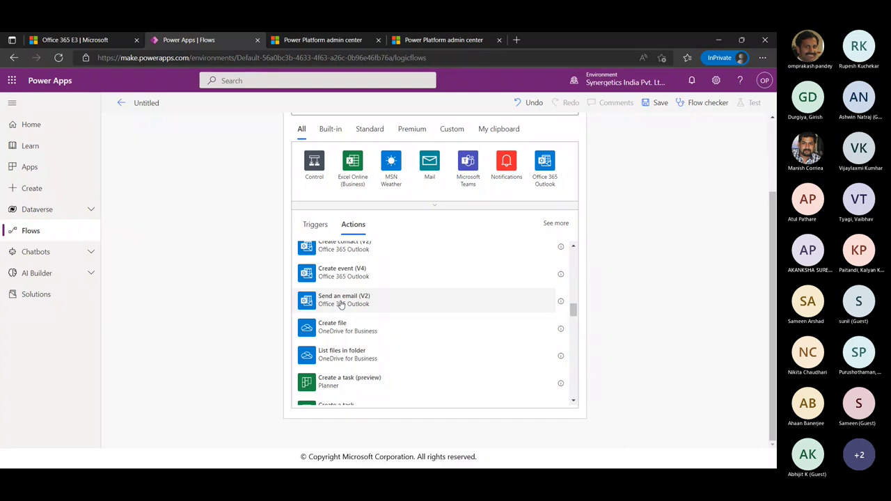
click(342, 301)
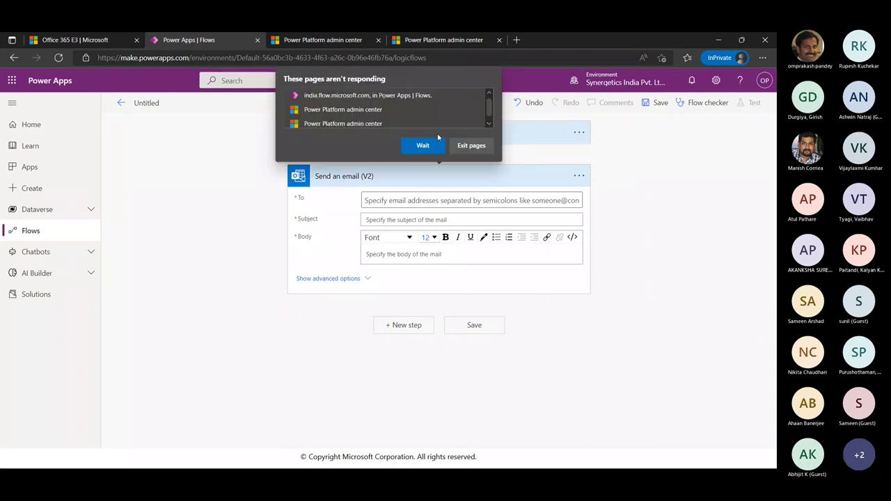
Step: Keep waiting for the unresponsive pages and close both Power Platform admin center tabs
click(421, 145)
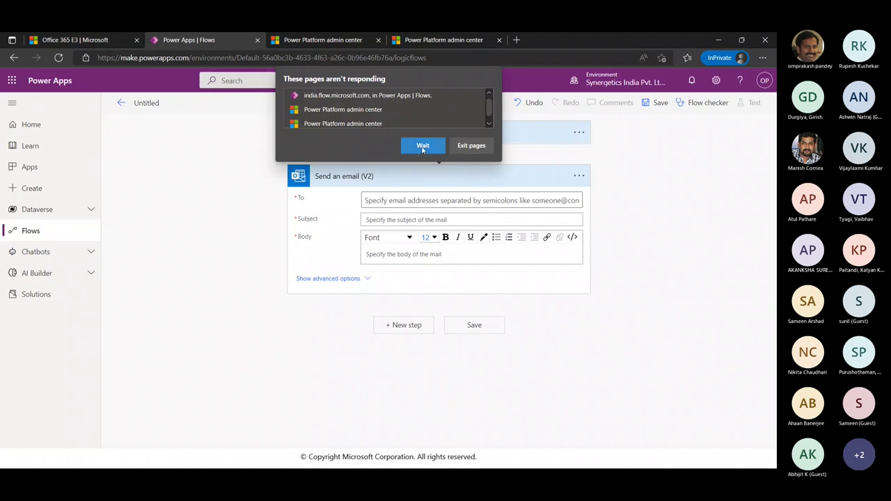
click(423, 148)
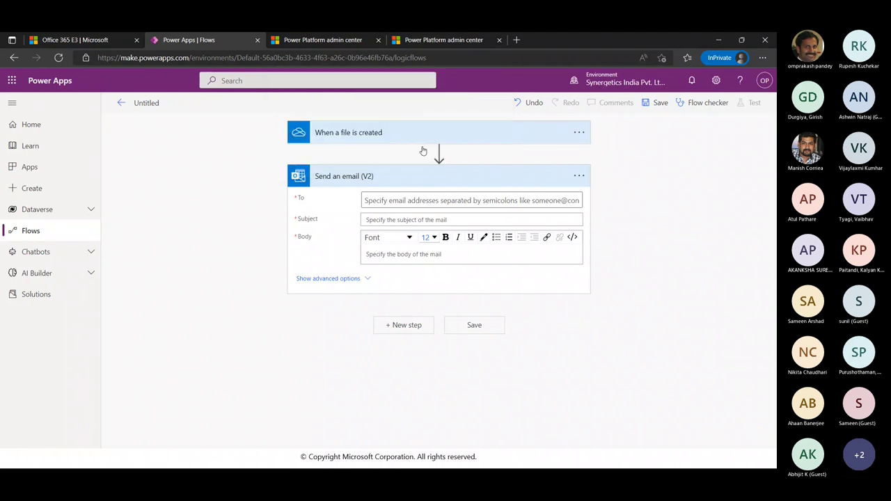
click(378, 40)
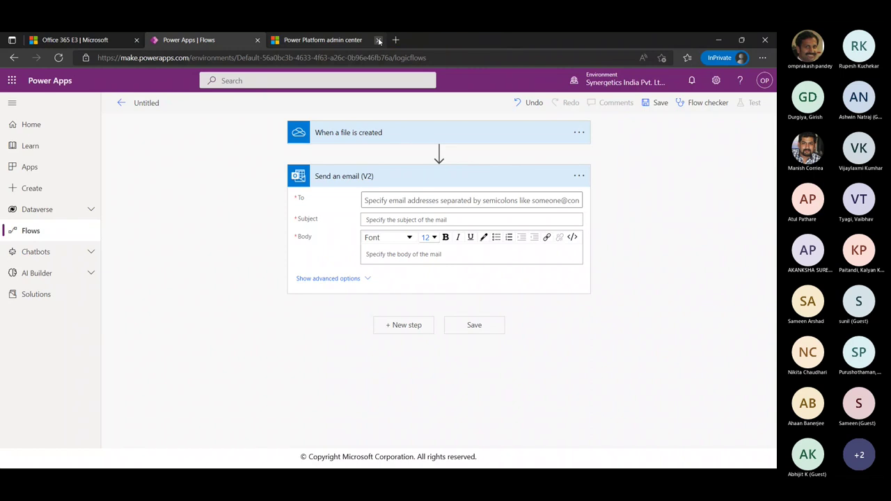
click(378, 40)
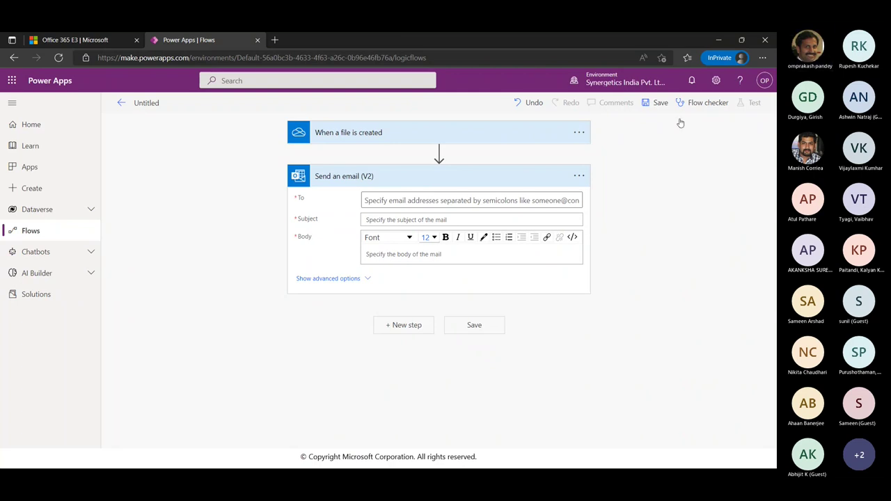
Step: Reload the Flows page and replace its tab with the Power Apps home page
click(449, 57)
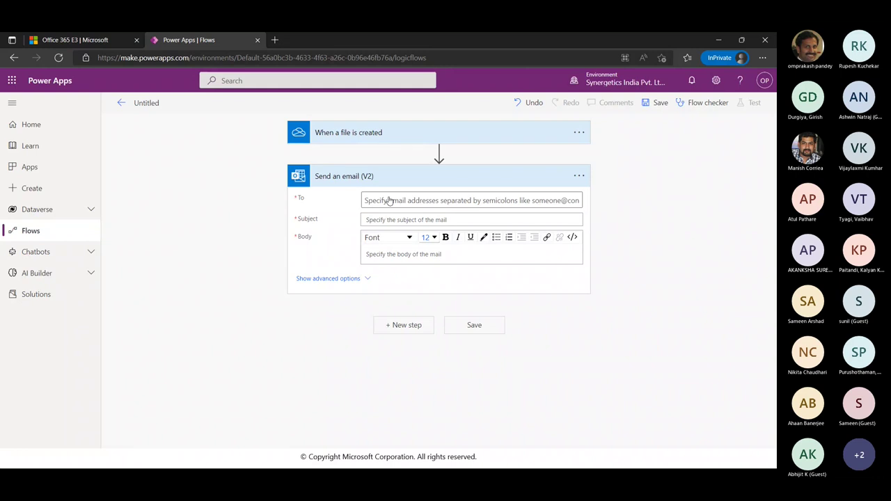
click(440, 58)
key(Return)
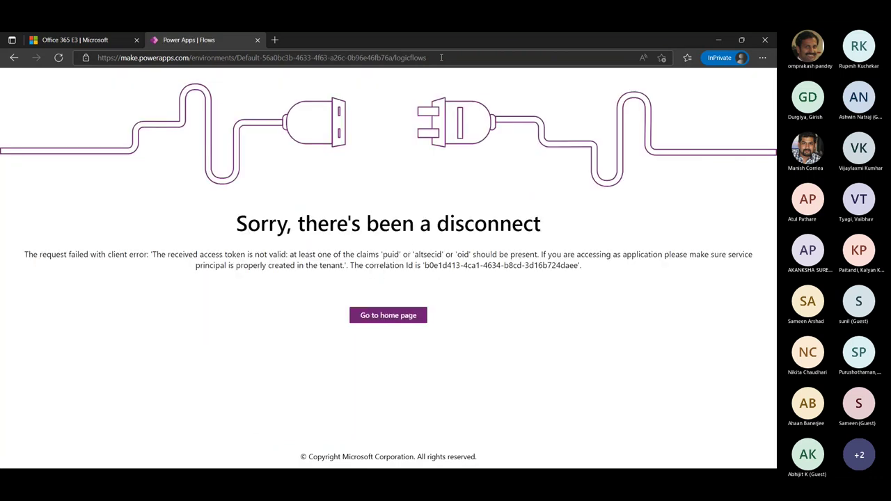
click(378, 315)
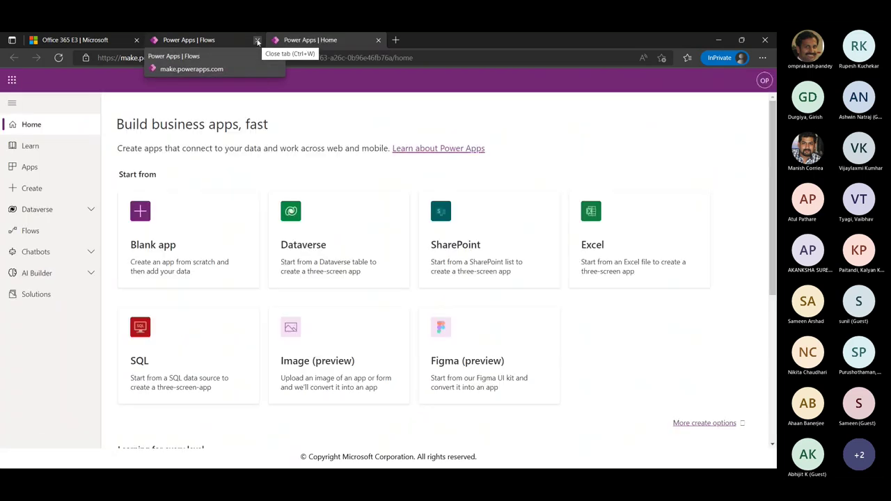
click(257, 41)
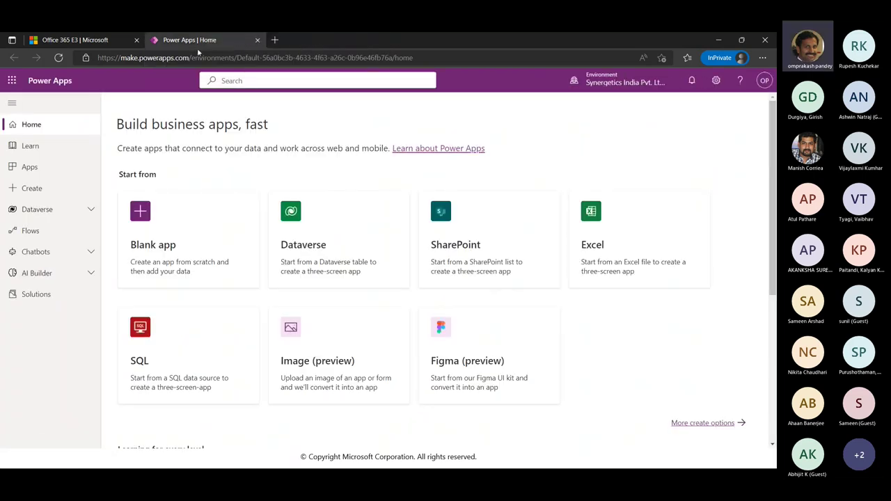
Step: Go to flow.microsoft.com, sign in to Power Automate and dismiss the document-processing promotion
click(211, 60)
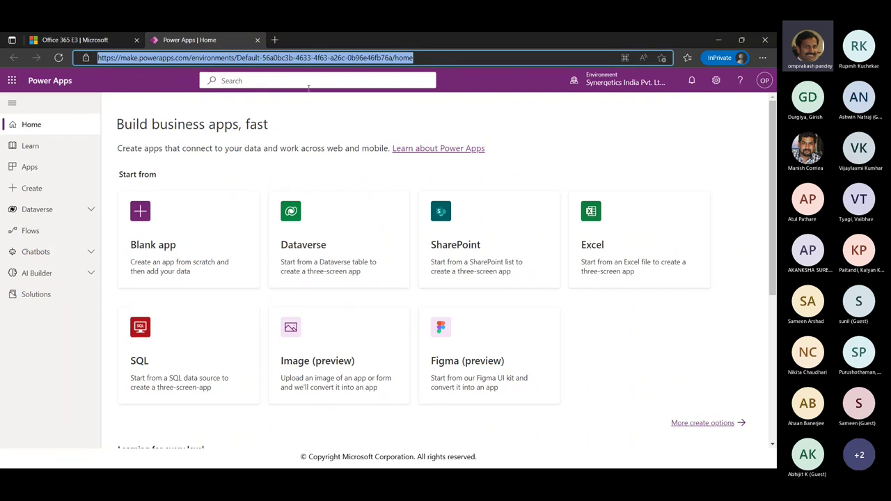
text(flow.microsoft.com)
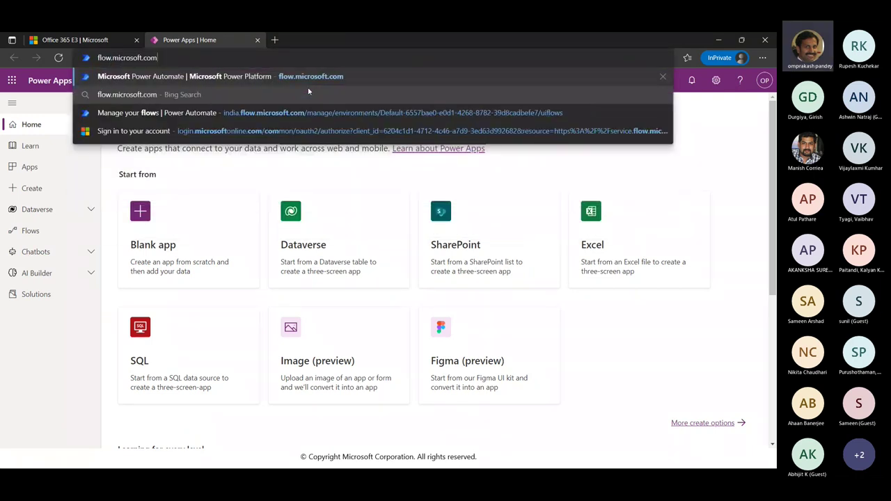
key(Return)
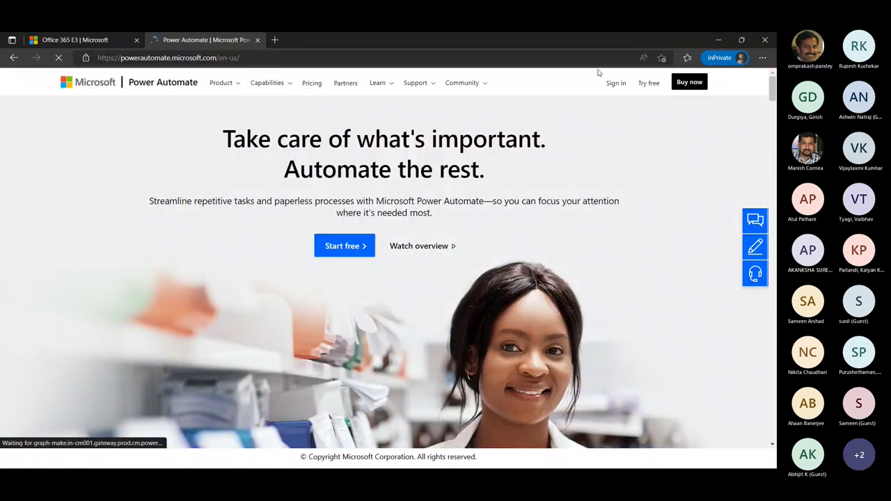
click(615, 83)
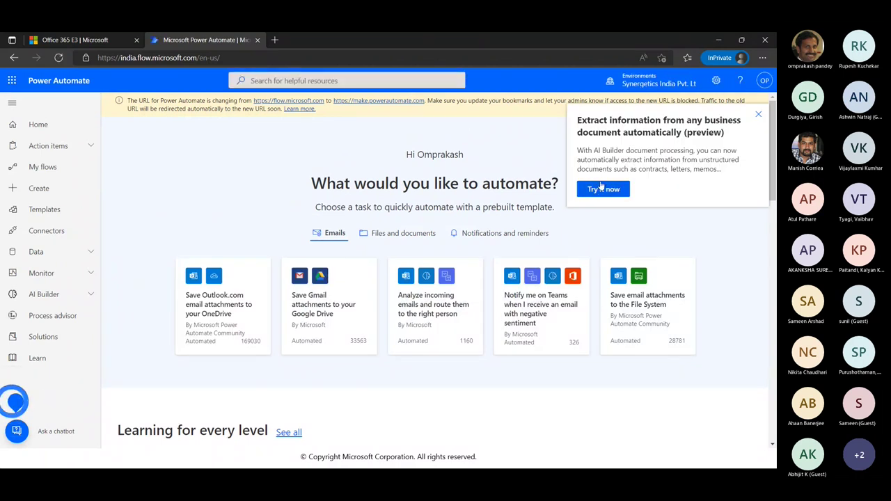
click(759, 116)
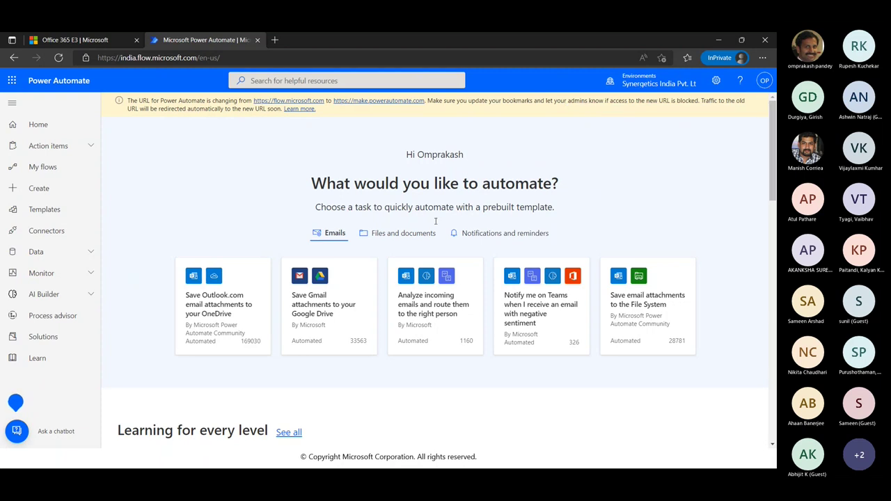
Step: Create an unnamed automated cloud flow from blank with the OneDrive for Business trigger "When a file is created"
click(50, 199)
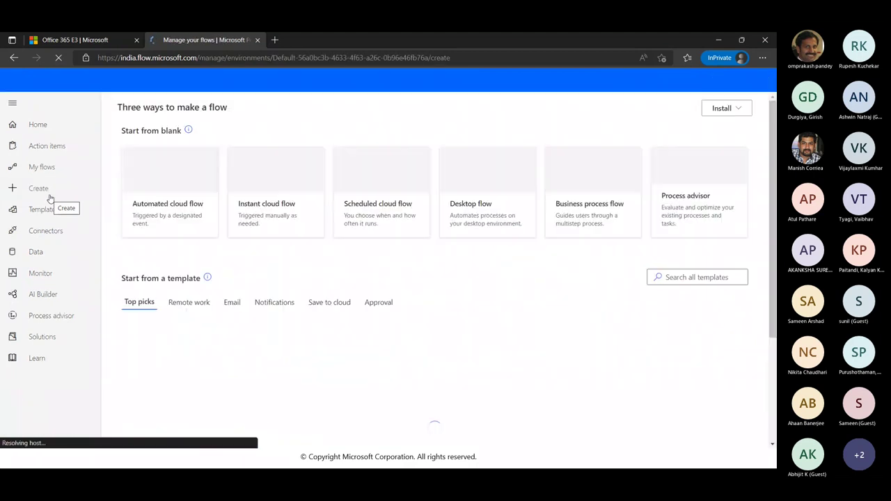
click(165, 197)
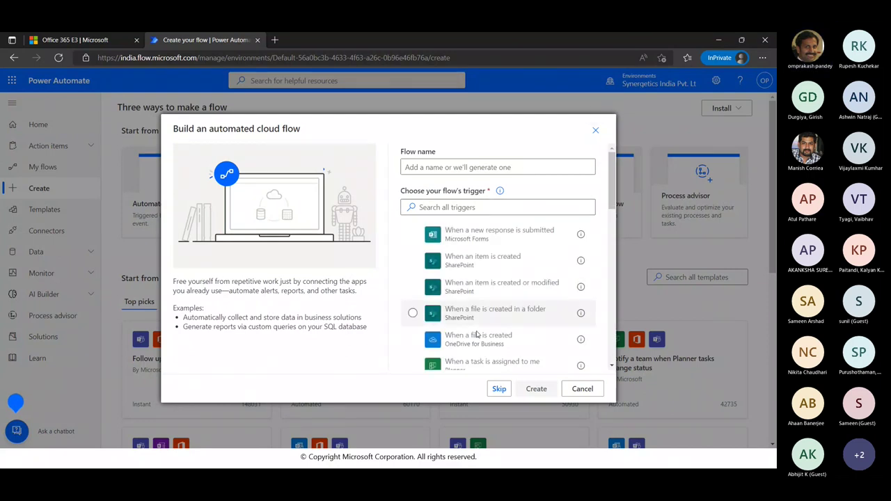
click(491, 340)
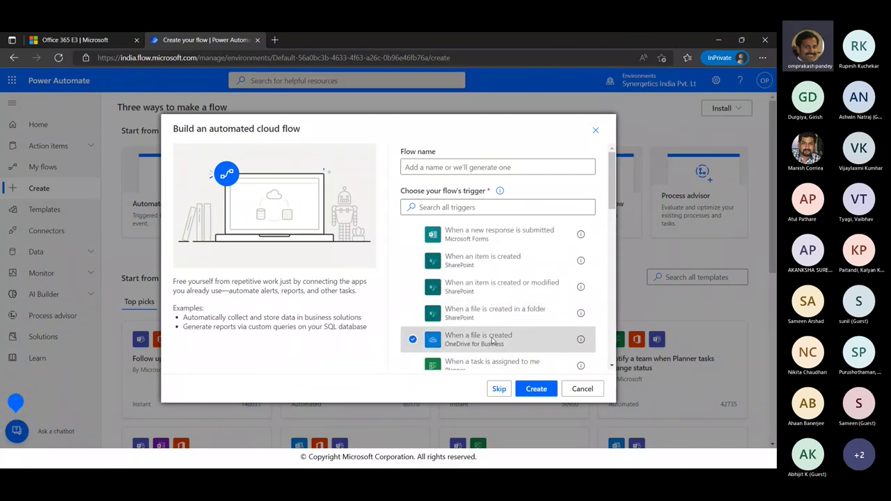
drag(491, 341, 489, 335)
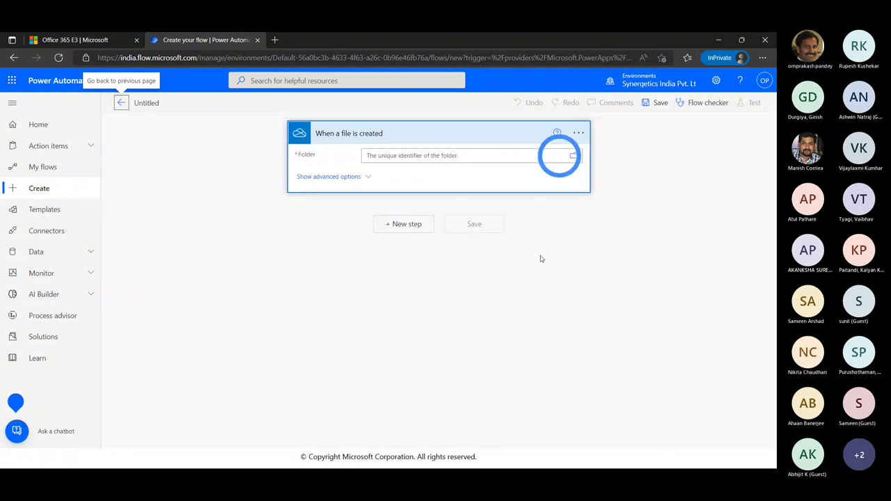
Step: Set the trigger's folder to /pl100session inside the OneDrive root
click(575, 157)
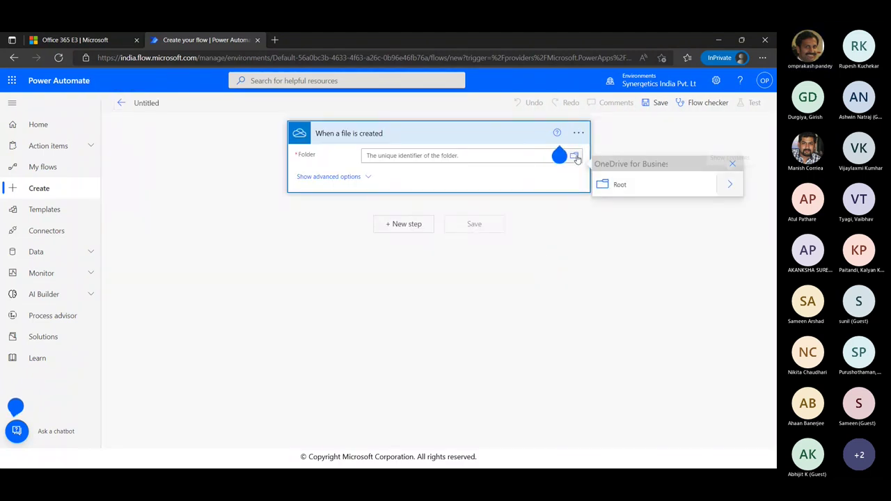
click(728, 187)
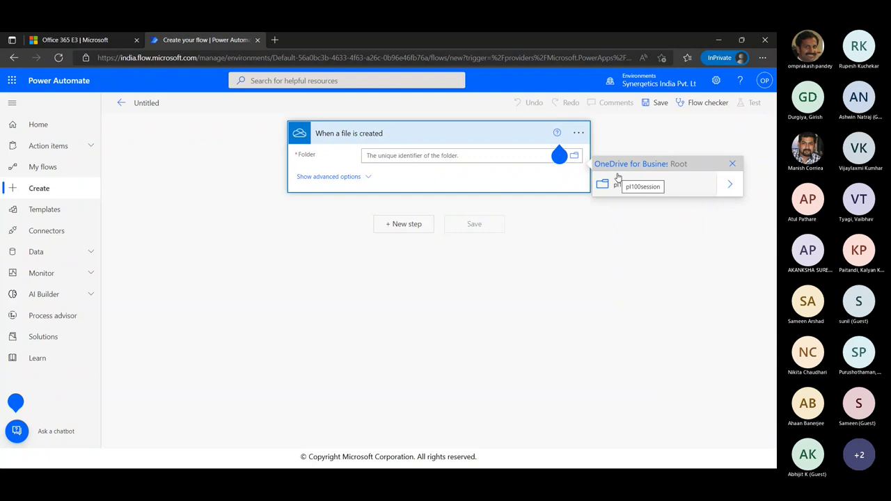
click(635, 189)
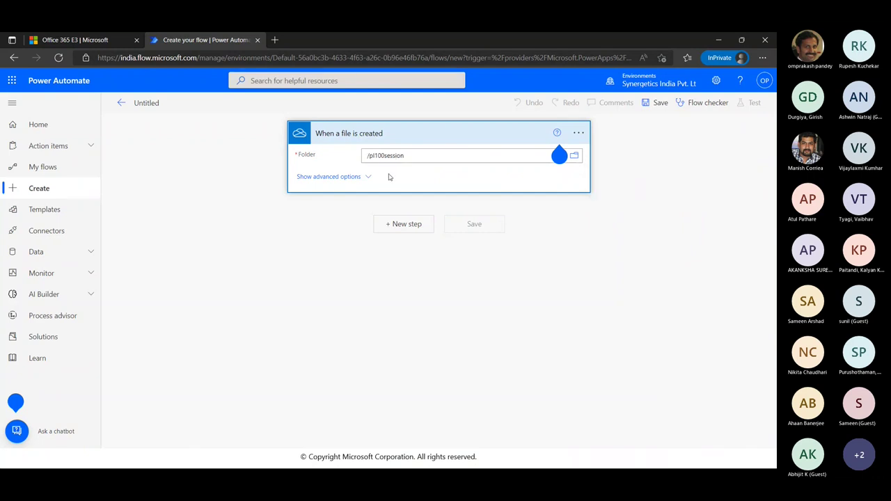
Step: Add the Office 365 Outlook action "Send an email (V2)" after the trigger and set the suggested person as its recipient
click(409, 229)
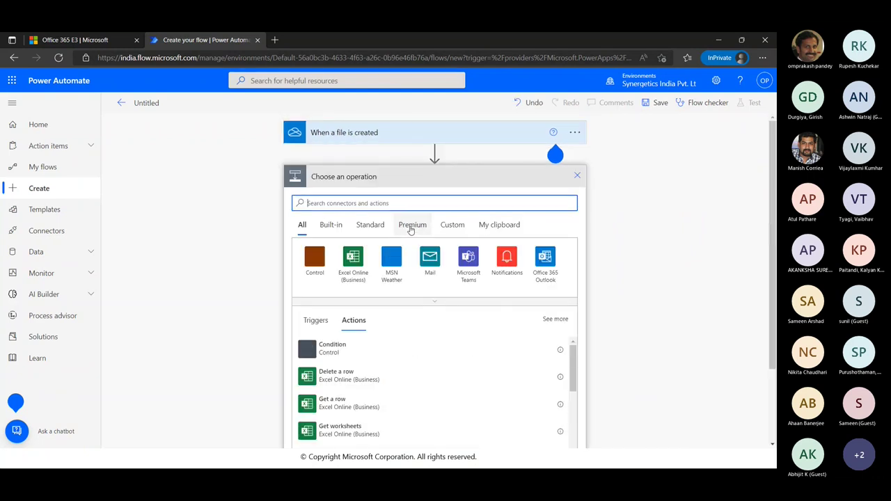
click(543, 272)
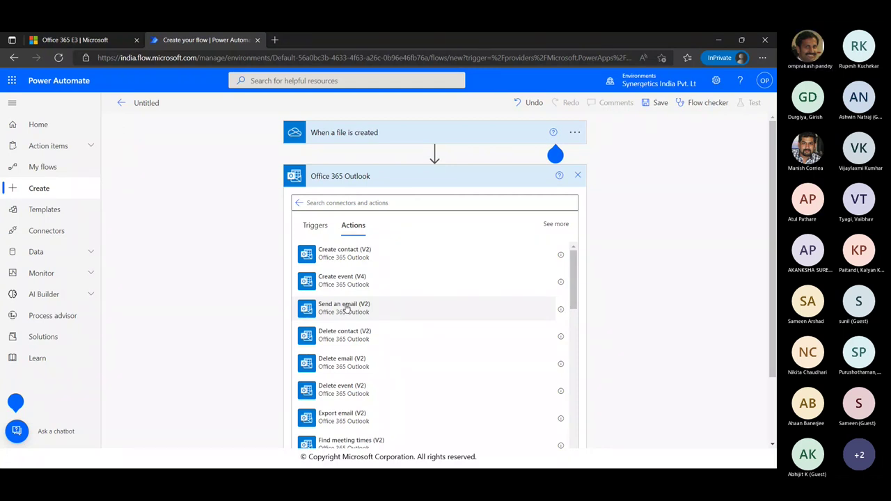
click(346, 308)
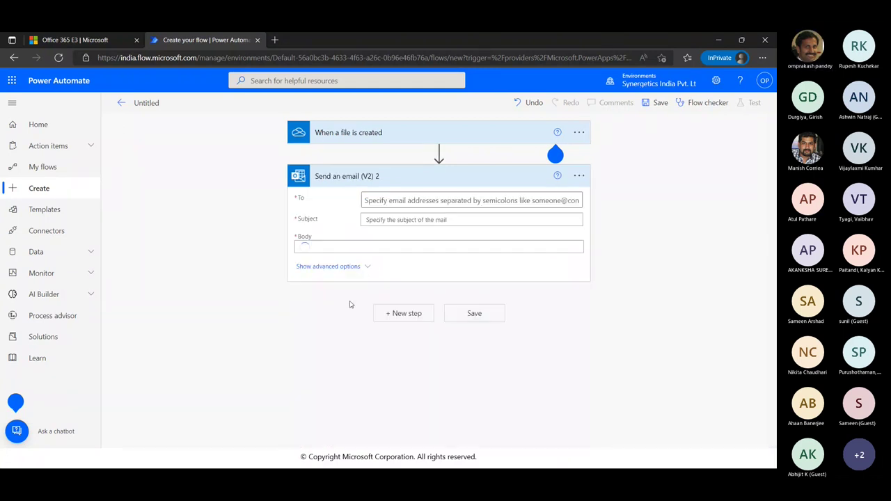
click(391, 205)
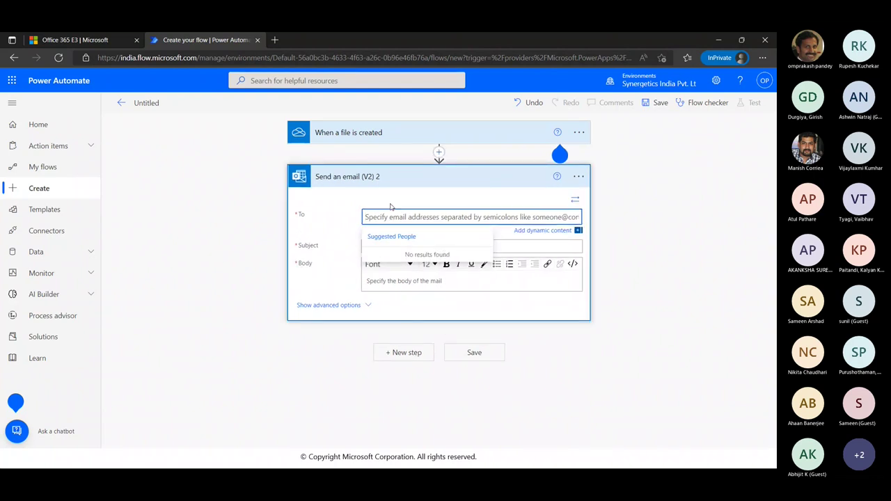
text(oms)
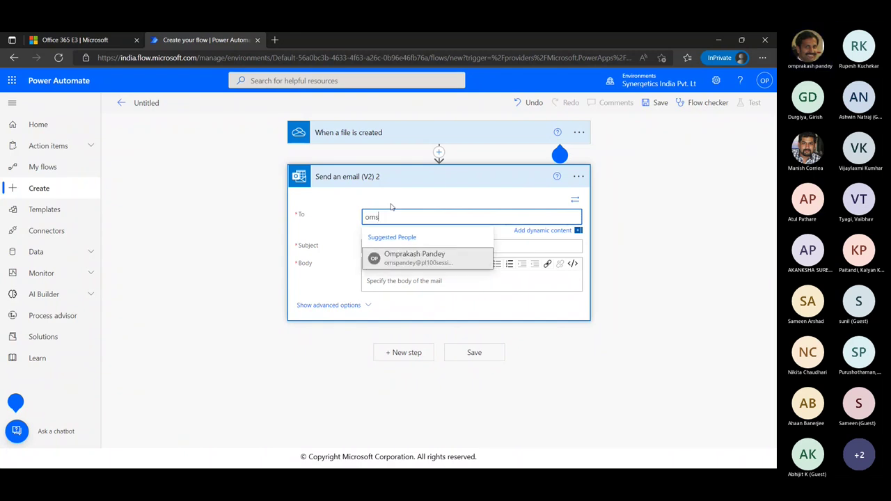
click(413, 259)
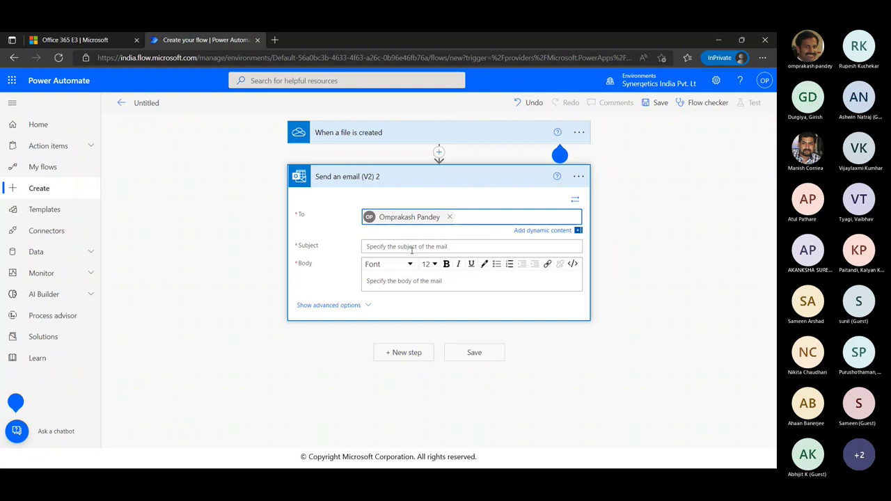
Step: Set the email's subject to "File Uploaded" followed by the trigger's File name dynamic content
click(411, 248)
text(File Up)
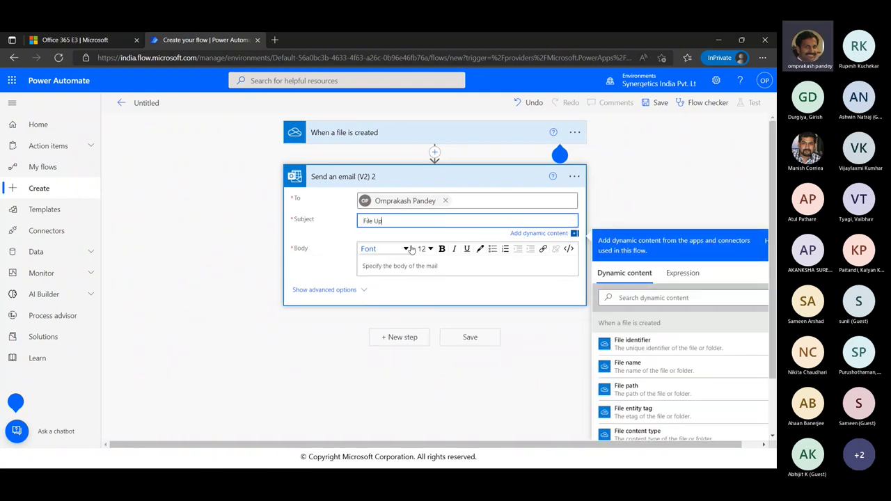
text(loaded)
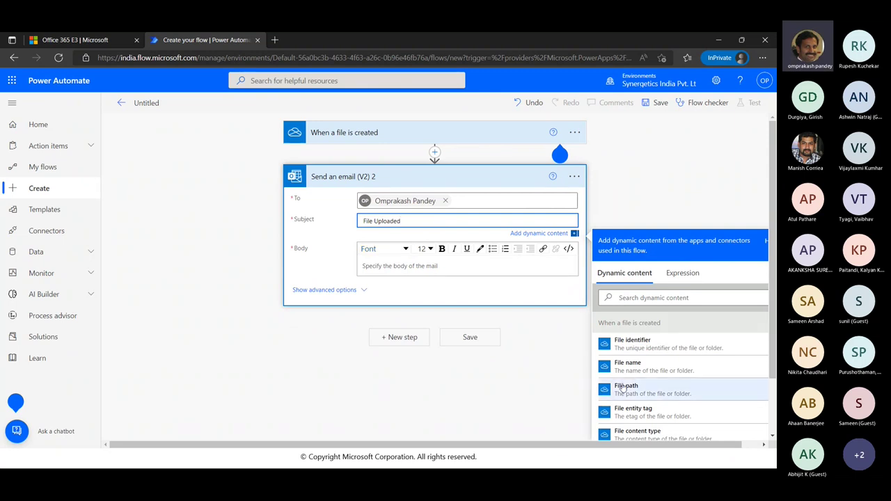
scroll(688, 363, down, 2)
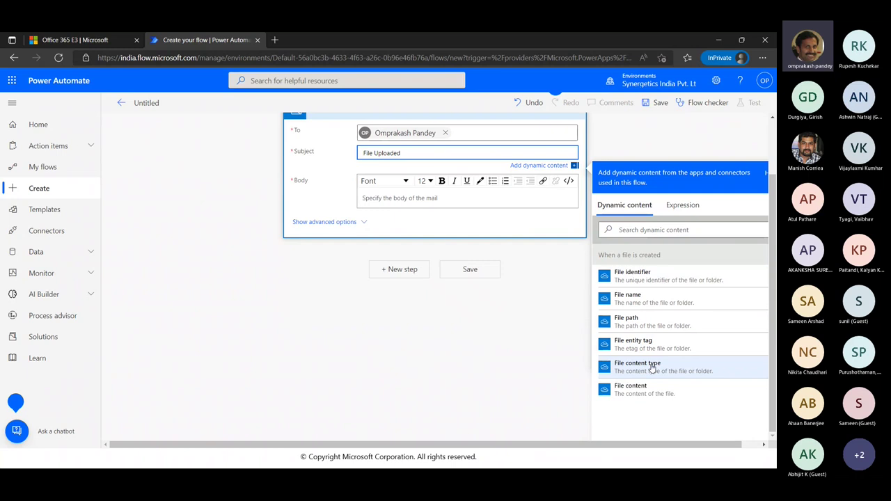
click(635, 299)
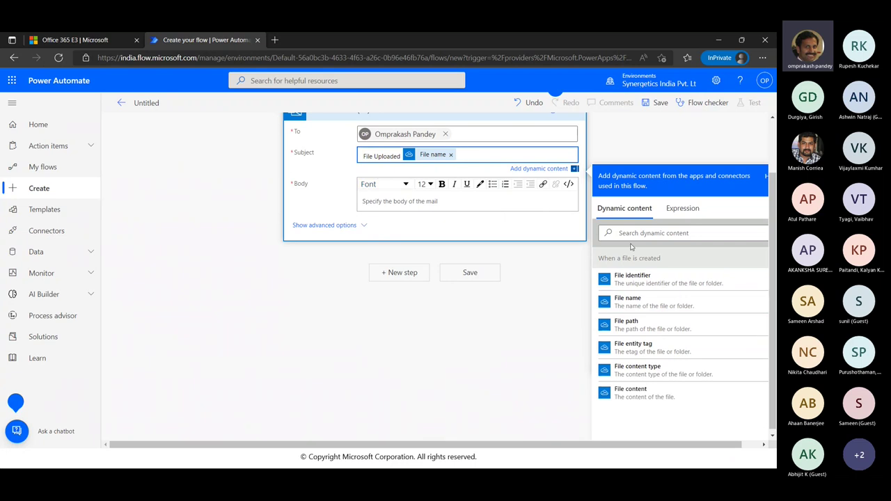
scroll(433, 133, up, 1)
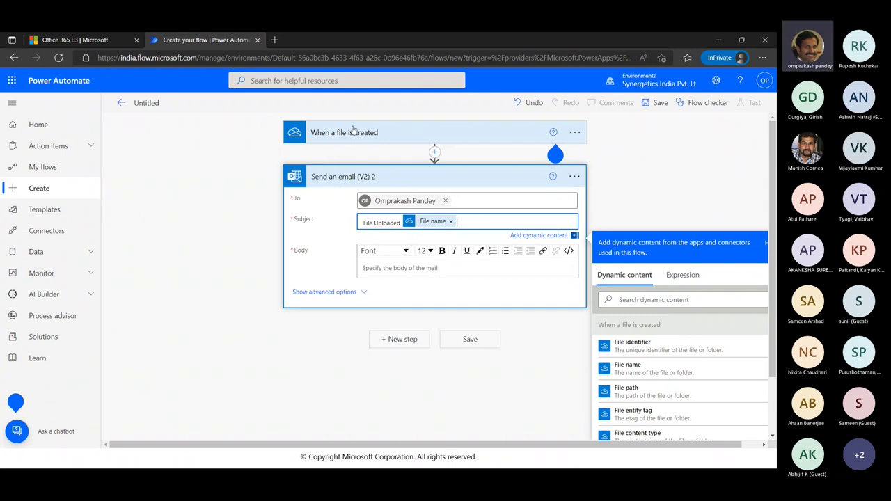
Step: Fill the email body with the File content type, File entity tag and File identifier dynamic content followed by "is uploaded", and save the flow
click(389, 268)
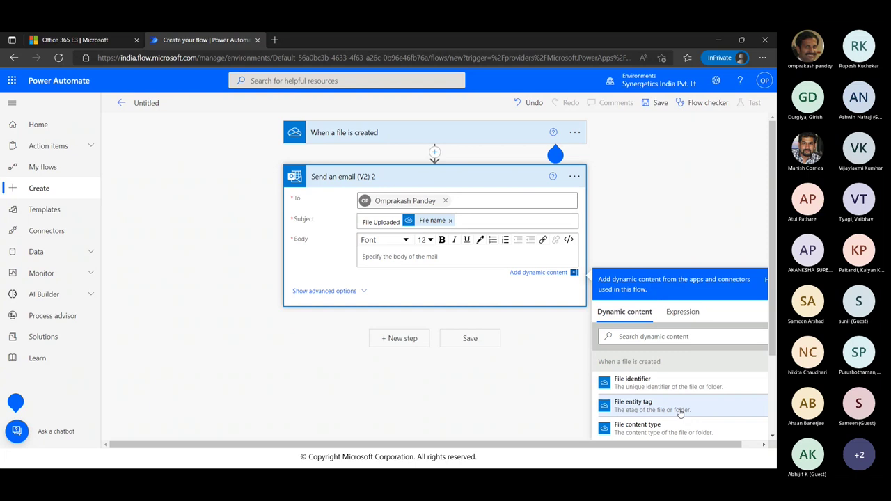
scroll(665, 407, down, 1)
click(655, 390)
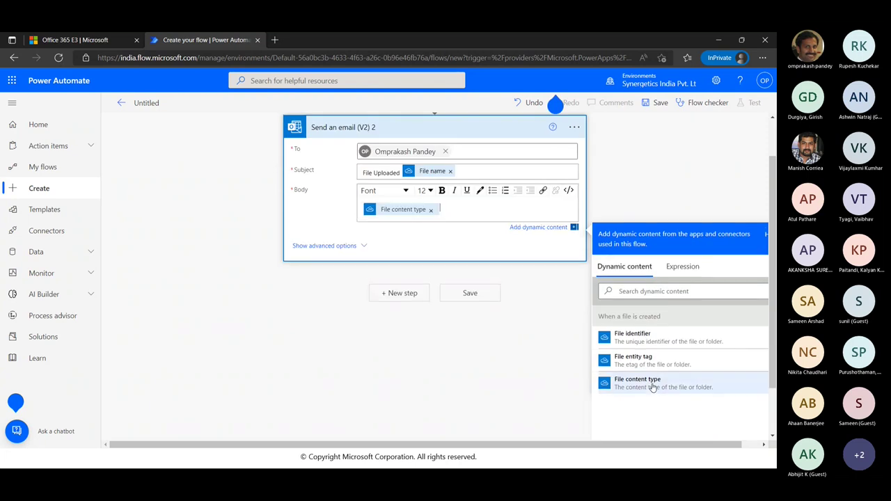
click(638, 358)
click(635, 338)
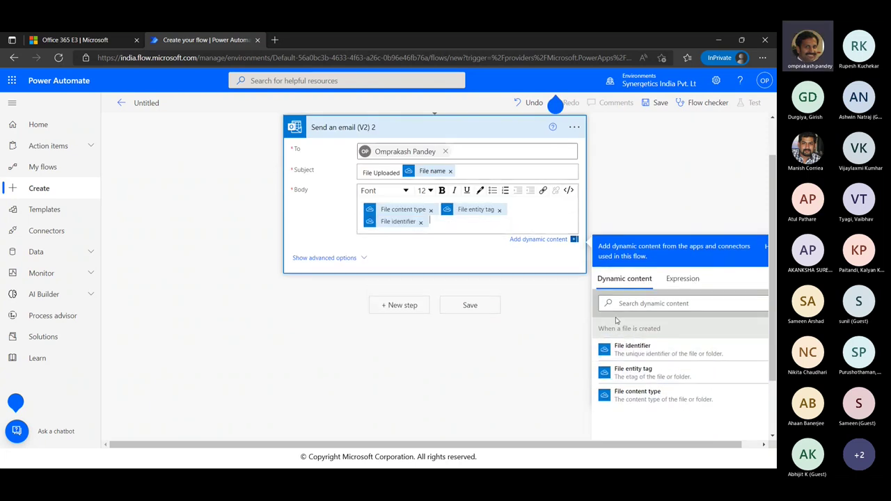
text(is)
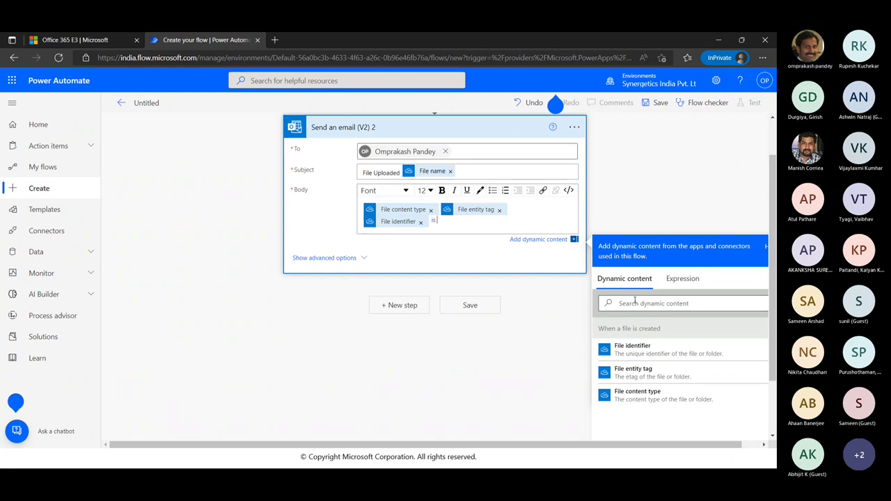
text( uploaded)
scroll(394, 148, up, 1)
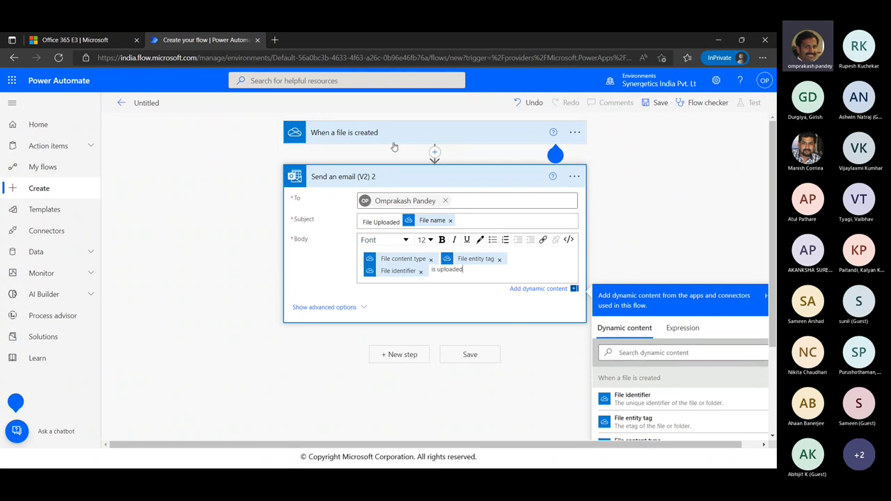
click(467, 357)
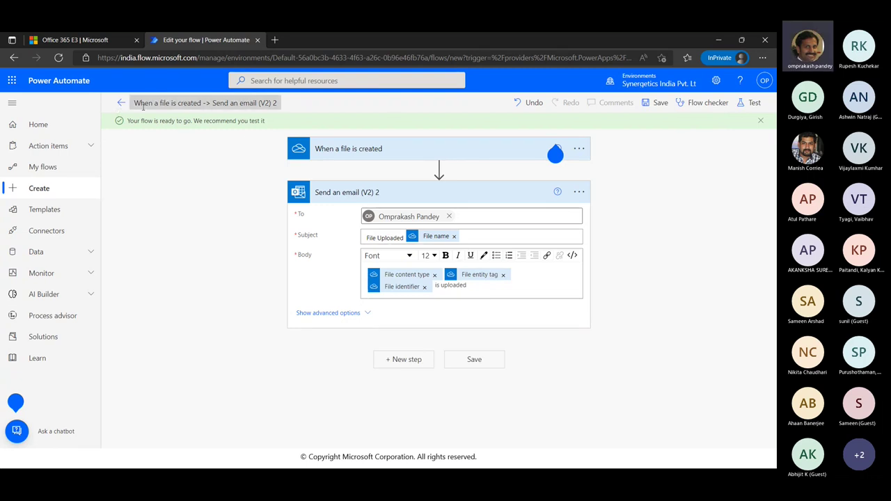
Step: Load onedrive.com in the browser tab showing the Office 365 E3 page and switch the site to India - English
click(87, 43)
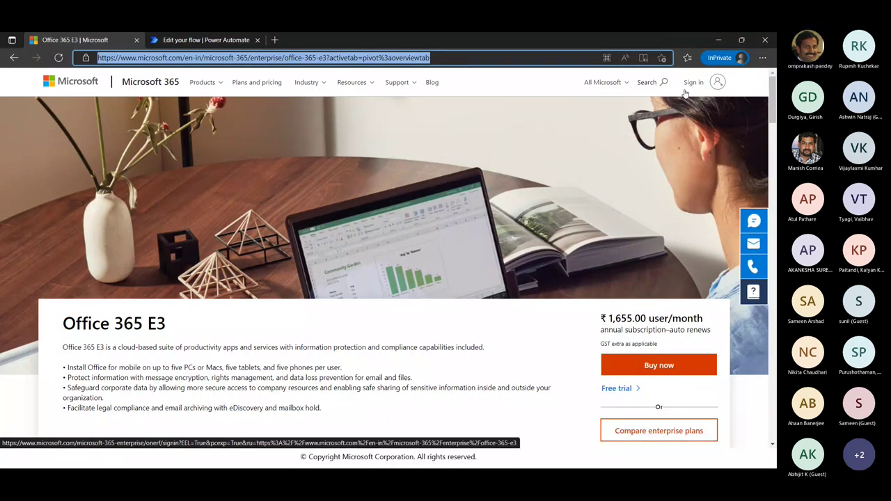
text(onedrive)
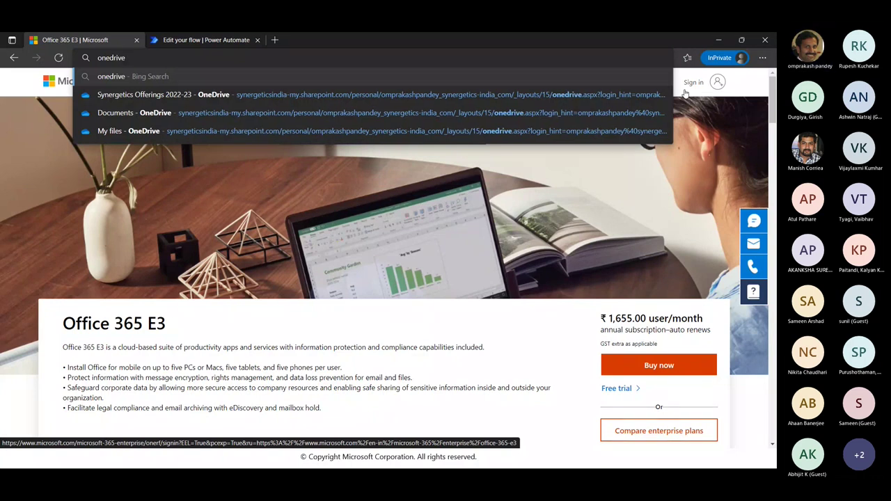
text(.com)
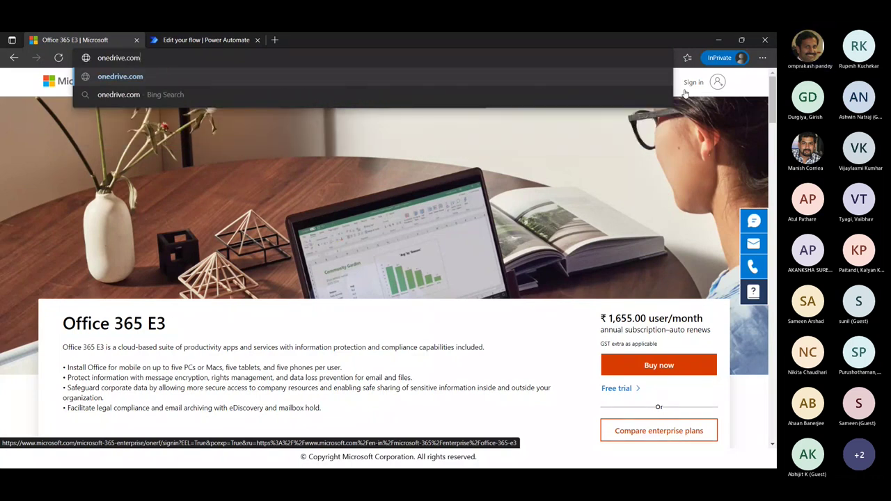
key(Return)
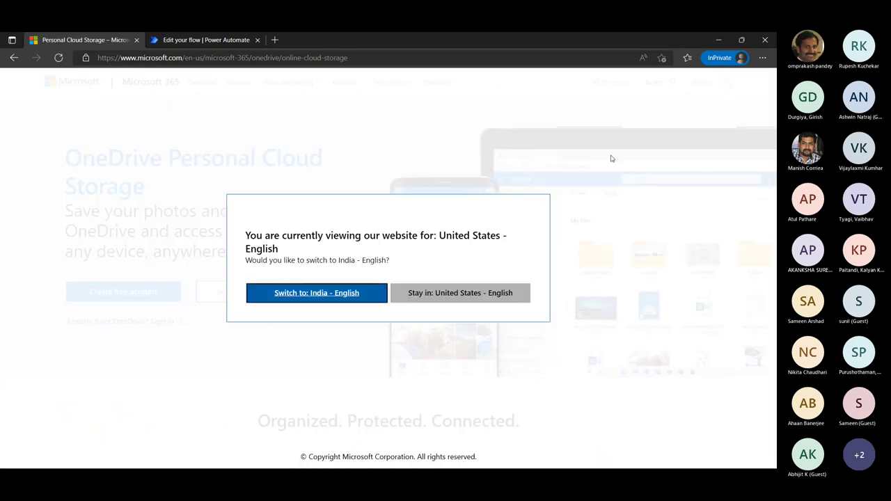
click(369, 293)
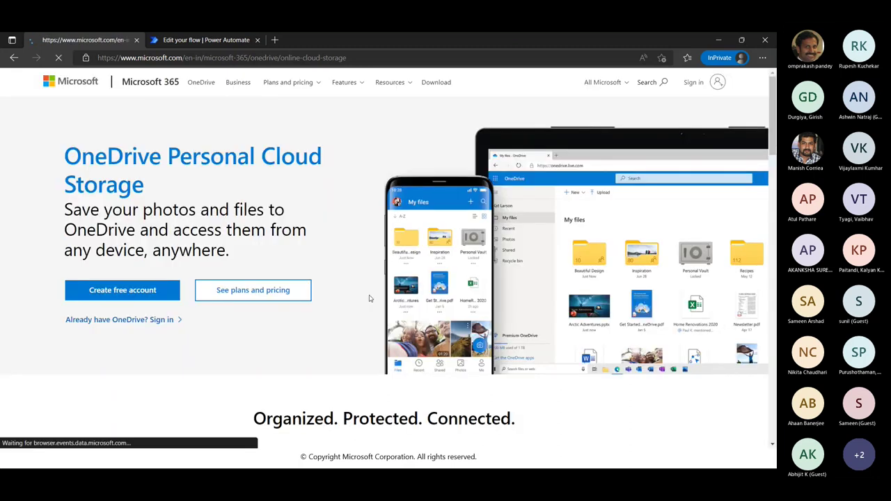
Step: Sign in to OneDrive with the saved e-mail address of the pl100session account
click(696, 82)
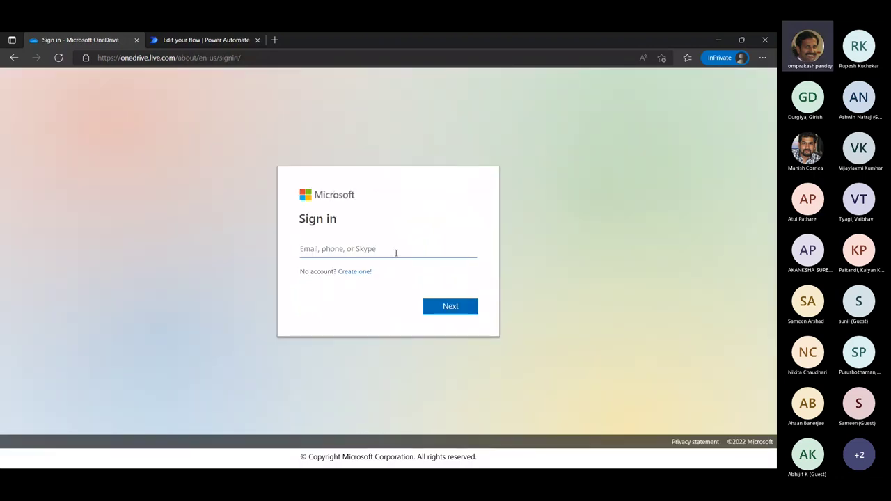
text(o)
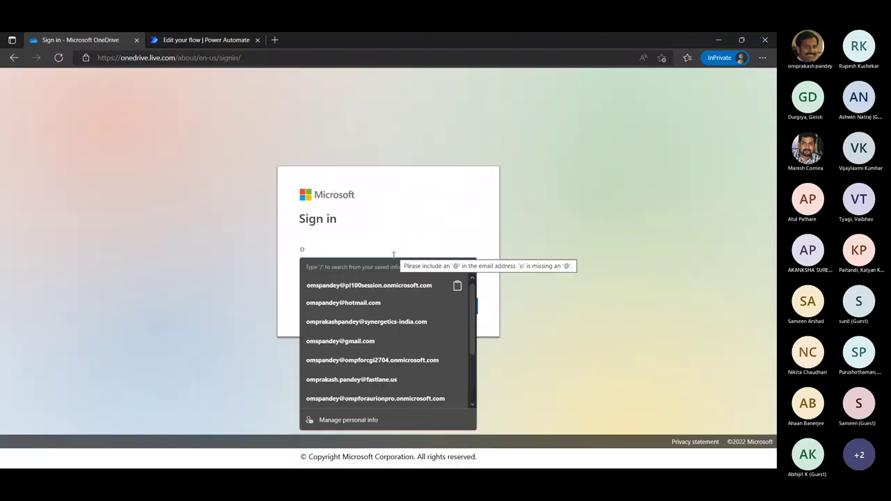
click(352, 286)
click(451, 310)
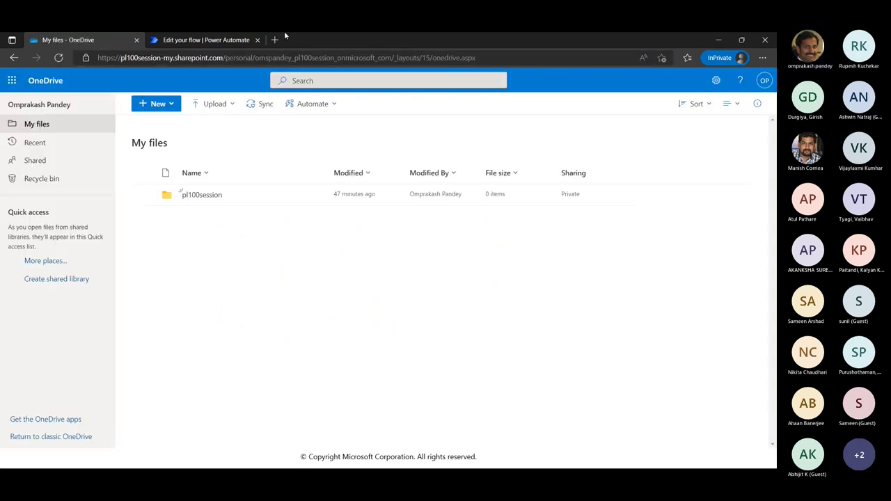
Step: Load outlook.live.com in a new browser tab
click(276, 39)
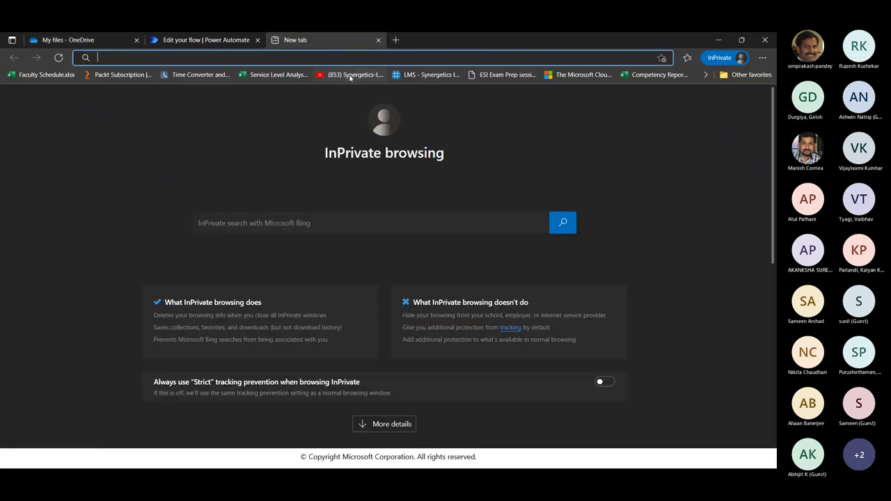
text(ou)
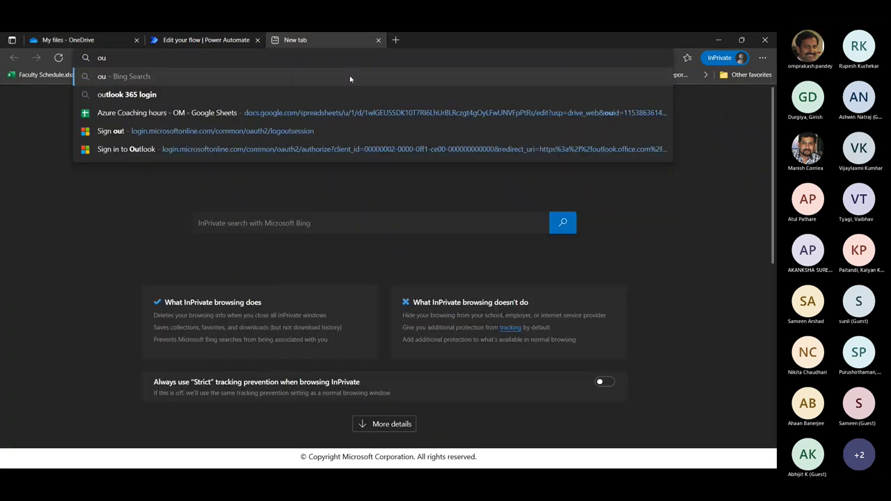
text(tlook)
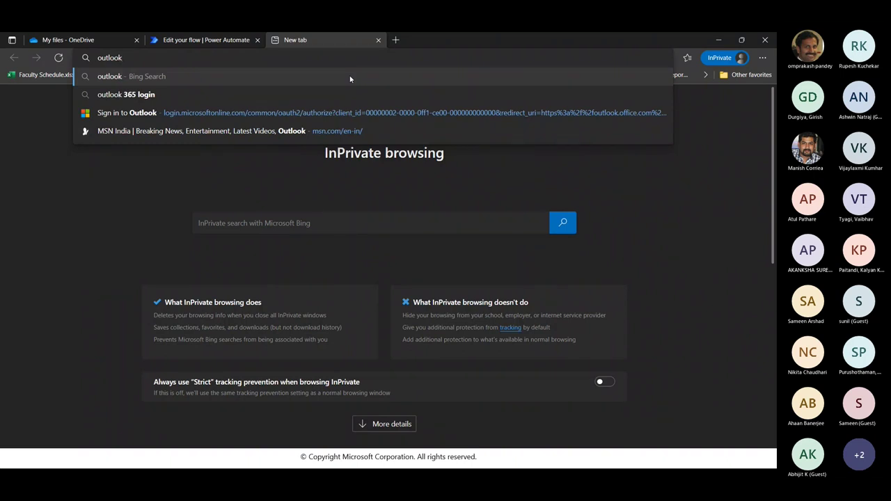
text(.live)
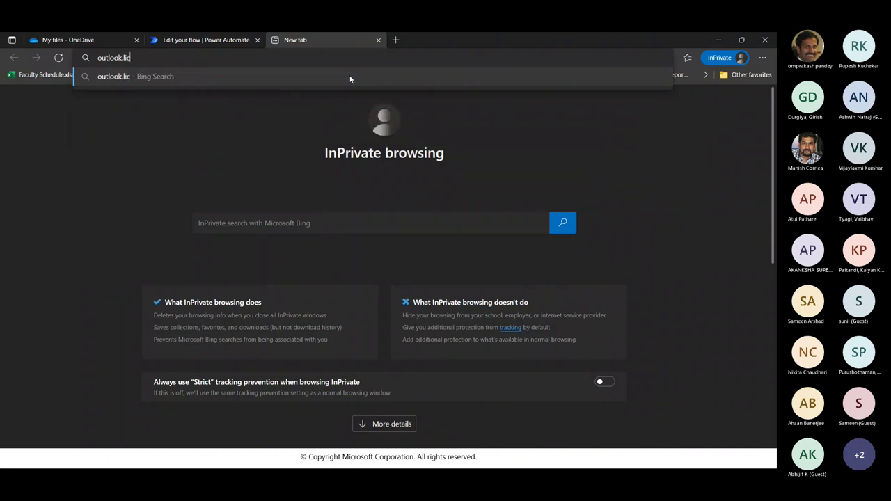
text(.com)
key(Return)
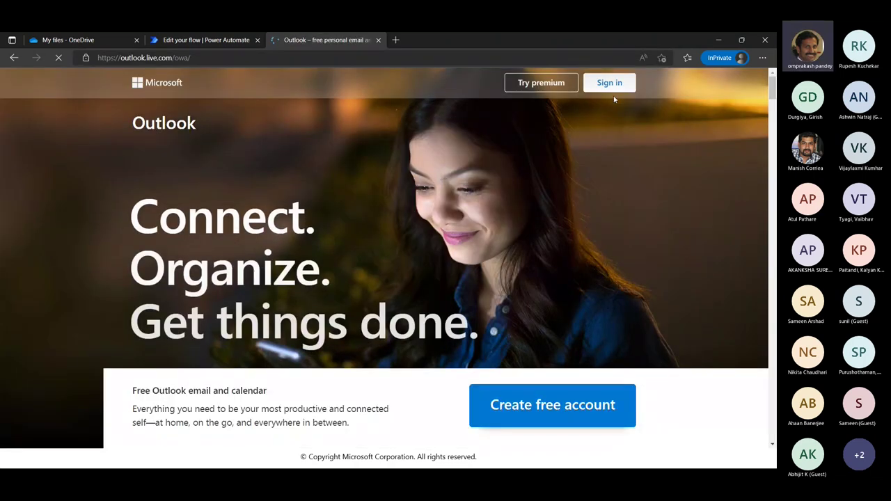
Step: Sign in to Outlook with the saved e-mail address of the pl100session account
click(617, 90)
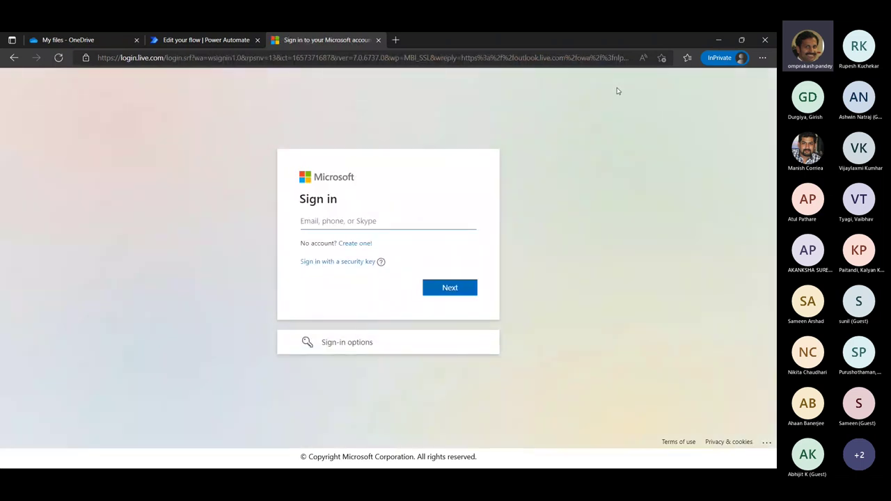
text(o)
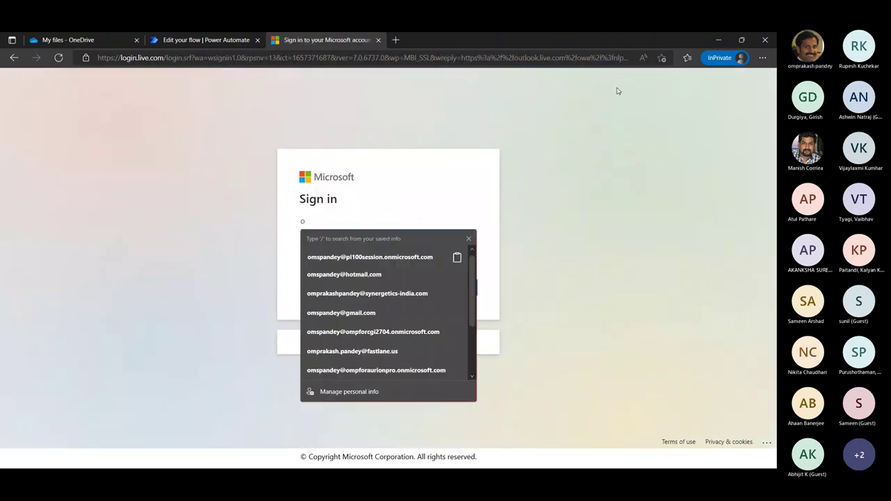
click(374, 257)
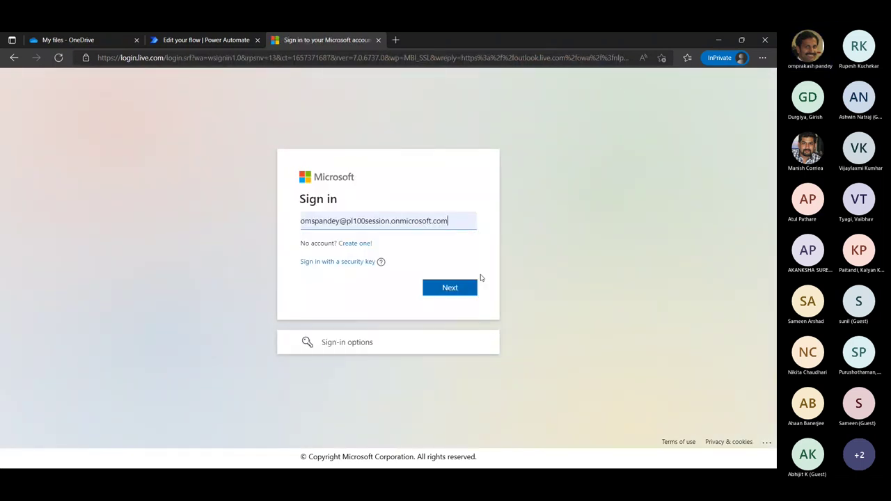
click(456, 288)
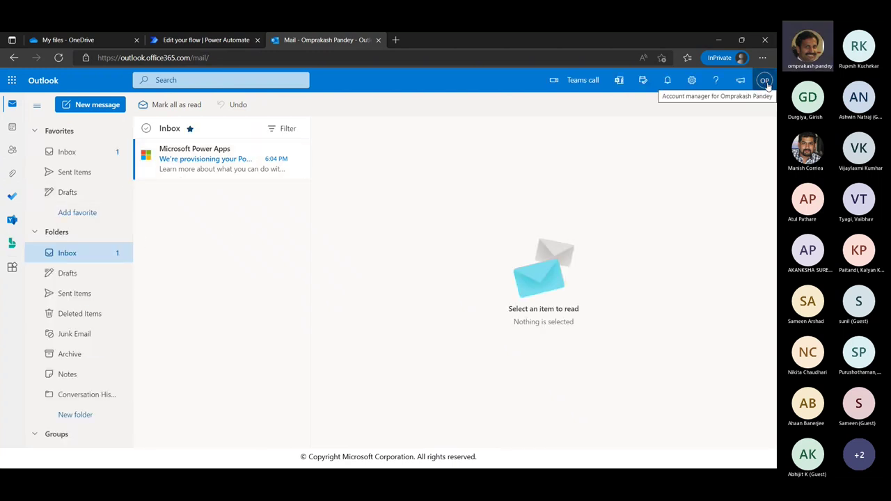
Step: Switch to OneDrive and upload the file AZ-400T00A-ENU-Change-Log.pdf into the pl100session folder
click(195, 40)
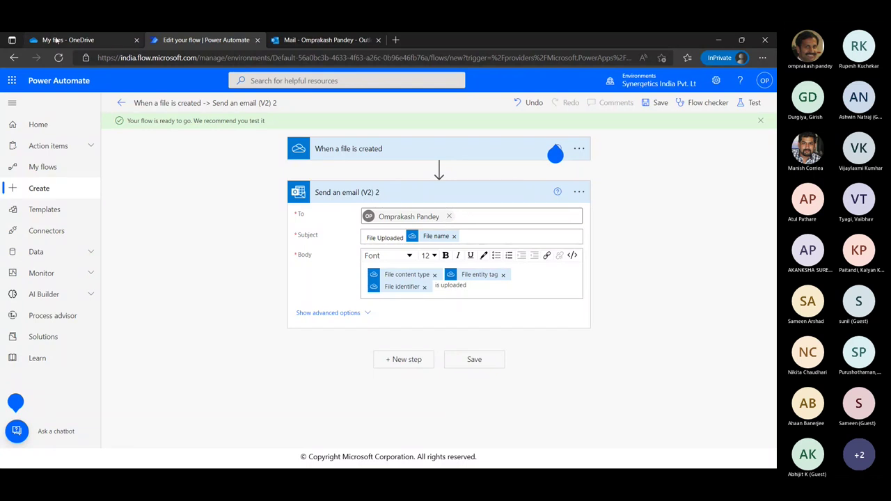
click(104, 40)
click(199, 195)
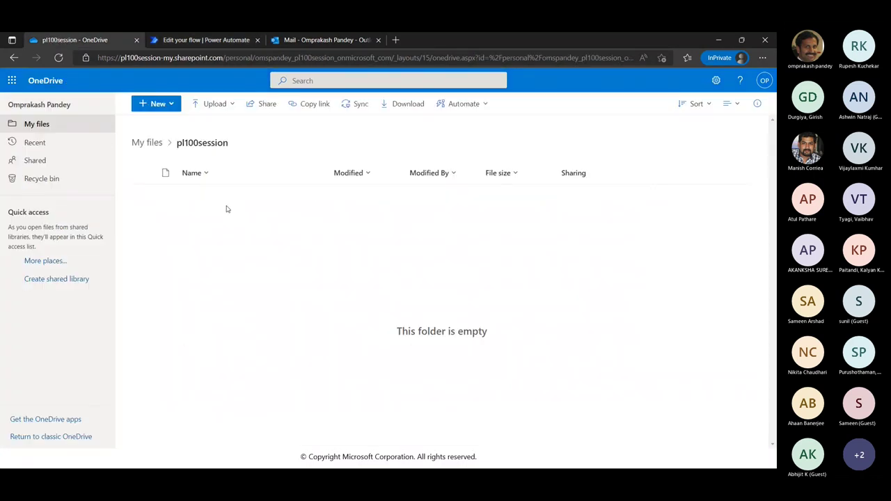
click(231, 104)
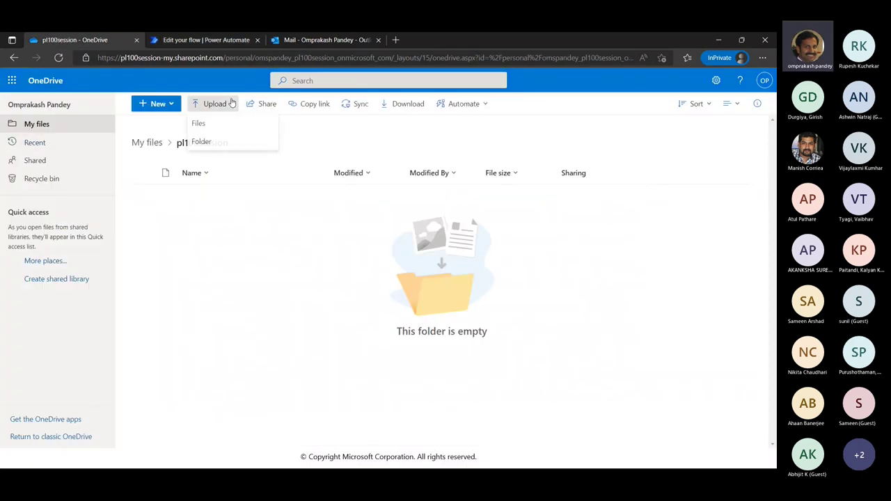
click(197, 124)
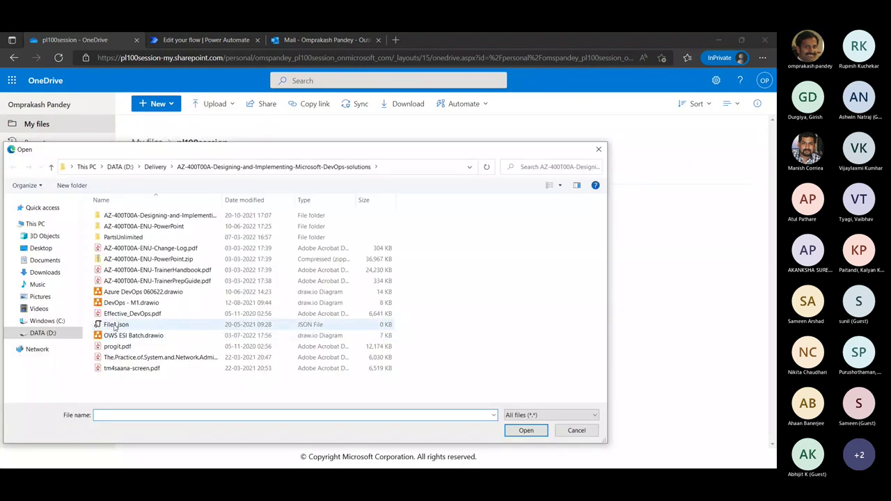
click(113, 325)
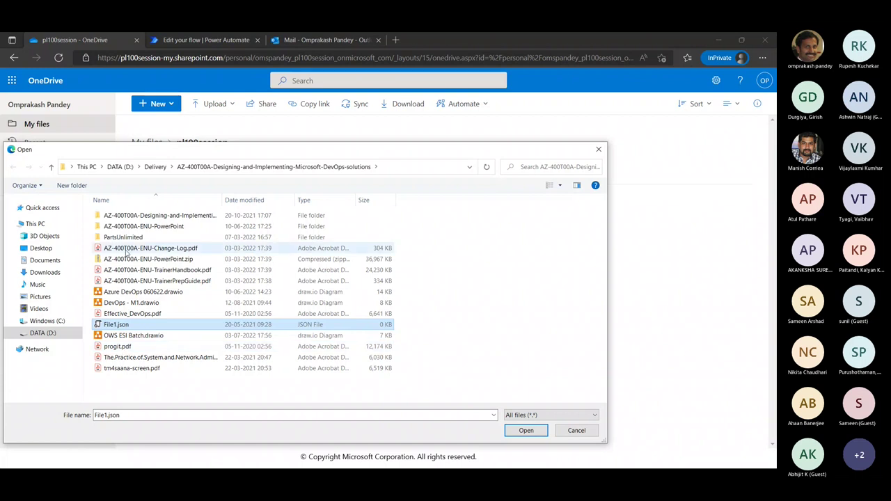
double_click(126, 250)
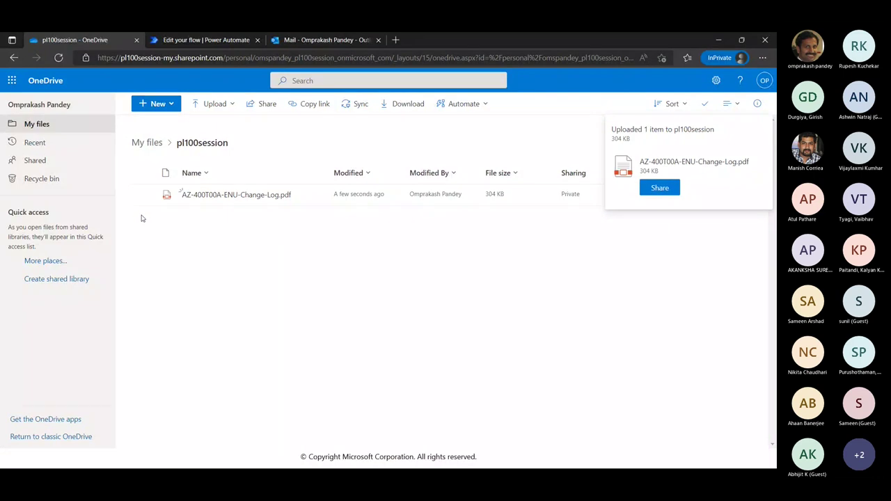
Step: Check the flow's details and run history in Power Automate, and check the Outlook inbox for the notification email
click(189, 42)
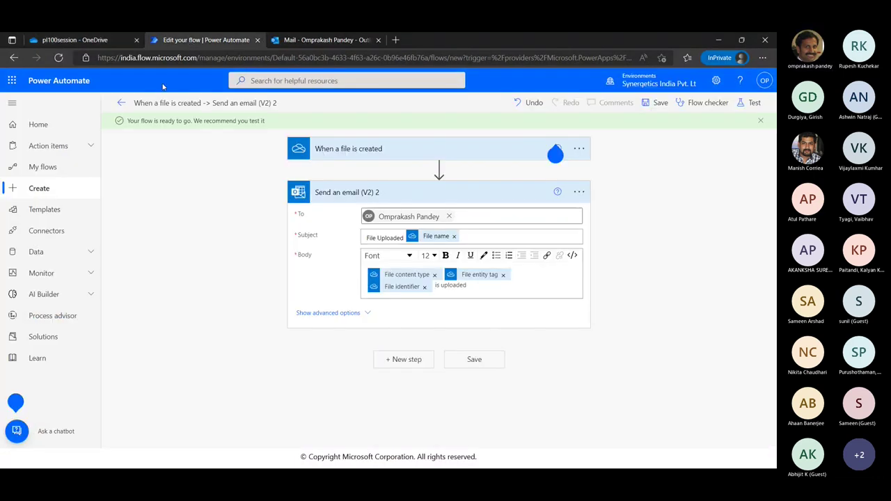
click(121, 105)
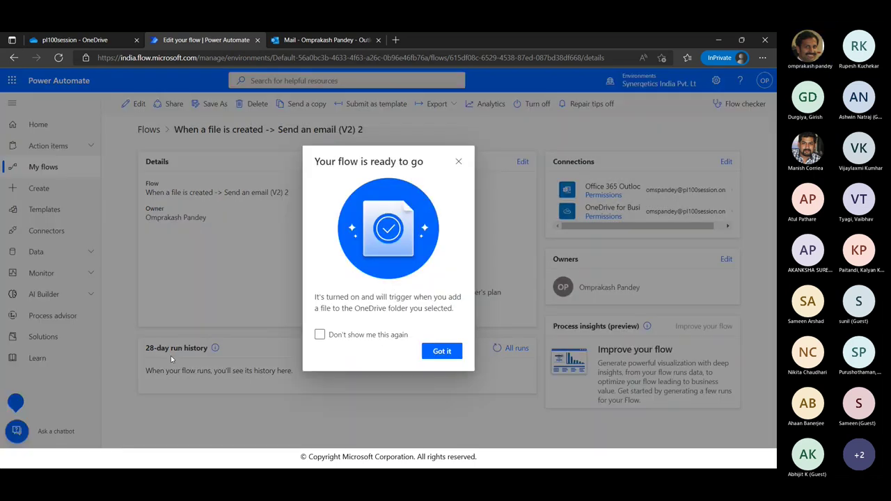
click(449, 356)
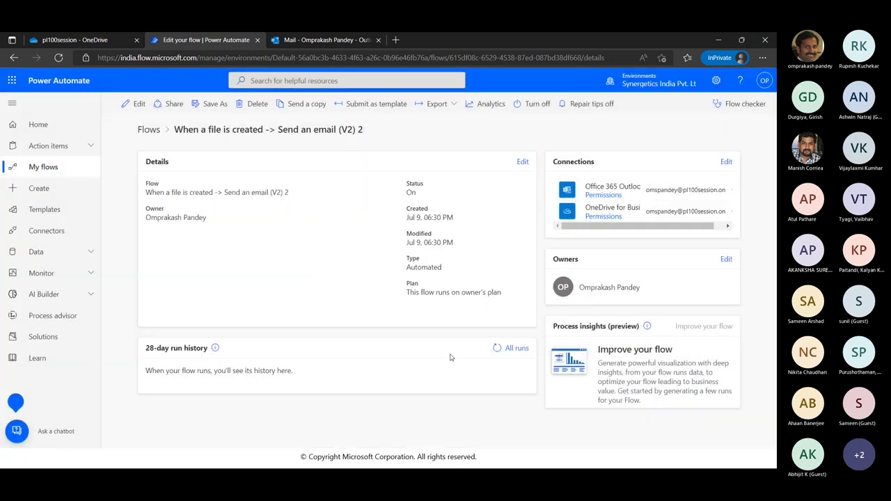
click(518, 350)
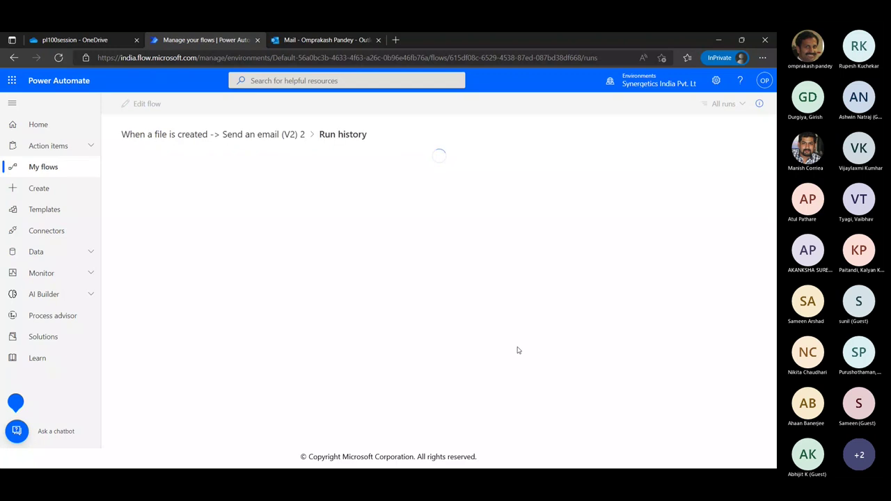
click(276, 135)
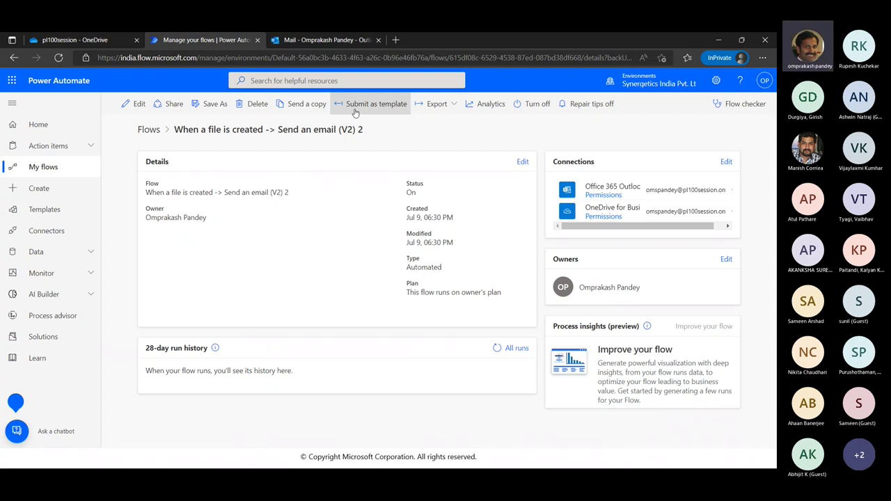
click(332, 41)
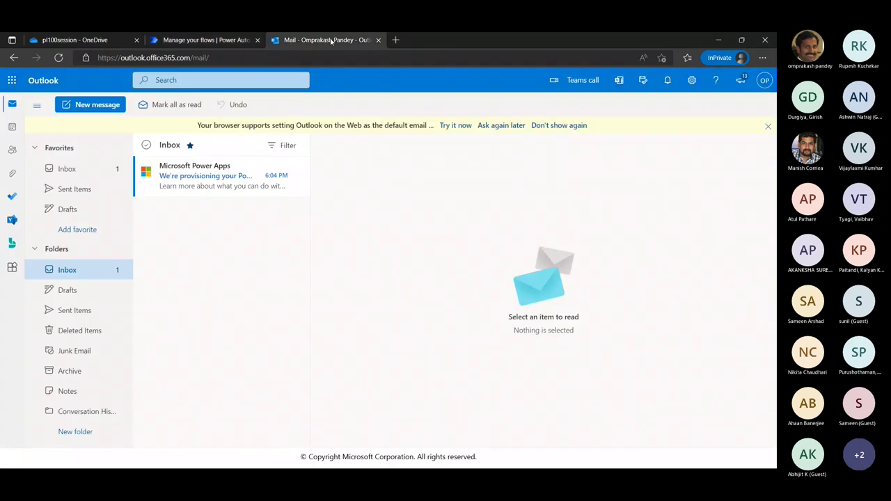
Step: Reload the Outlook inbox and reopen the details of the flow When a file is created -> Send an email (V2) 2 in Power Automate
click(265, 62)
key(Return)
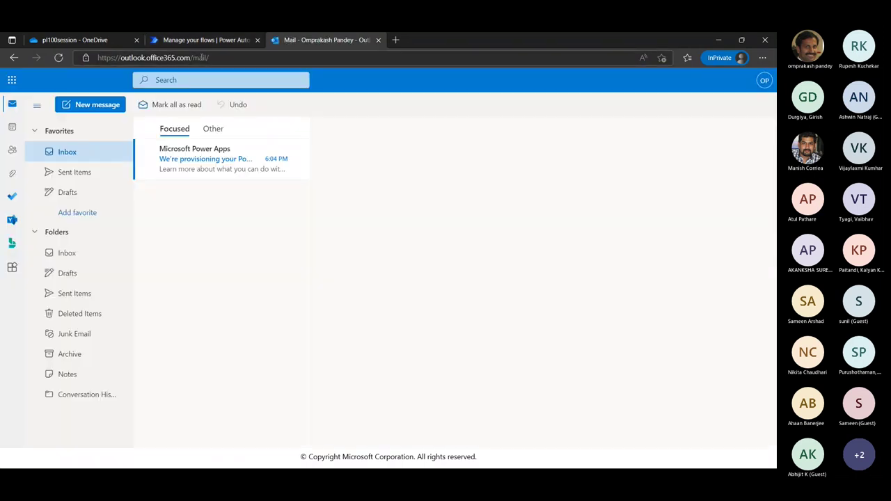
click(180, 41)
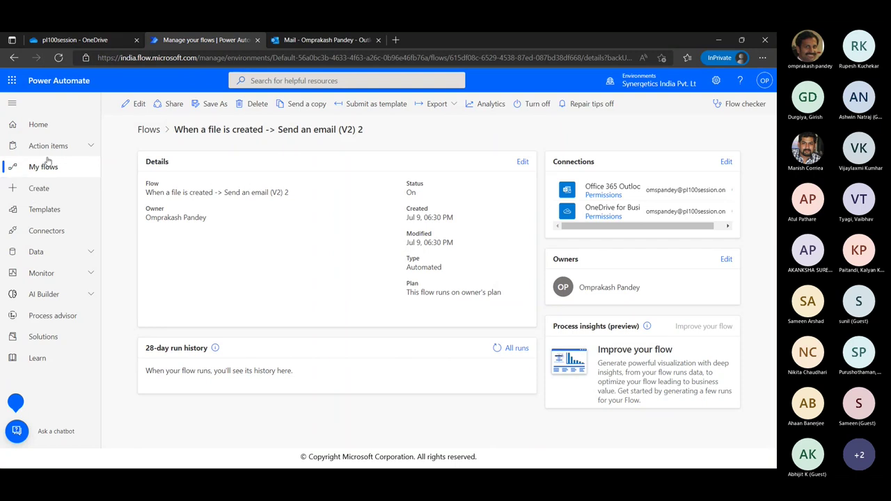
click(37, 126)
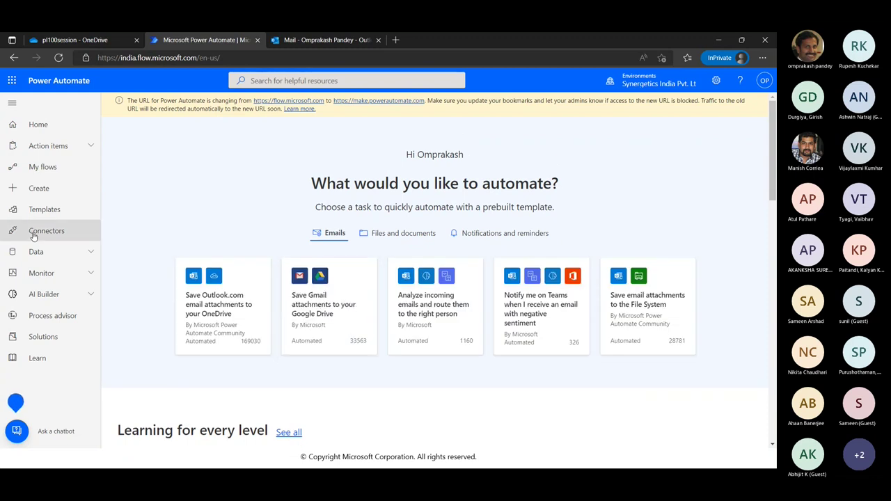
click(46, 168)
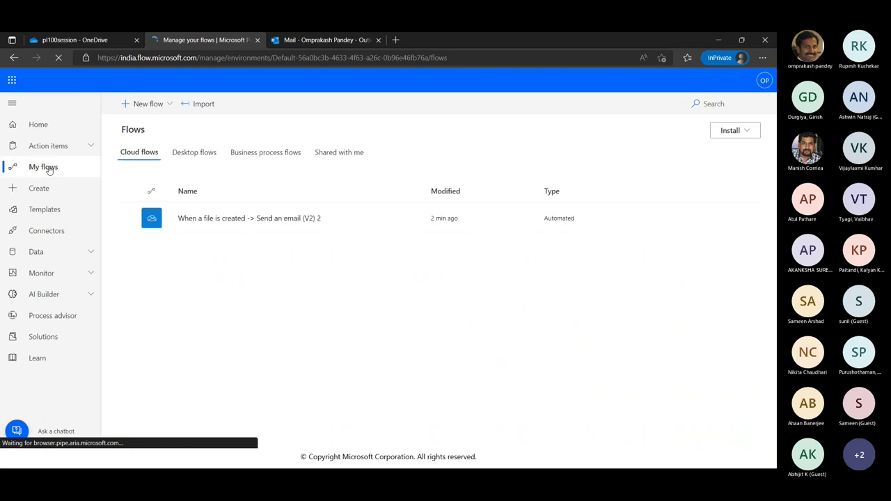
click(238, 219)
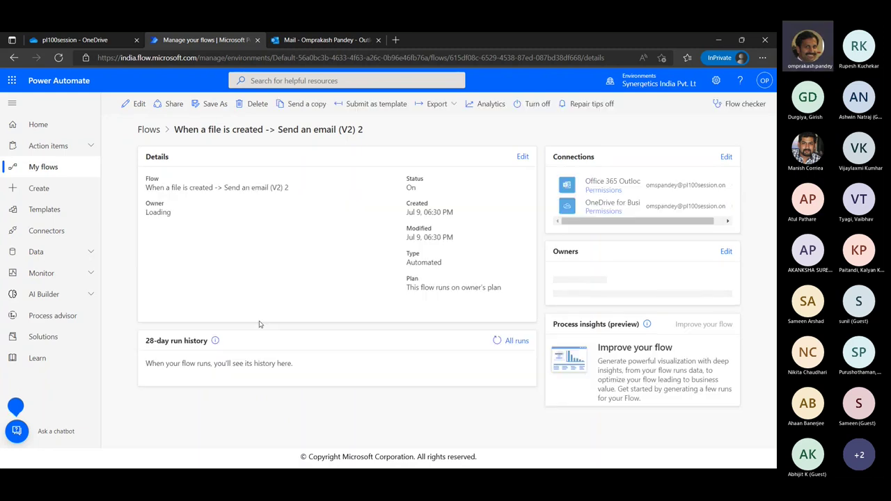
Step: Check the Outlook inbox for the notification email and list all runs of the flow in Power Automate
click(301, 42)
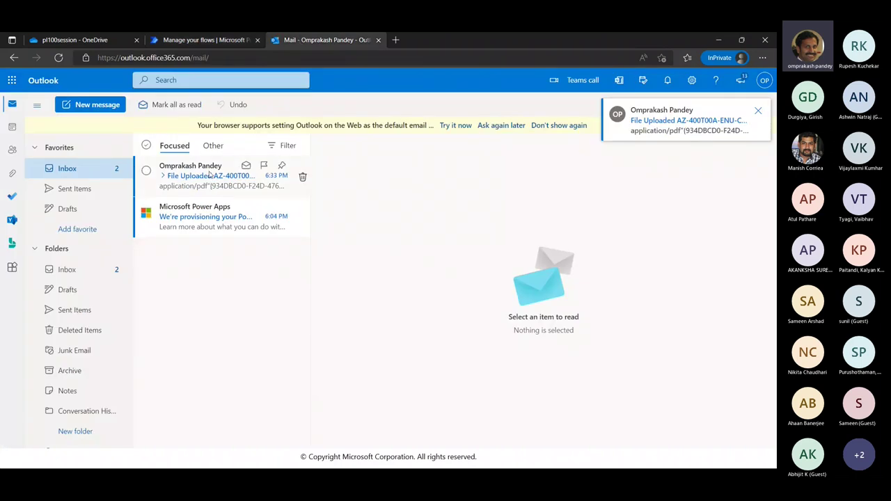
click(173, 40)
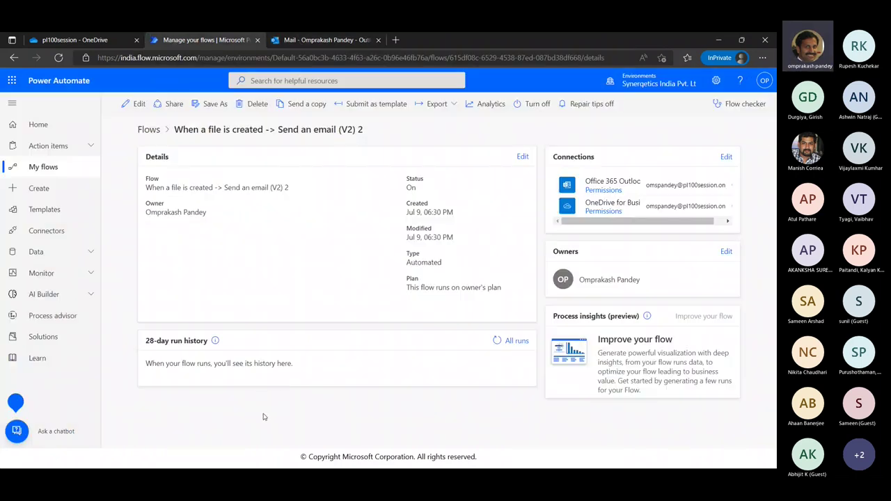
click(515, 341)
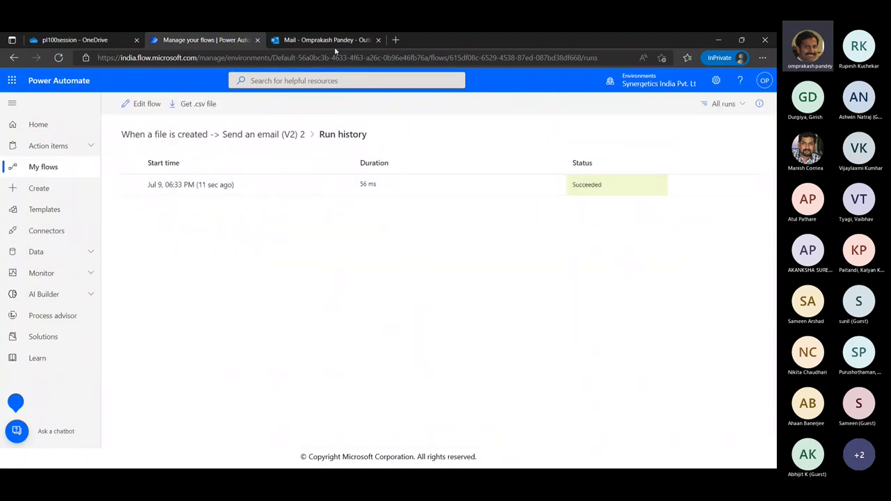
Step: Switch to Outlook and read the notification email File Uploaded AZ-400T00A-ENU-Change-Log.pdf
key(ctrl+Tab)
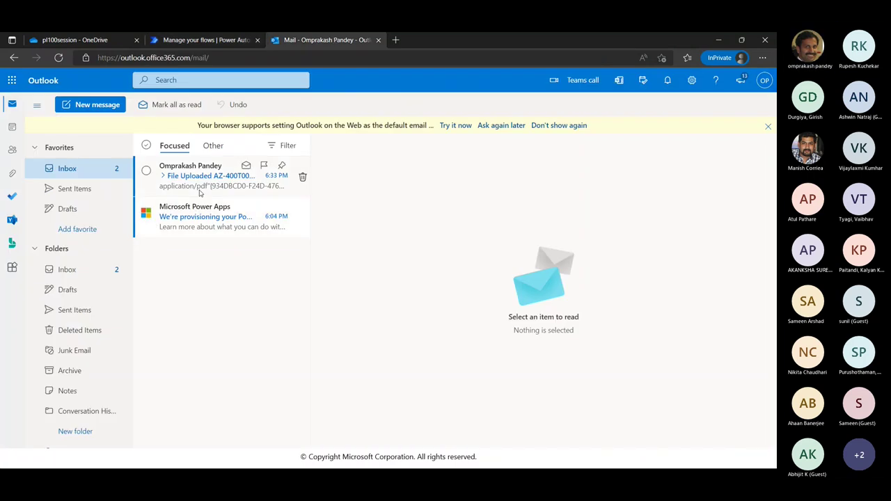
click(165, 179)
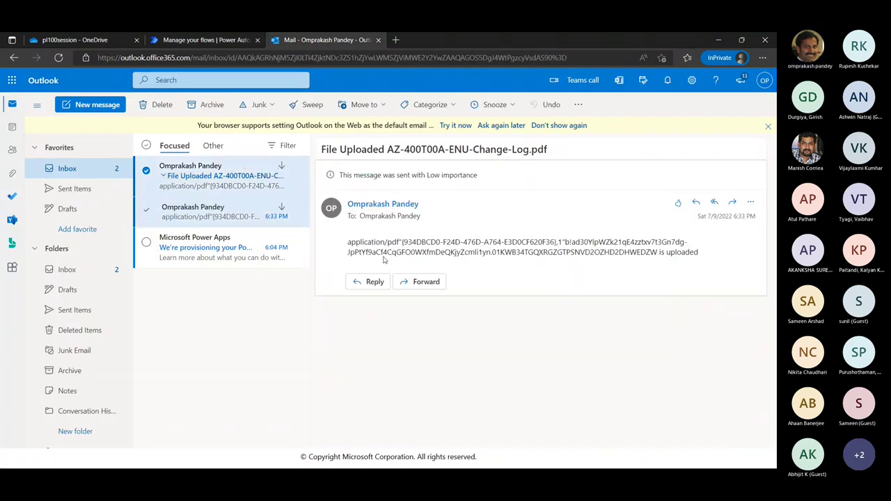
drag(704, 257, 696, 252)
Step: Open the flow's run in Power Automate and examine the inputs and outputs of the file trigger and the Send an email (V2) 2 action
click(159, 41)
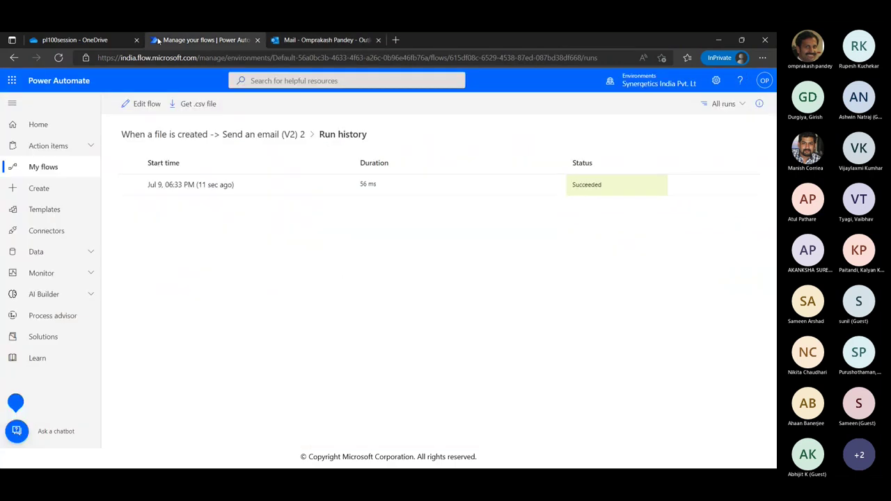
click(197, 186)
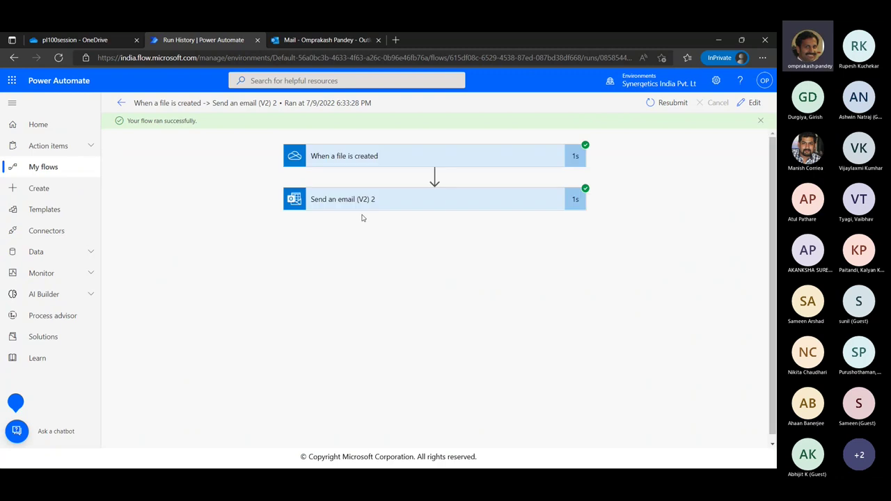
click(392, 156)
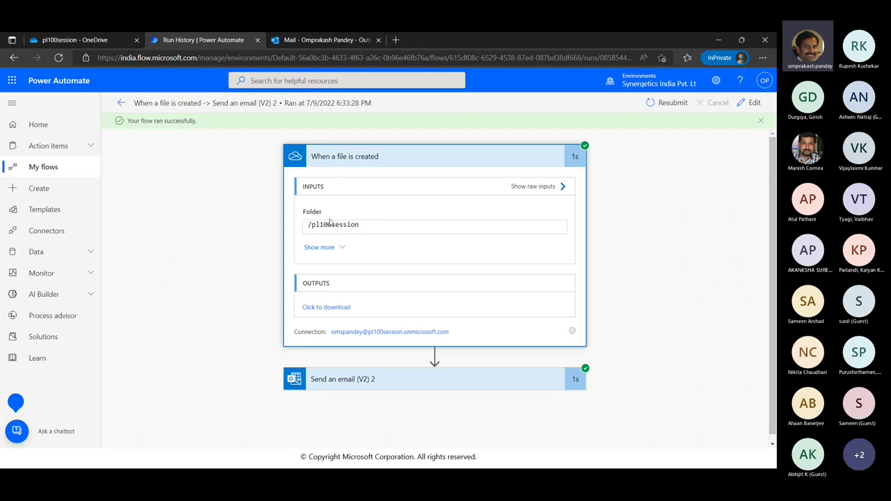
scroll(372, 324, down, 1)
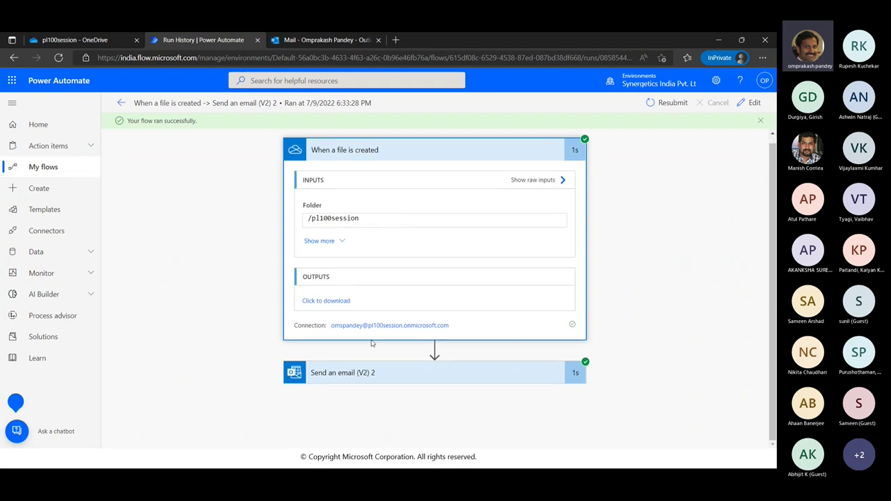
click(374, 376)
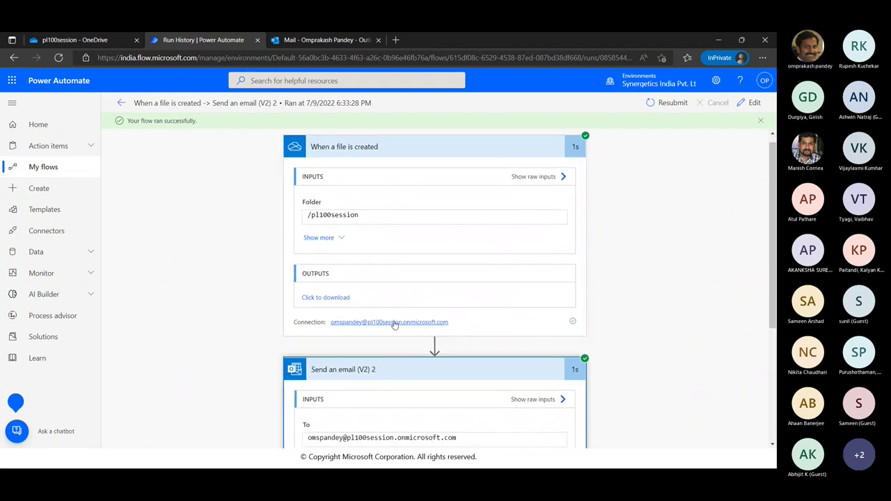
scroll(376, 327, down, 3)
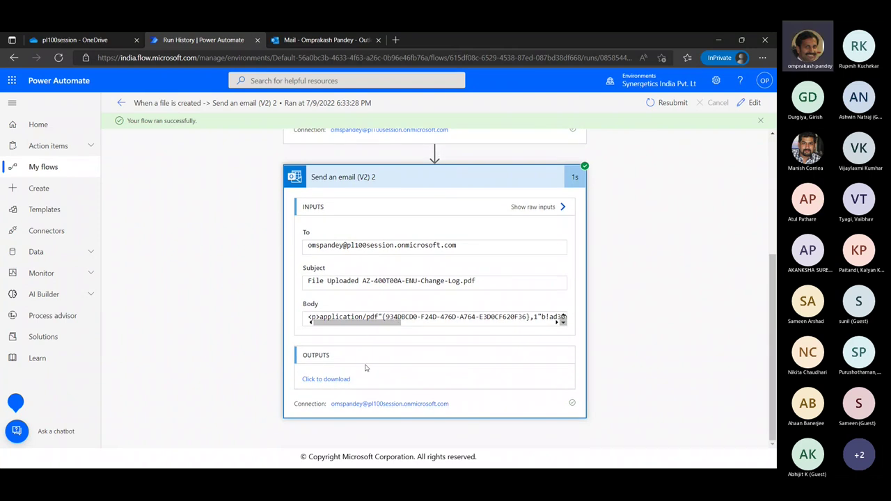
scroll(371, 347, up, 5)
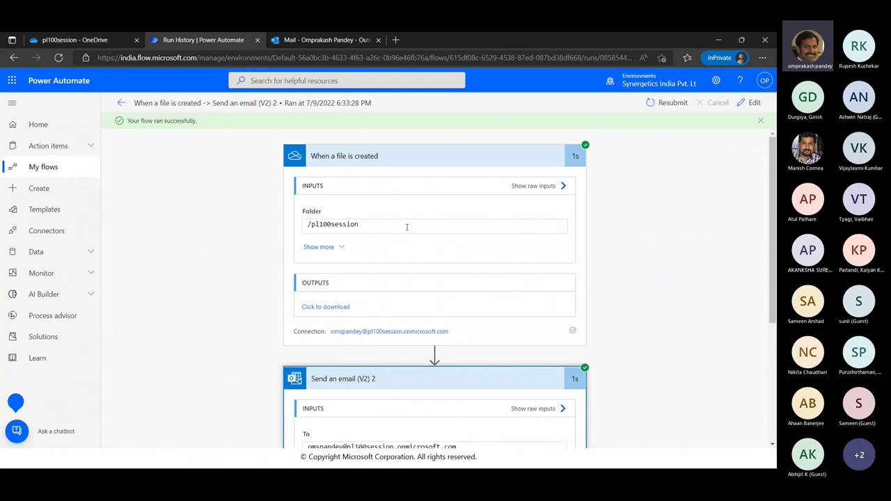
click(120, 104)
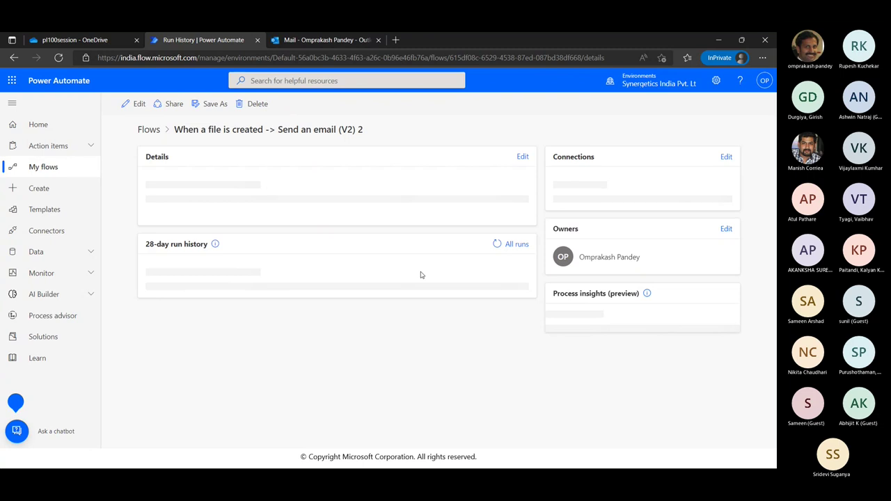
Step: Review the notification email in Outlook and the uploaded file in OneDrive, and open the flow for editing in Power Automate
click(303, 40)
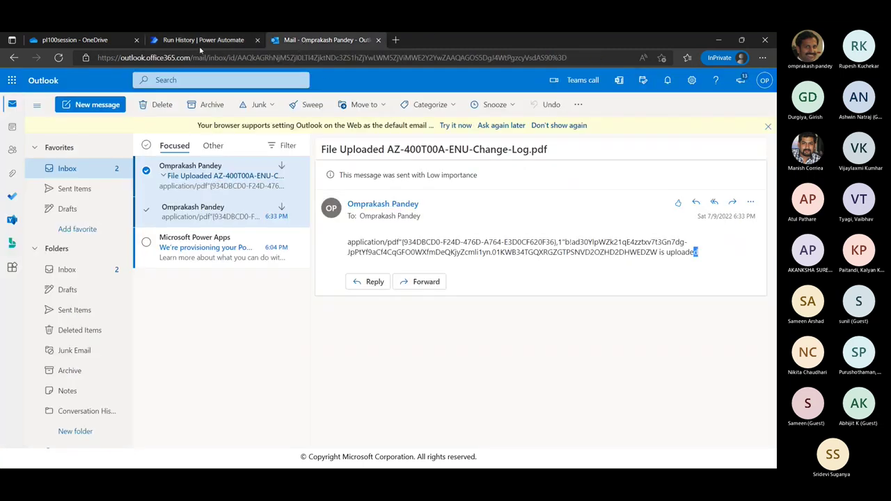
click(70, 40)
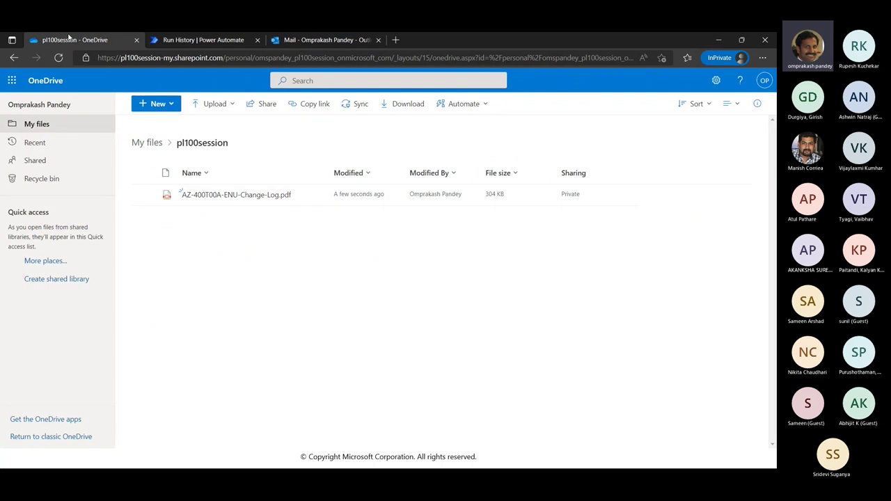
click(178, 42)
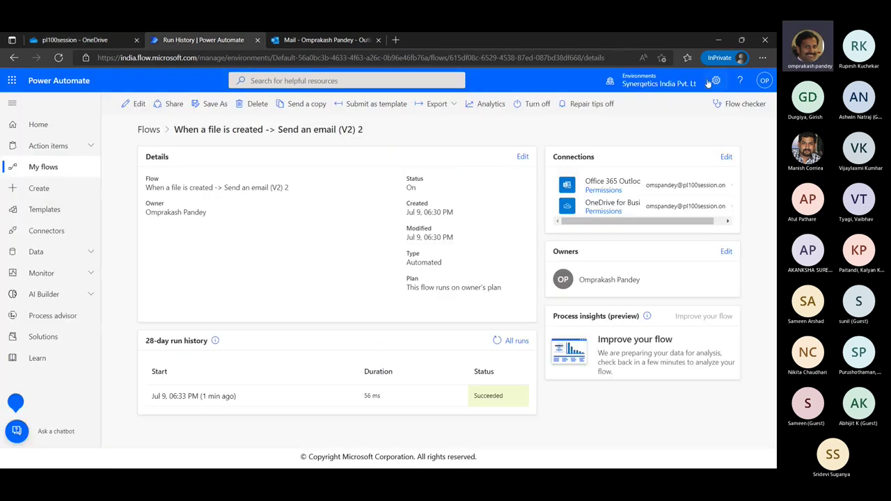
click(141, 106)
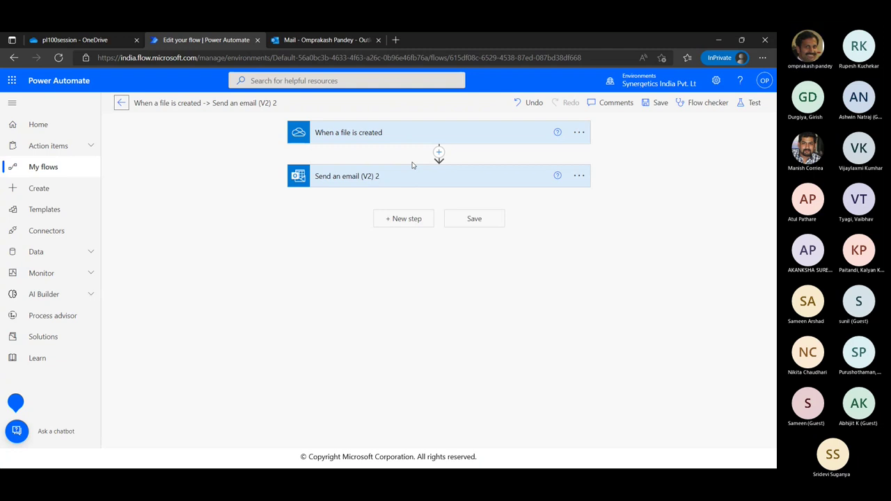
Step: Switch to the Teams meeting window and review the meeting chat and the participants list
key(alt+Tab)
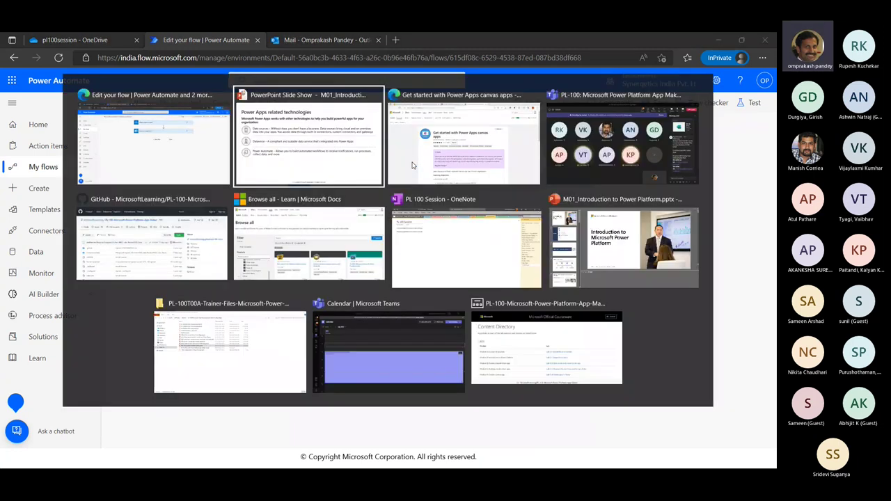
key(alt+Tab)
key(alt+Tab)
mouse_move(670, 296)
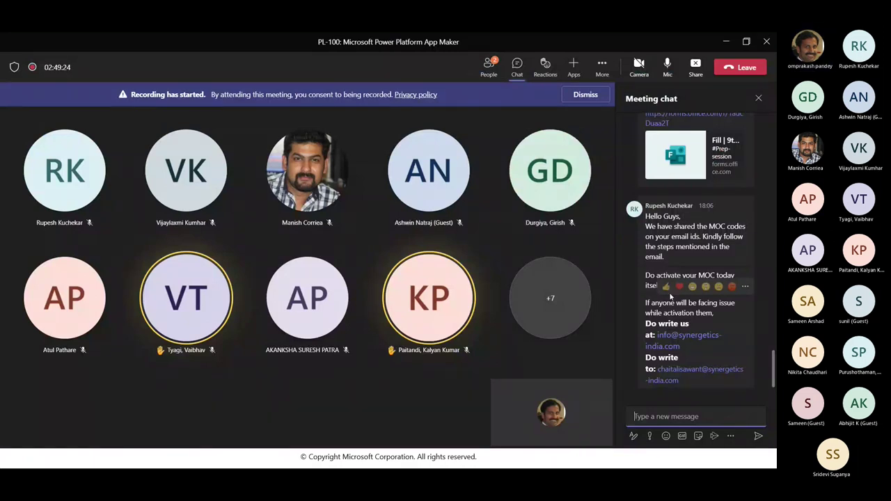
click(489, 67)
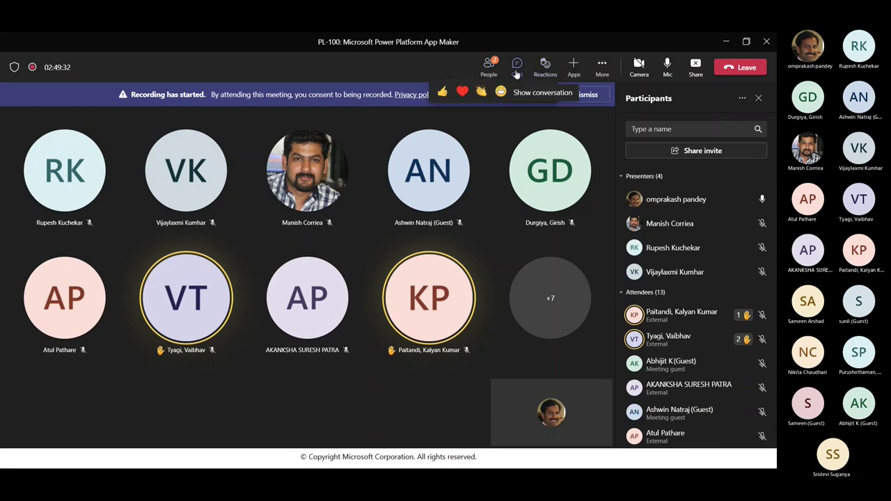
click(516, 68)
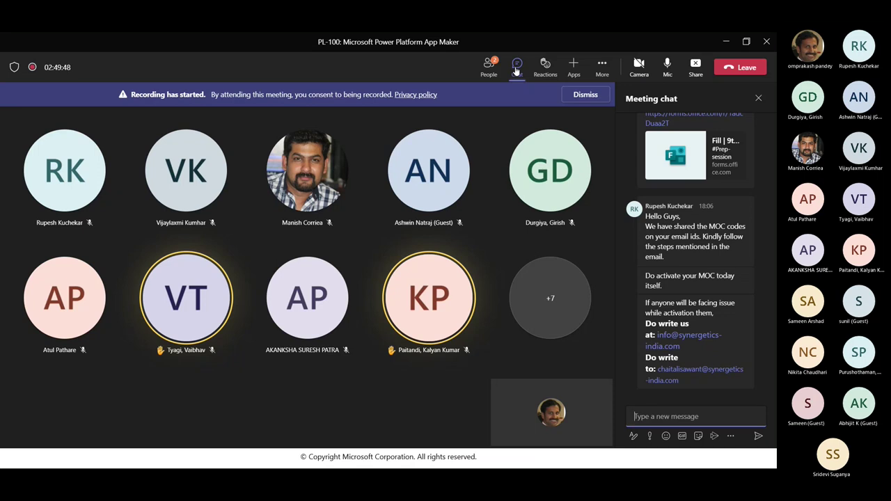
click(489, 67)
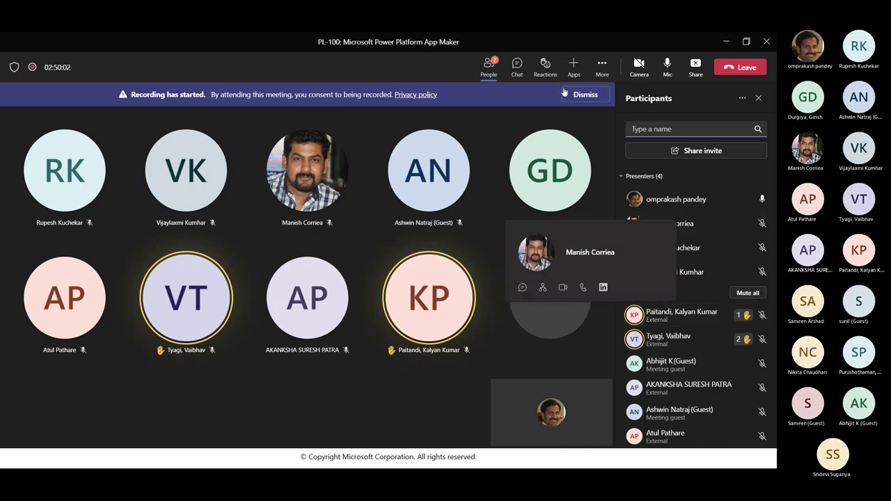
click(517, 67)
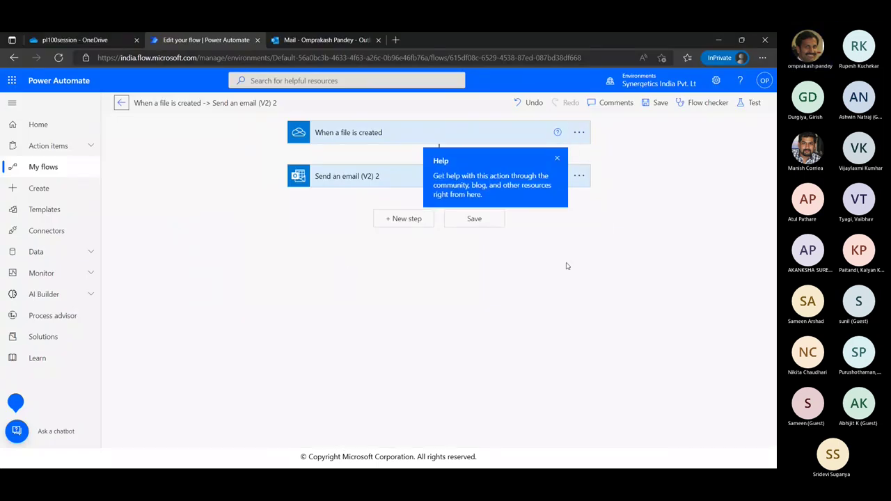
Step: Turn off the flow When a file is created -> Send an email (V2) 2 from the list of cloud flows in Power Automate
click(121, 104)
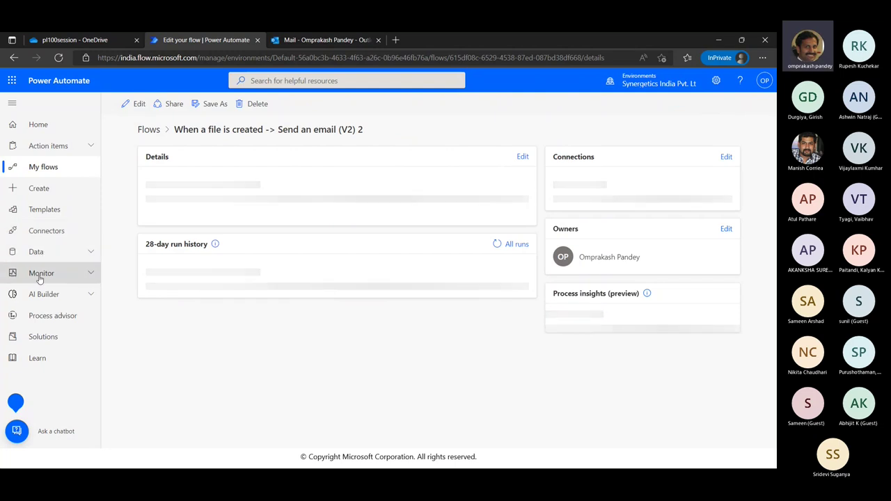
click(52, 169)
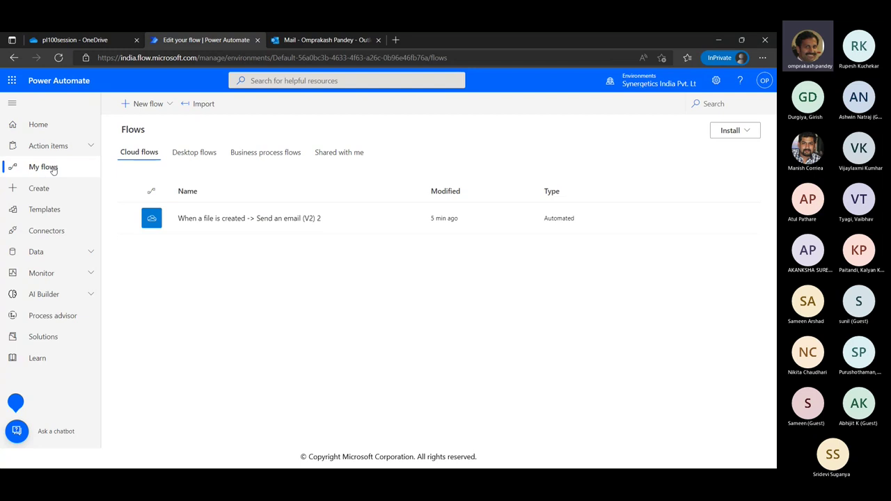
click(414, 221)
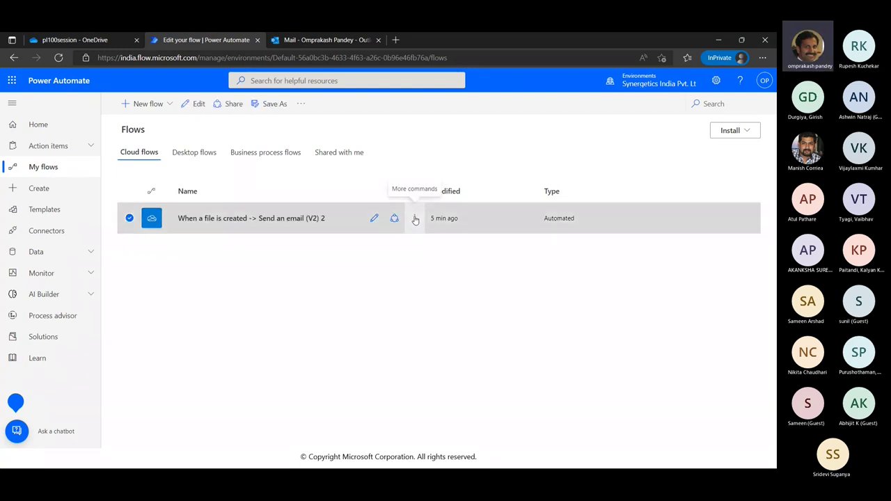
click(414, 218)
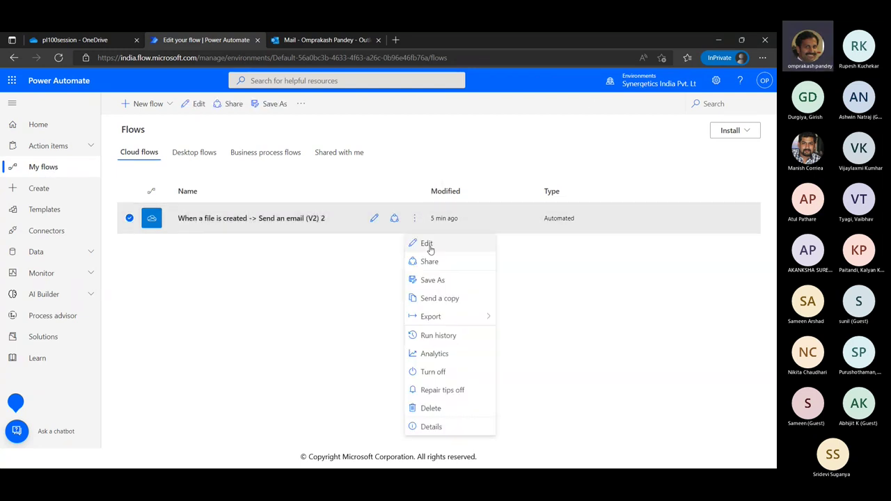
click(426, 373)
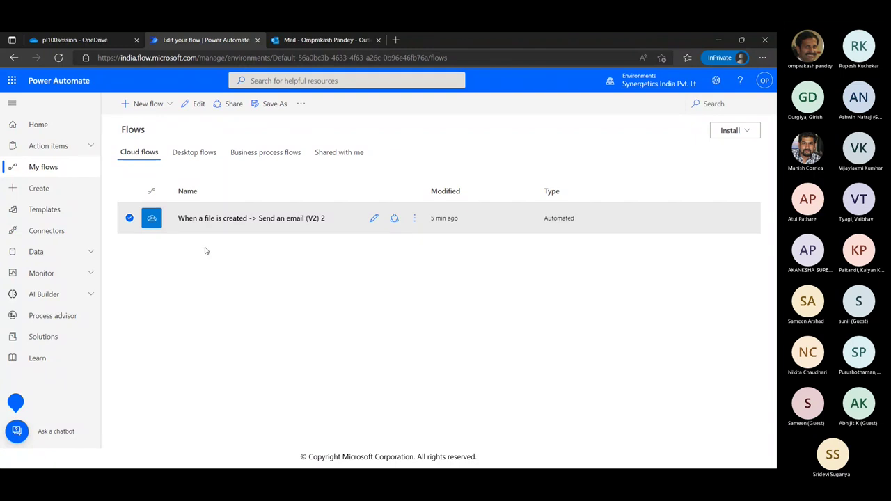
click(168, 105)
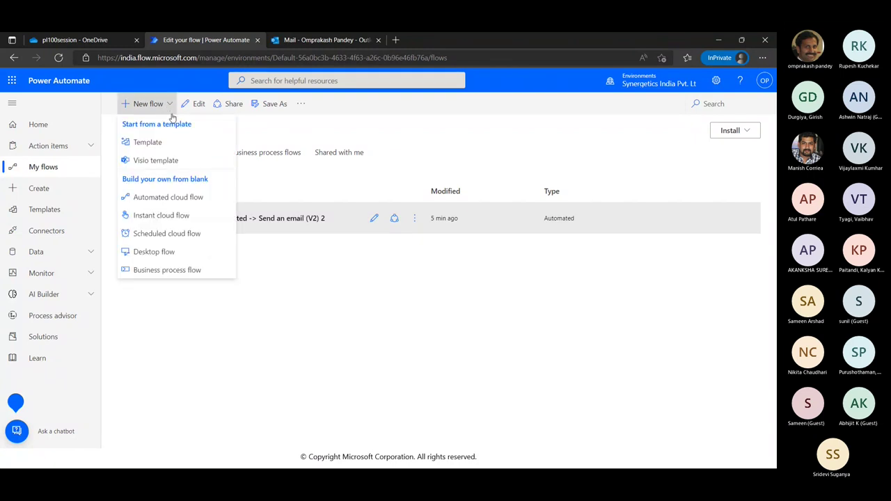
click(272, 293)
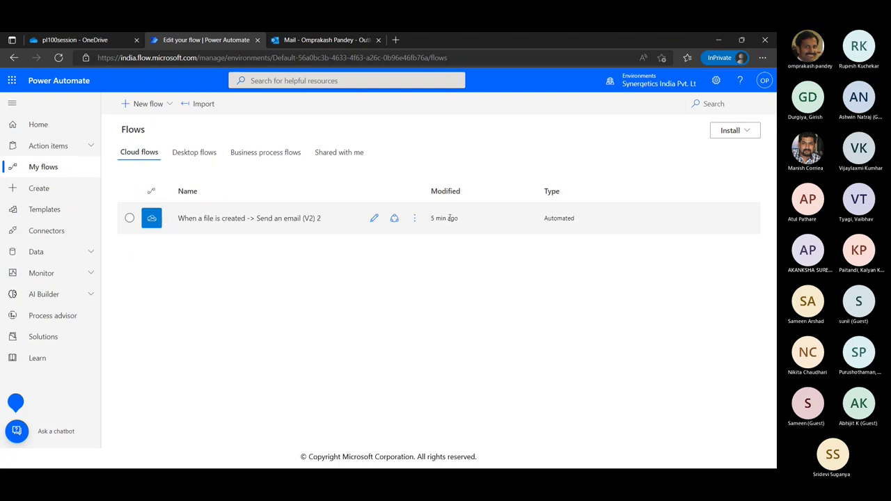
Step: Reload the flows list and create an automated cloud flow with the Office 365 Outlook trigger When a new email arrives (V3)
click(224, 58)
key(Return)
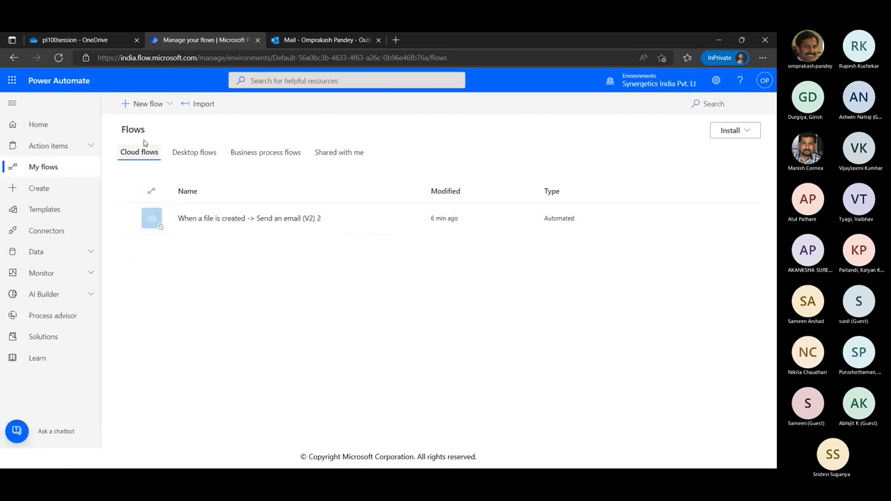
click(162, 104)
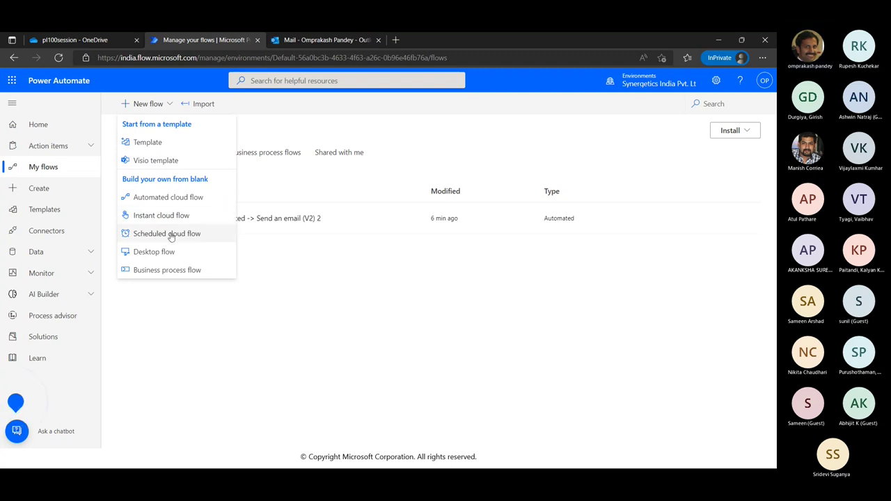
click(175, 197)
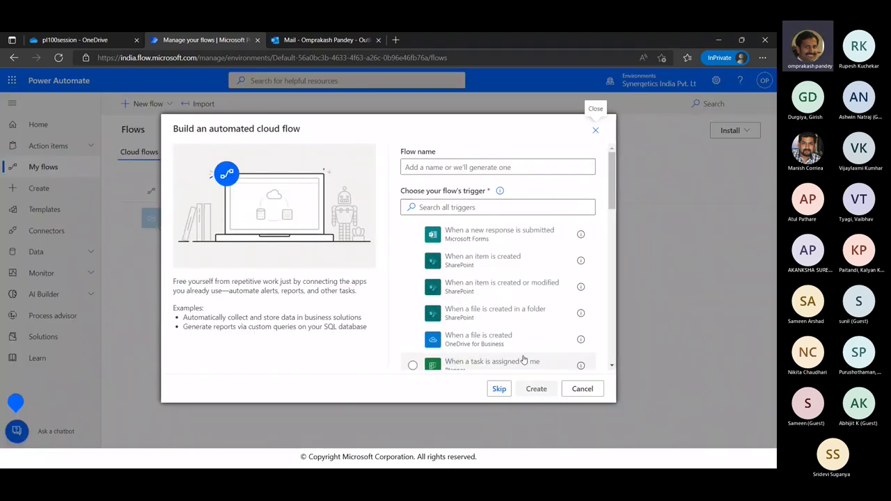
scroll(492, 310, down, 2)
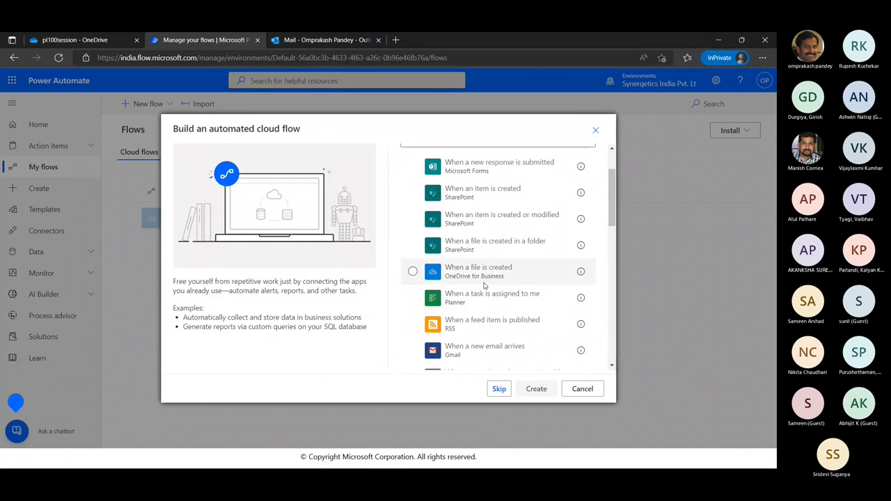
scroll(491, 313, down, 3)
scroll(491, 327, down, 7)
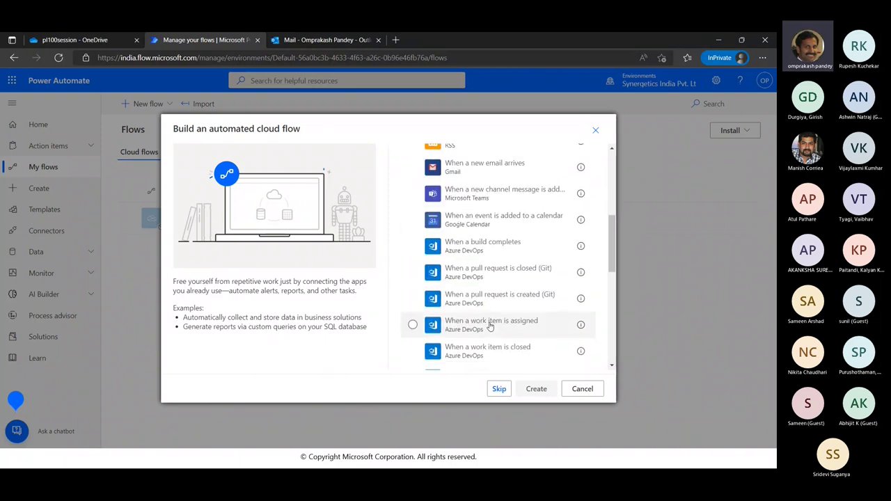
scroll(480, 344, down, 2)
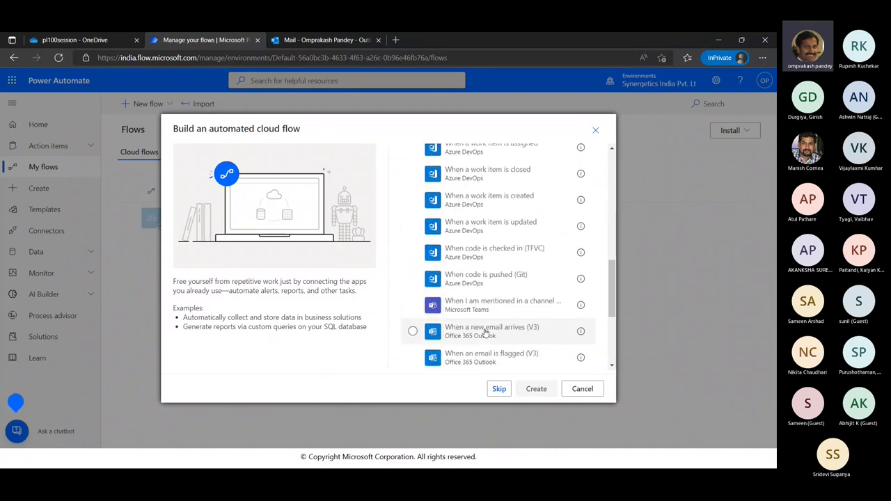
click(489, 285)
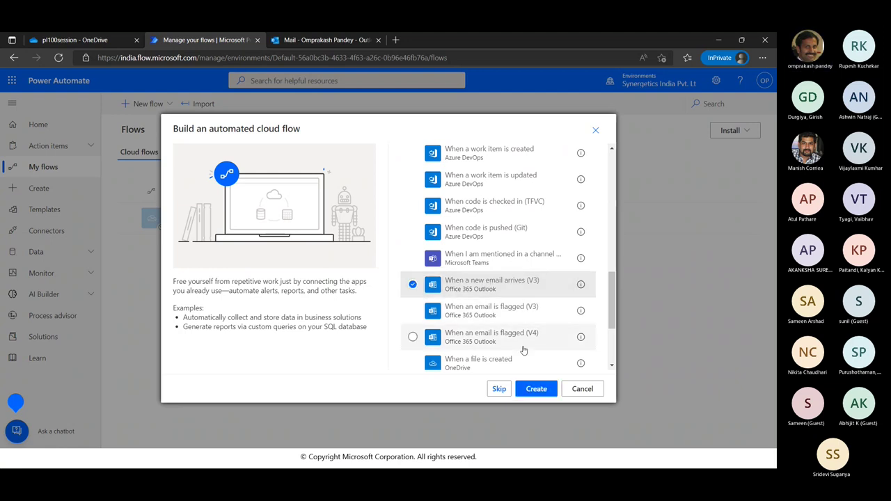
click(537, 390)
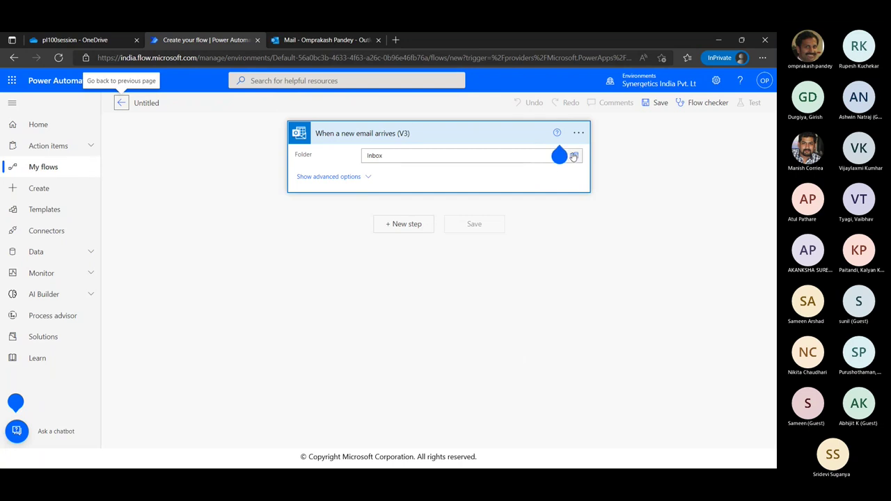
Step: Show the email trigger's advanced options, dismiss the help tip and set Include Attachments to Yes
click(368, 178)
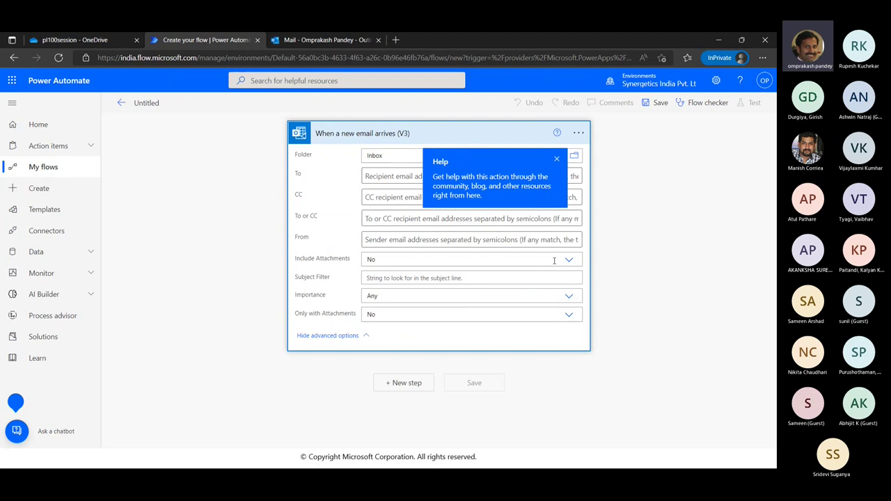
click(559, 161)
click(569, 259)
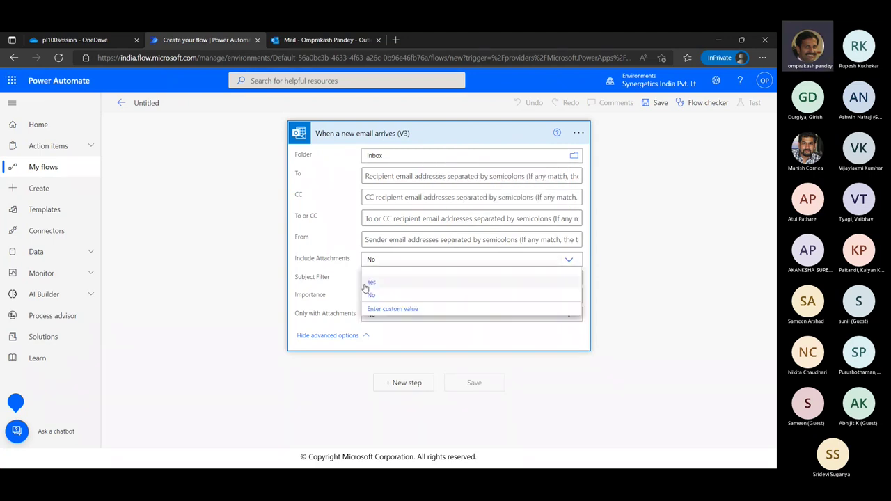
click(377, 282)
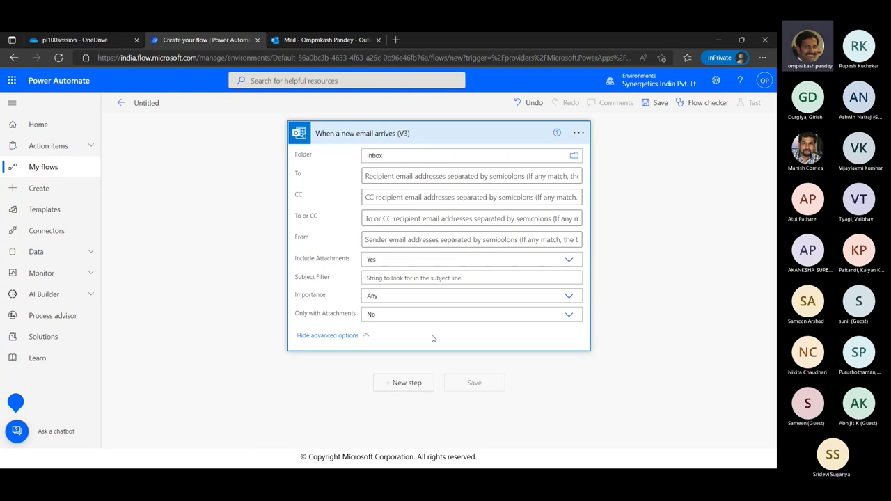
Step: Add a new step after the email trigger, searching for onedrive and choosing the Create file action
click(408, 382)
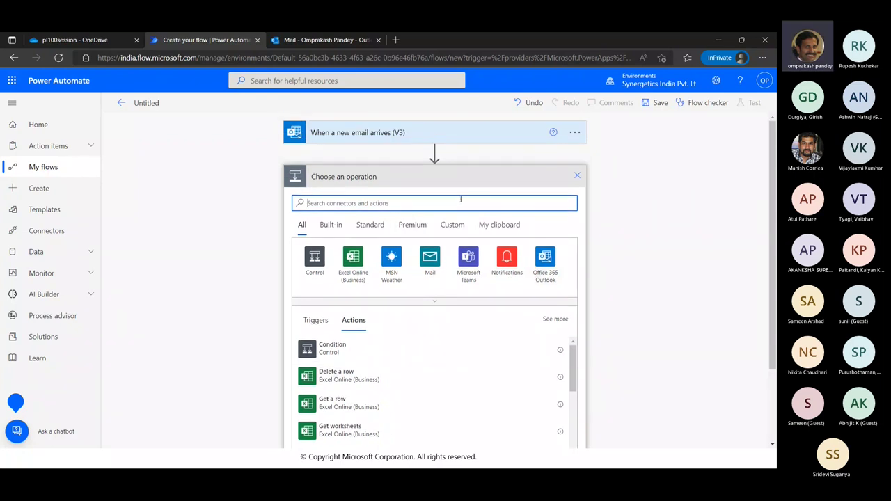
text(cne dr)
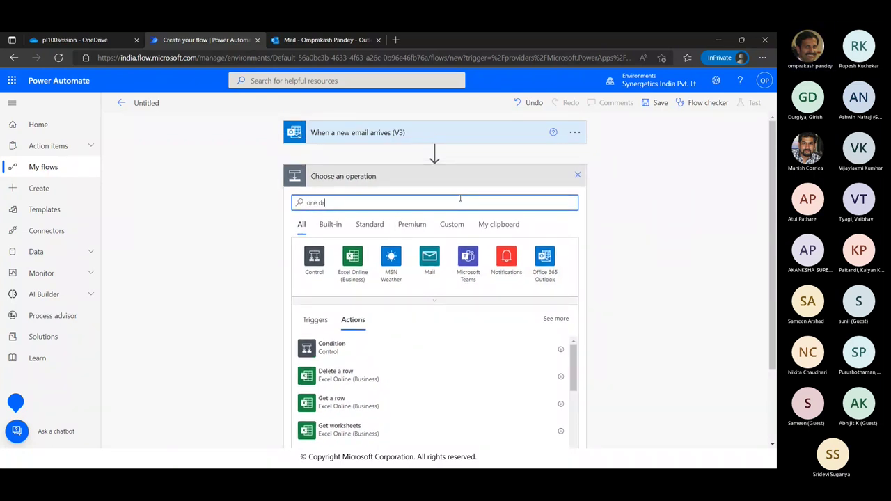
text(ive)
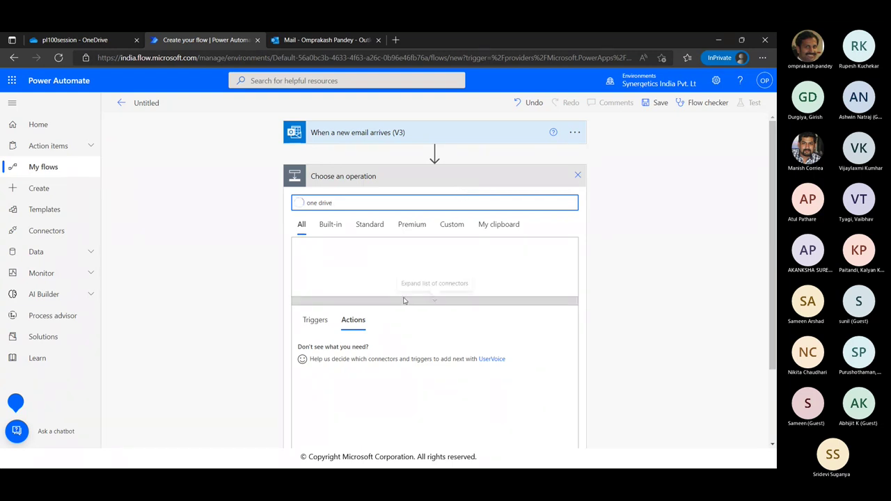
scroll(404, 301, down, 1)
scroll(404, 301, up, 1)
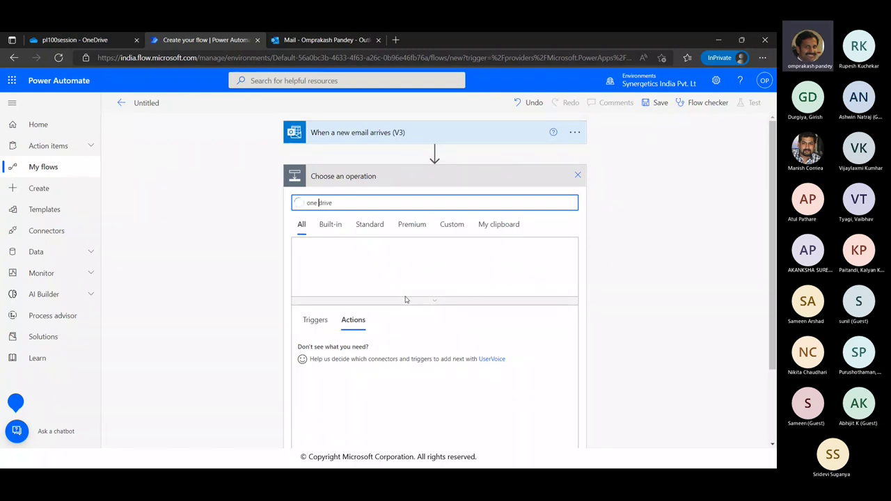
key(BackSpace)
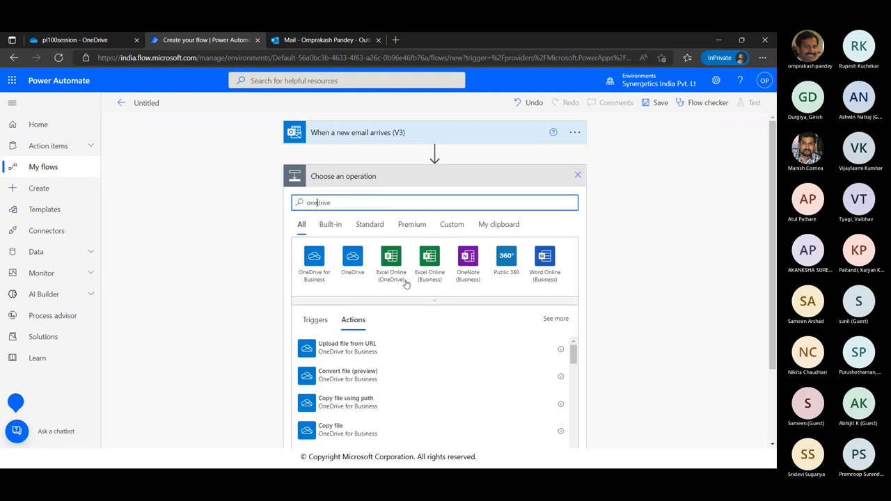
scroll(341, 285, down, 1)
scroll(351, 279, down, 1)
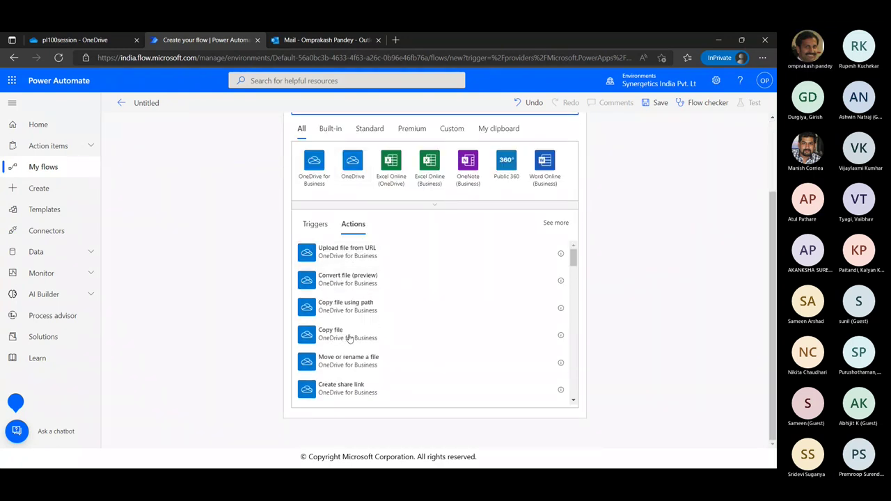
scroll(352, 335, down, 2)
scroll(369, 372, down, 5)
click(328, 298)
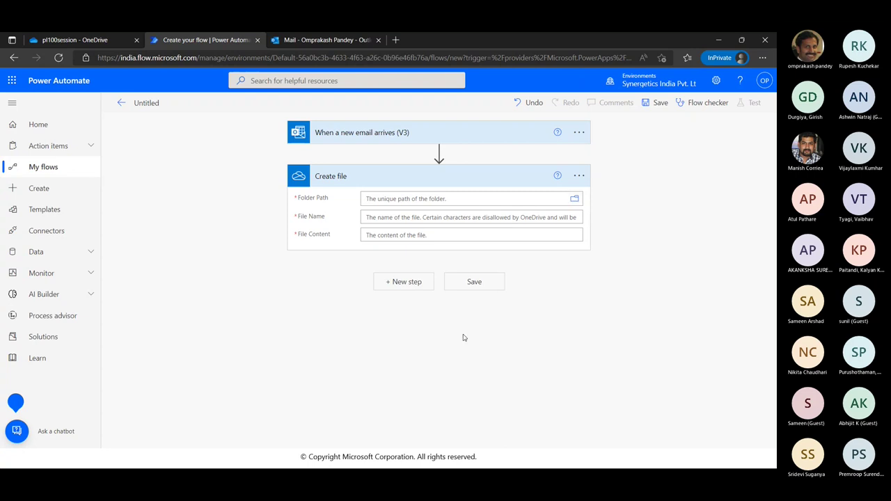
Step: Set the Create file action's File Name to the dynamic content Attachments Name from the email trigger
click(463, 218)
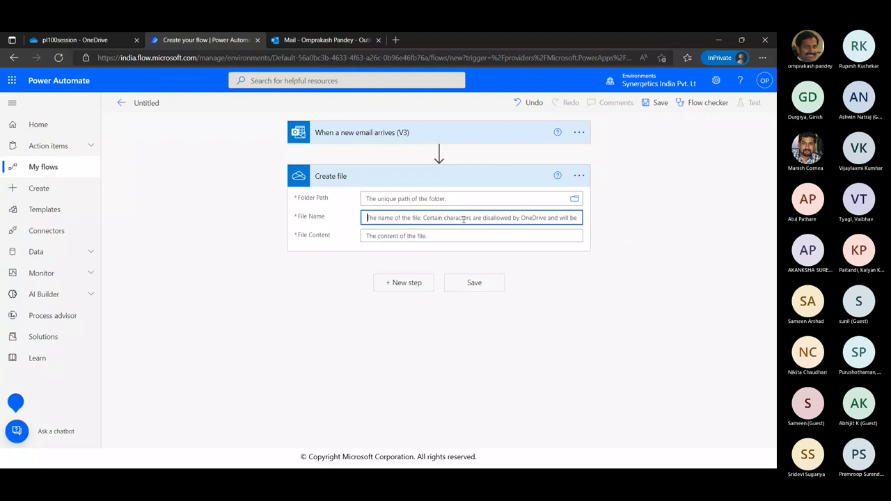
click(531, 199)
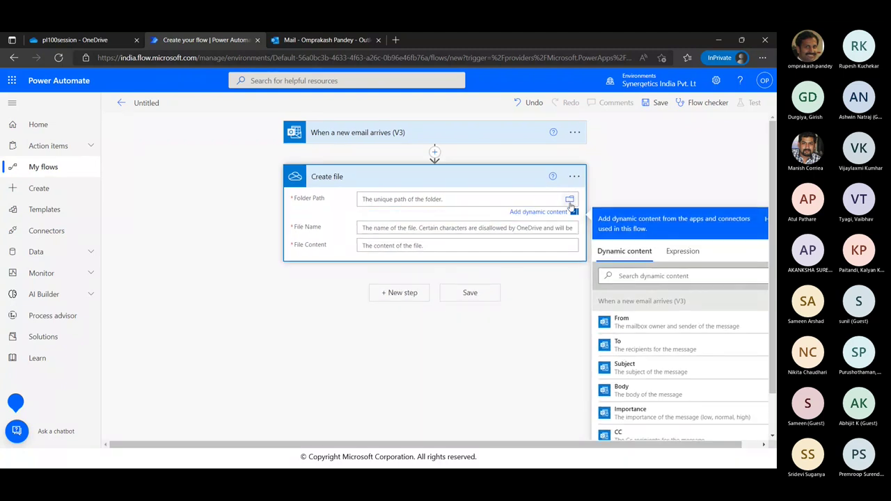
click(569, 200)
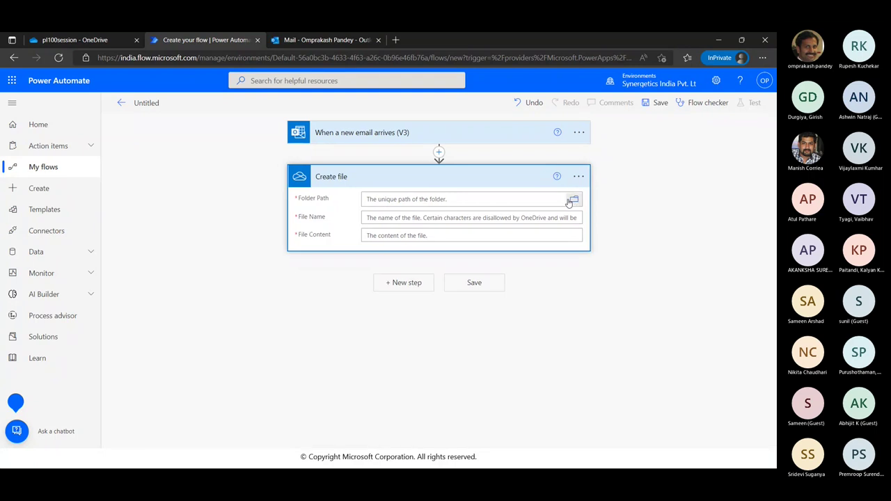
click(516, 202)
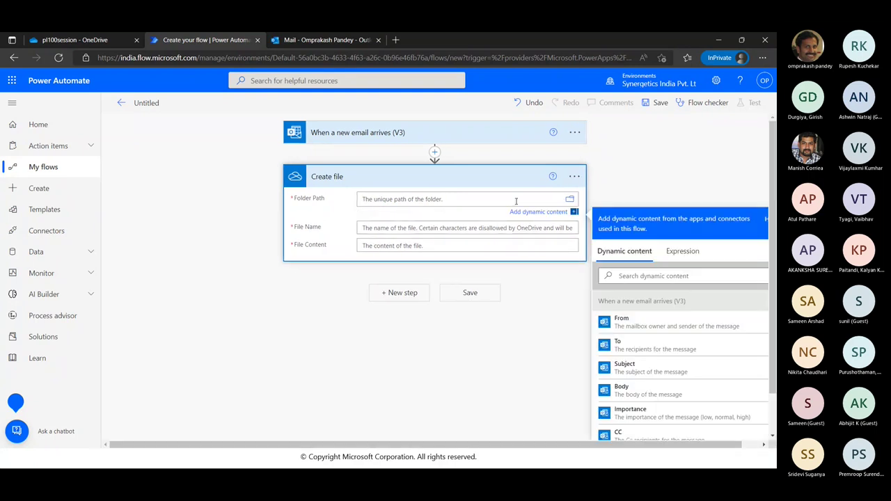
click(414, 232)
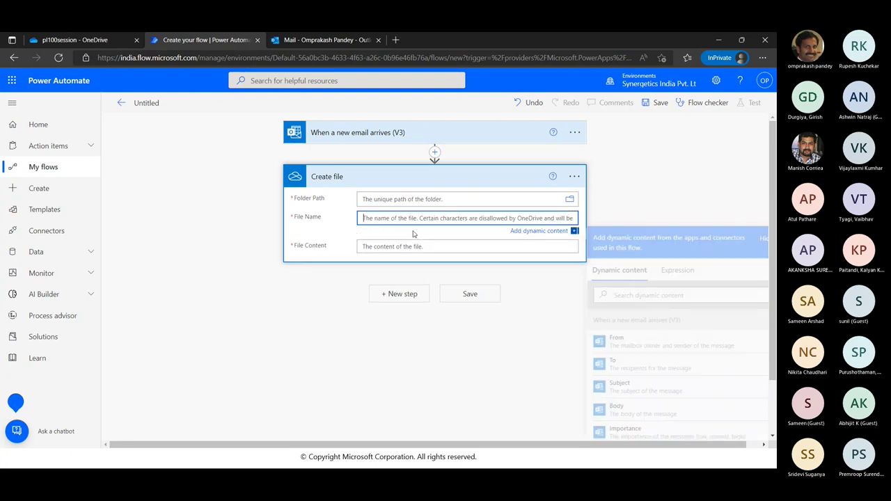
scroll(668, 367, down, 2)
scroll(663, 369, down, 5)
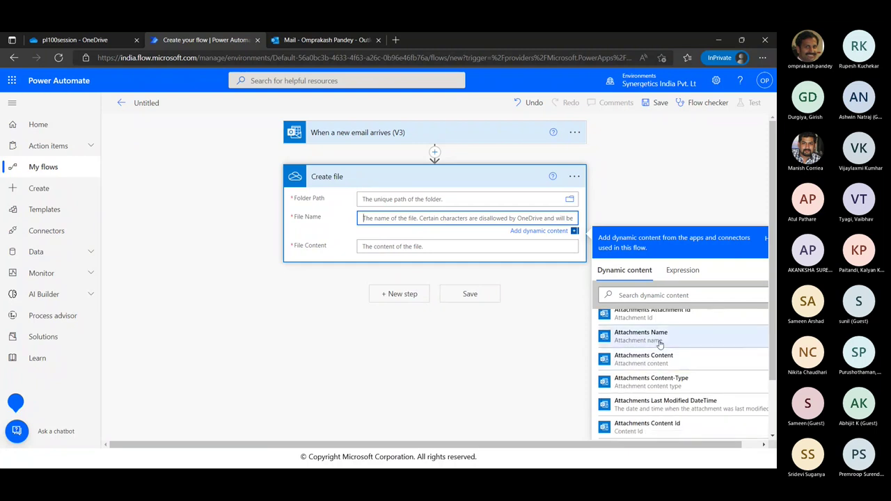
scroll(660, 344, up, 1)
click(651, 368)
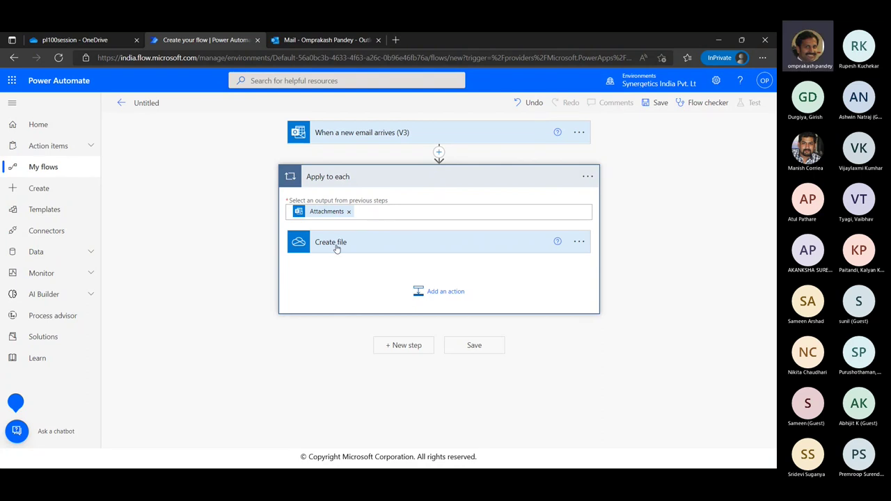
Step: Expand Create file inside Apply to each, set Folder Path to / and File Content to the dynamic content Current item
click(344, 249)
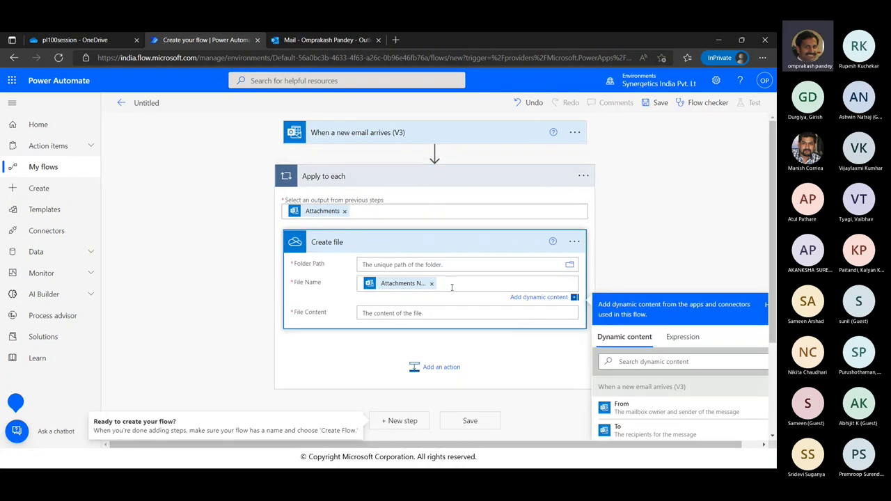
click(449, 263)
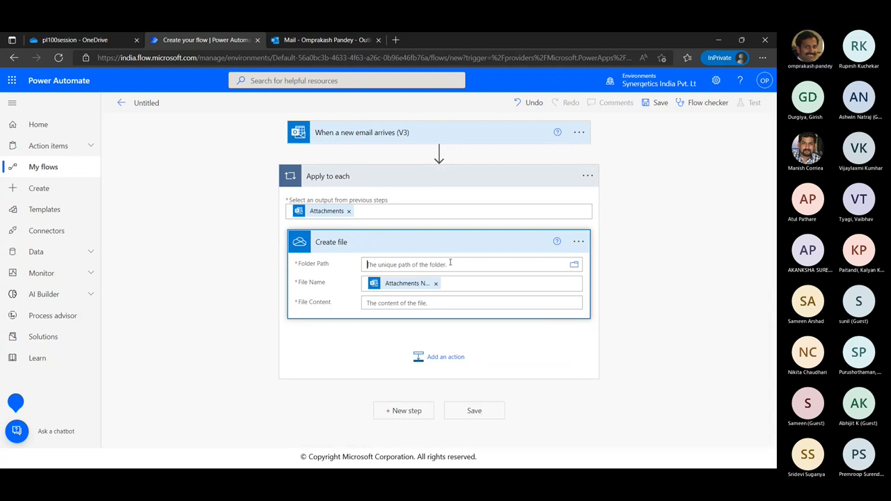
text(/)
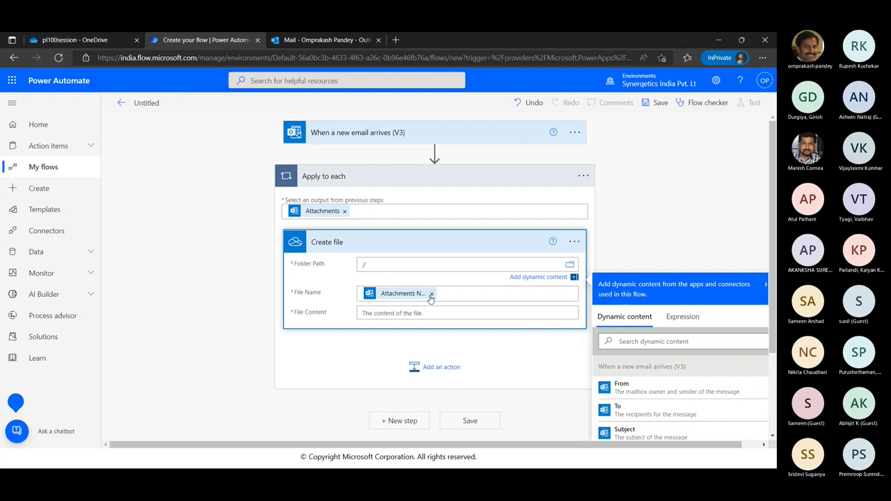
click(420, 314)
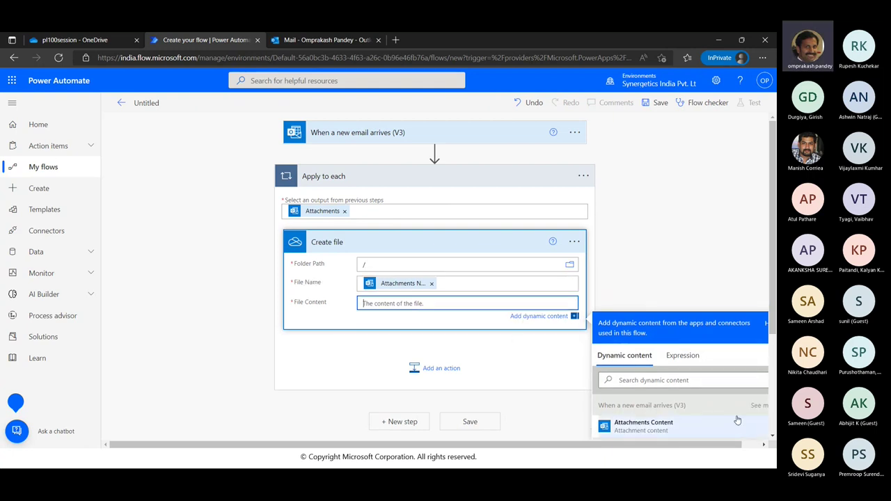
scroll(736, 420, down, 3)
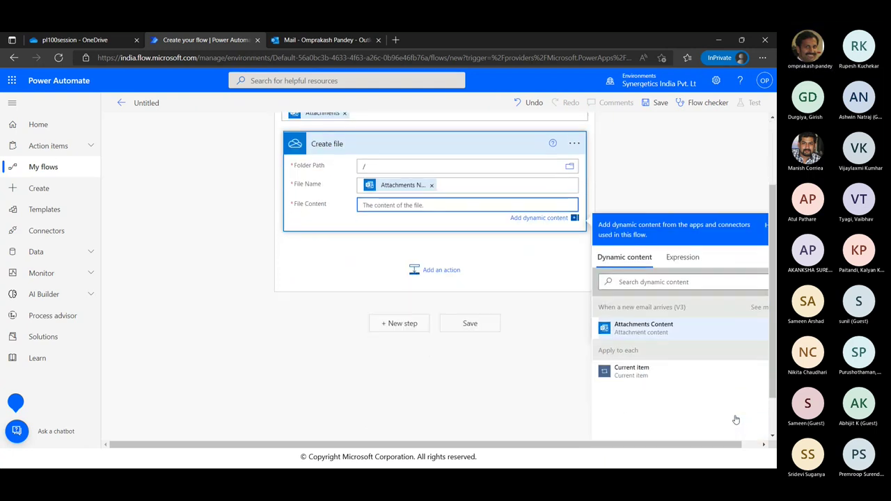
click(631, 375)
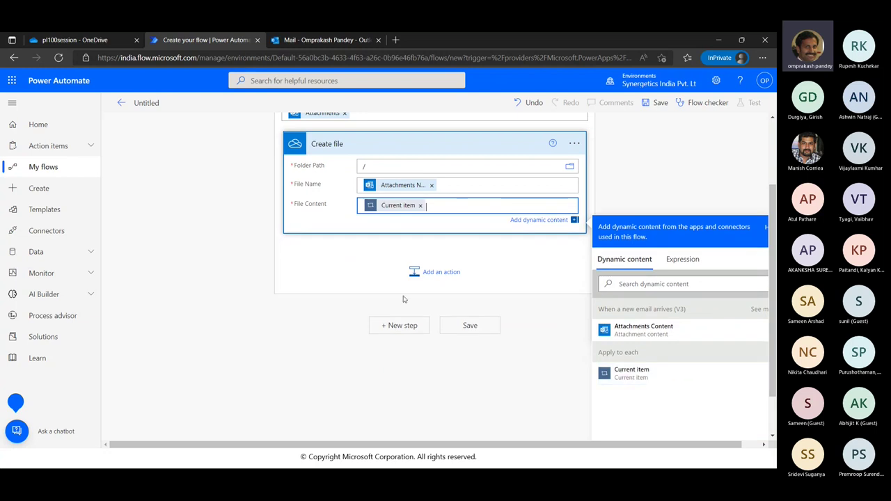
click(700, 179)
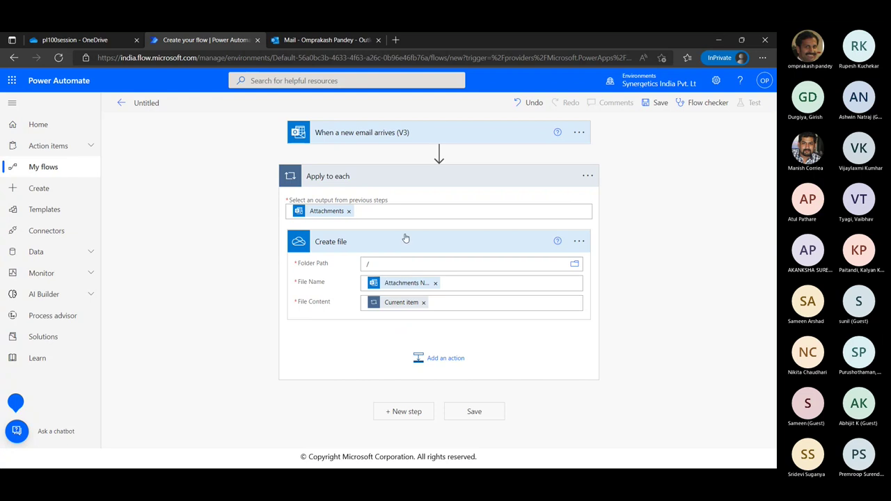
Step: Check the settings of the When a new email arrives (V3) trigger, collapse it again and save the flow
click(445, 138)
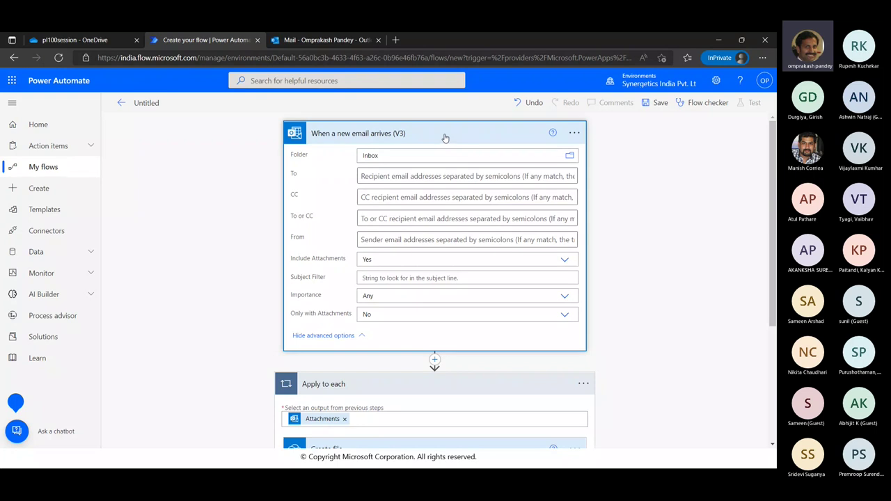
click(446, 137)
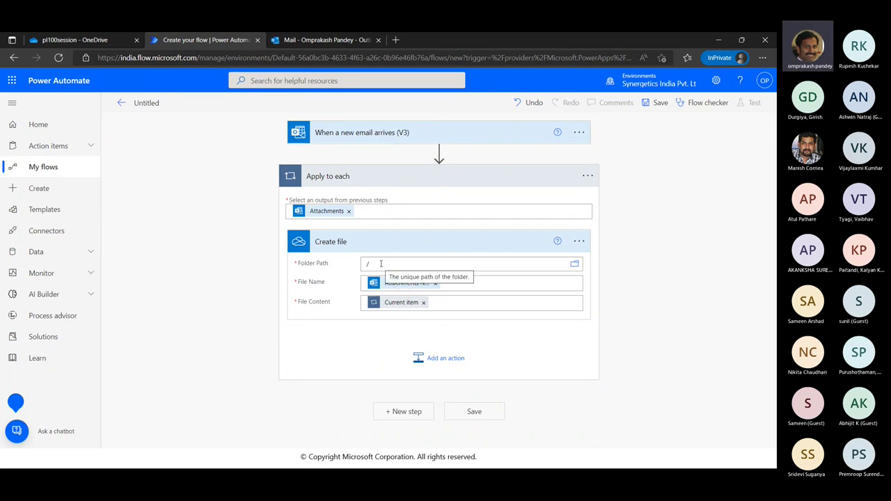
click(655, 102)
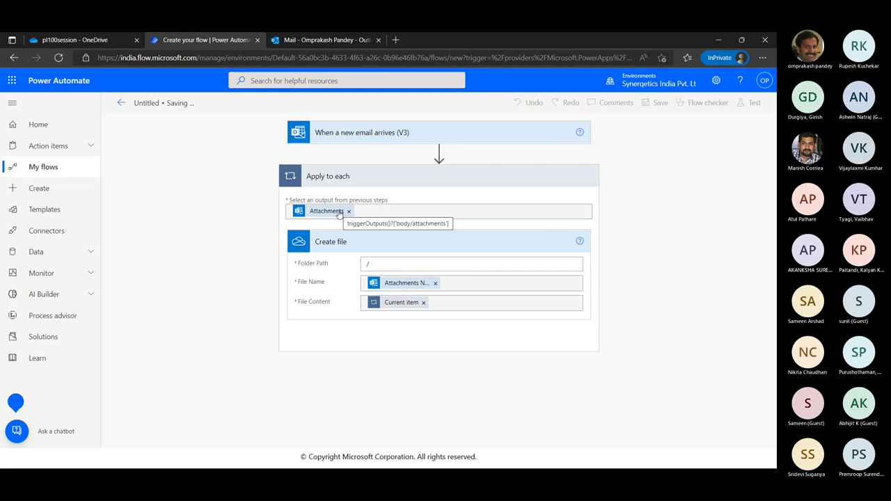
Step: Look at the Outlook inbox, return to the email attachment flow and save it again
click(319, 41)
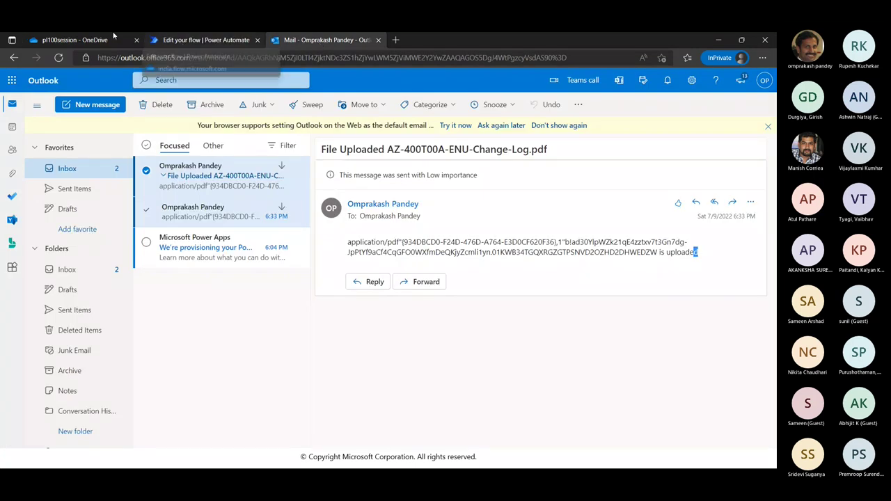
click(175, 42)
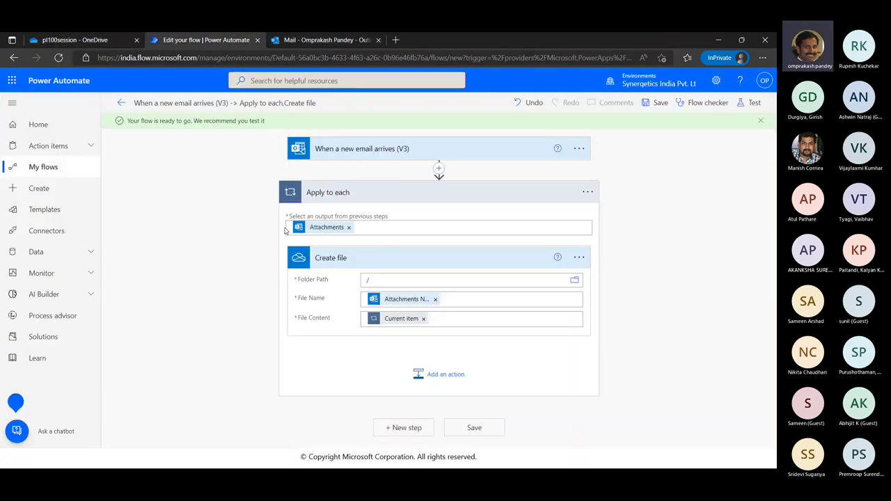
click(657, 103)
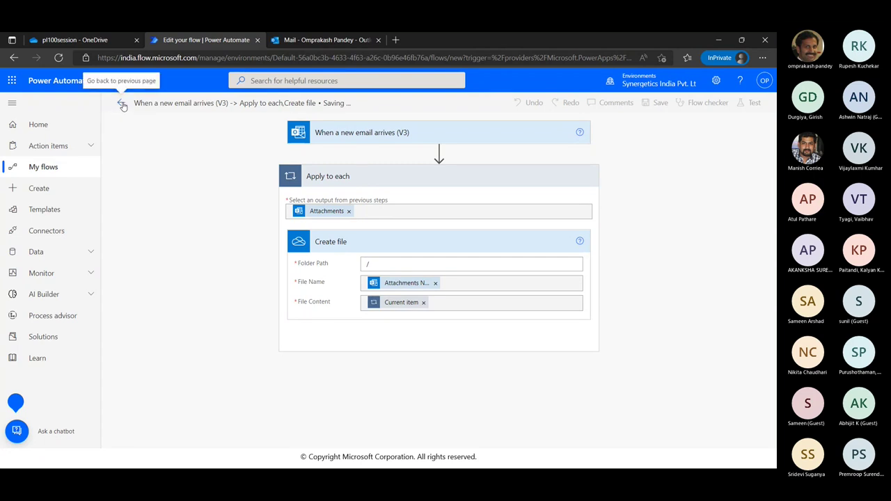
Step: Open the Outlook desktop app and start a new email message
key(alt+Tab)
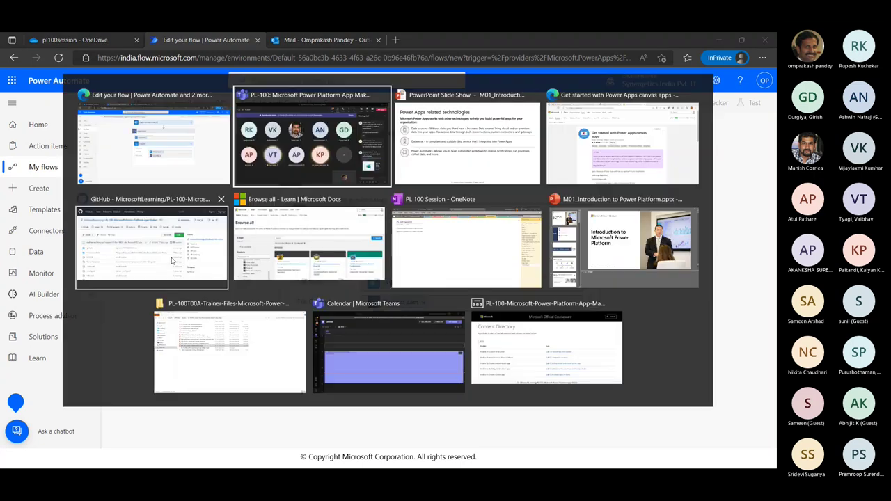
key(alt+Tab)
key(alt+Tab)
key(alt+Tab)
key(alt+Tab)
key(alt+Tab)
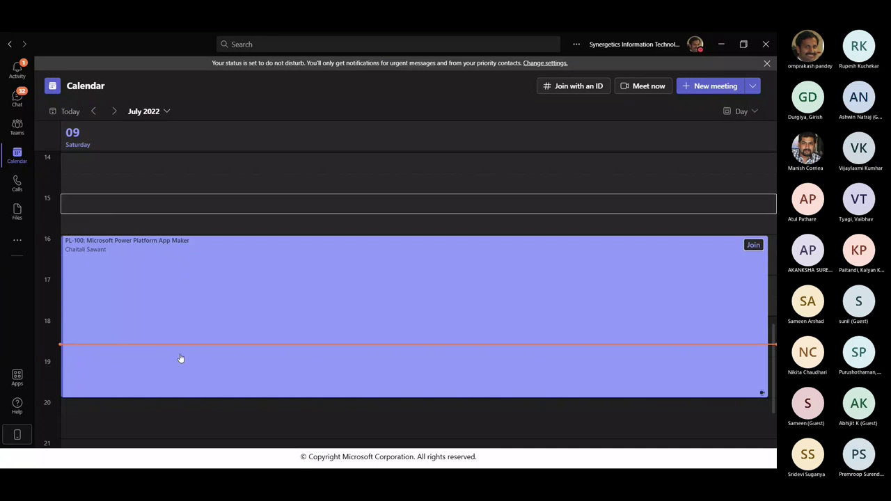
key(super)
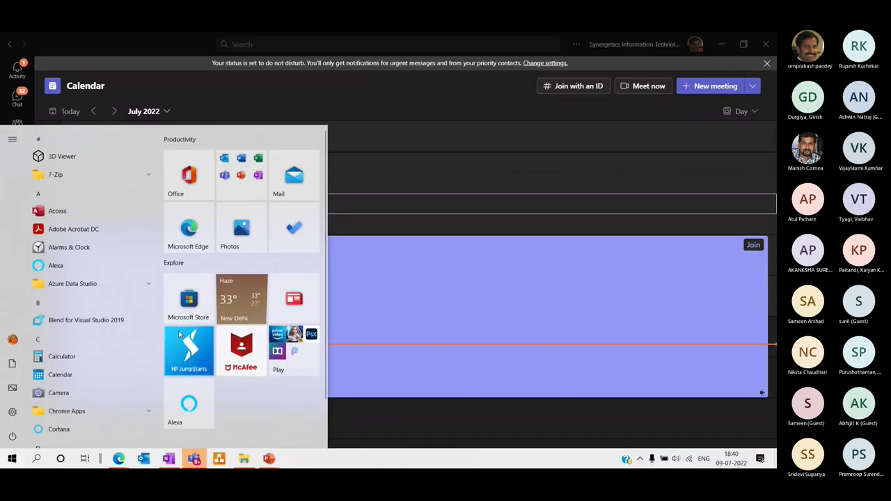
text(out)
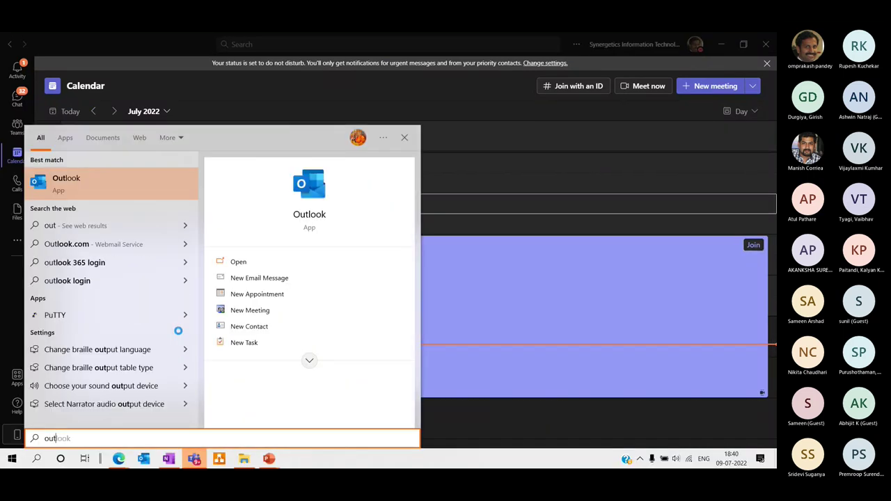
click(107, 179)
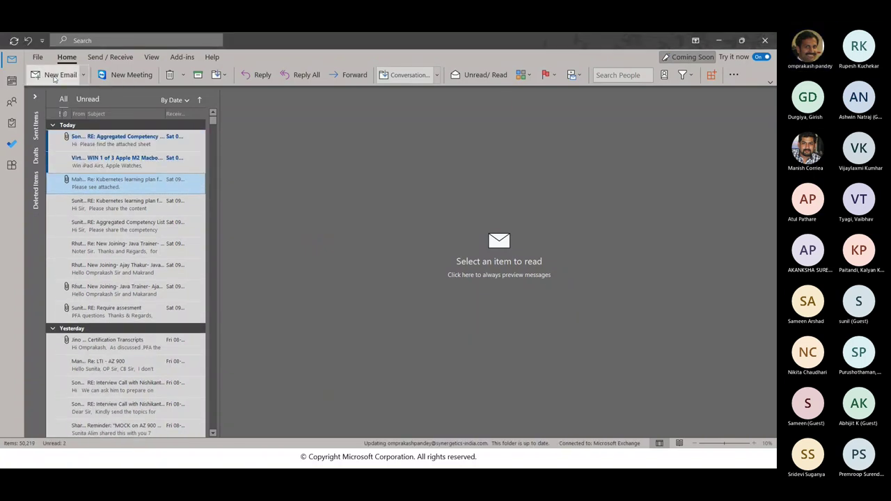
click(54, 75)
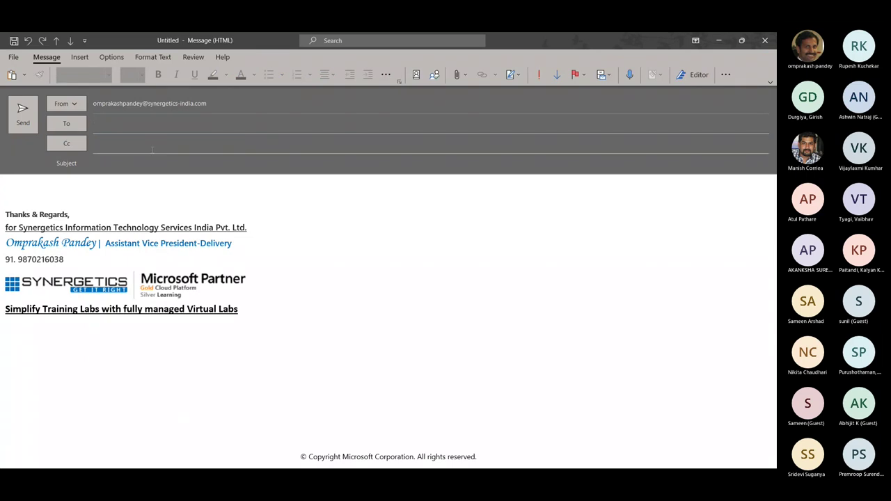
Step: Copy the mailbox's email address from the PL 100 Session page in OneNote and enter it as the new Outlook message's recipient
text(om)
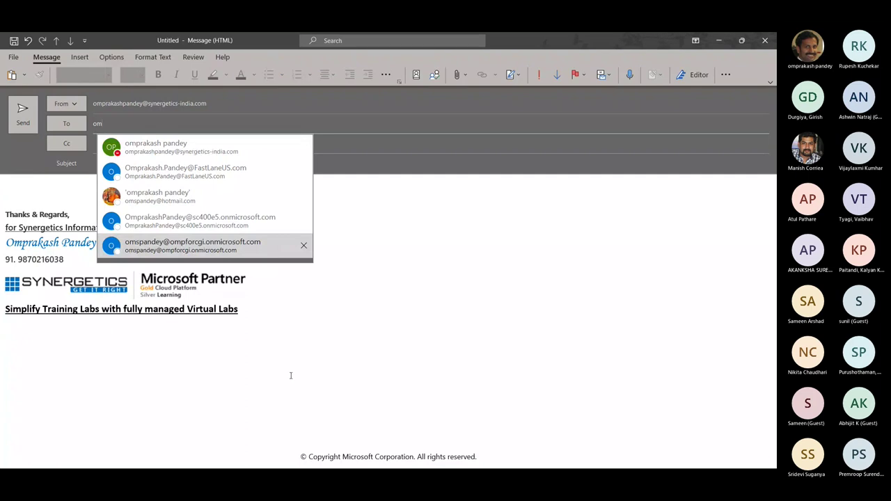
key(alt+Tab)
key(alt+Tab)
key(alt+Tab)
key(alt+Tab)
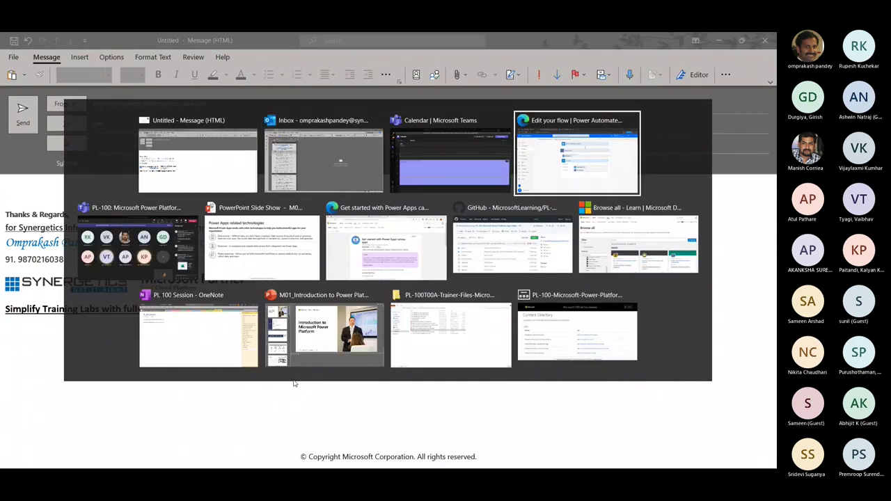
key(alt+Tab)
key(alt+Tab)
key(alt+Tab)
key(alt+Tab)
key(alt+Tab)
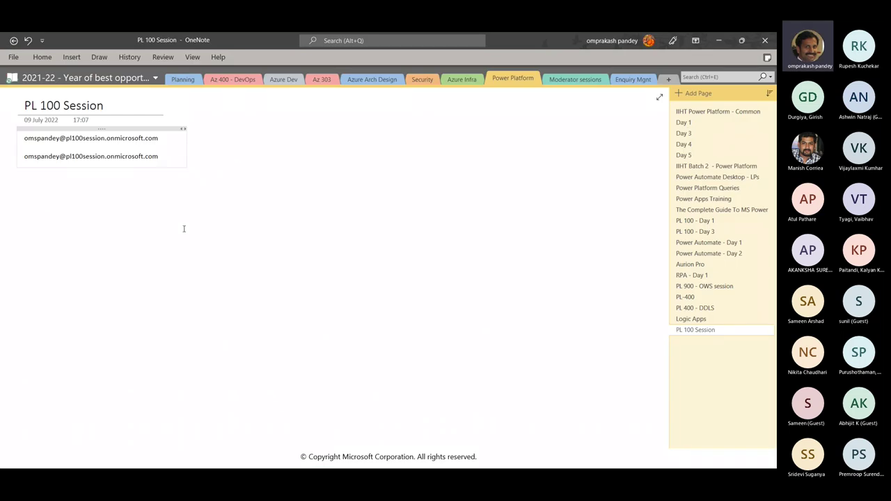
key(shift+Home)
key(ctrl+c)
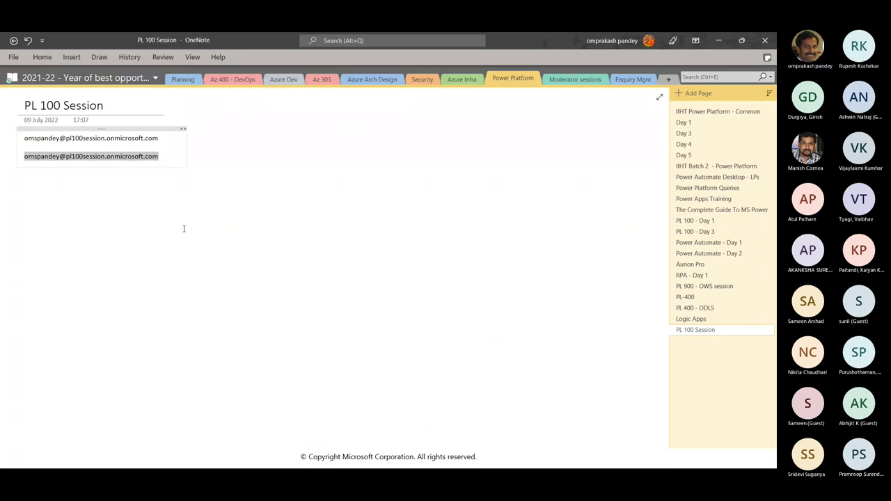
key(alt+Tab)
key(ctrl+v)
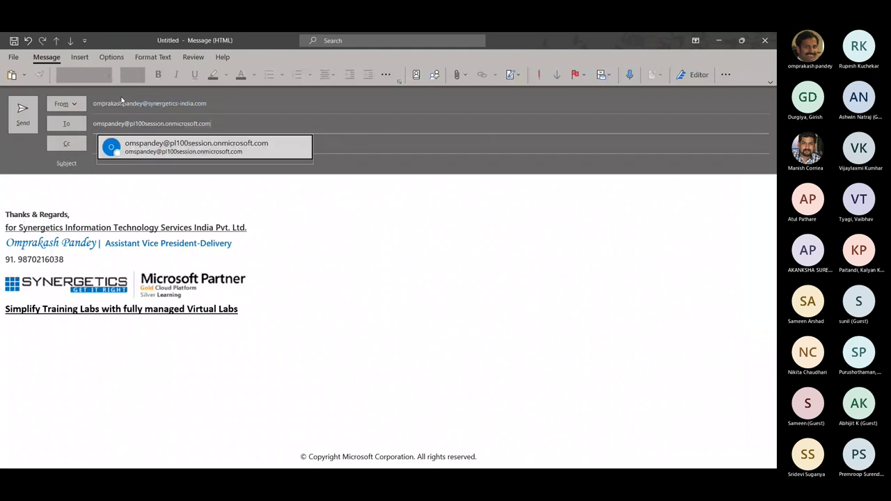
click(205, 188)
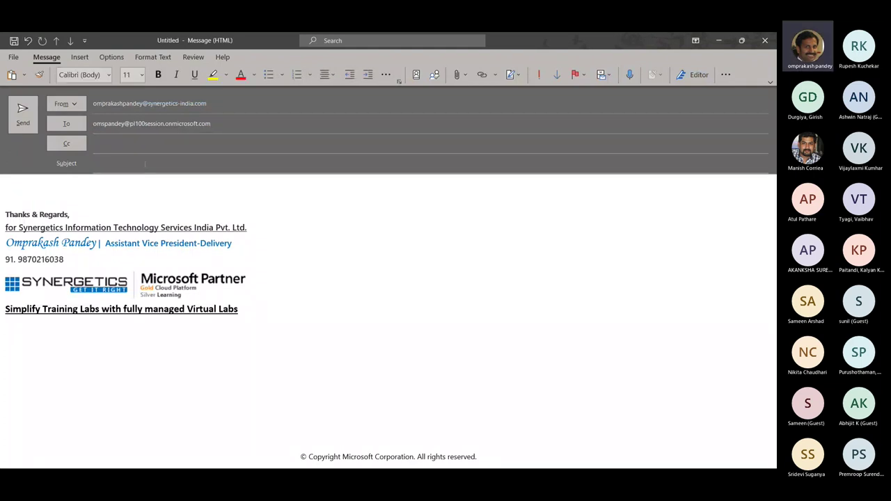
Step: Set the message subject to OneDrive Email and attach the file AZ-400T00A-ENU-Change-Log.pdf
click(145, 163)
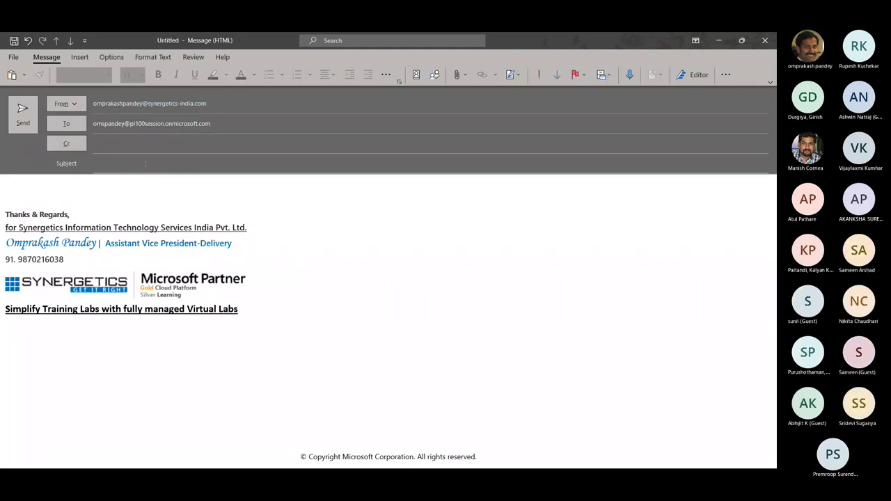
text(OneDrive Email)
key(Tab)
click(460, 75)
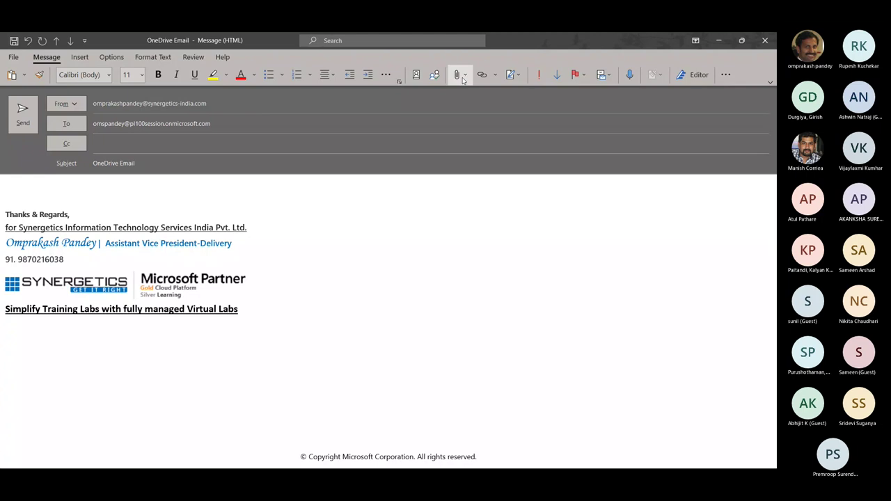
click(485, 115)
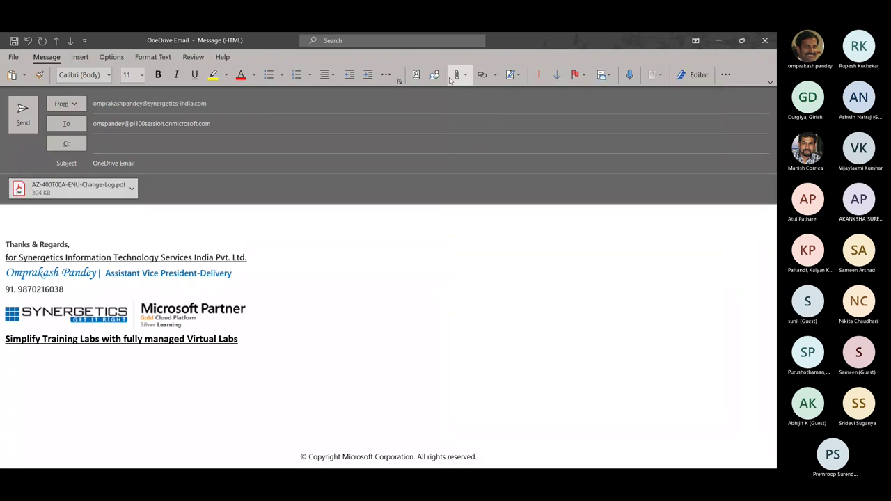
Step: Write File attached in the message body, send the email and dismiss all reminders
click(56, 216)
text(File attached)
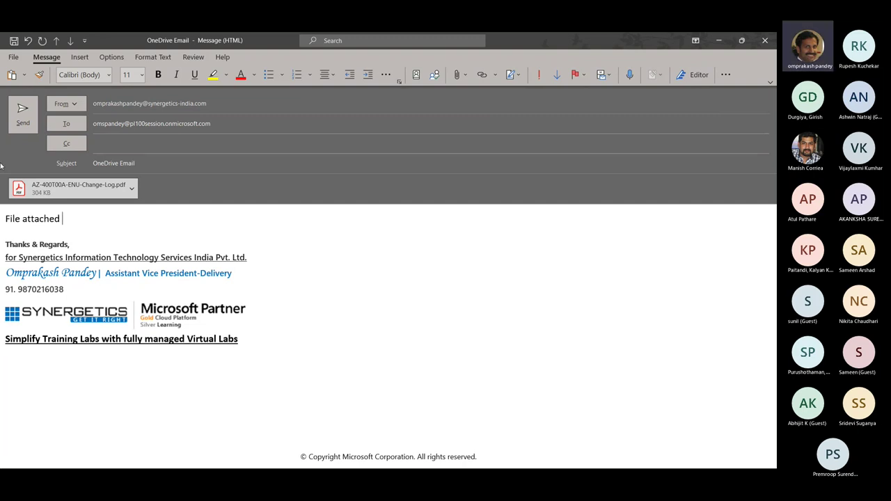
click(21, 114)
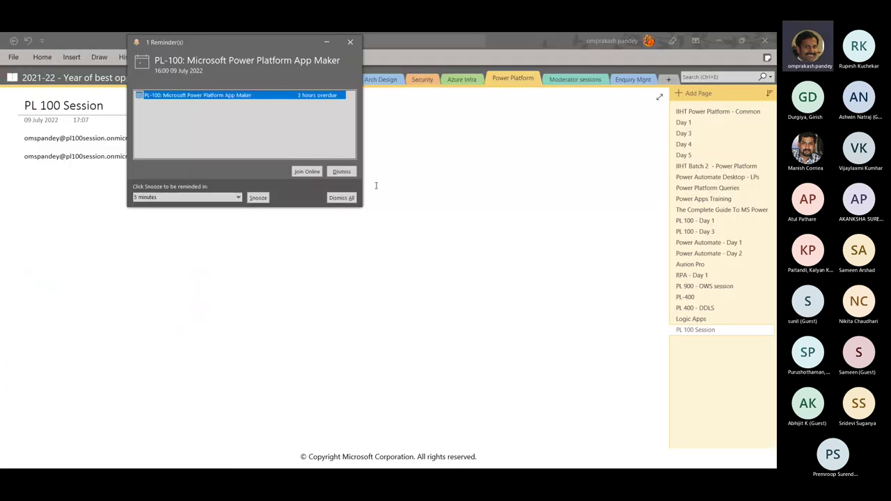
click(343, 197)
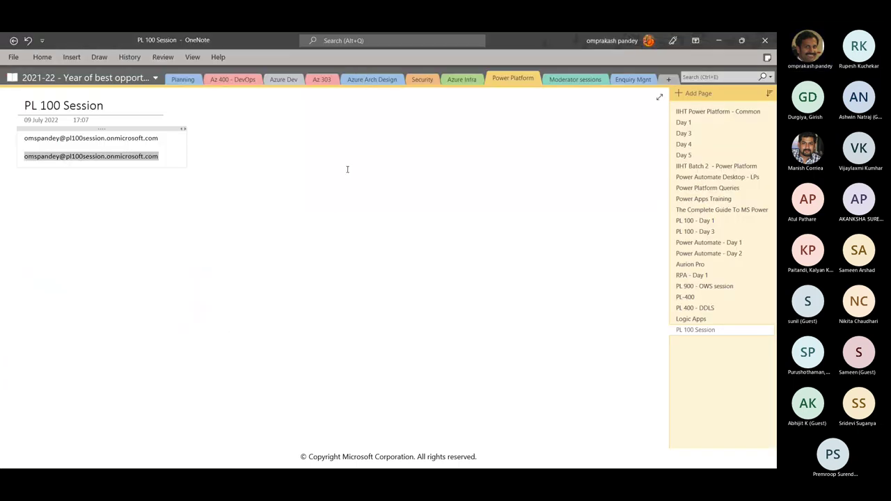
Step: Switch back to the flow in Power Automate, try to leave the editor and choose to stay on the page
key(alt+Tab)
key(alt+Tab)
key(alt+Tab)
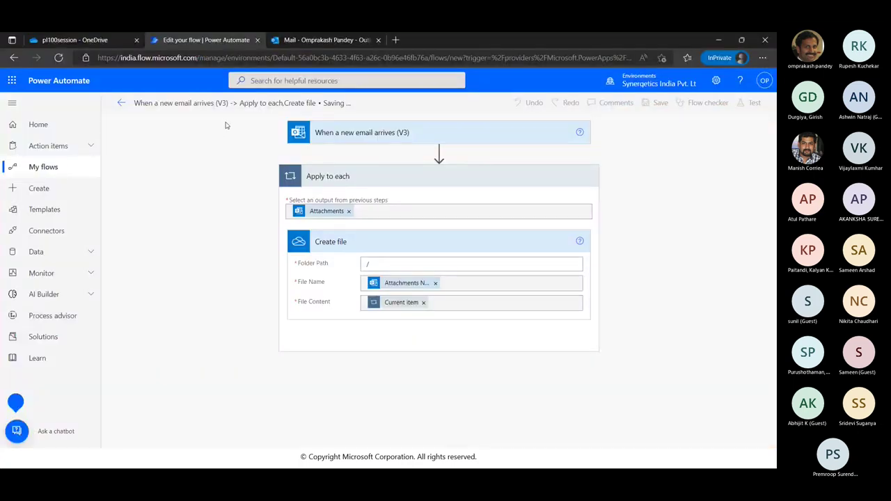
click(121, 104)
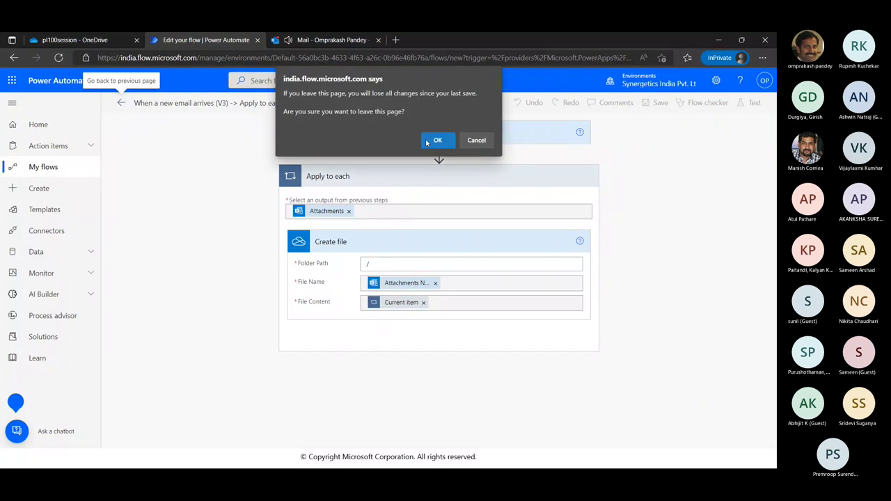
click(476, 141)
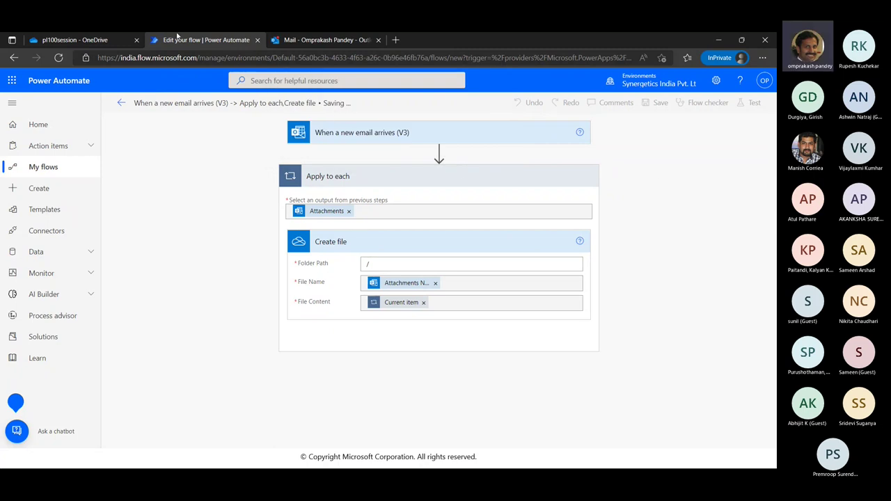
Step: Check the Outlook inbox for the OneDrive Email message and OneDrive's My files and pl100session folder for the saved attachment
click(339, 43)
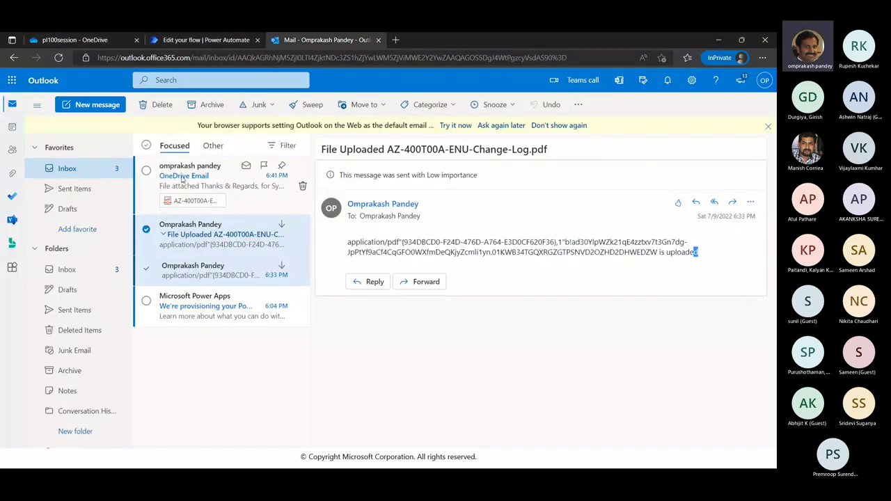
click(178, 40)
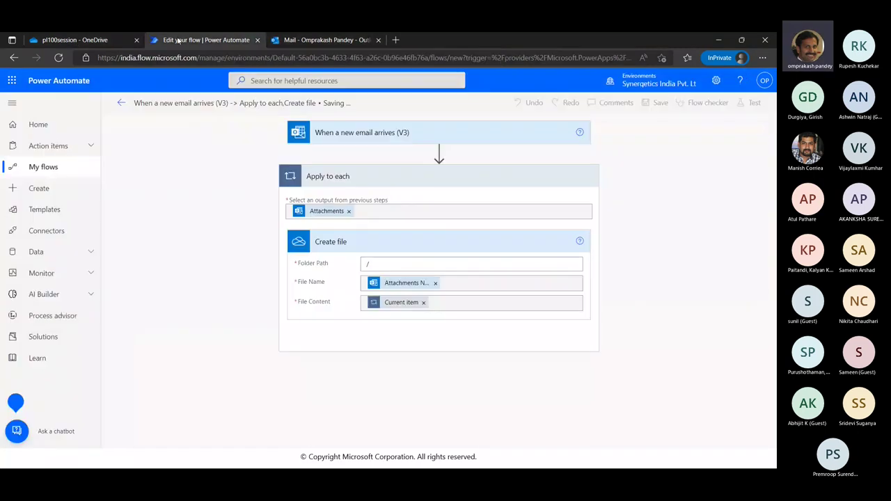
click(77, 42)
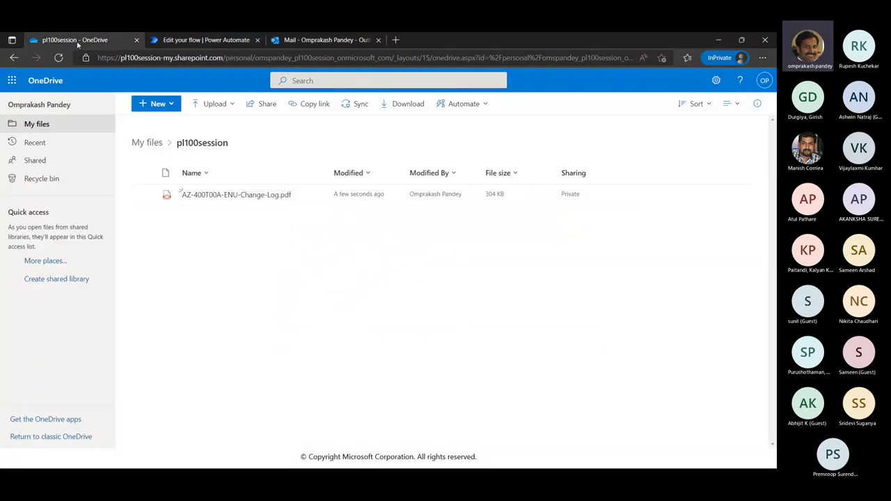
click(146, 142)
click(201, 195)
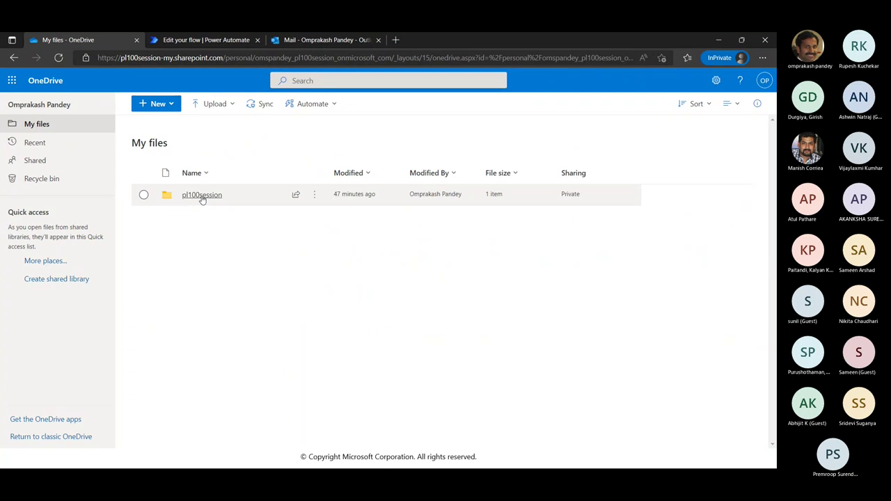
click(147, 144)
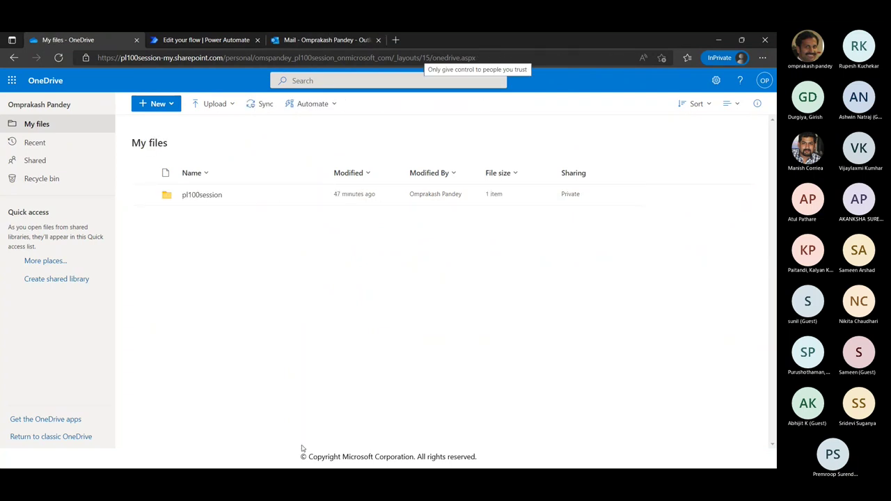
Step: Switch to the Teams meeting to look at its chat and minimise the meeting window
key(alt+Tab)
key(alt+Tab)
key(alt+Tab)
key(alt+Tab)
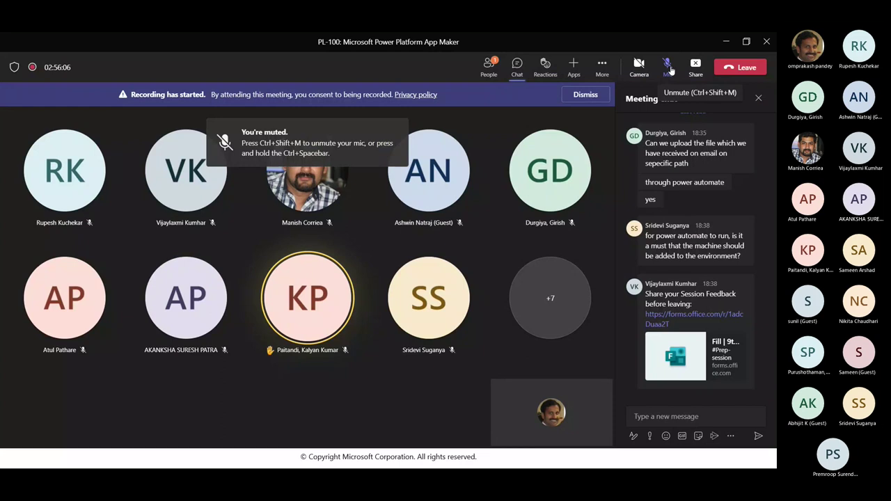
click(726, 41)
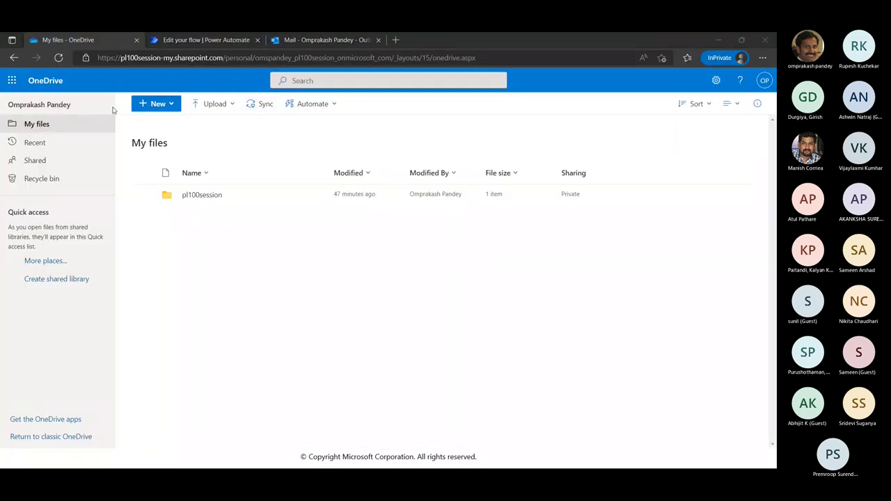
Step: Recheck the Outlook inbox and review the settings of the flow's When a new email arrives (V3) trigger, collapsing it again
click(293, 41)
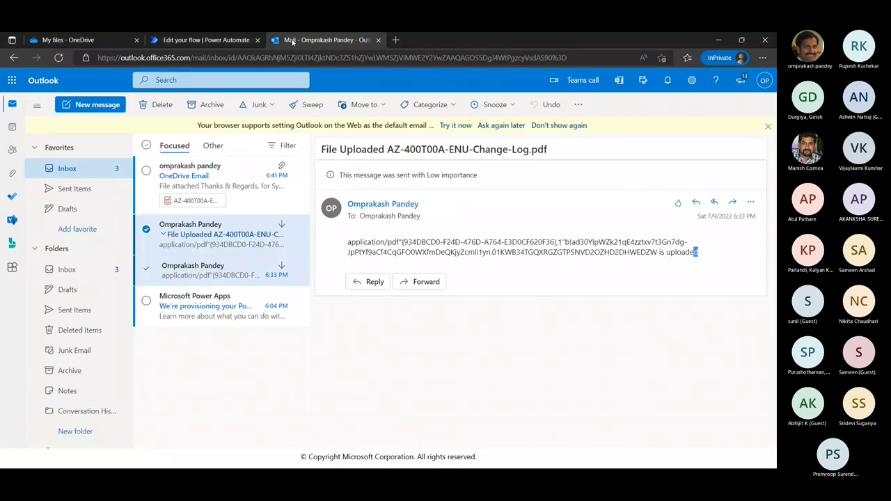
click(198, 40)
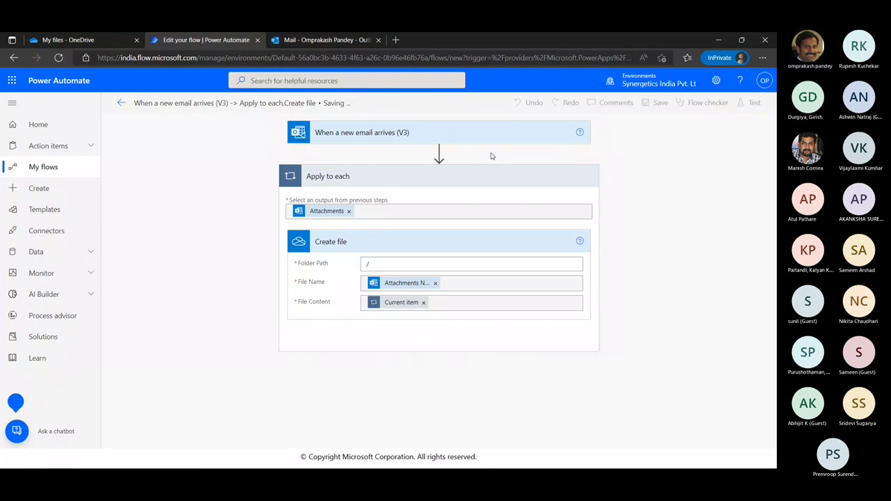
click(530, 135)
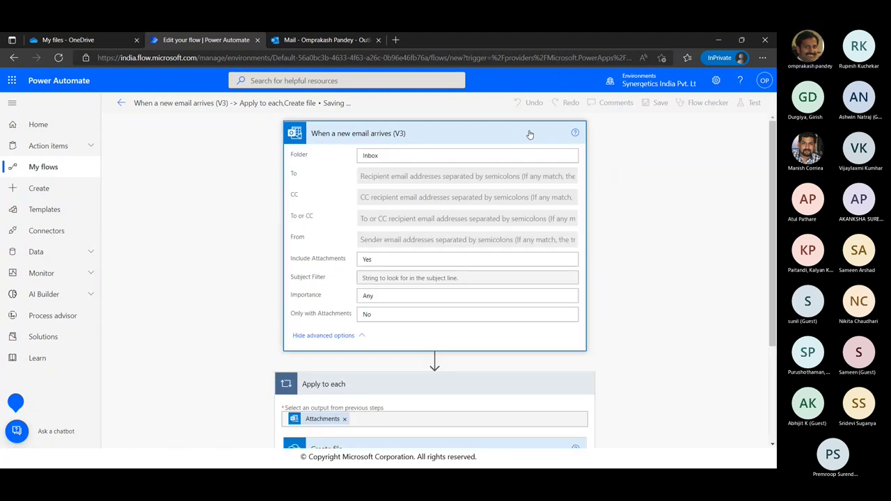
click(530, 135)
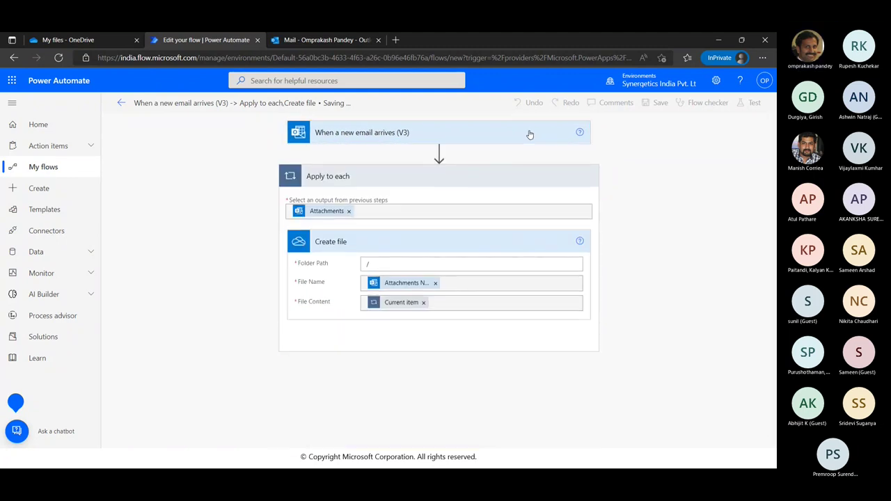
Step: Collapse the flow's Apply to each action and reload OneDrive's My files to check for the saved email attachments
click(433, 177)
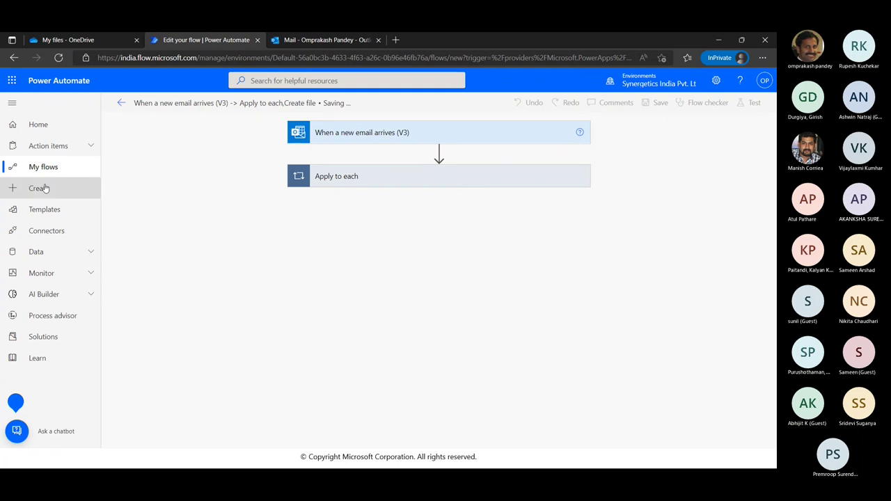
click(62, 42)
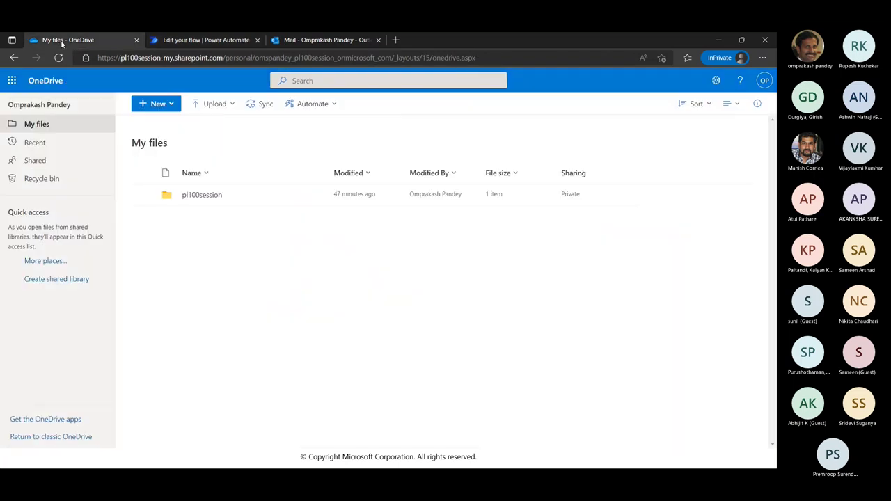
click(215, 61)
key(Return)
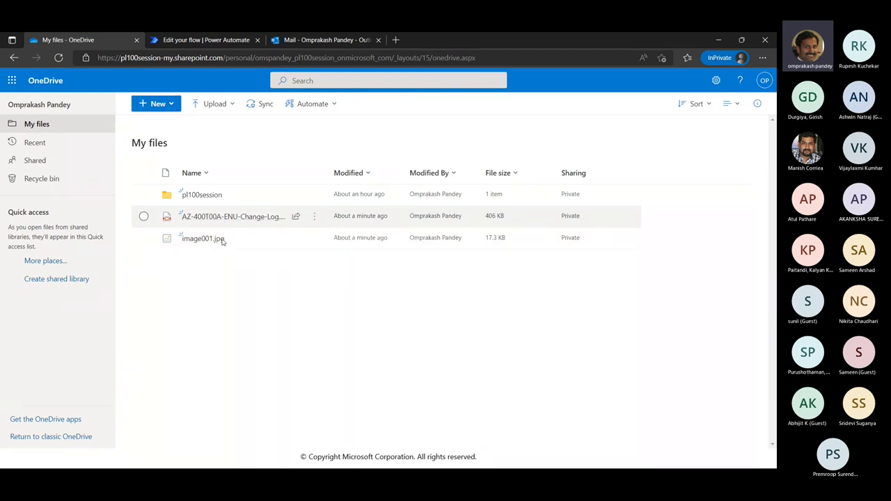
Step: Switch back to the flow in Power Automate, leave its editor by confirming the exit, and reload the flow's details page
click(206, 40)
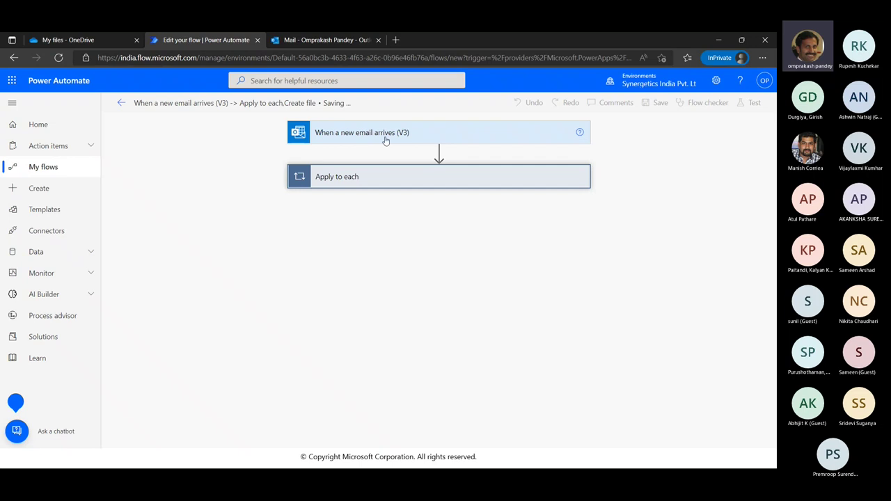
click(122, 103)
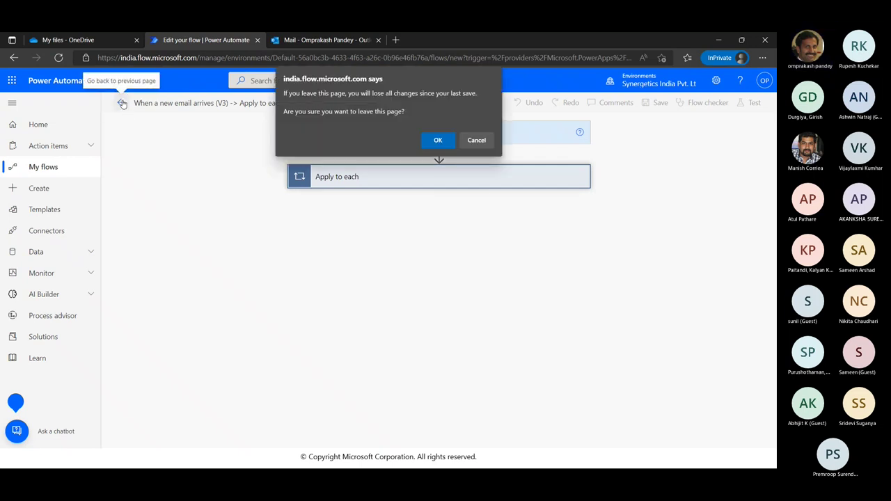
click(437, 140)
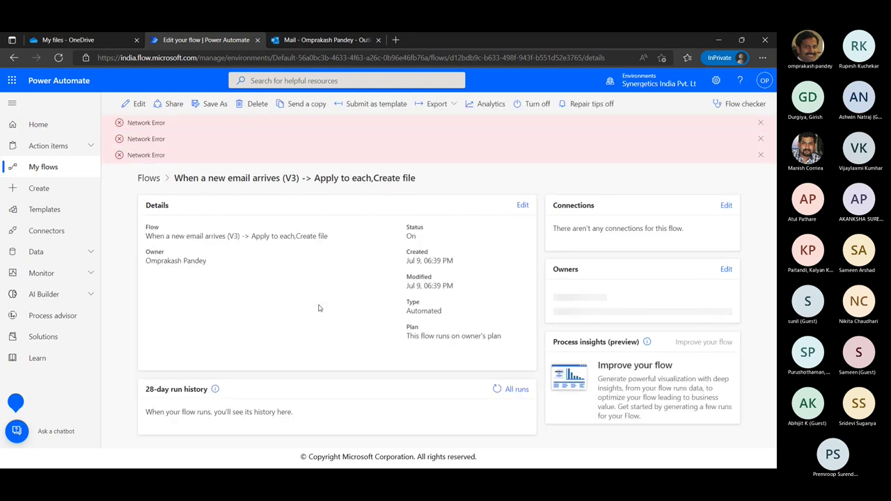
click(252, 59)
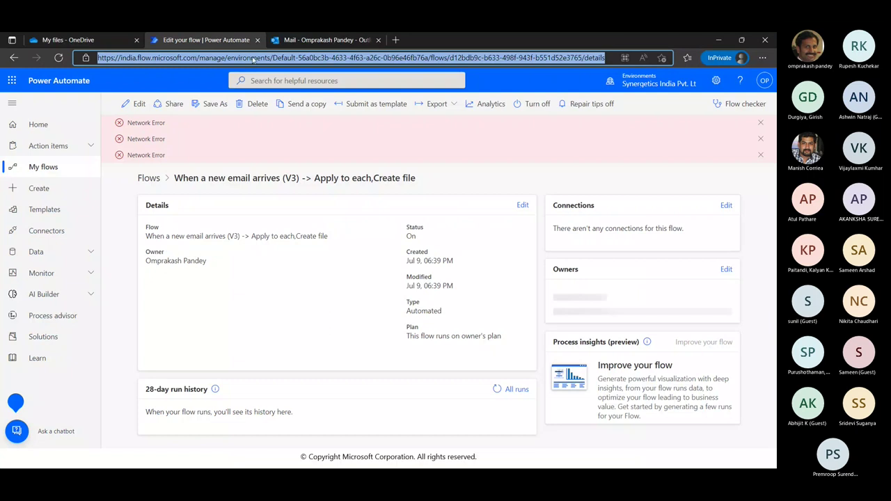
key(Return)
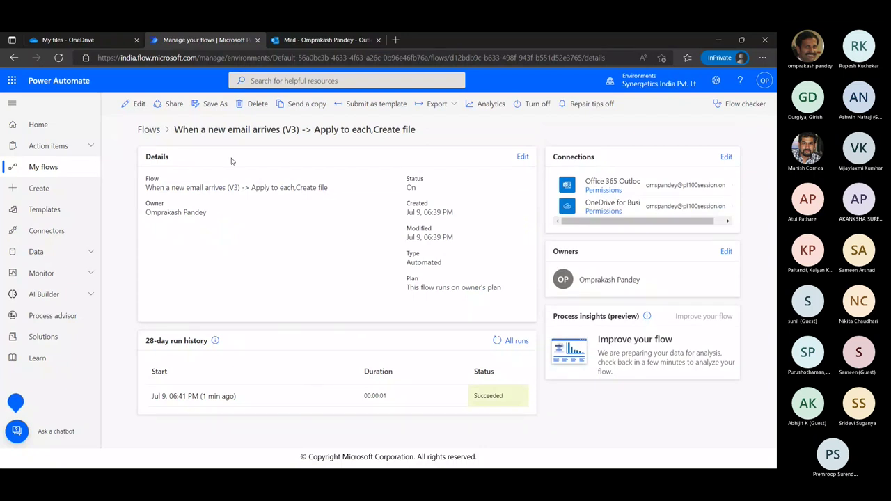
Step: Open the Jul 9, 06:41 PM run and examine the inputs and outputs of Create file in the first Apply to each iteration
click(199, 396)
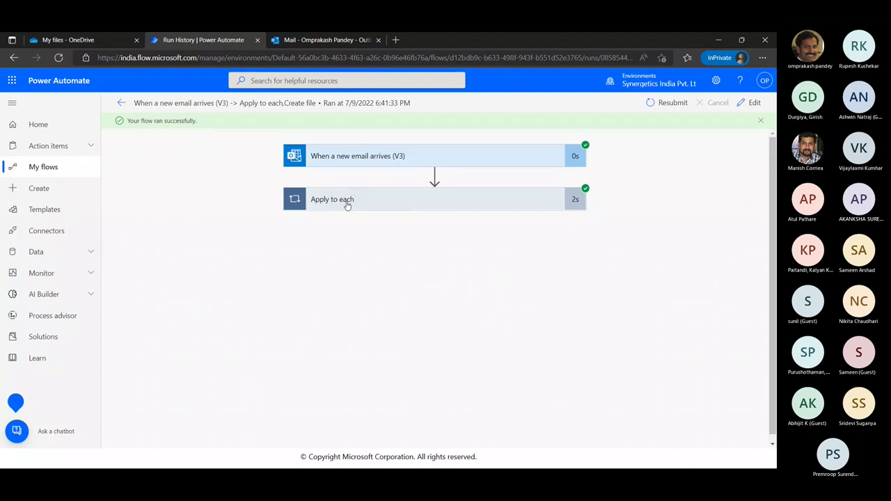
click(348, 201)
click(399, 252)
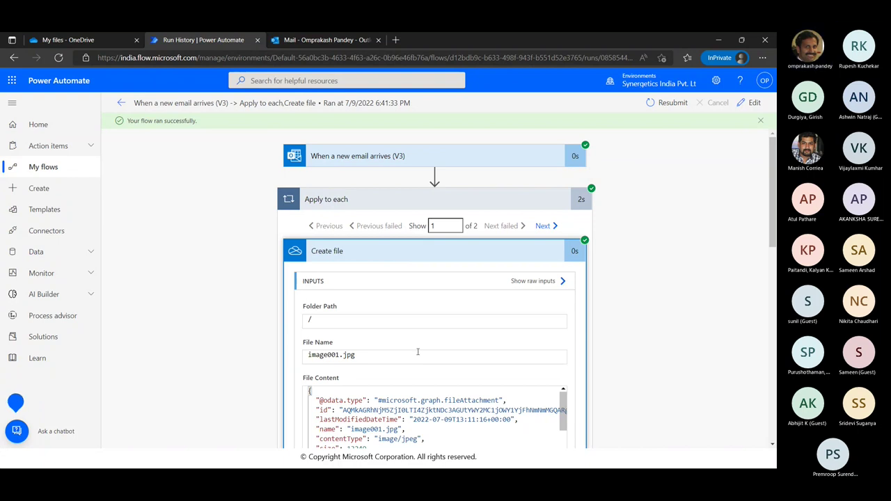
scroll(451, 342, down, 3)
scroll(452, 342, down, 3)
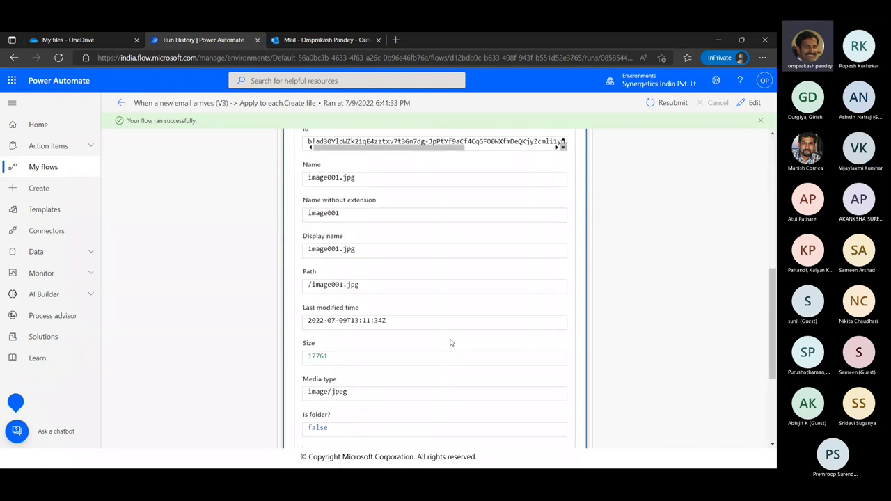
scroll(430, 335, down, 2)
scroll(430, 335, down, 1)
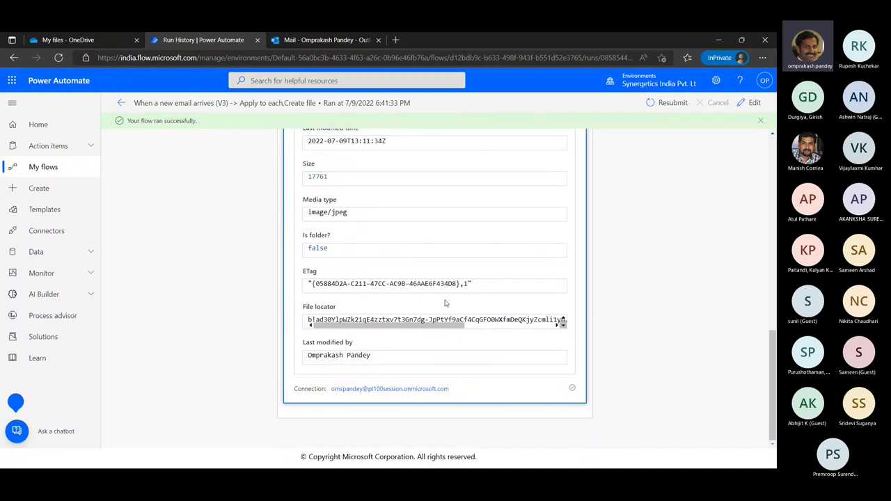
scroll(416, 330, up, 15)
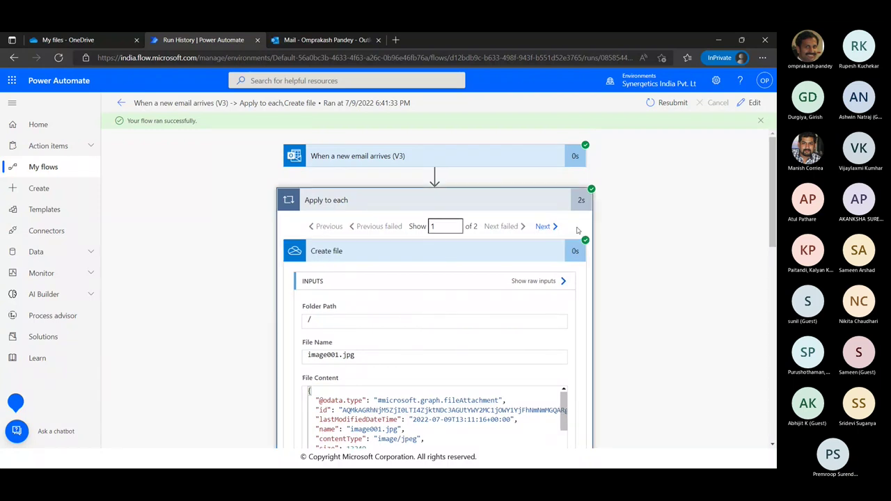
Step: Examine the Create file details in the second Apply to each iteration and switch to the Teams meeting
click(555, 227)
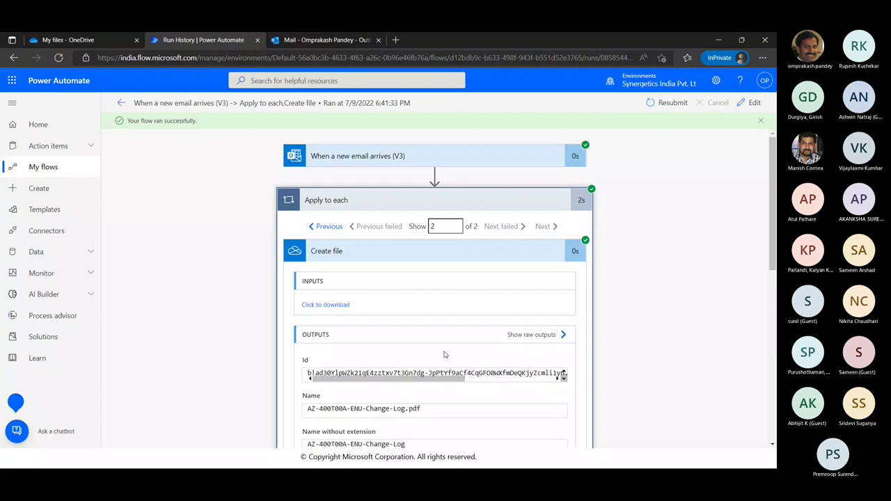
scroll(444, 355, down, 3)
scroll(444, 355, down, 3)
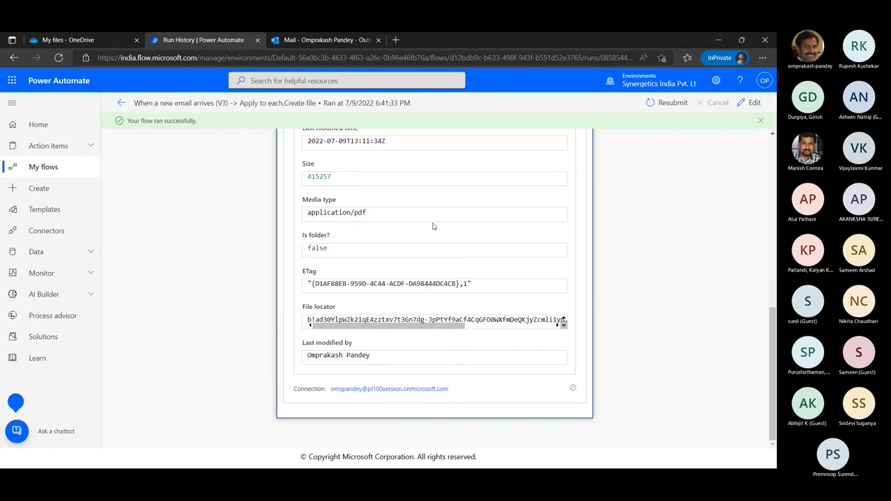
key(alt+Tab)
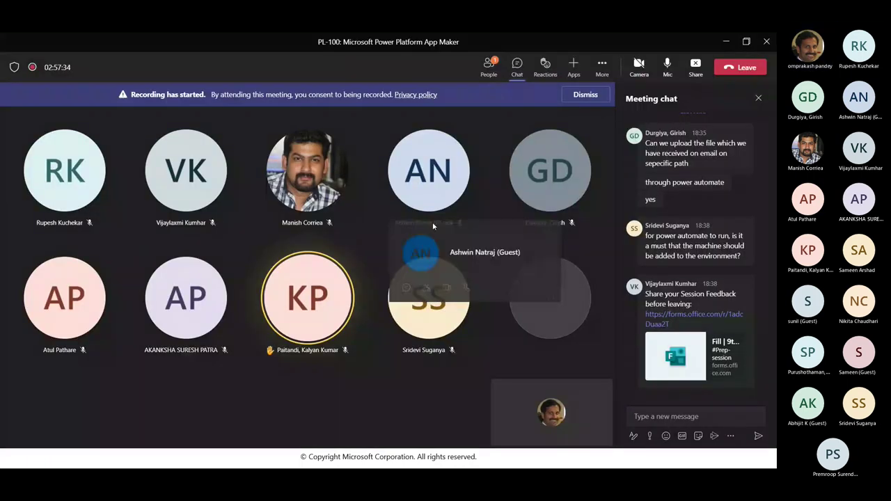